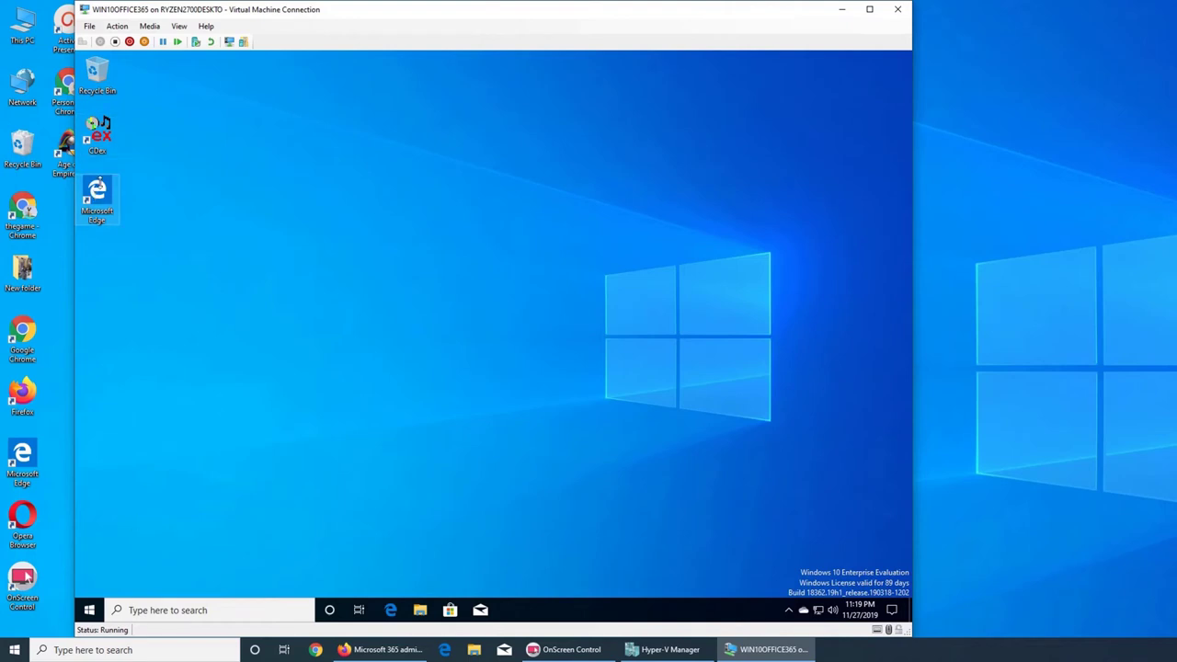
- Open Microsoft Edge and search for firefox from the address bar
{"action": "double_click", "coordinate": [99, 188]}
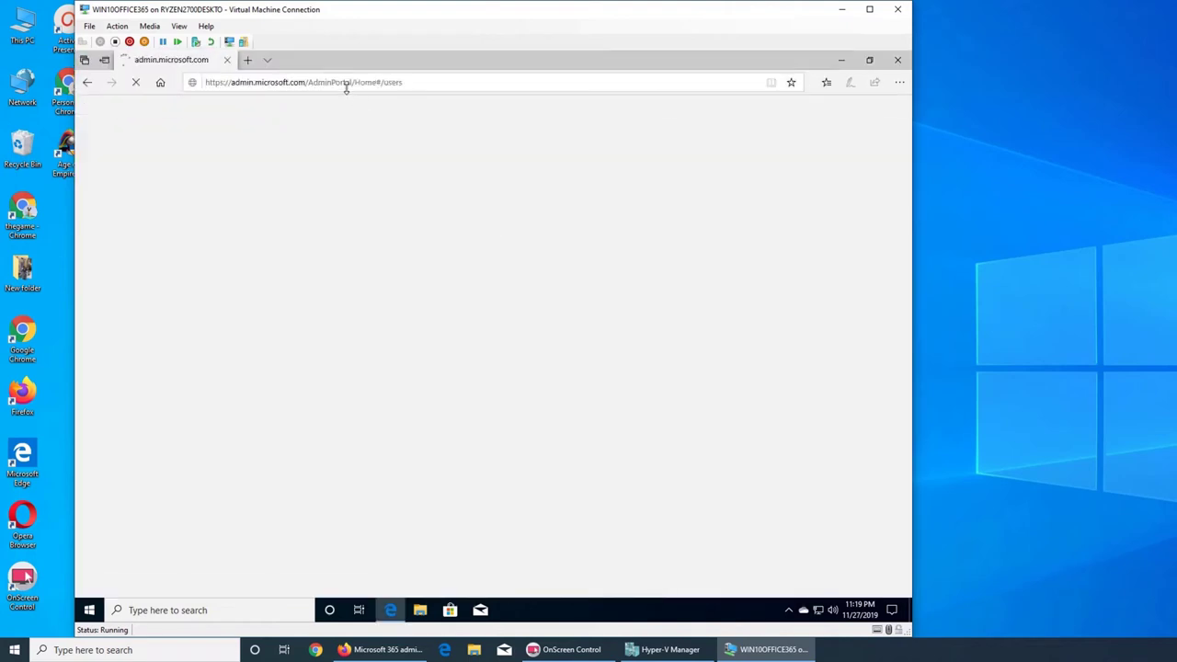
{"action": "left_click", "coordinate": [344, 83]}
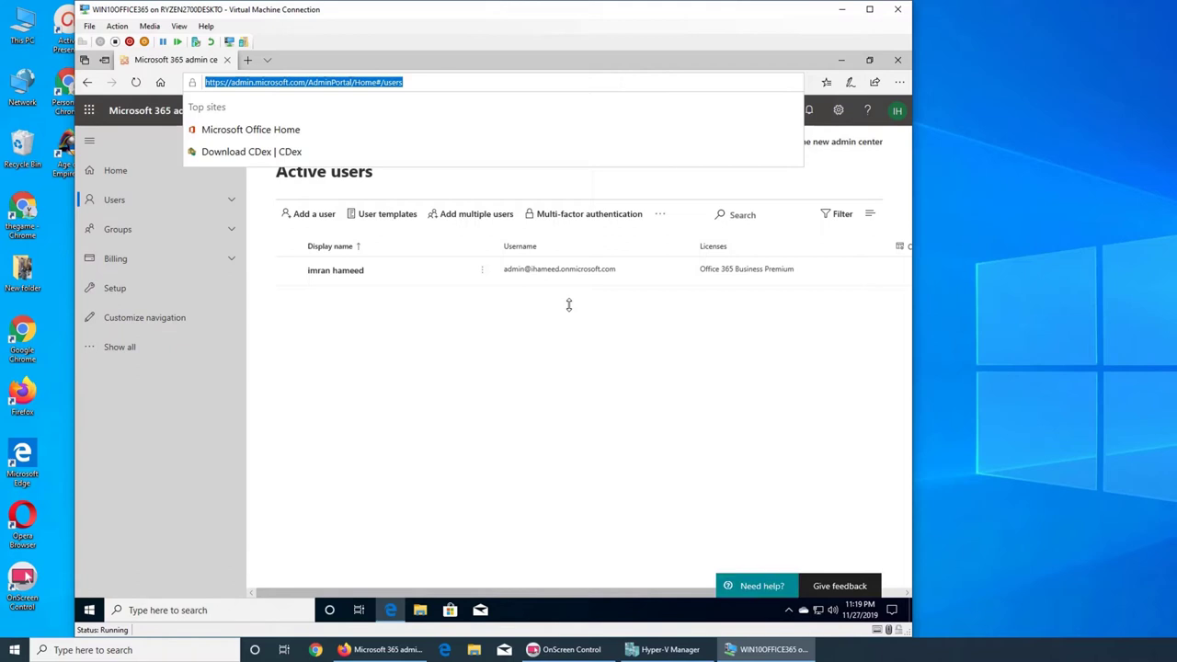
{"action": "type", "text": "chrom"}
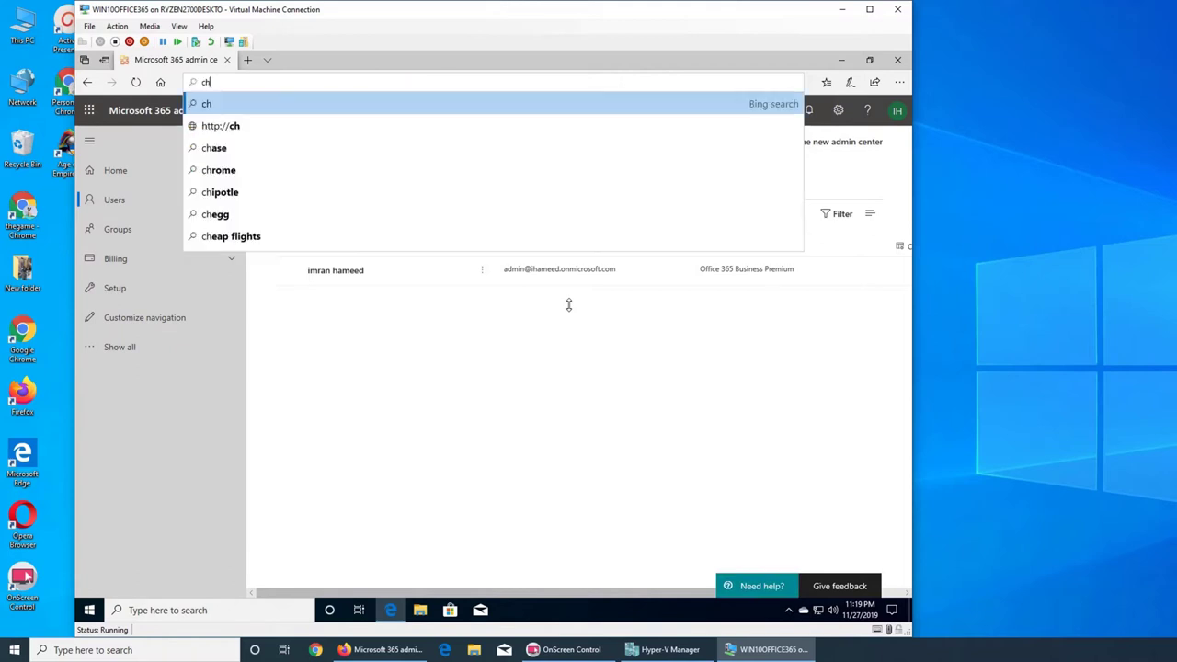
{"action": "key", "text": "BackSpace"}
{"action": "key", "text": "BackSpace"}
{"action": "key", "text": "BackSpace"}
{"action": "key", "text": "BackSpace"}
{"action": "key", "text": "BackSpace"}
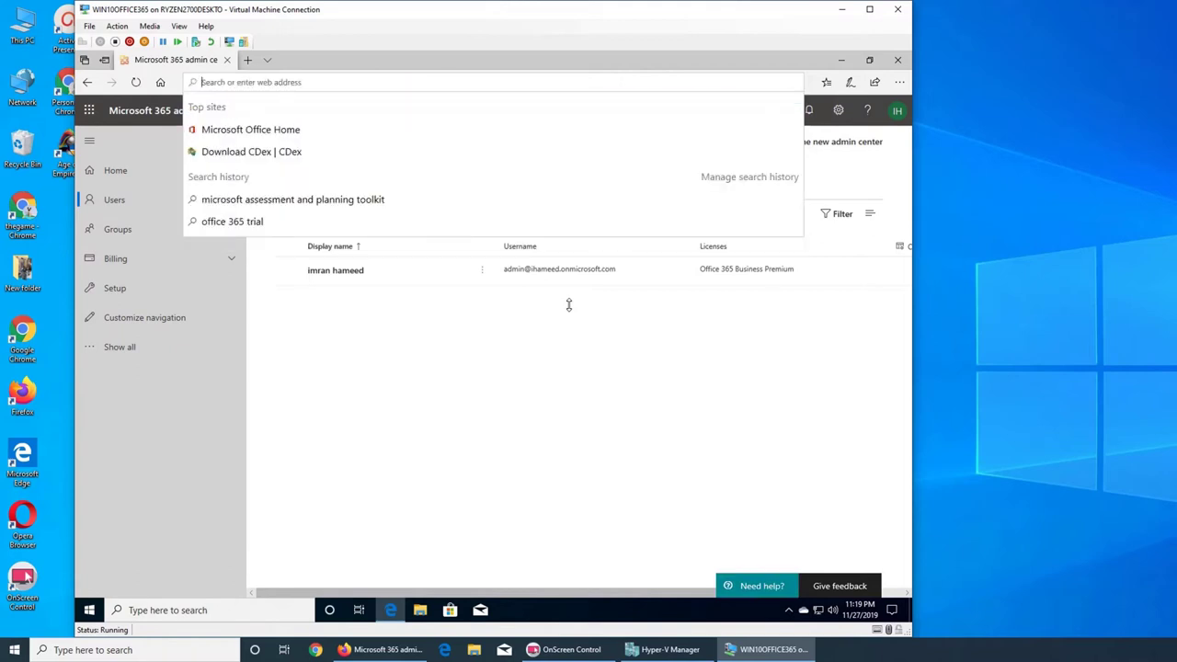
{"action": "type", "text": "firefox"}
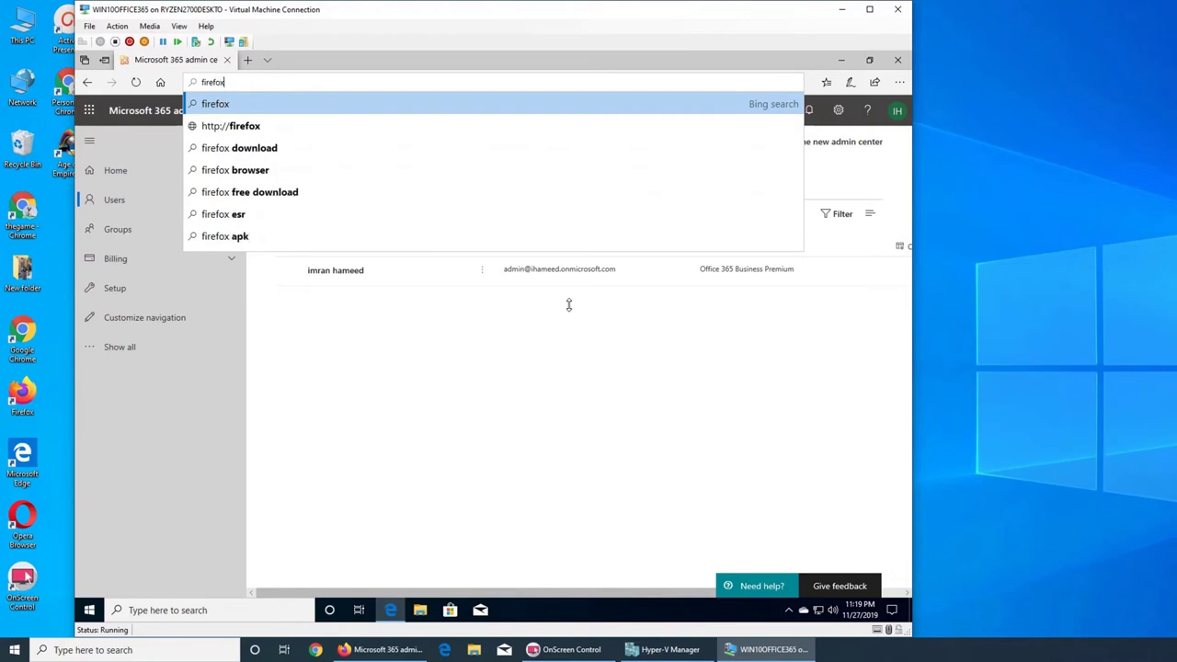
{"action": "key", "text": "Return"}
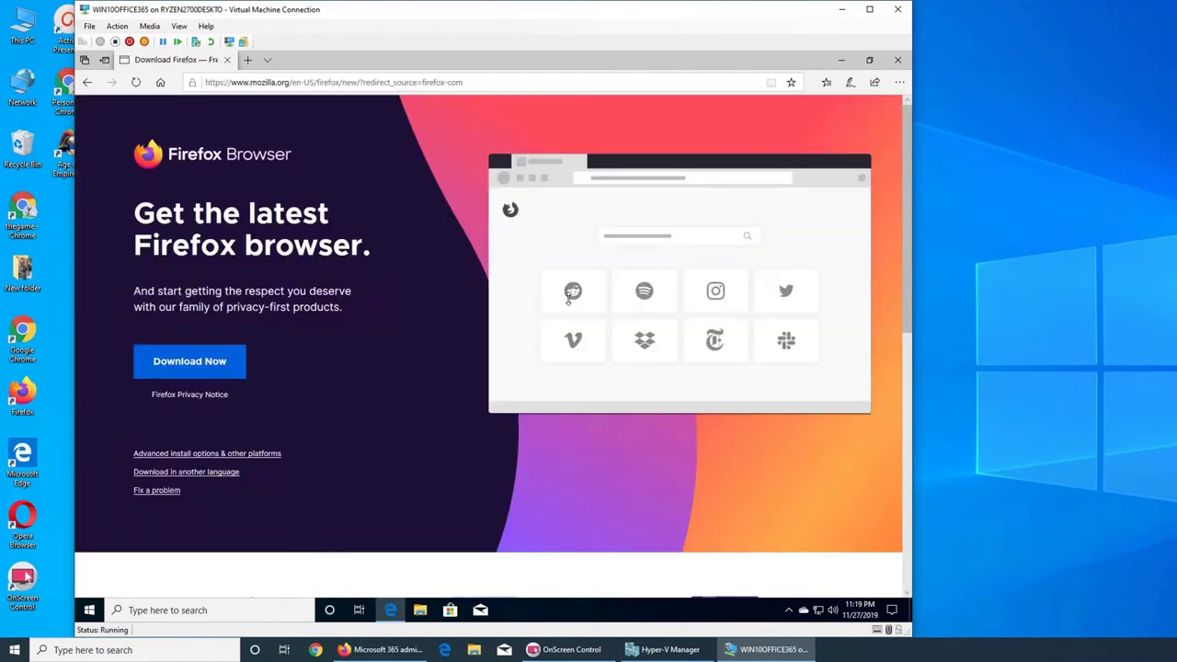
- Download the latest Firefox installer from mozilla.org, run it, and minimise Edge
{"action": "left_click", "coordinate": [190, 361]}
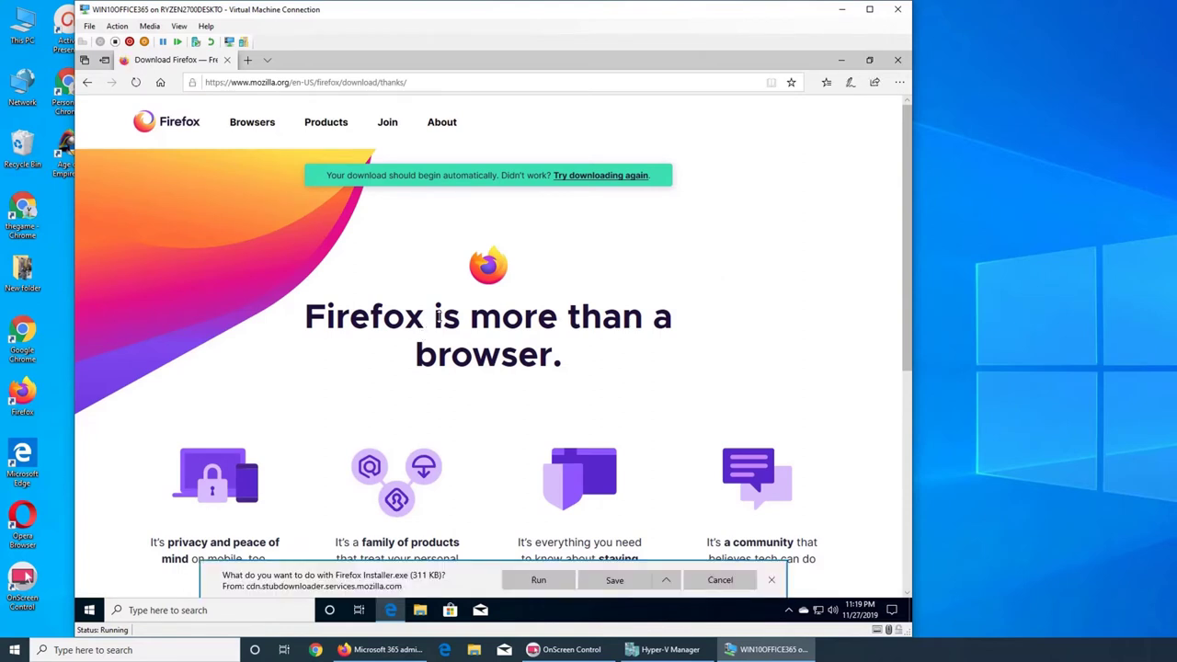
{"action": "left_click", "coordinate": [537, 579]}
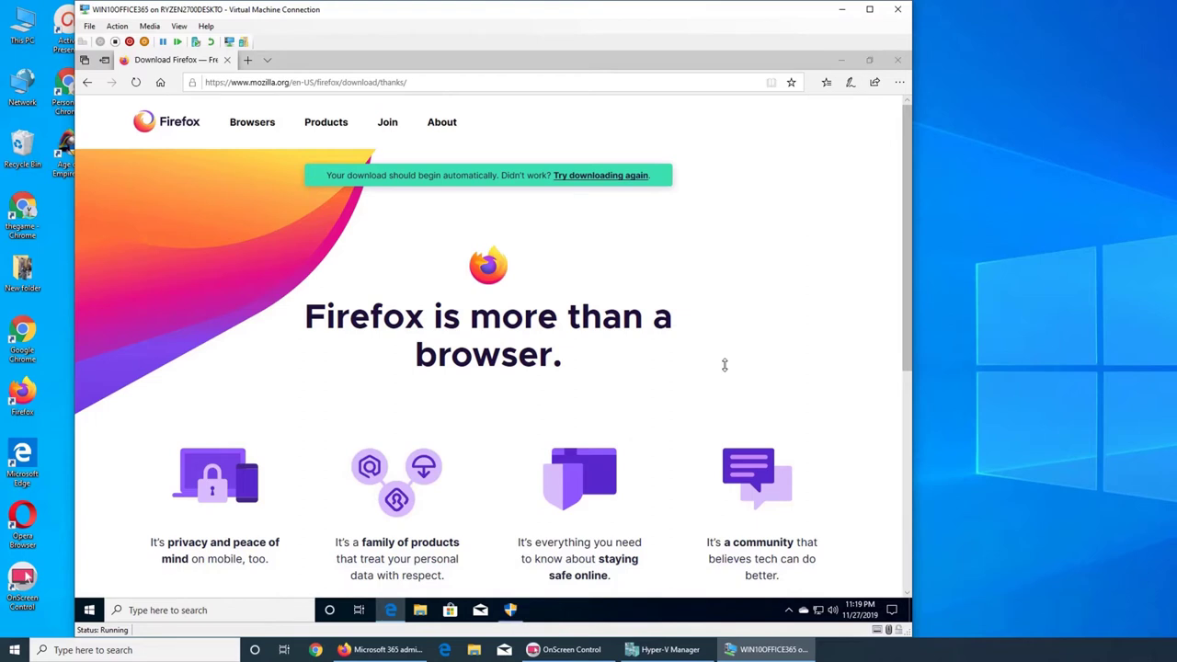
{"action": "left_click", "coordinate": [841, 60]}
- Approve the Firefox installer's permission prompt so Firefox installs and opens
{"action": "left_click", "coordinate": [512, 608]}
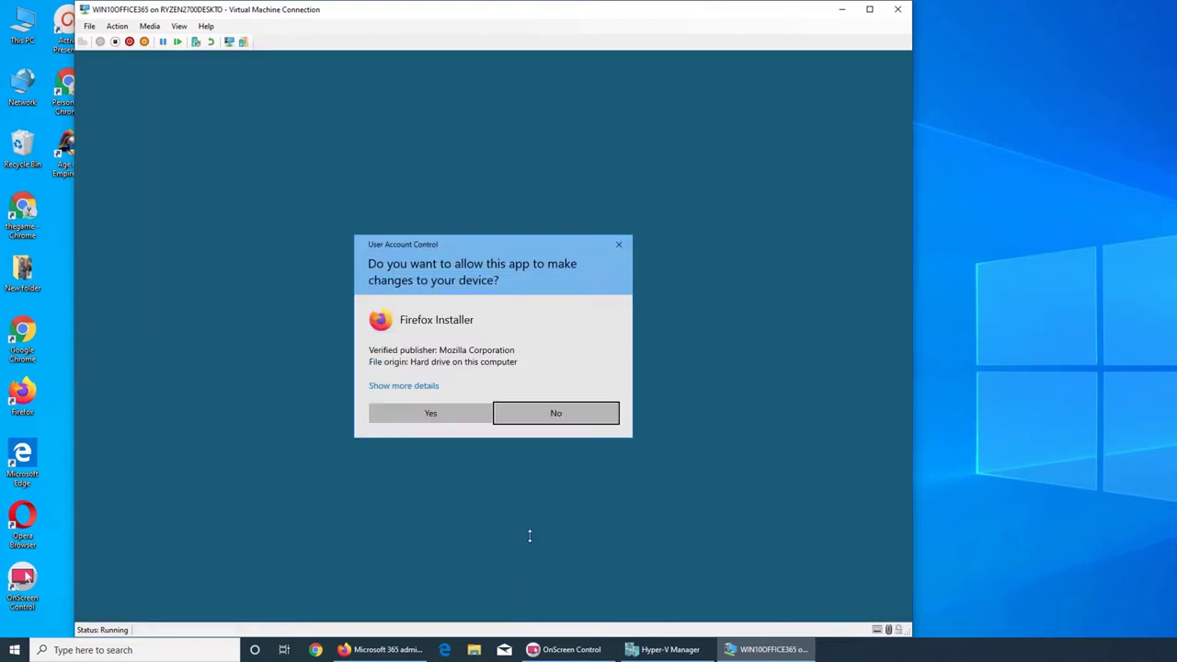
{"action": "left_click", "coordinate": [447, 412]}
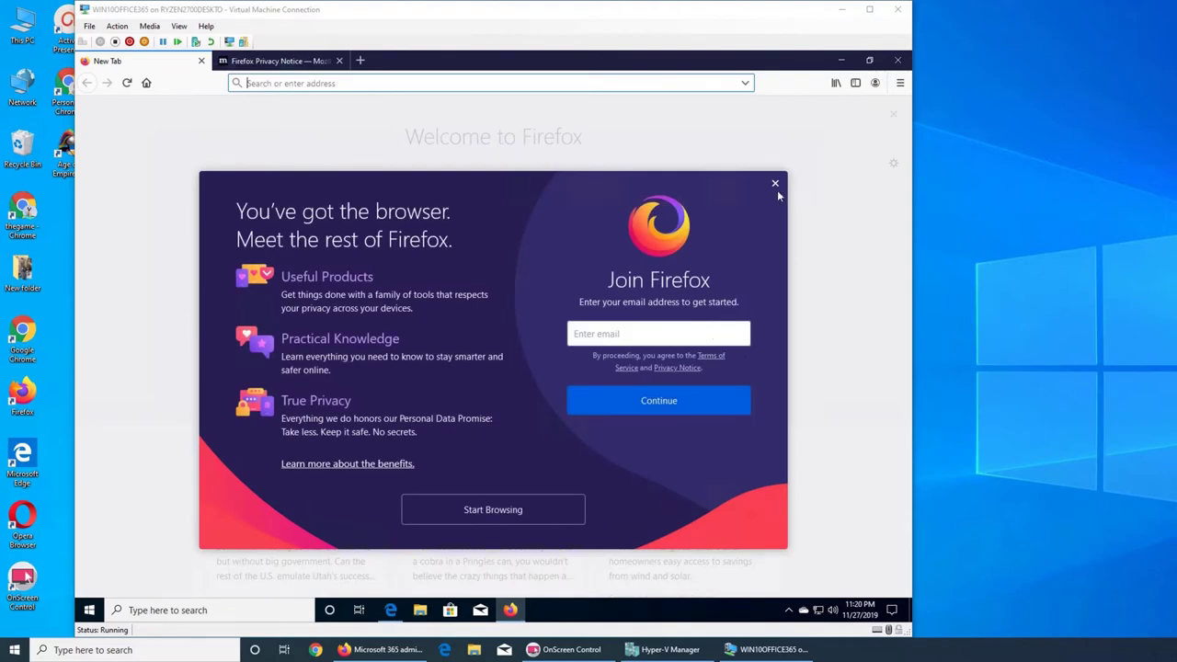
- Close the Join Firefox overlay and the Privacy Notice tab
{"action": "left_click", "coordinate": [775, 184]}
{"action": "left_click", "coordinate": [337, 61]}
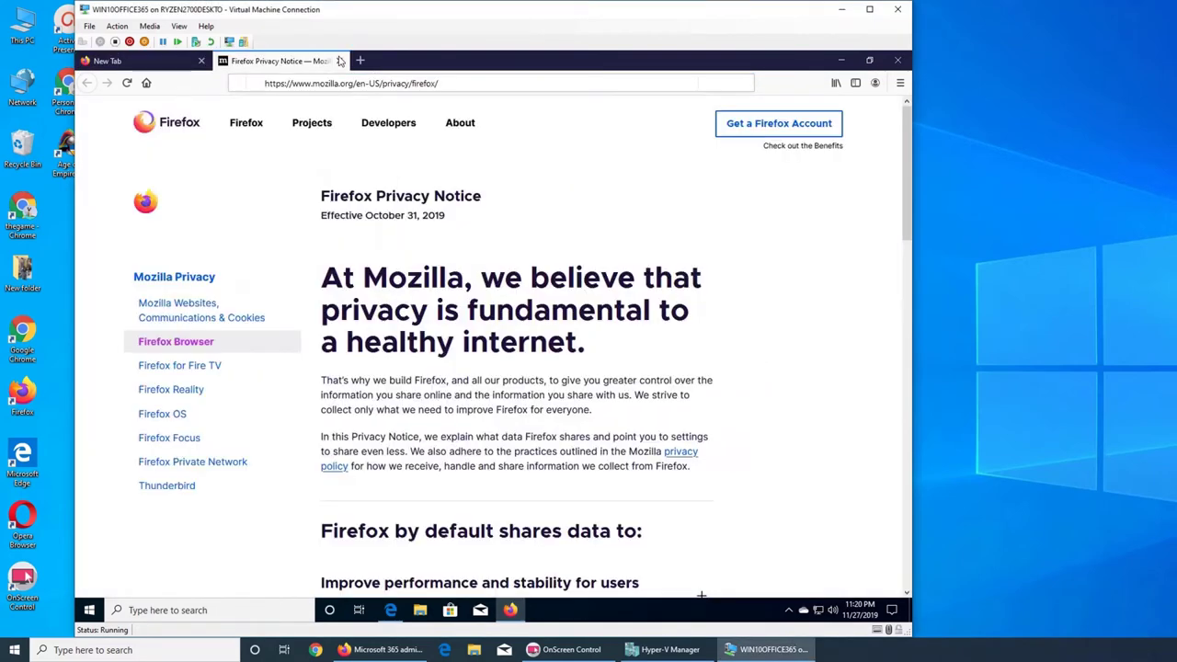
{"action": "left_click", "coordinate": [339, 61]}
- Go to portal.office.com to reach the Microsoft sign-in page
{"action": "left_click", "coordinate": [343, 84]}
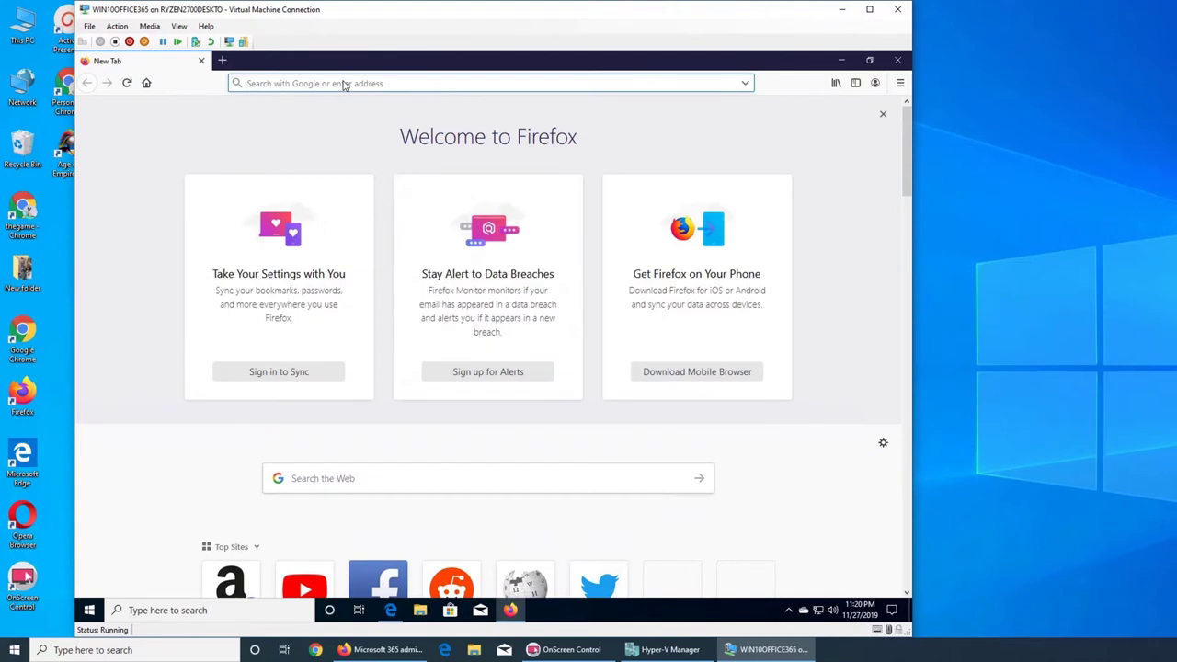
{"action": "type", "text": "portal"}
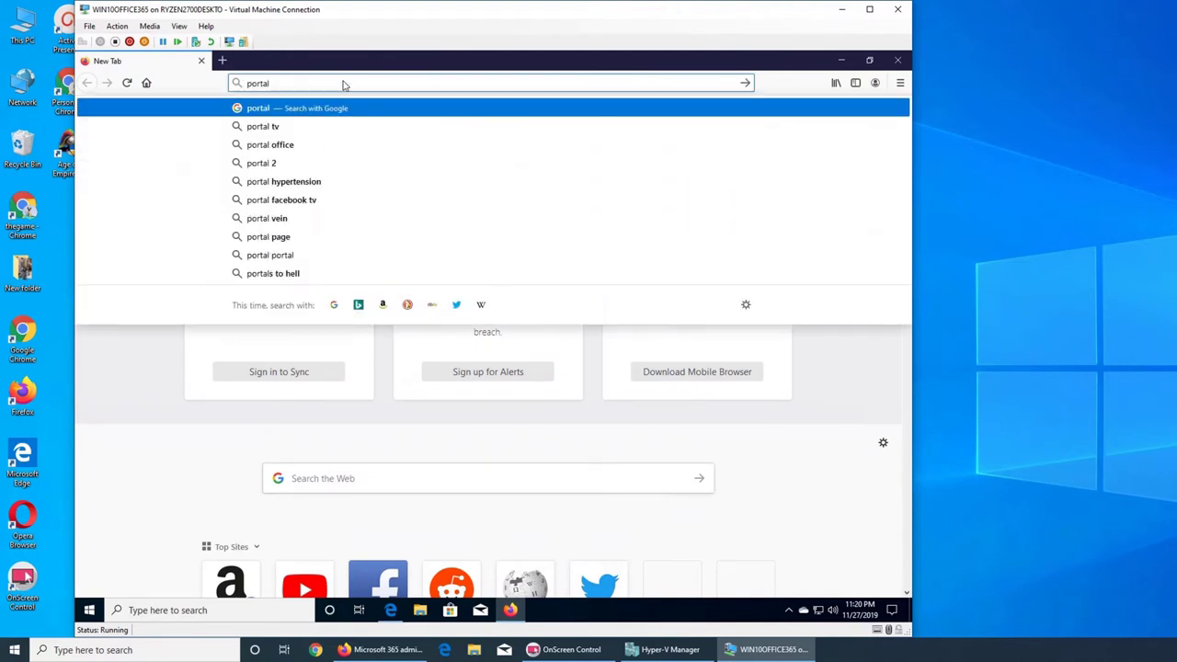
{"action": "type", "text": ".office."}
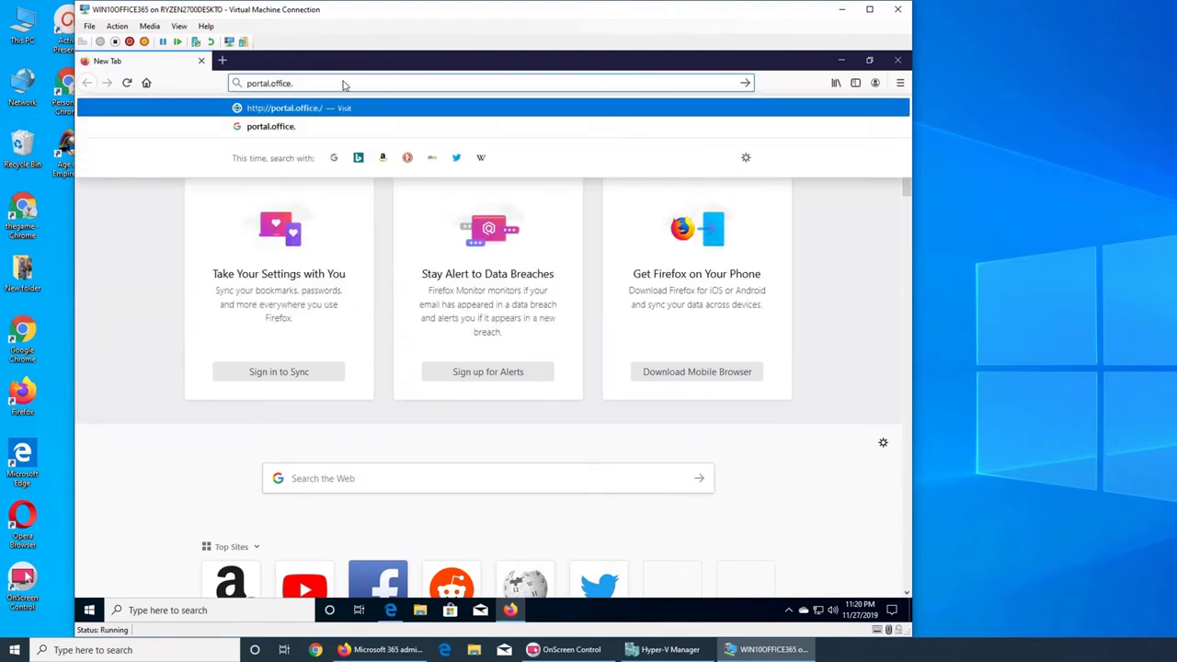
{"action": "type", "text": "com"}
{"action": "key", "text": "Return"}
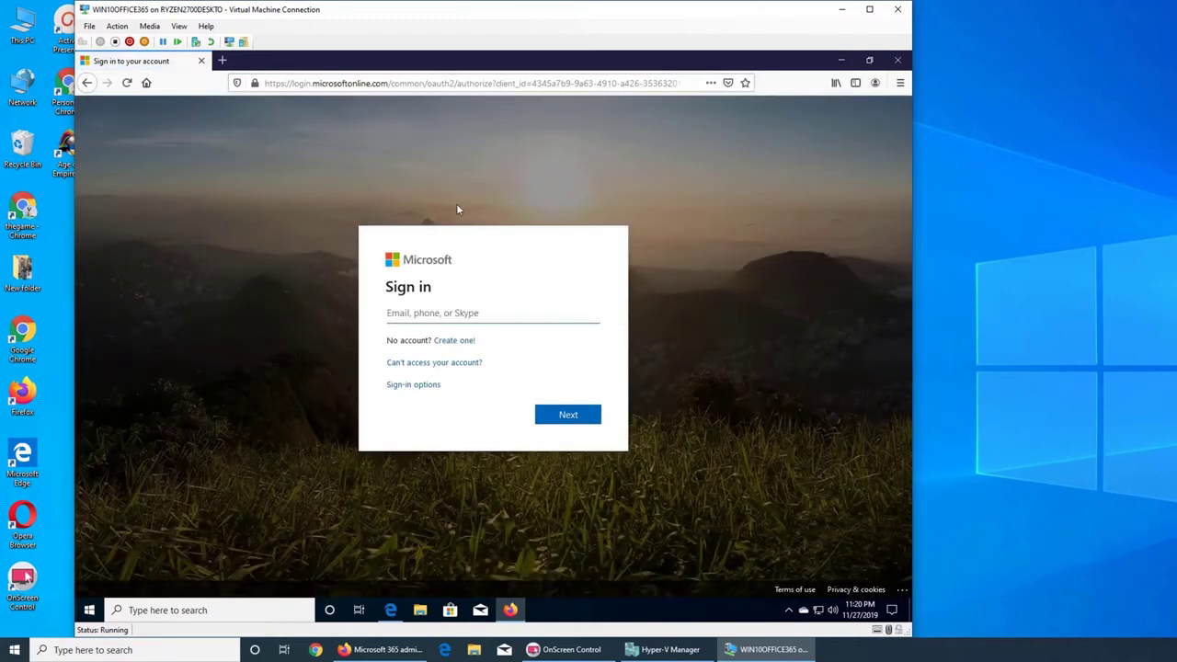
- Sign in with the admin account e-mail and password, save the login, and stay signed in
{"action": "type", "text": "a"}
{"action": "key", "text": "BackSpace"}
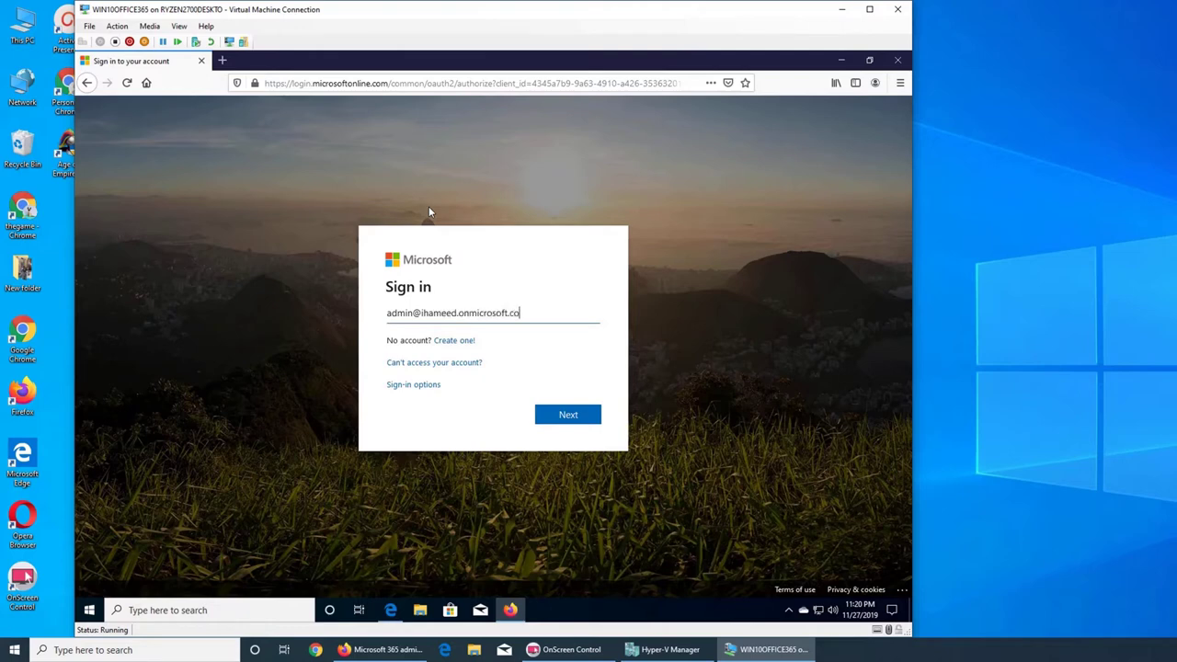
{"action": "key", "text": "Return"}
{"action": "type", "text": "••••••••"}
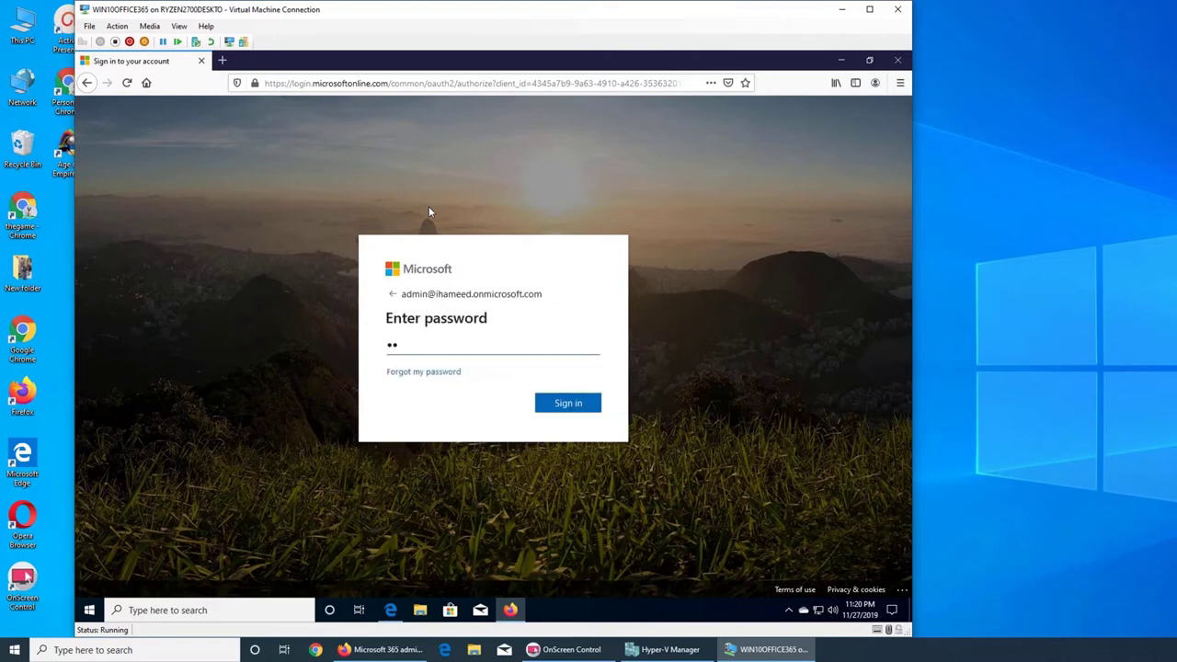
{"action": "type", "text": "•••"}
{"action": "key", "text": "Return"}
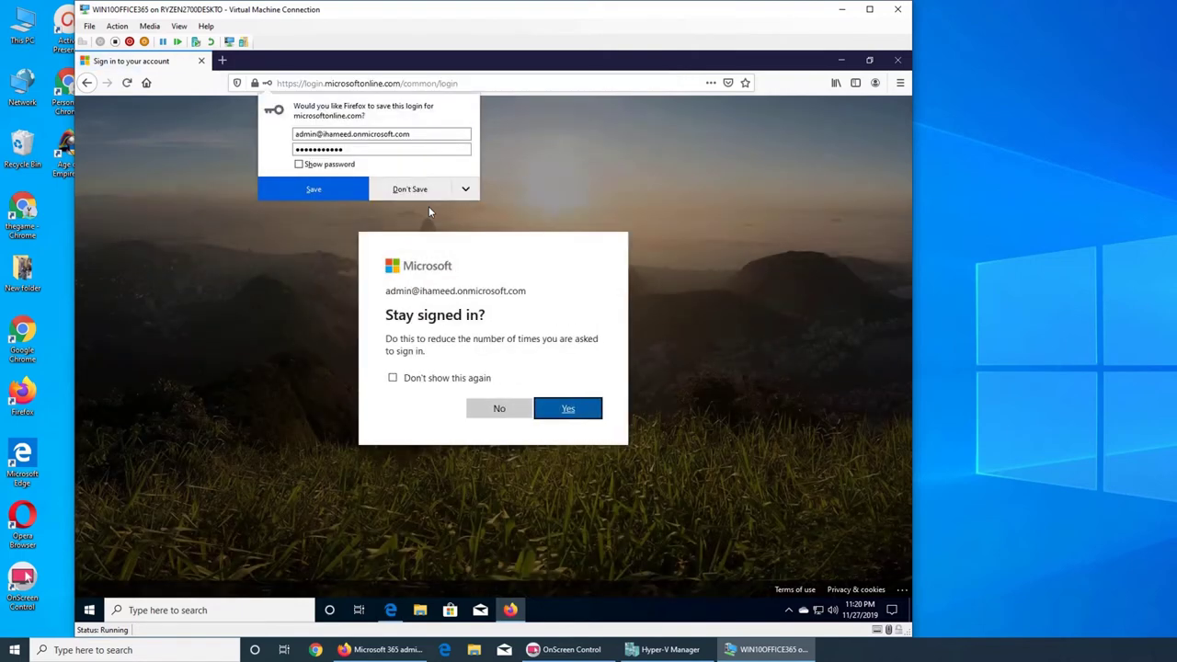
{"action": "left_click", "coordinate": [339, 192]}
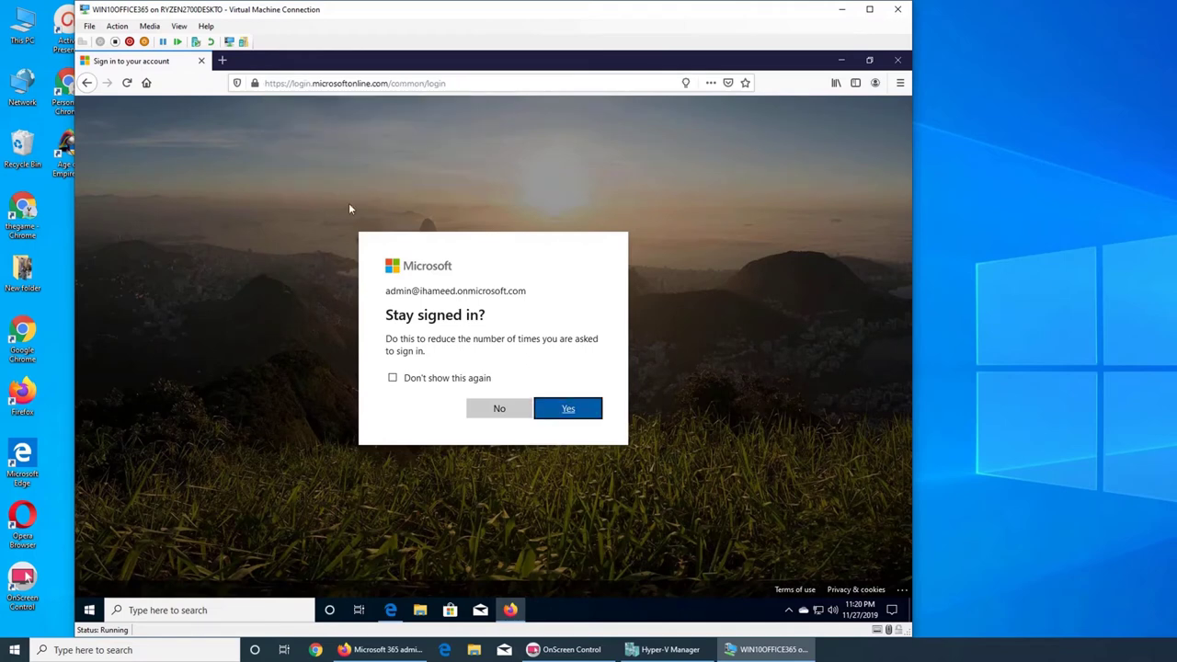
{"action": "left_click", "coordinate": [567, 408]}
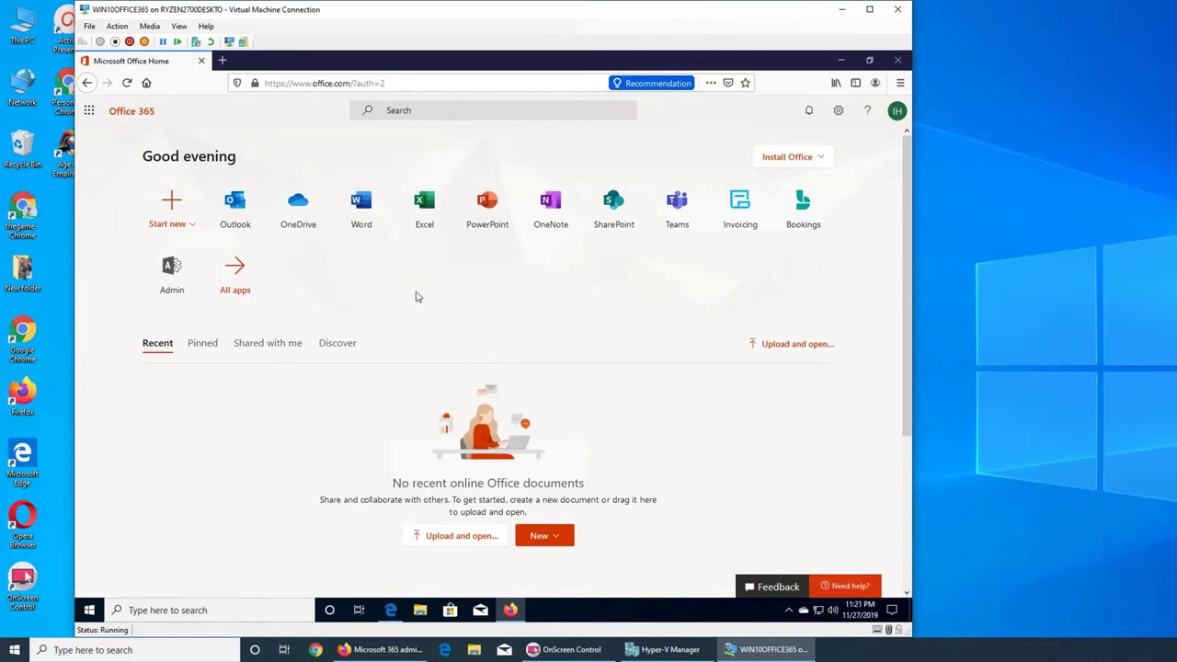
- Open the Admin tile from Office Home and look over the admin center home page
{"action": "mouse_move", "coordinate": [397, 653]}
{"action": "left_click", "coordinate": [171, 276]}
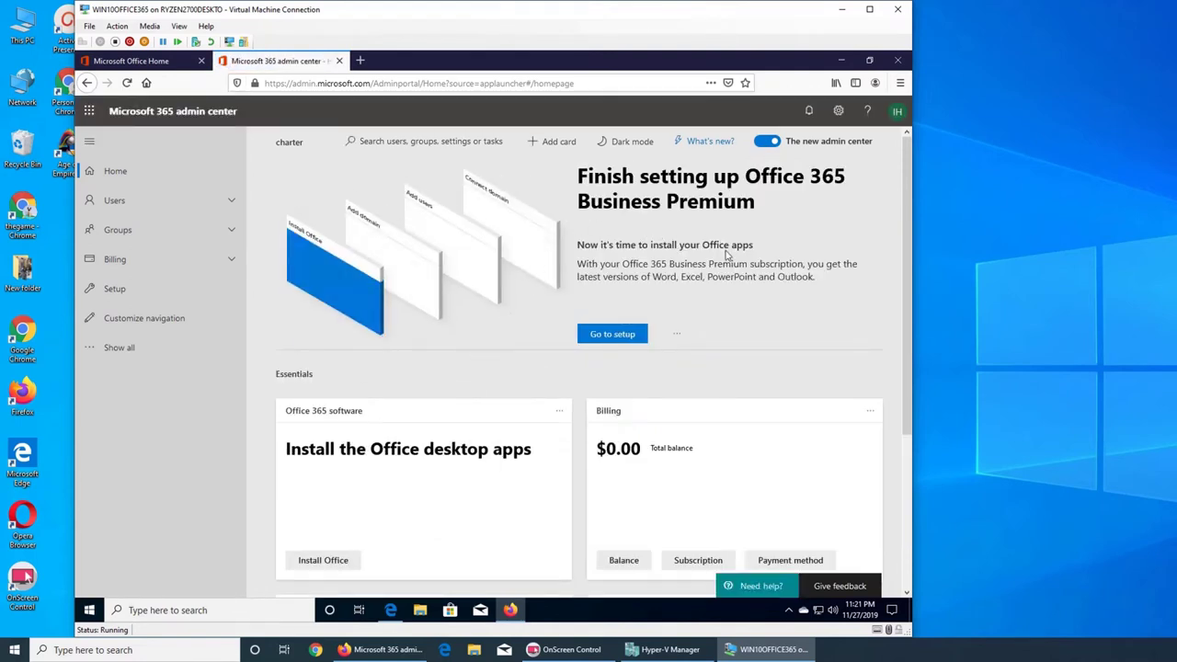
{"action": "scroll", "coordinate": [738, 256], "scroll_direction": "down", "scroll_amount": 5}
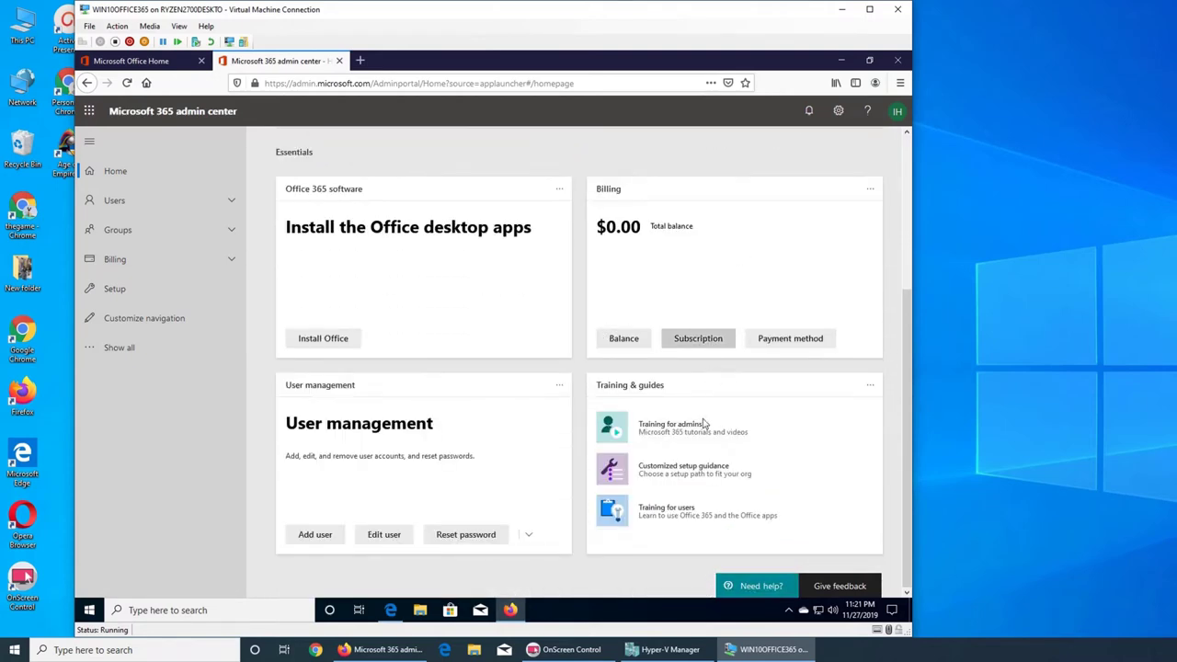
{"action": "scroll", "coordinate": [687, 324], "scroll_direction": "up", "scroll_amount": 2}
{"action": "scroll", "coordinate": [688, 323], "scroll_direction": "up", "scroll_amount": 4}
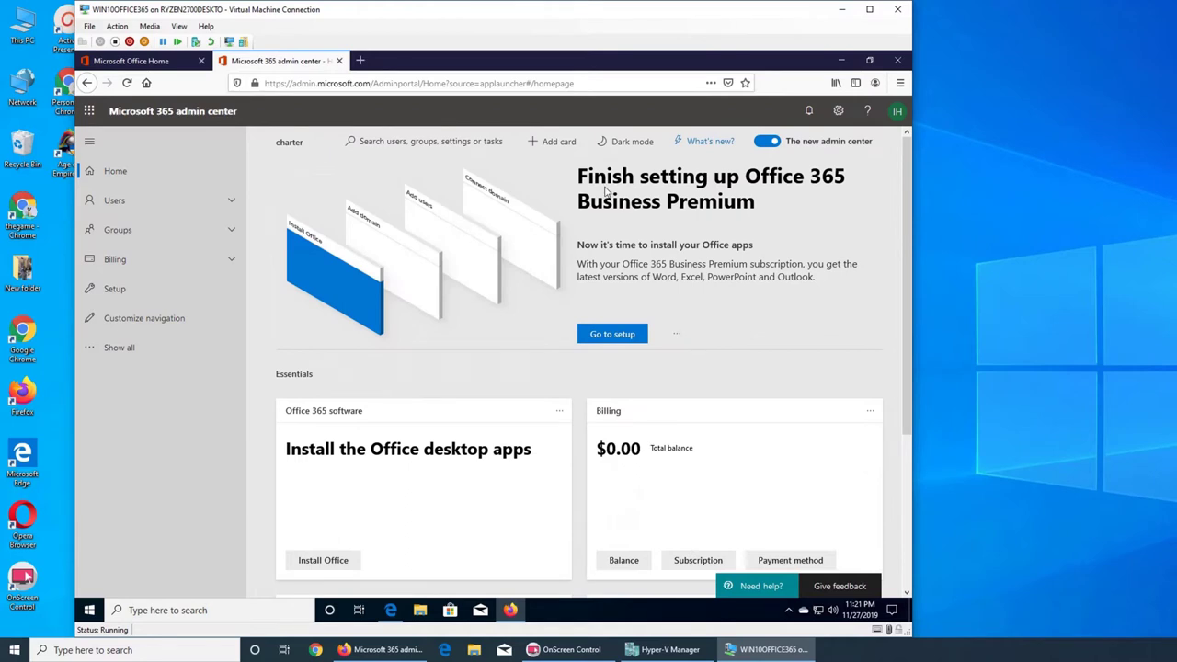
- Add the Domains card to the home page from the Add card list
{"action": "left_click", "coordinate": [556, 143]}
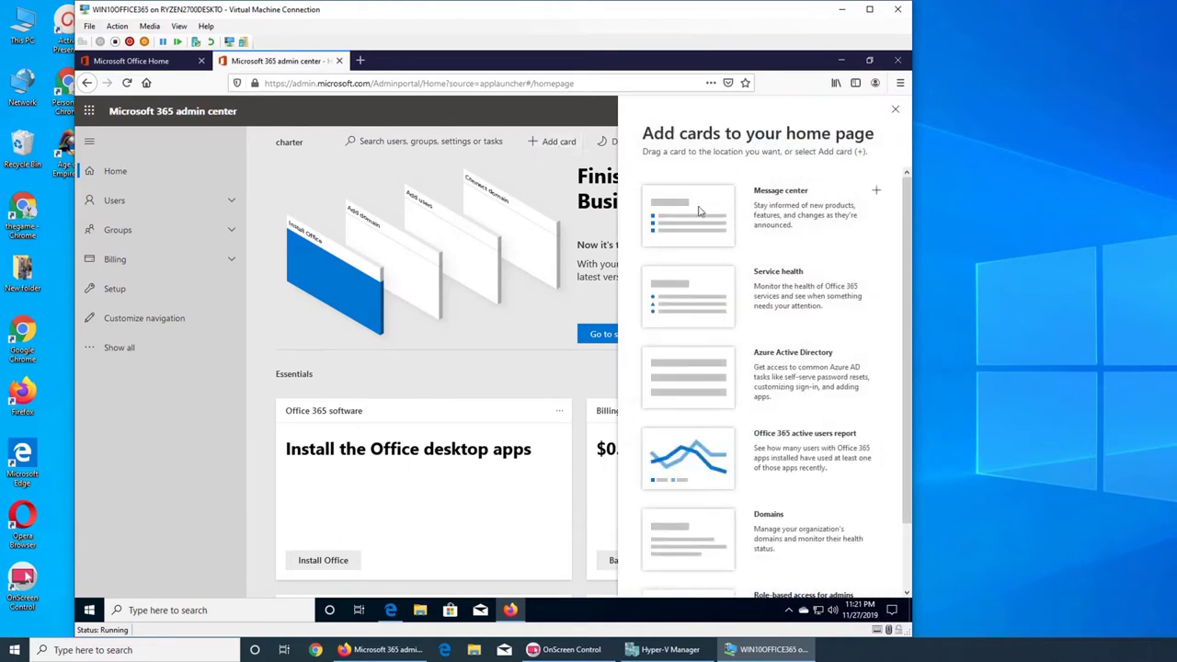
{"action": "scroll", "coordinate": [788, 300], "scroll_direction": "down", "scroll_amount": 2}
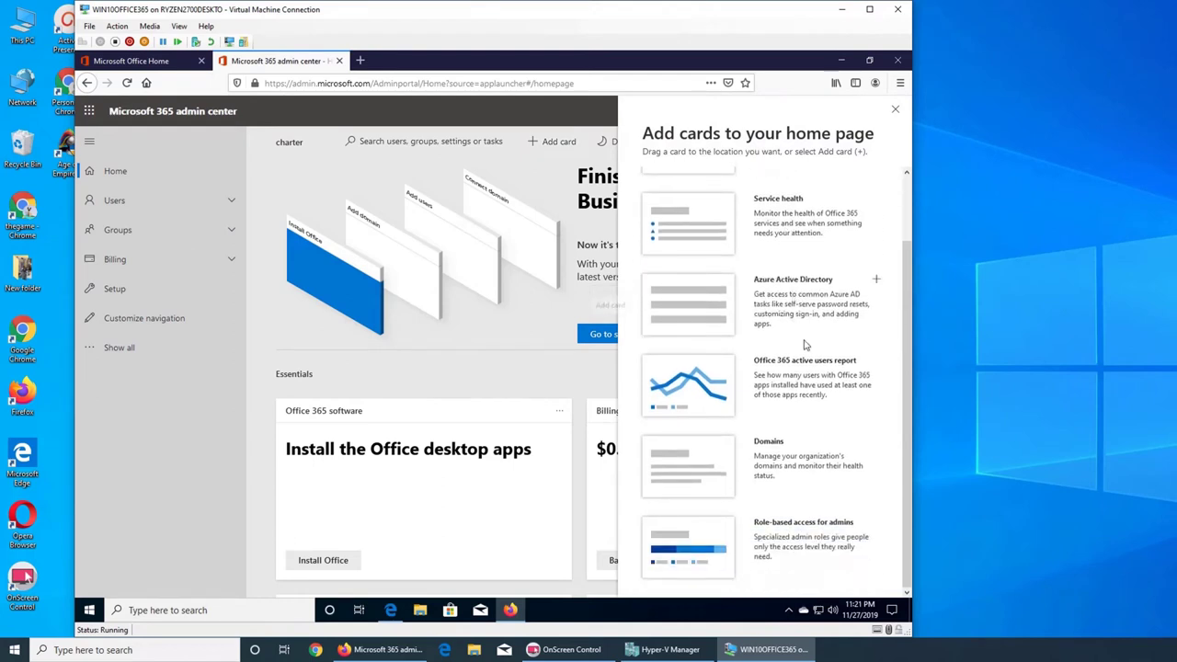
{"action": "left_click", "coordinate": [875, 441]}
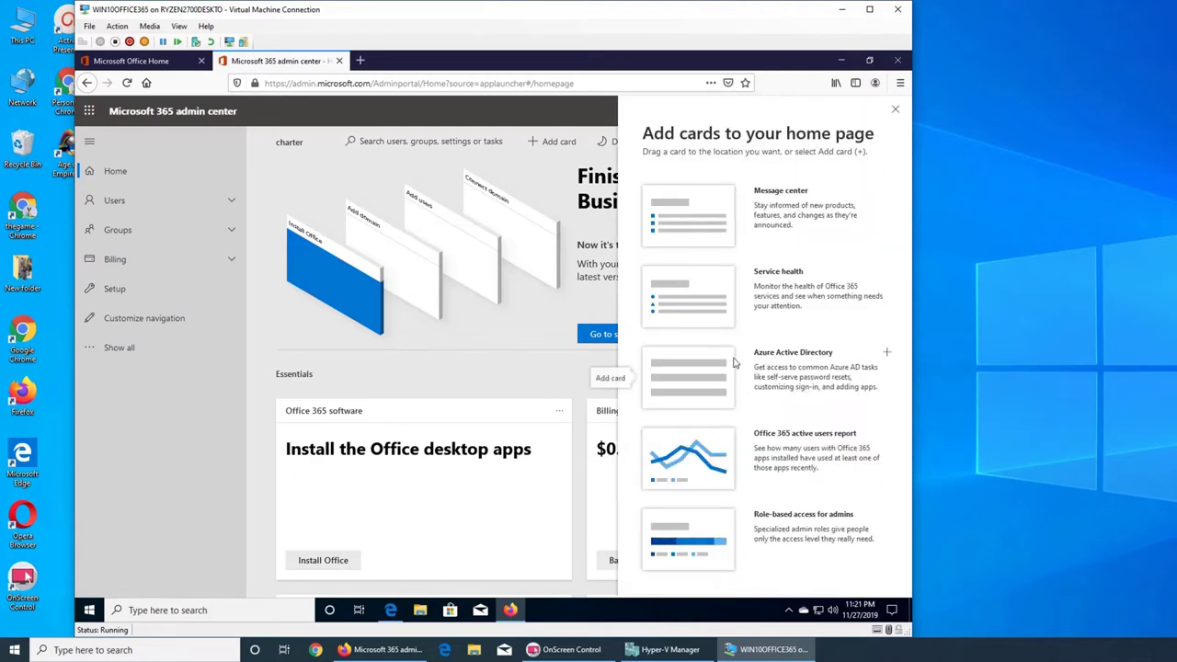
{"action": "left_click", "coordinate": [894, 109]}
- Rearrange the cards so Domains sits in the top-right slot beside User management
{"action": "scroll", "coordinate": [721, 330], "scroll_direction": "down", "scroll_amount": 4}
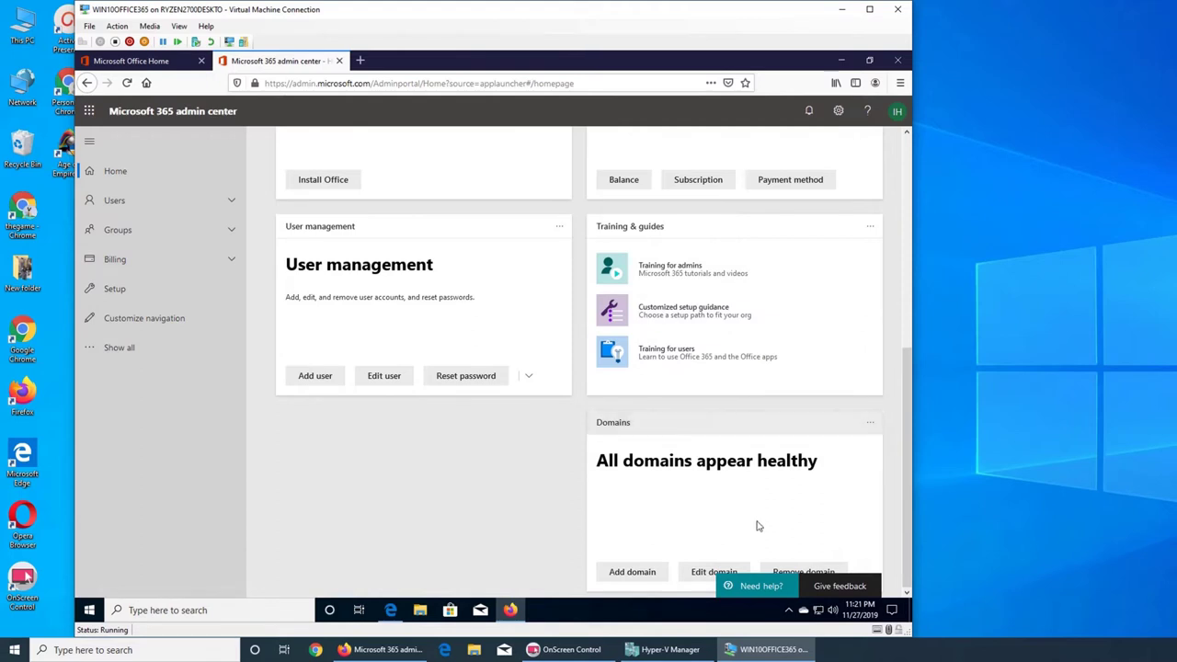
{"action": "left_click_drag", "start_coordinate": [724, 422], "coordinate": [418, 429]}
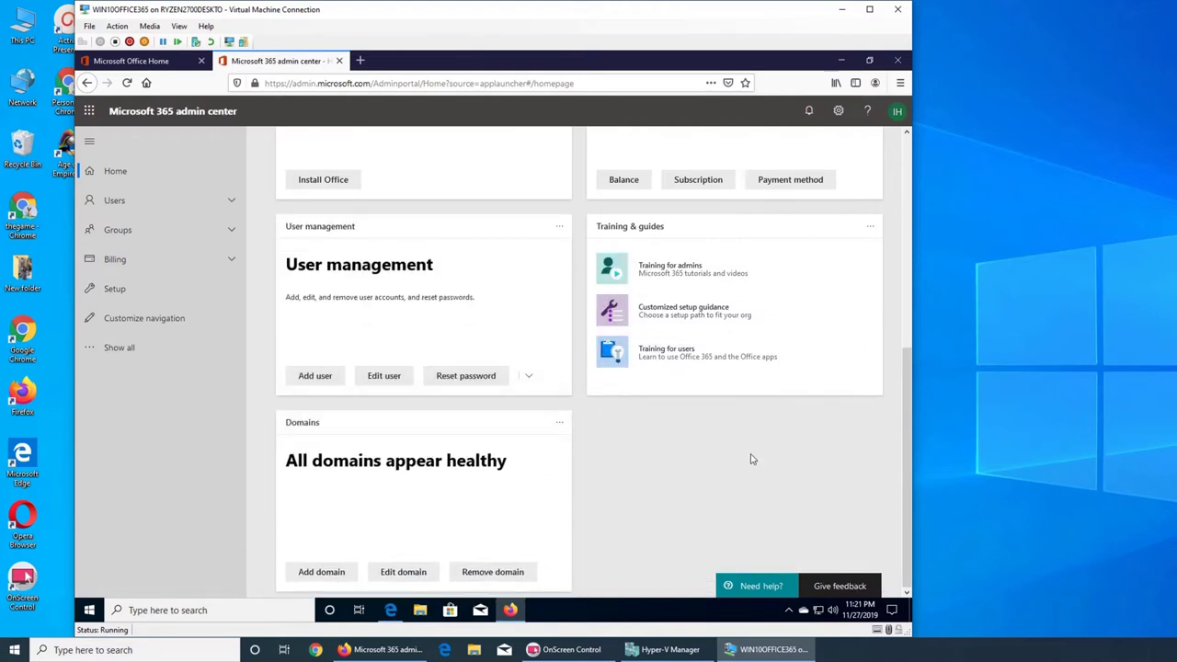
{"action": "left_click_drag", "start_coordinate": [748, 249], "coordinate": [746, 409]}
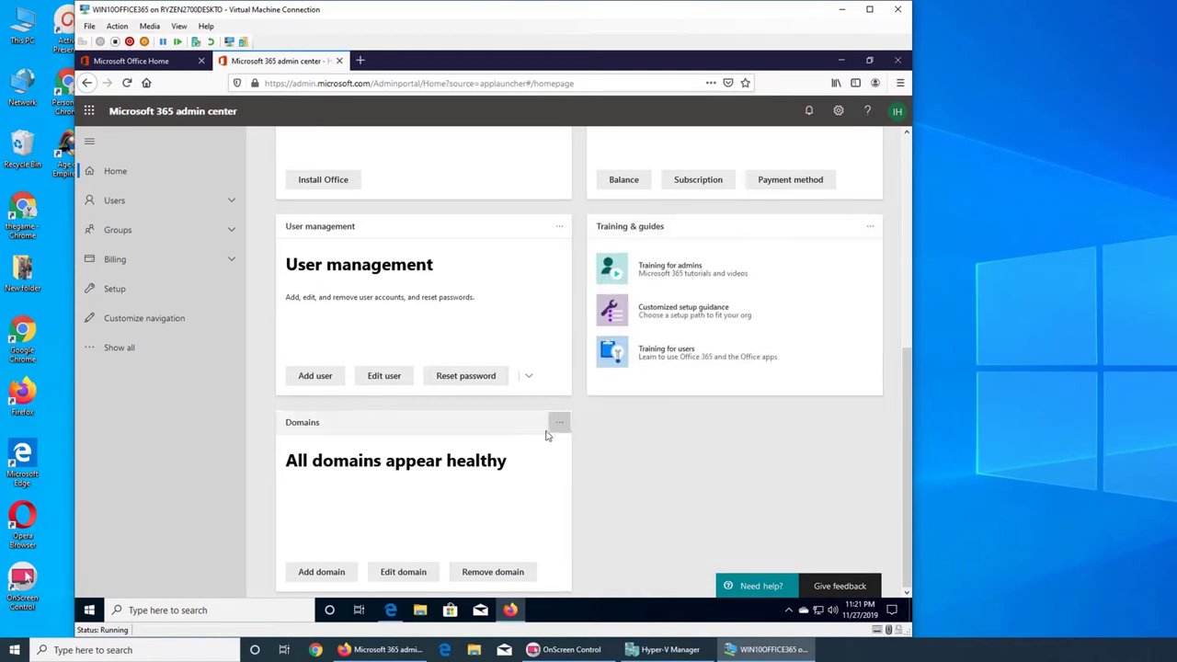
{"action": "left_click_drag", "start_coordinate": [550, 429], "coordinate": [782, 239]}
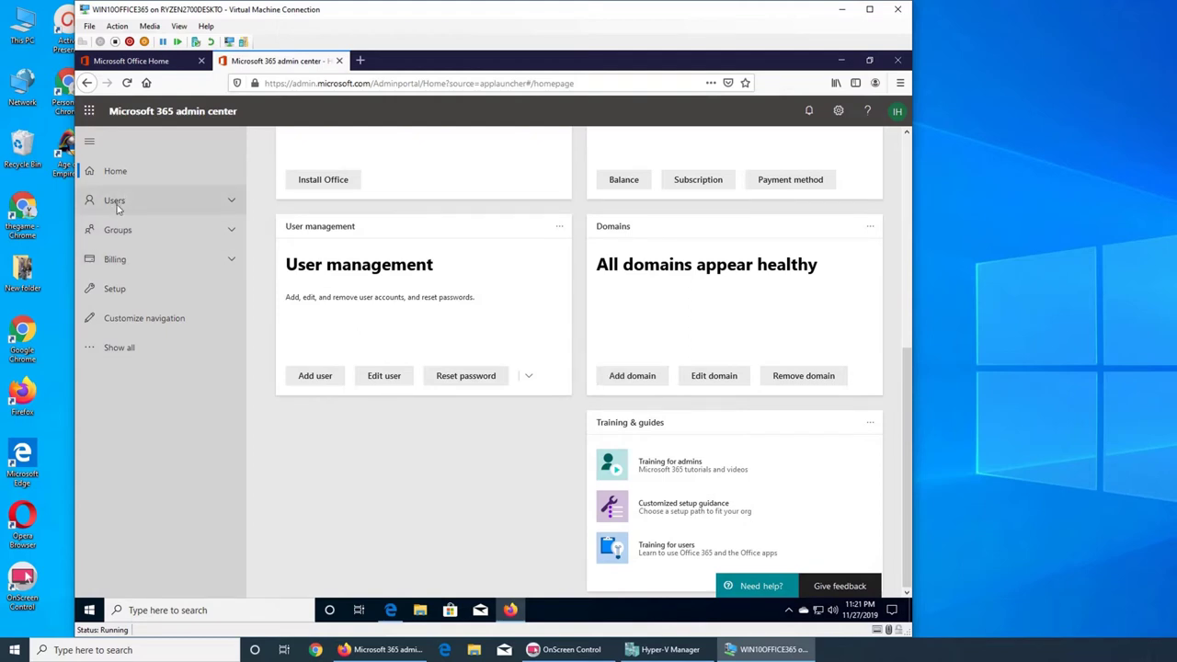
- Expand the full admin navigation and open Settings > Domains
{"action": "left_click", "coordinate": [139, 353]}
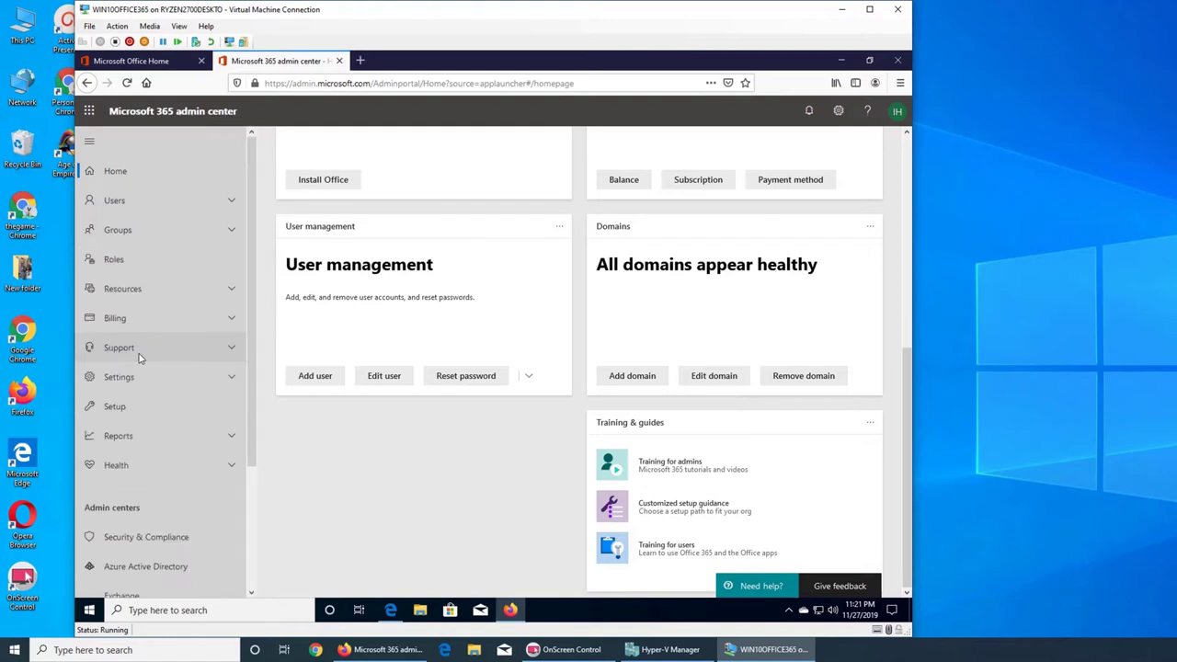
{"action": "left_click", "coordinate": [142, 407]}
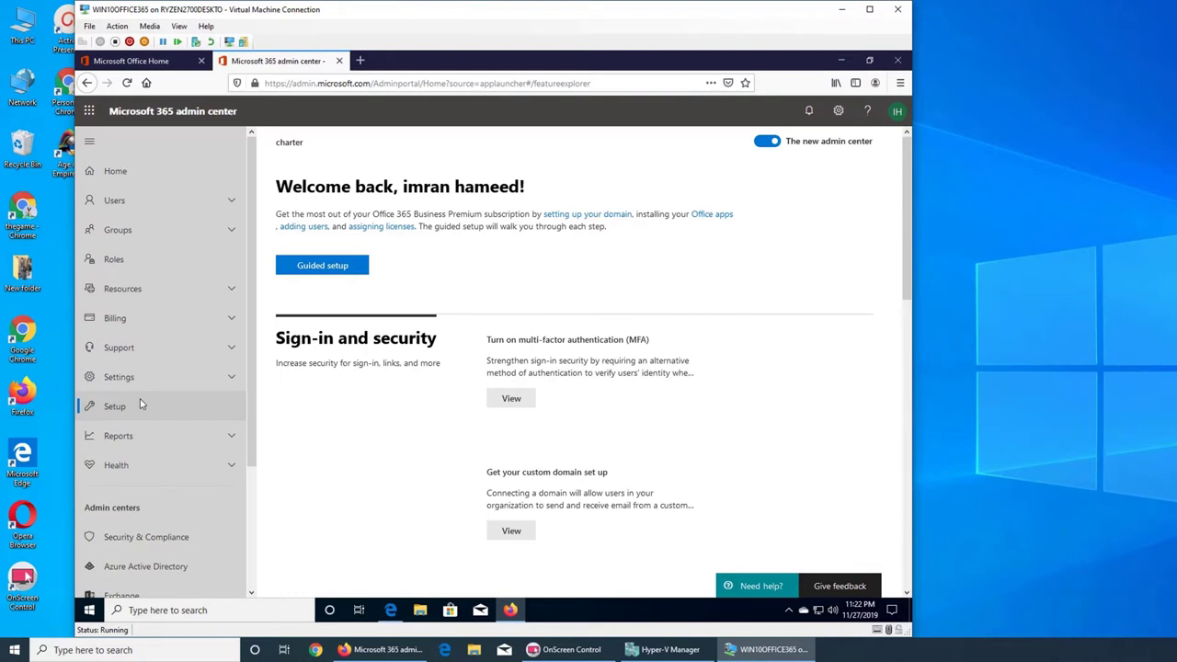
{"action": "left_click", "coordinate": [180, 370]}
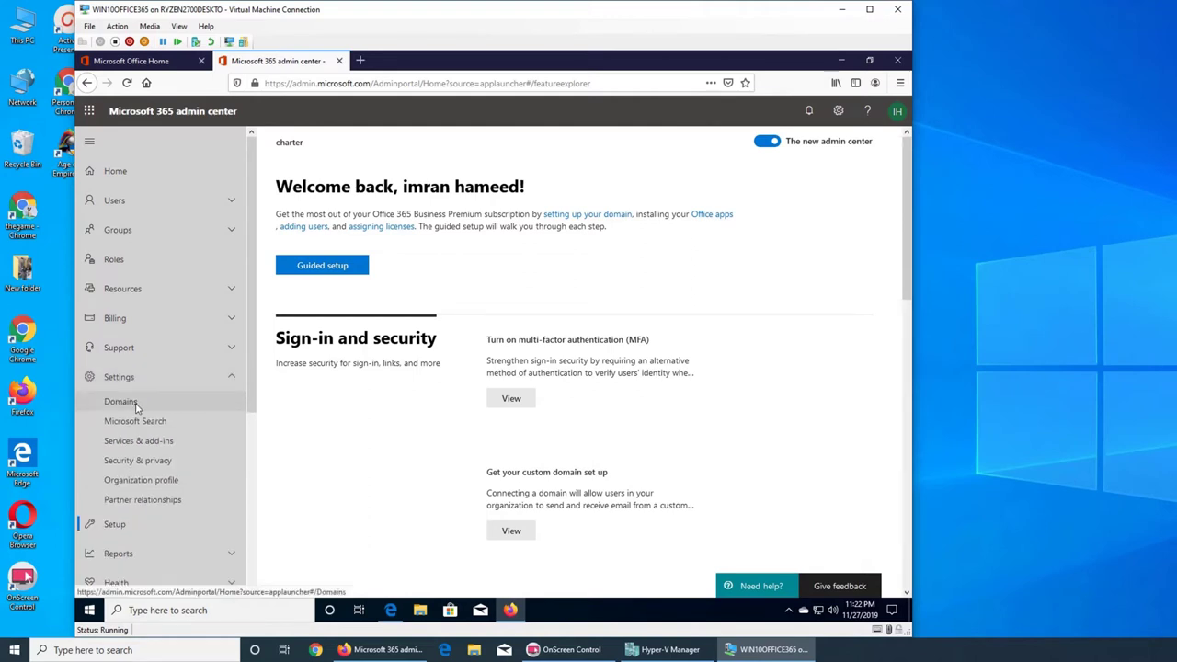
{"action": "left_click", "coordinate": [136, 407]}
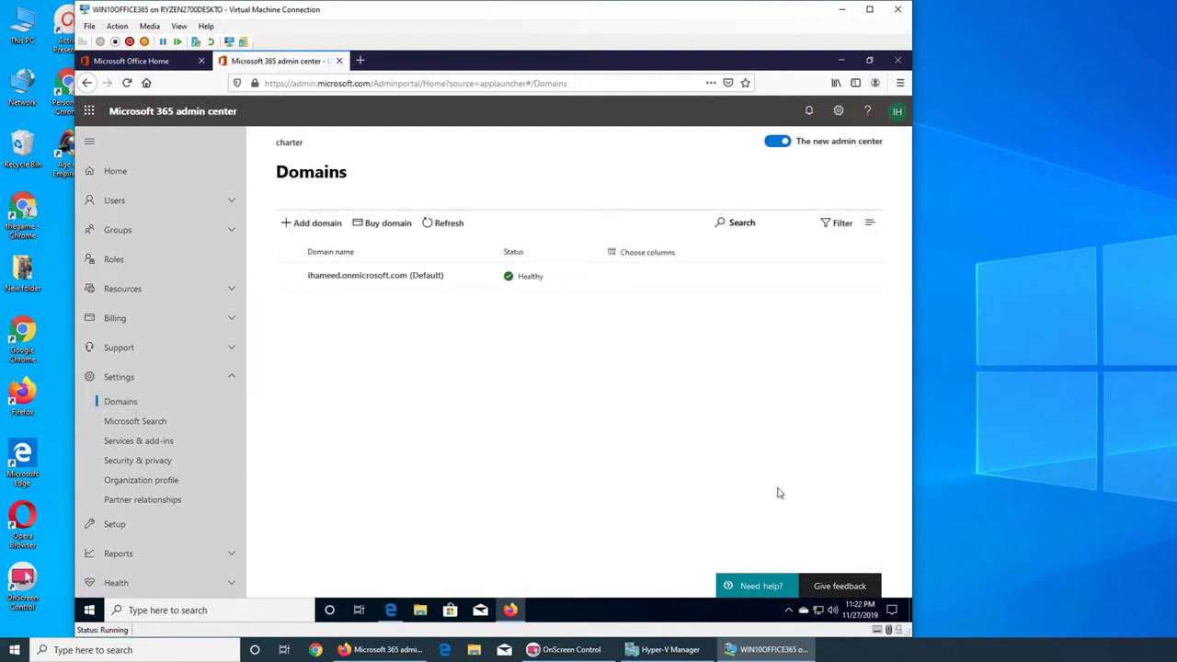
- Start Add domain, enter the custom .org domain name, and continue to verification
{"action": "left_click", "coordinate": [314, 231]}
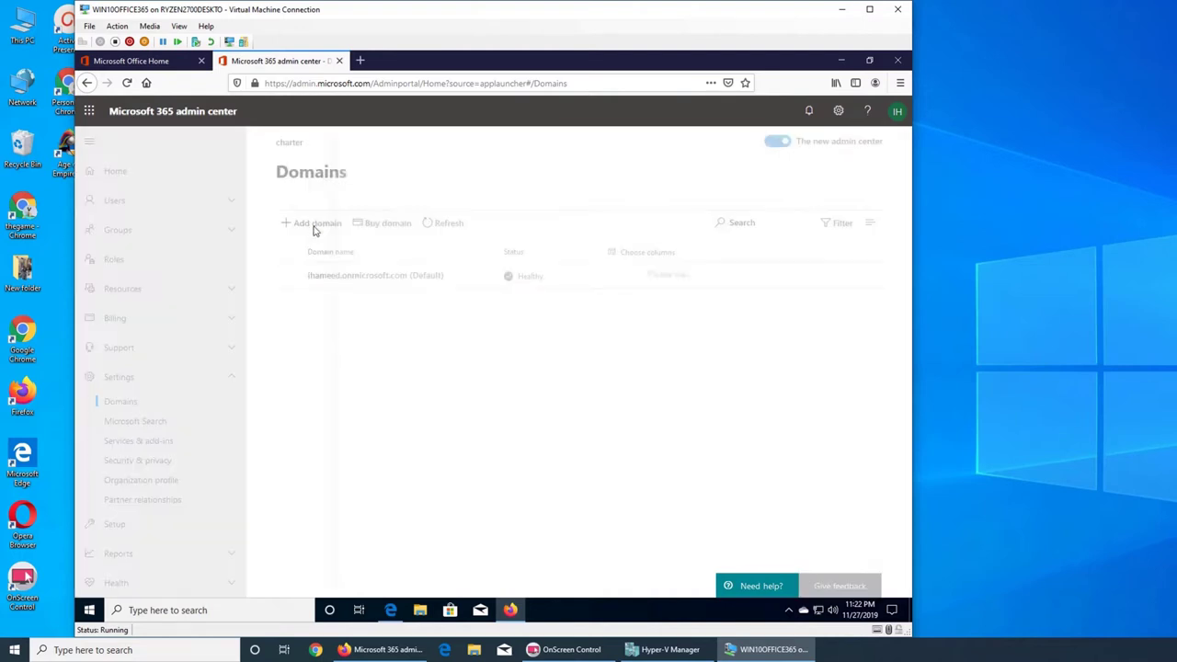
{"action": "left_click", "coordinate": [447, 342]}
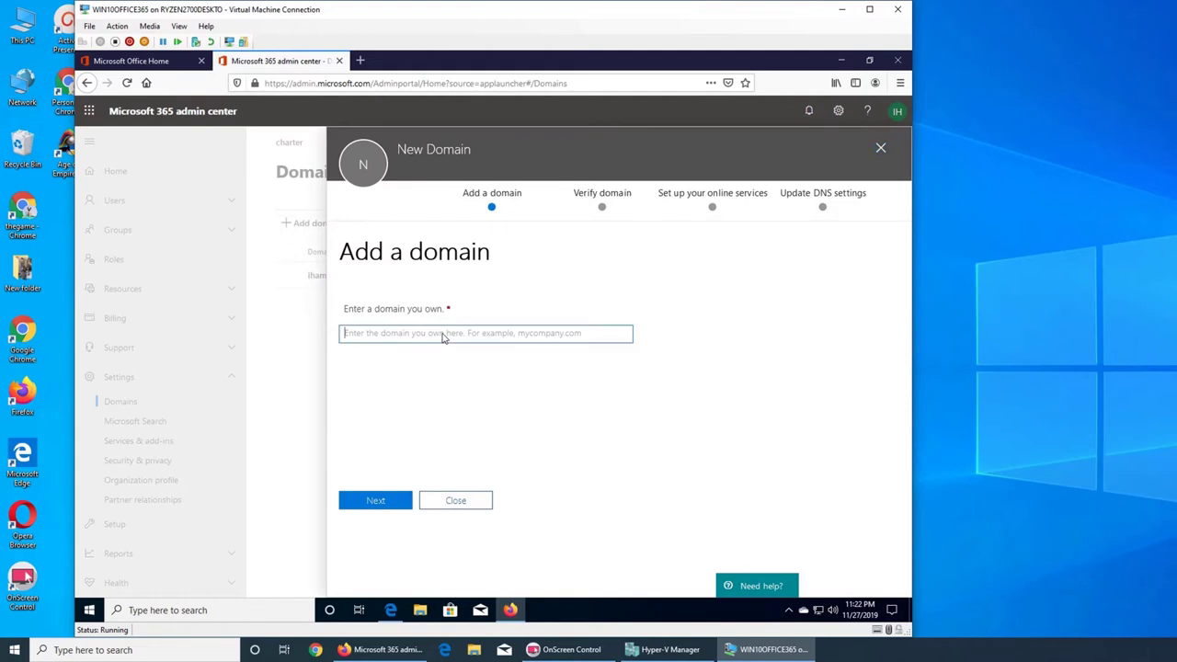
{"action": "type", "text": "ihameed.org"}
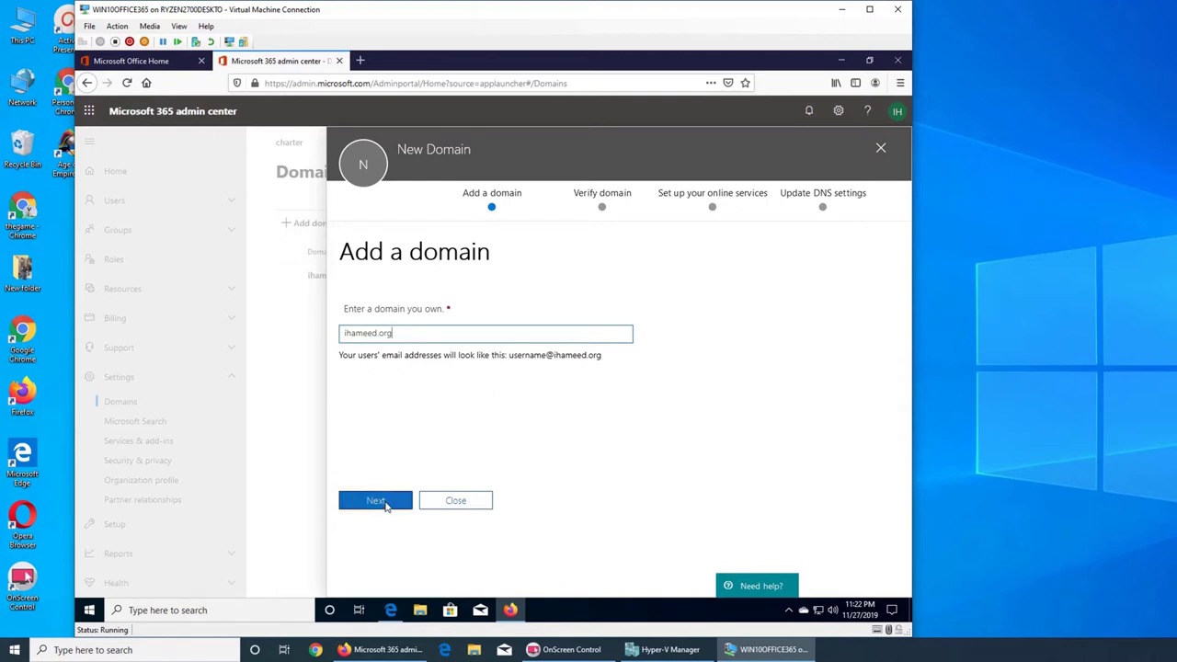
{"action": "left_click", "coordinate": [384, 503]}
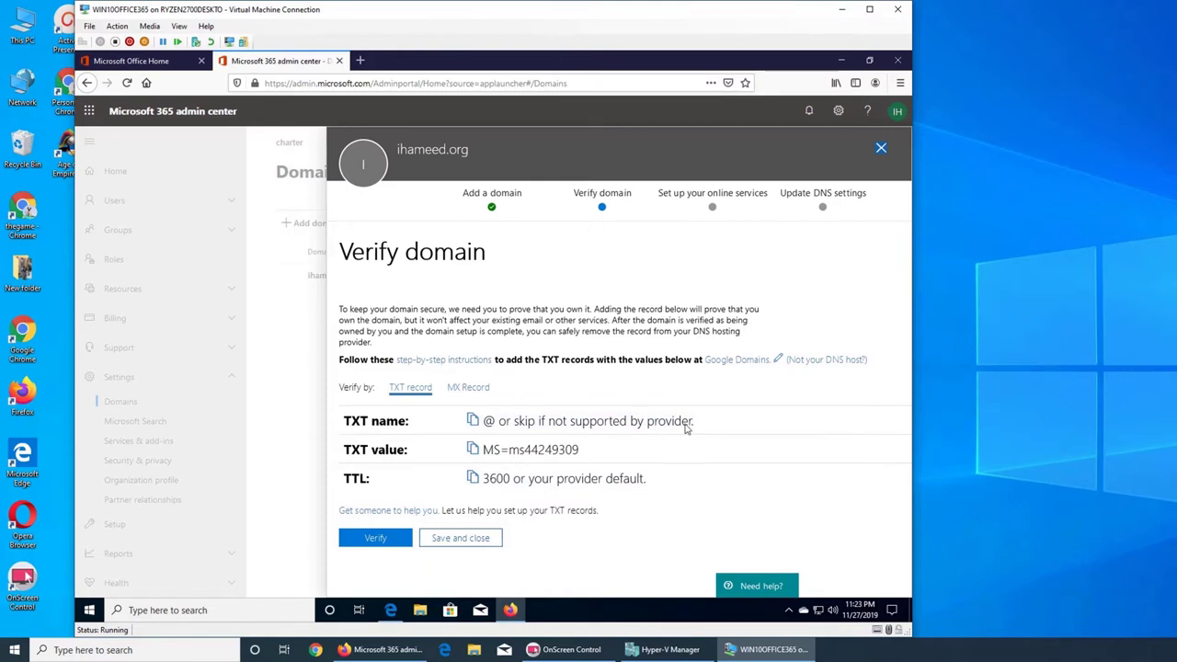
- Open the Microsoft Docs guide for Google Domains DNS records and skim it
{"action": "left_click", "coordinate": [466, 361]}
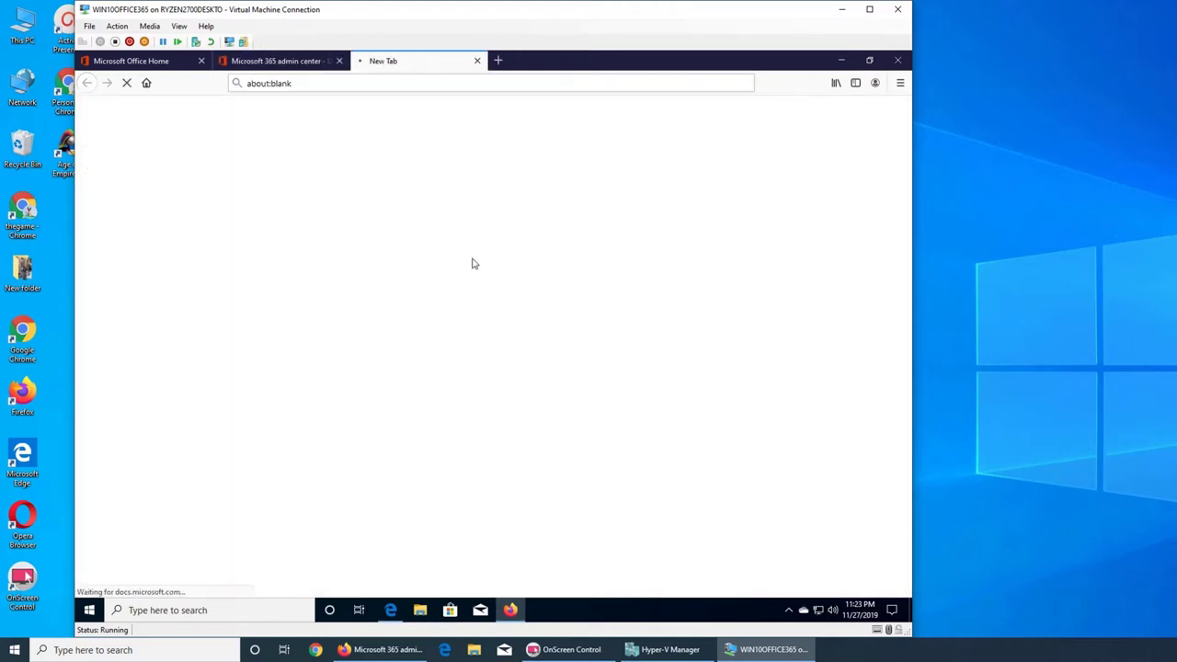
{"action": "scroll", "coordinate": [557, 330], "scroll_direction": "down", "scroll_amount": 3}
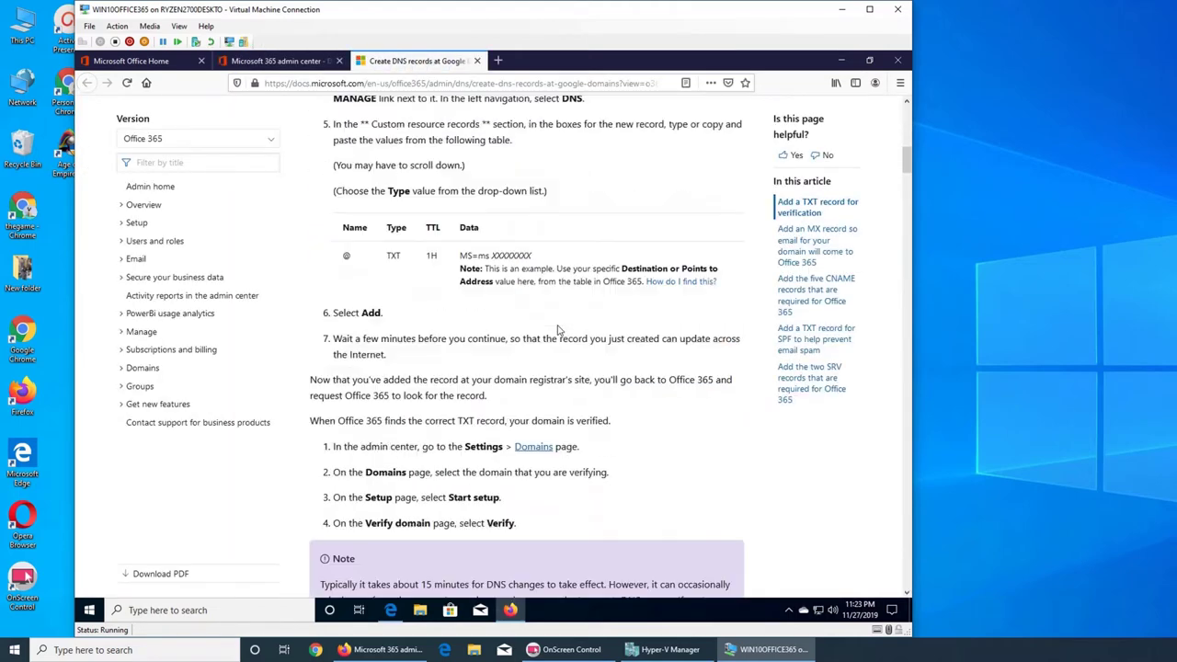
{"action": "scroll", "coordinate": [557, 329], "scroll_direction": "down", "scroll_amount": 1}
{"action": "scroll", "coordinate": [558, 329], "scroll_direction": "down", "scroll_amount": 10}
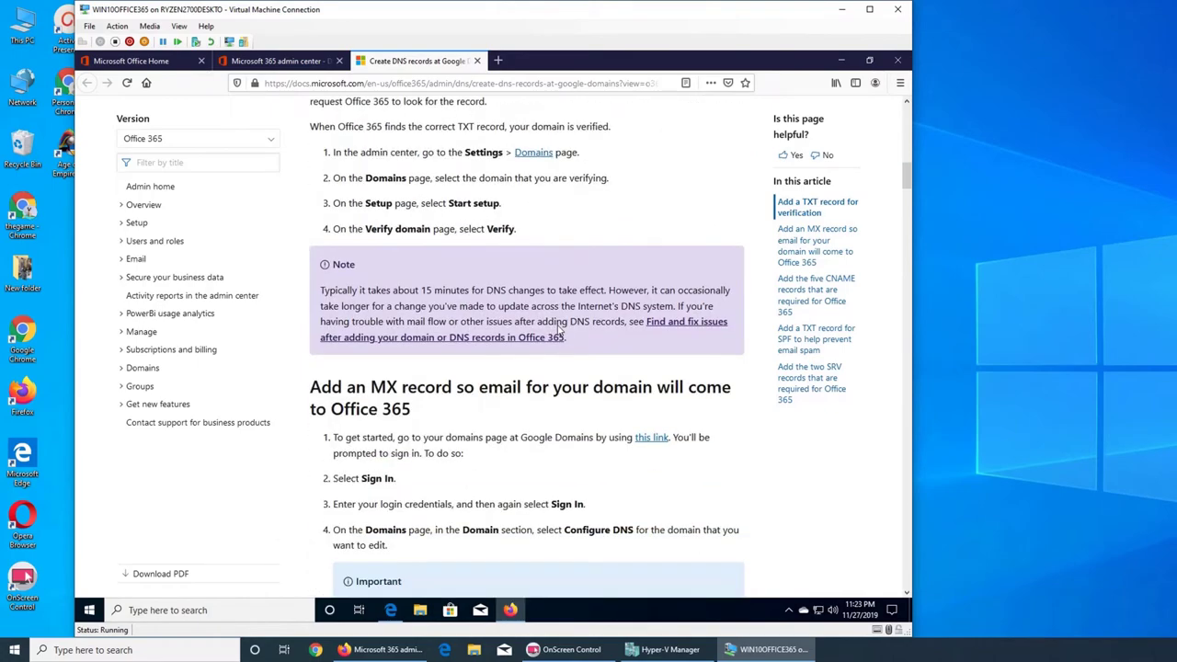
{"action": "scroll", "coordinate": [558, 332], "scroll_direction": "up", "scroll_amount": 10}
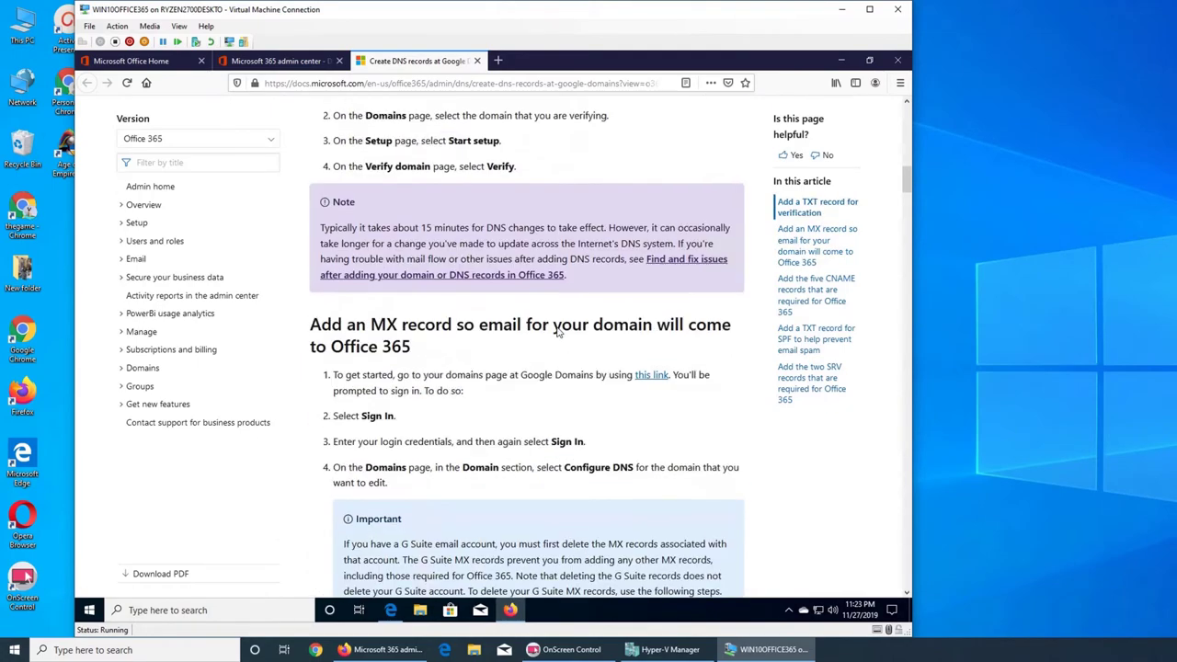
- Return to the Verify domain step, briefly open the Google Domains link, and shift the VM window left
{"action": "left_click", "coordinate": [266, 61]}
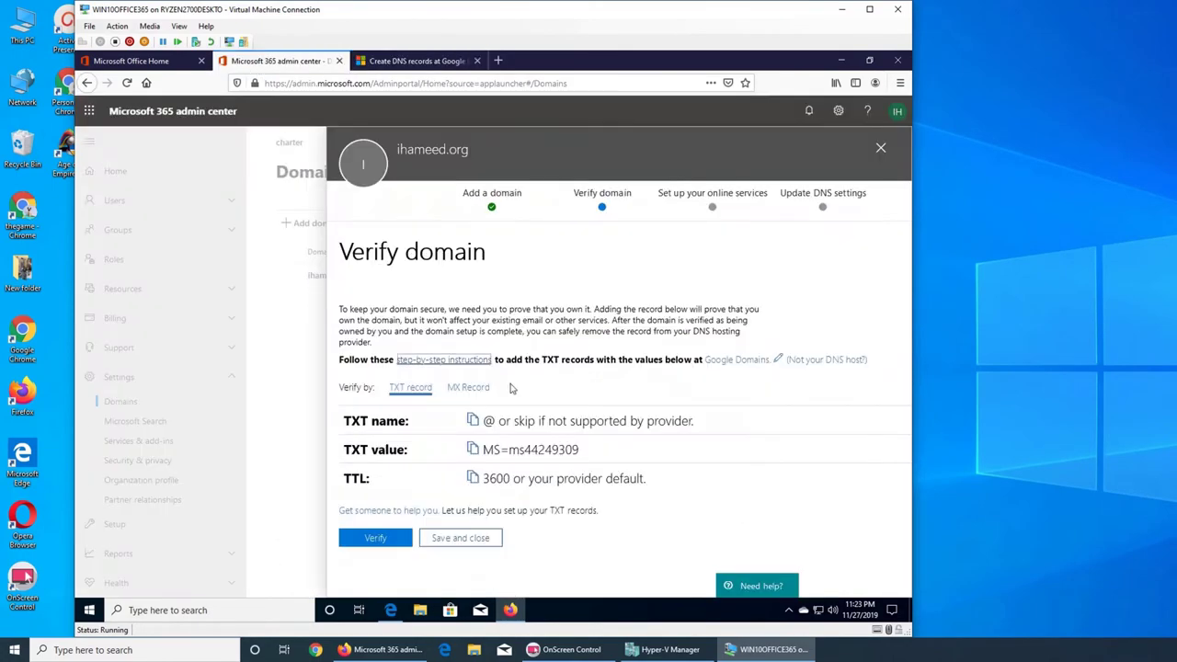
{"action": "left_click", "coordinate": [719, 360]}
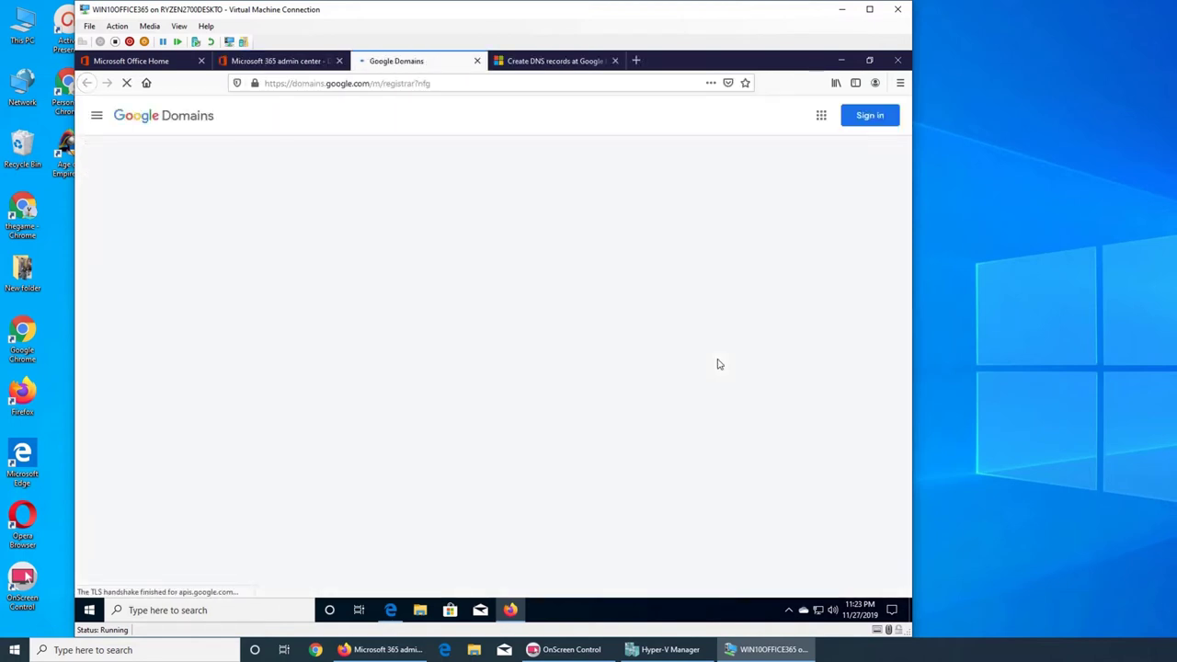
{"action": "left_click", "coordinate": [476, 61]}
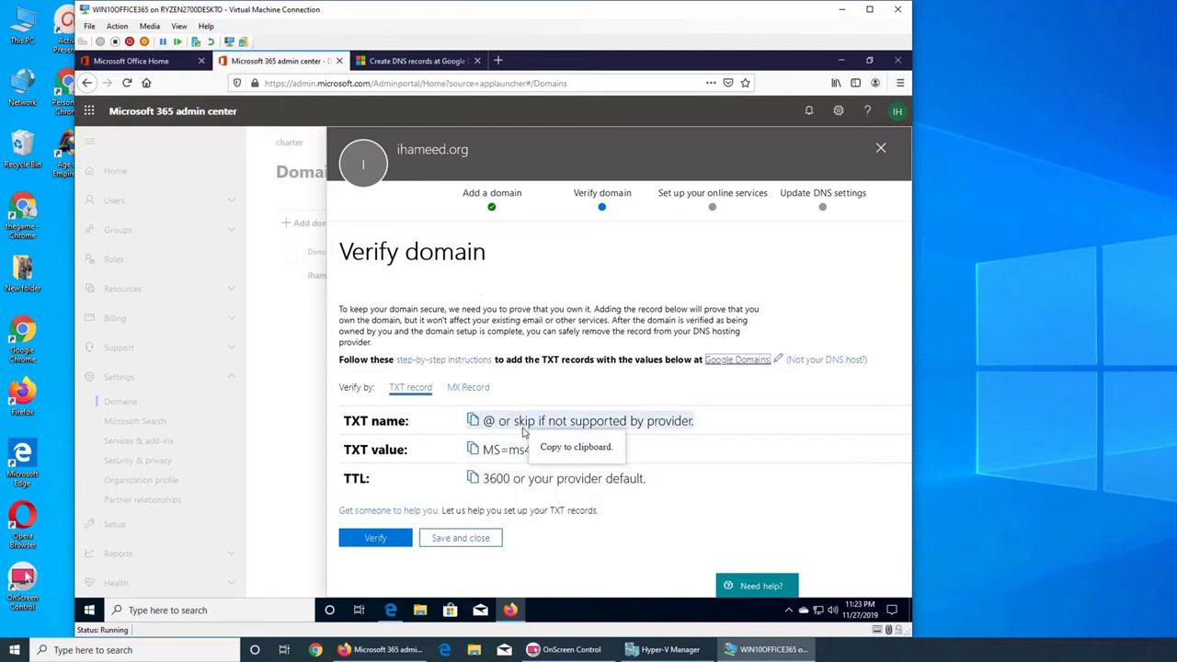
{"action": "left_click_drag", "start_coordinate": [577, 16], "coordinate": [503, 31]}
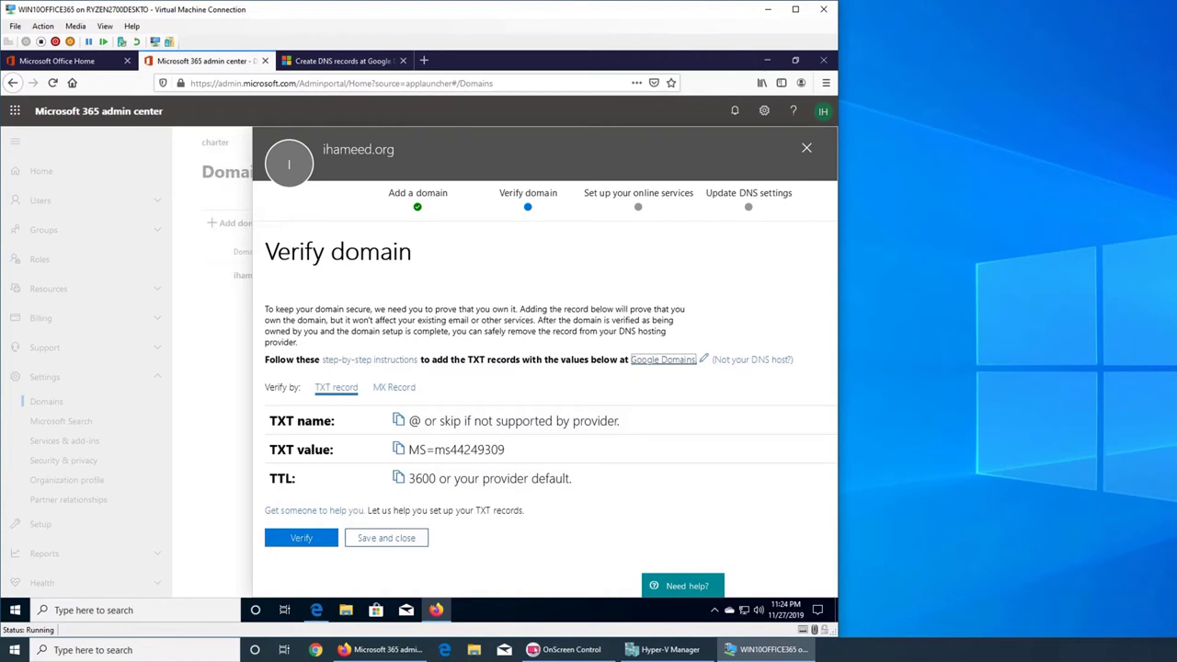
- Open a new Chrome window beside the VM and load domains.google.com
{"action": "left_click", "coordinate": [315, 650]}
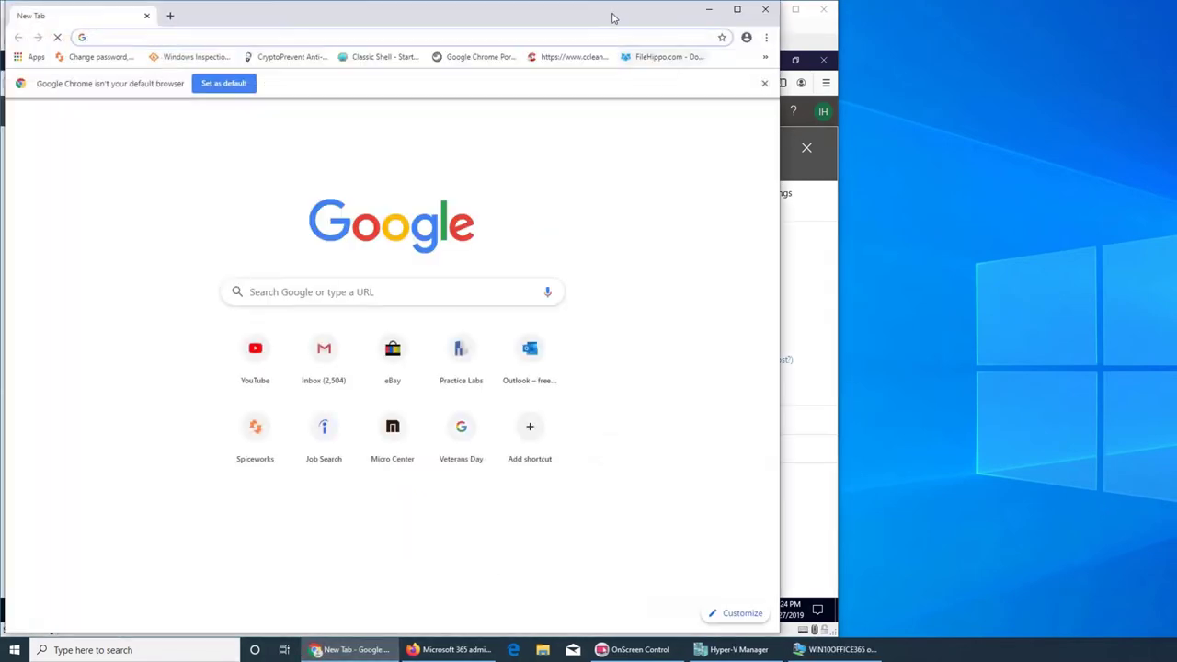
{"action": "double_click", "coordinate": [613, 15]}
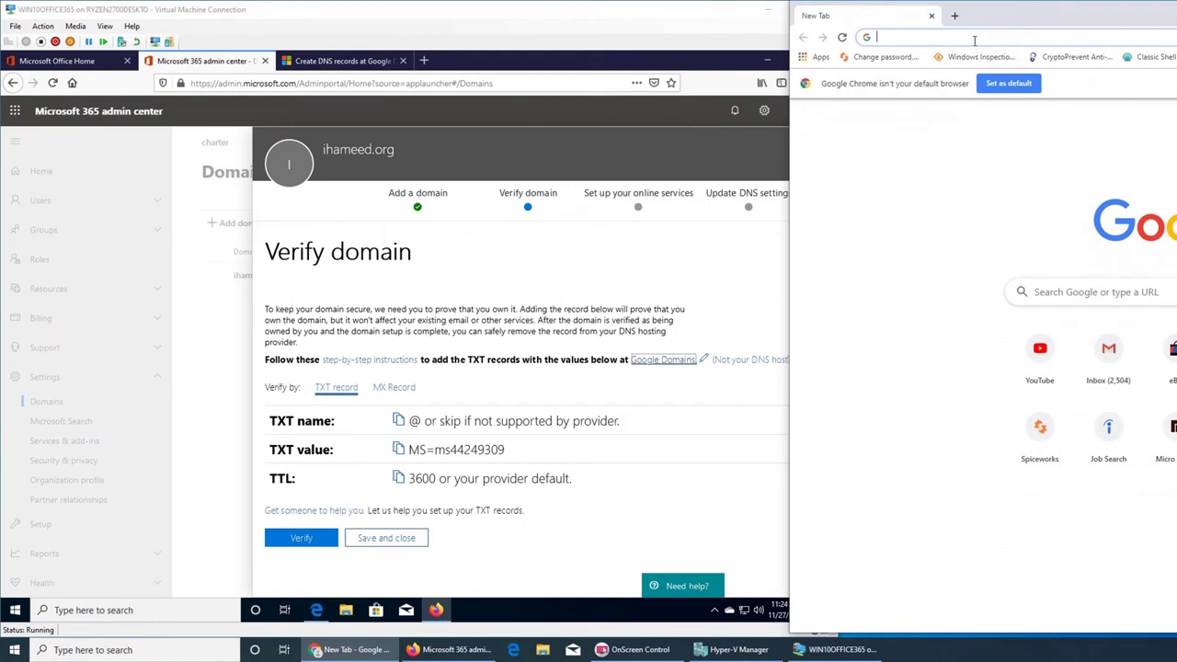
{"action": "type", "text": "domains.google.com"}
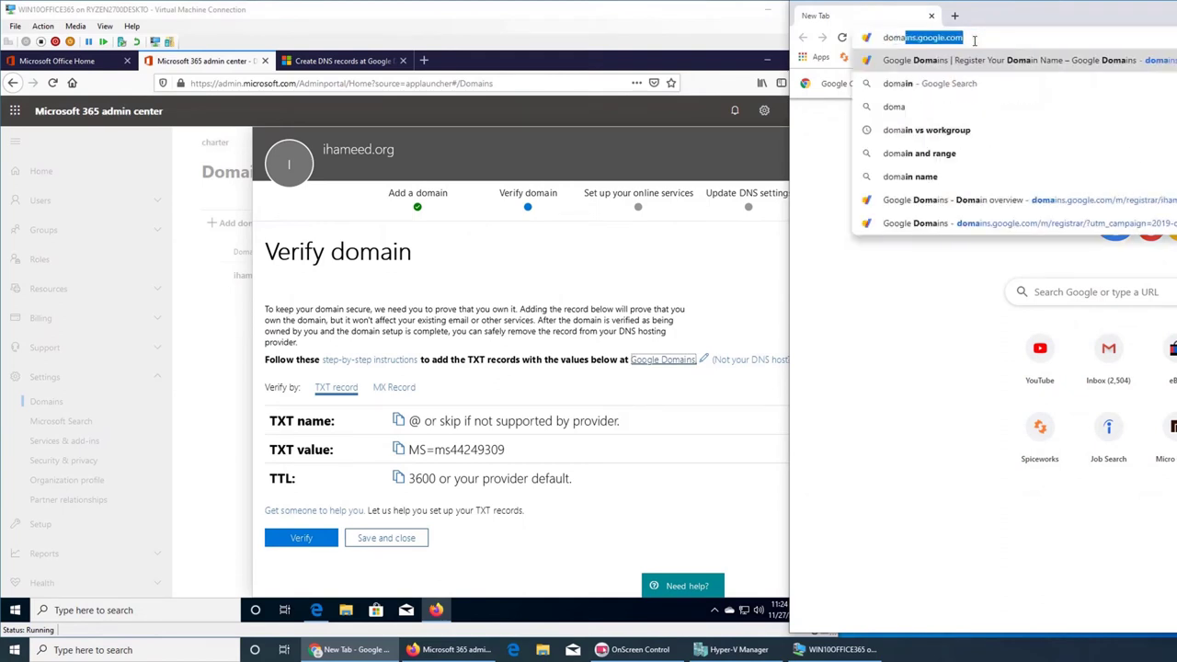
{"action": "key", "text": "Return"}
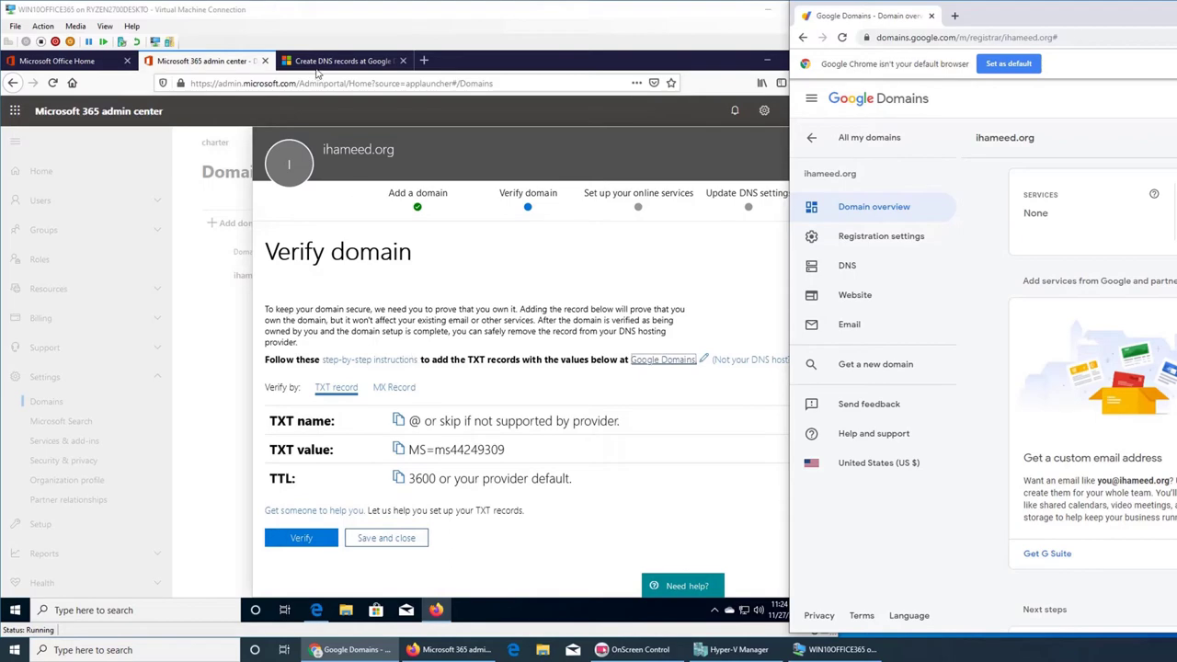
- Show the Docs 'Add a TXT record for verification' steps and open the domain's DNS settings in Google Domains
{"action": "left_click", "coordinate": [318, 66]}
{"action": "scroll", "coordinate": [493, 264], "scroll_direction": "up", "scroll_amount": 4}
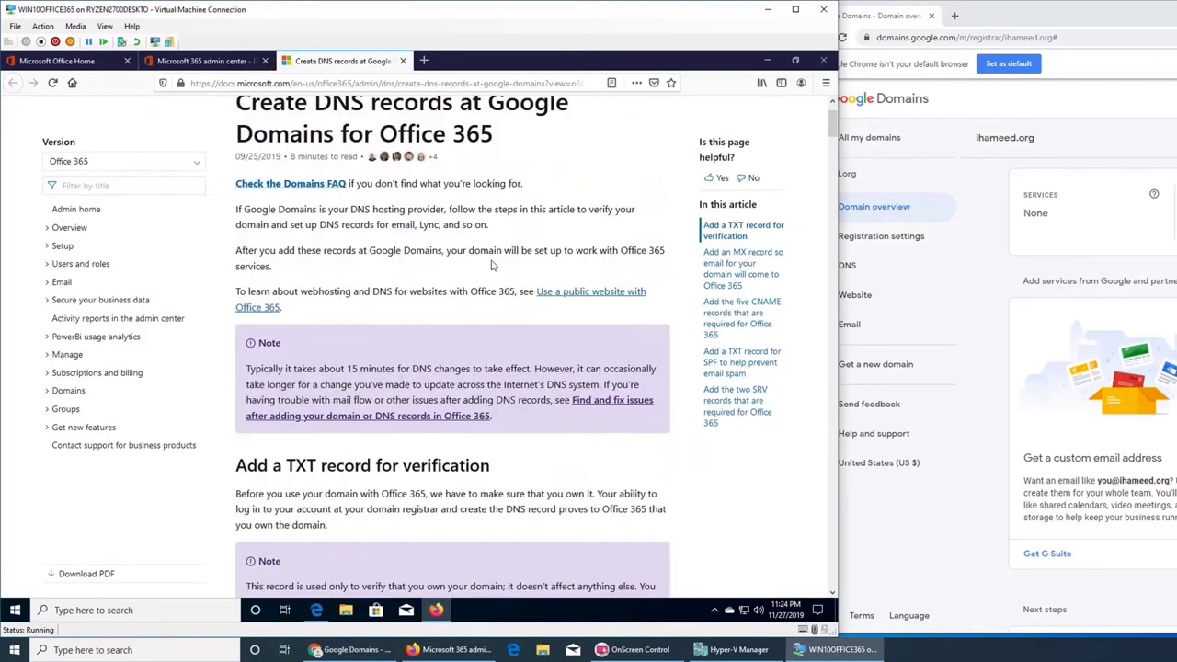
{"action": "scroll", "coordinate": [492, 264], "scroll_direction": "down", "scroll_amount": 3}
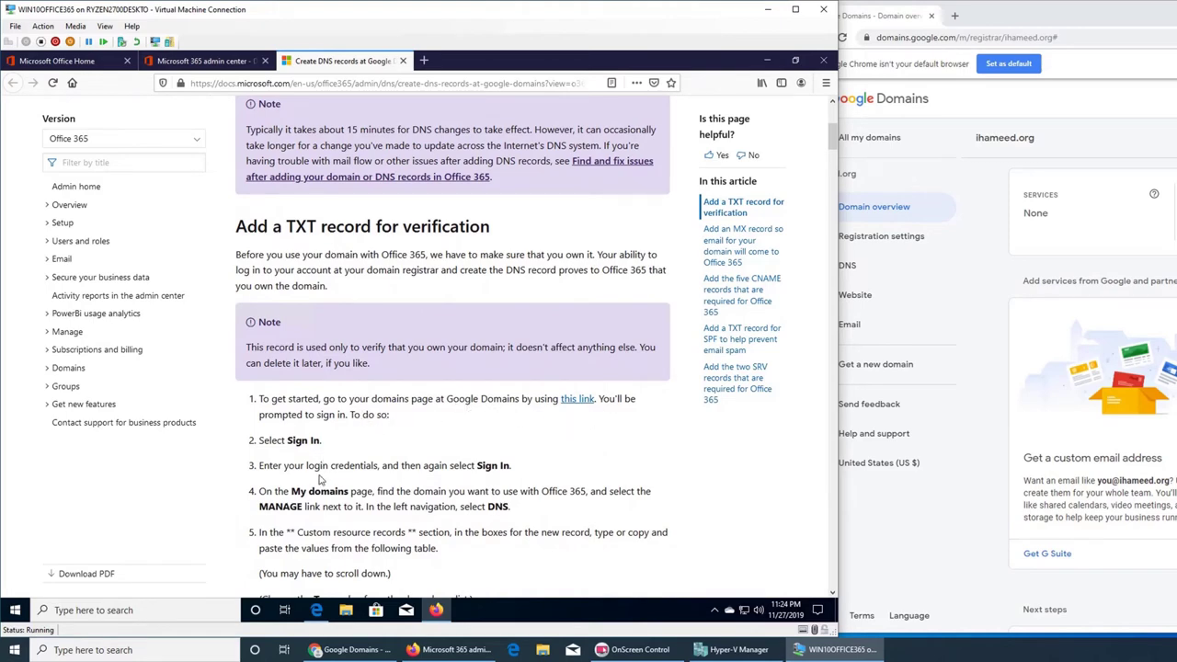
{"action": "scroll", "coordinate": [451, 448], "scroll_direction": "down", "scroll_amount": 3}
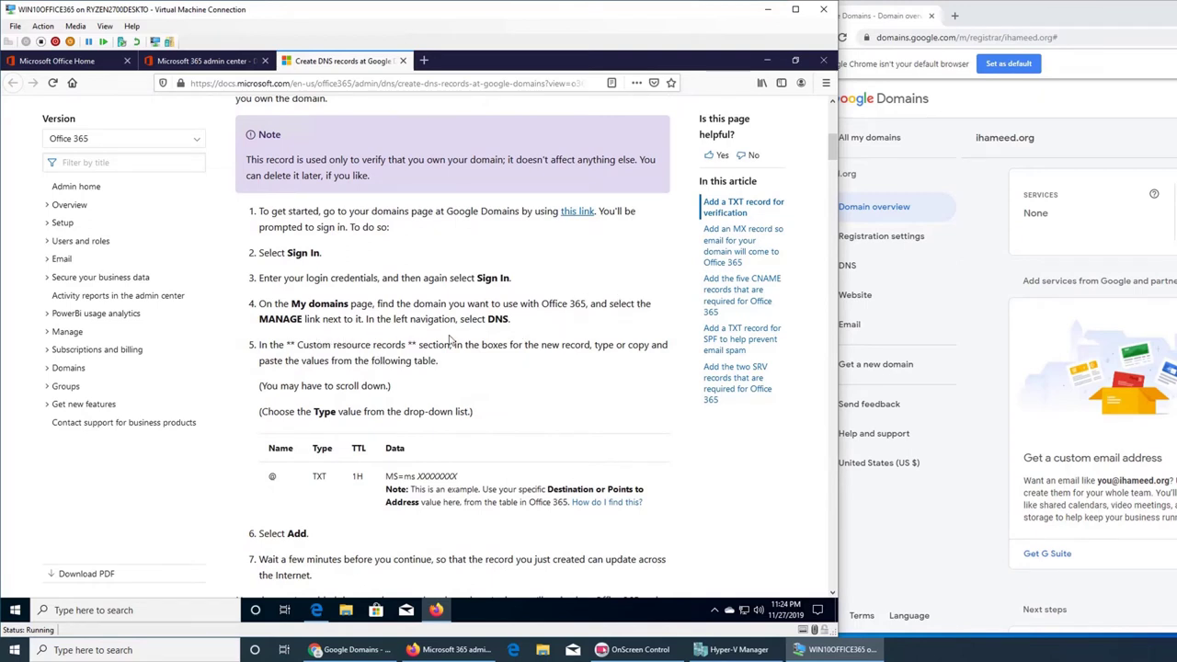
{"action": "left_click", "coordinate": [853, 274]}
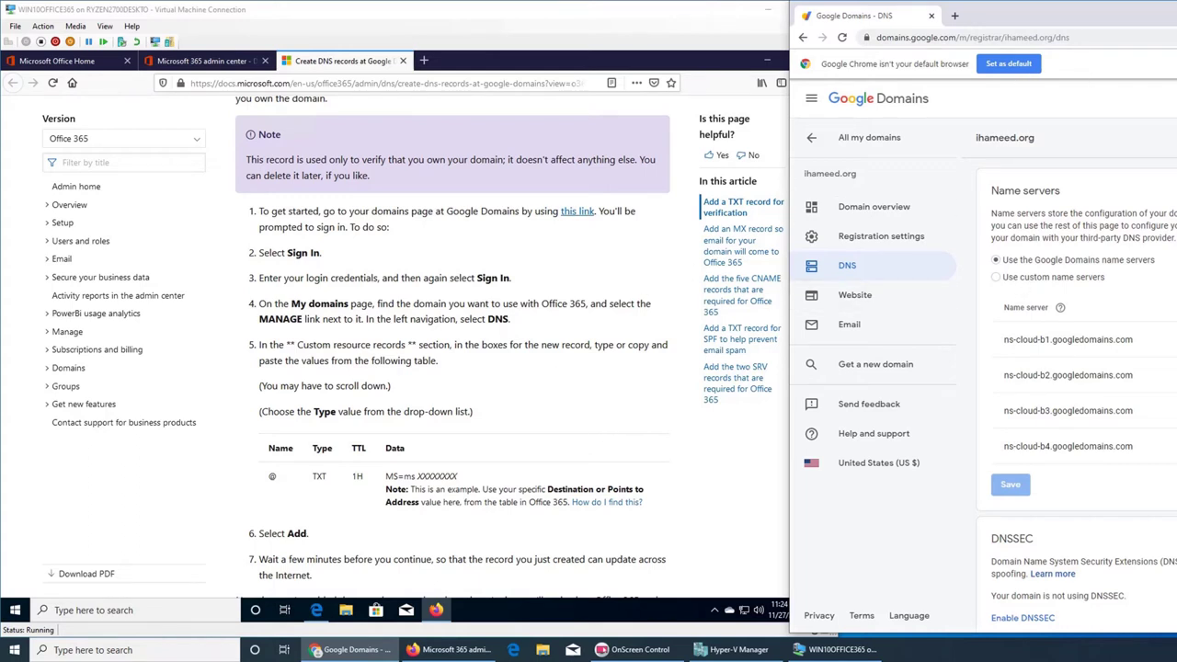
- Minimize and restore the Google Domains window, then scroll its DNS page to Custom resource records
{"action": "key", "text": "super+Down"}
{"action": "scroll", "coordinate": [337, 365], "scroll_direction": "down", "scroll_amount": 3}
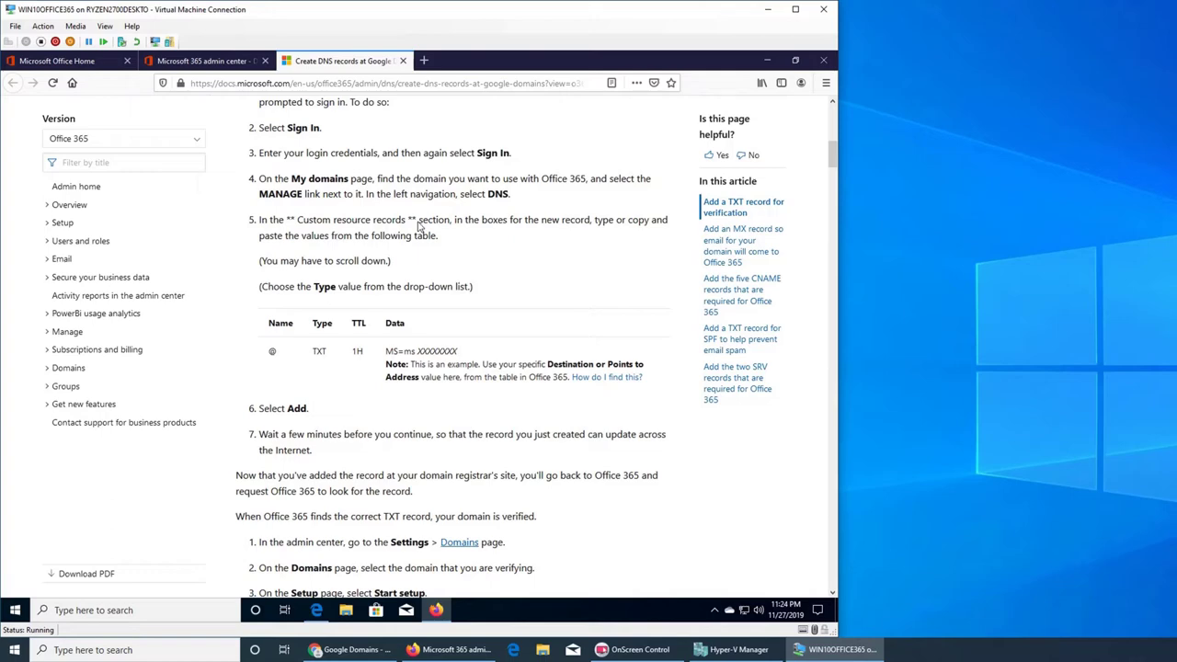
{"action": "left_click", "coordinate": [351, 649]}
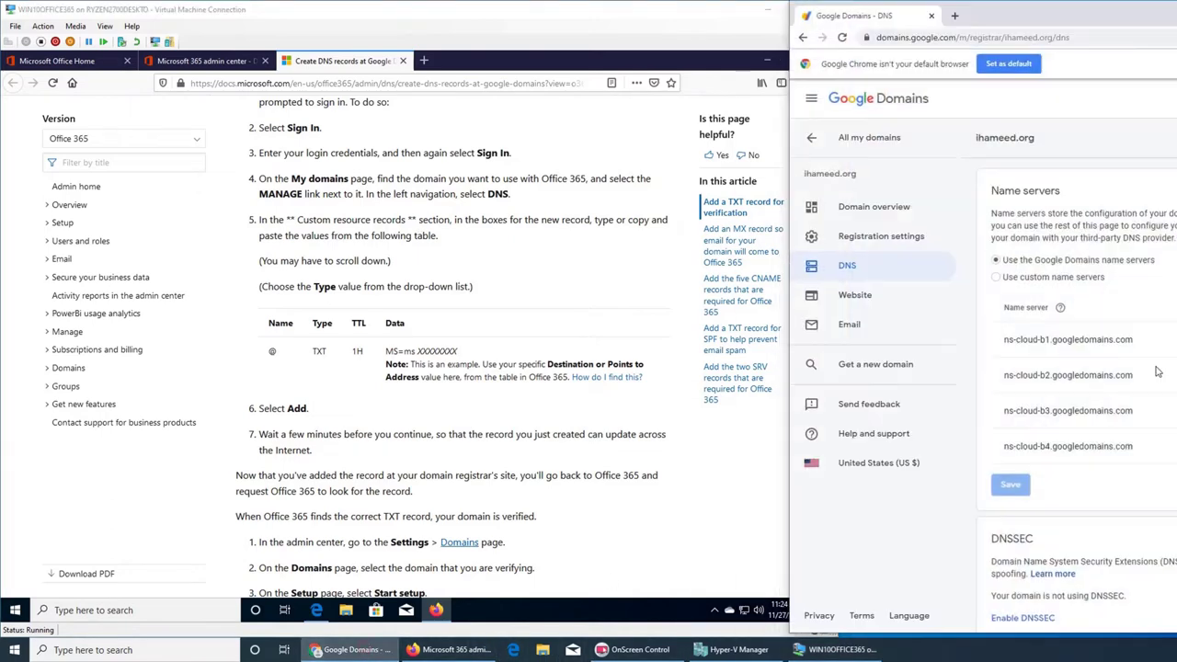
{"action": "scroll", "coordinate": [1122, 362], "scroll_direction": "down", "scroll_amount": 5}
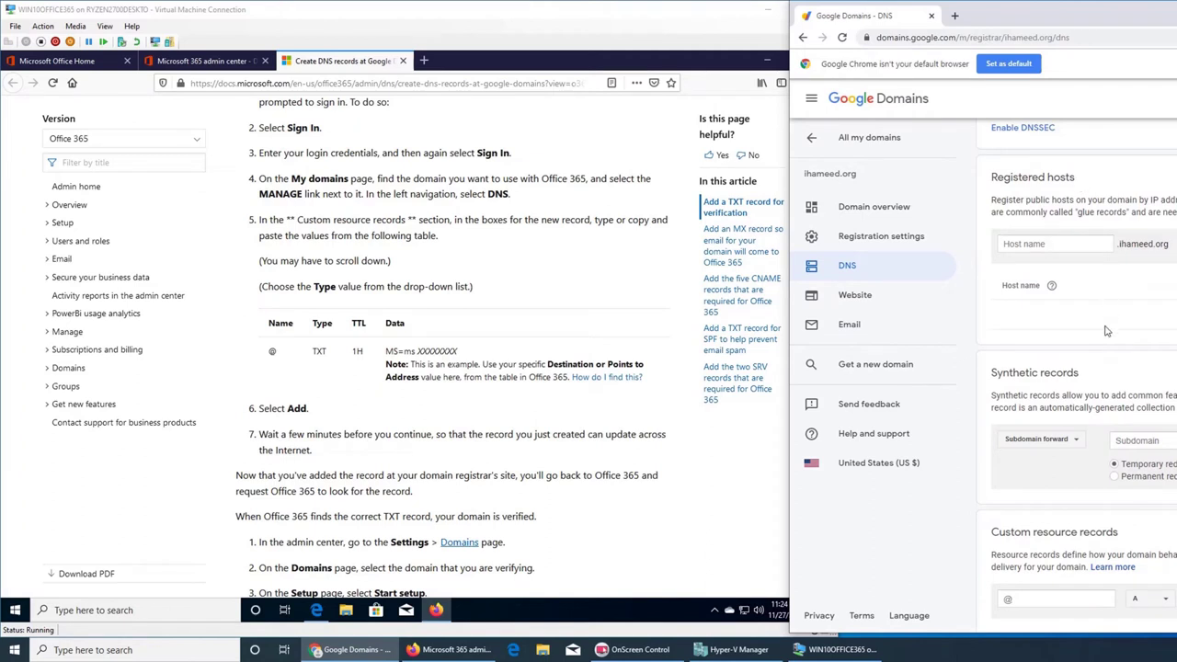
{"action": "scroll", "coordinate": [1107, 331], "scroll_direction": "down", "scroll_amount": 1}
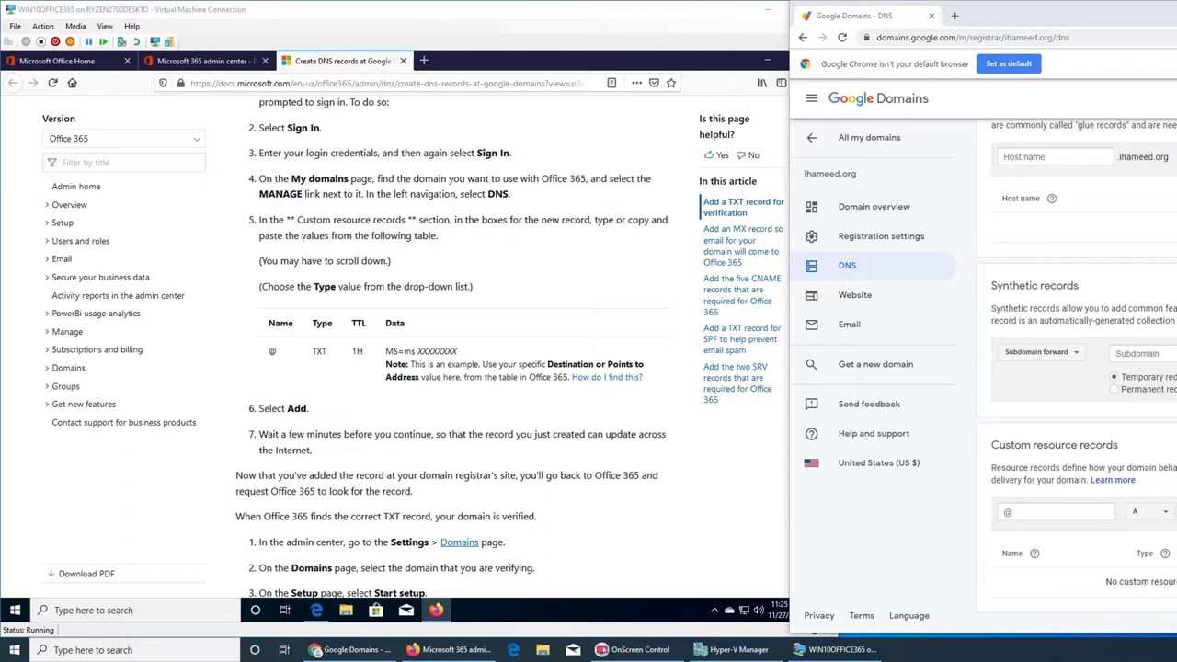
- Choose TXT as the type for the new custom resource record
{"action": "left_click", "coordinate": [1164, 518]}
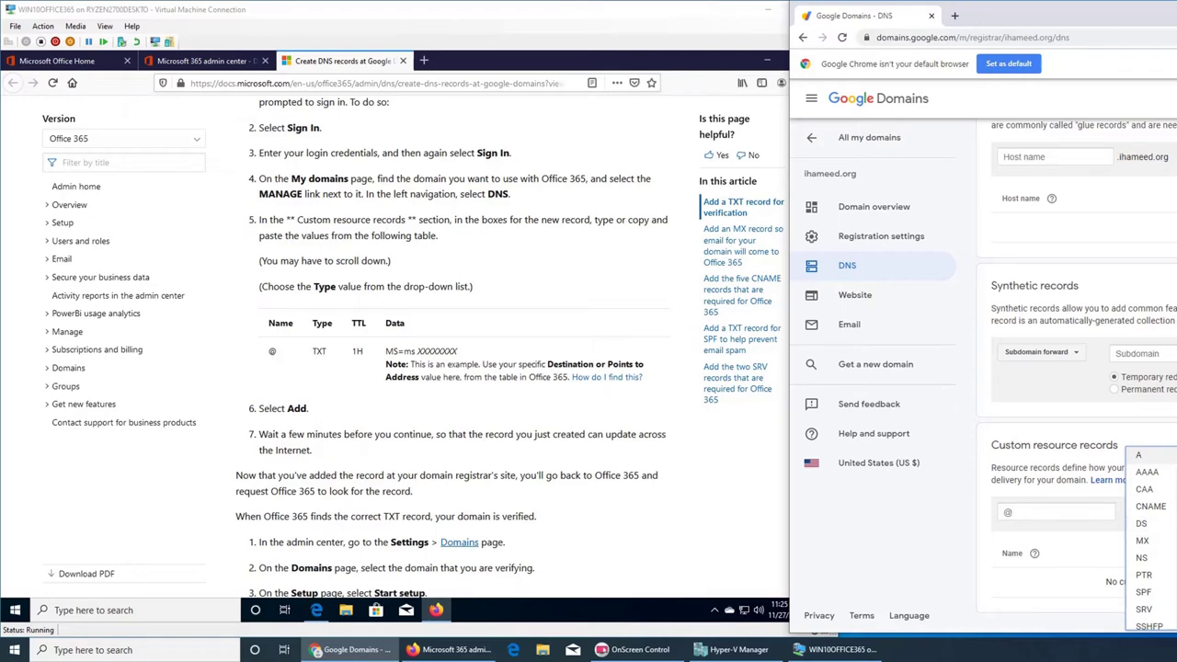
{"action": "left_click_drag", "start_coordinate": [1019, 1], "coordinate": [1115, 15]}
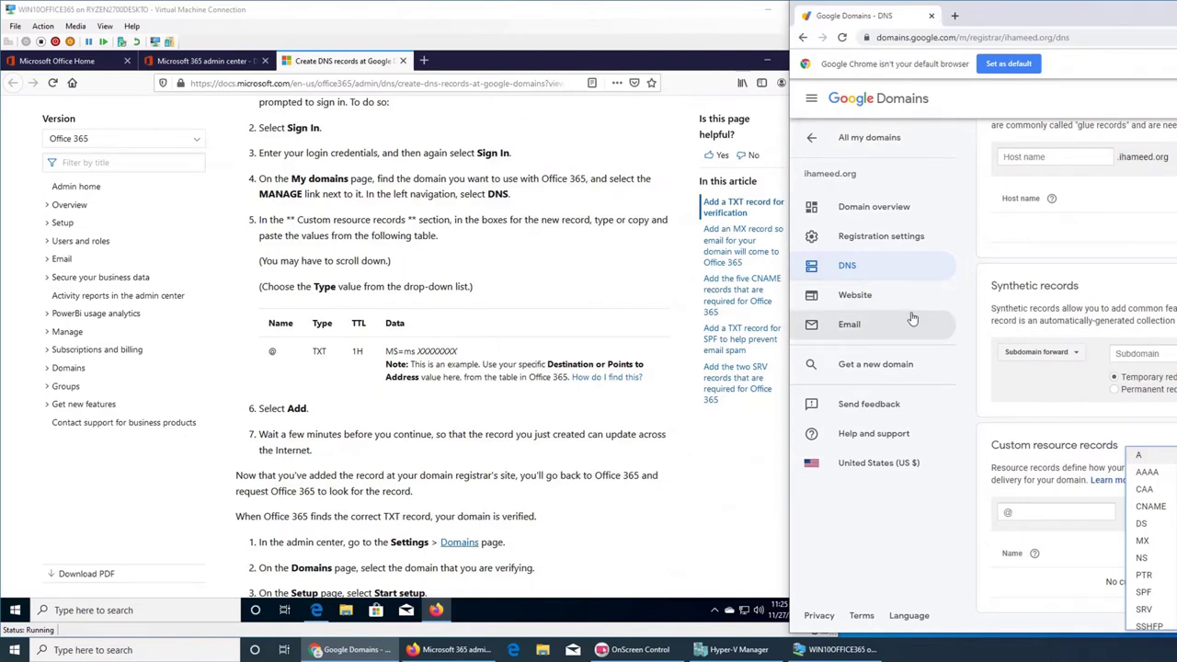
{"action": "scroll", "coordinate": [1138, 556], "scroll_direction": "down", "scroll_amount": 2}
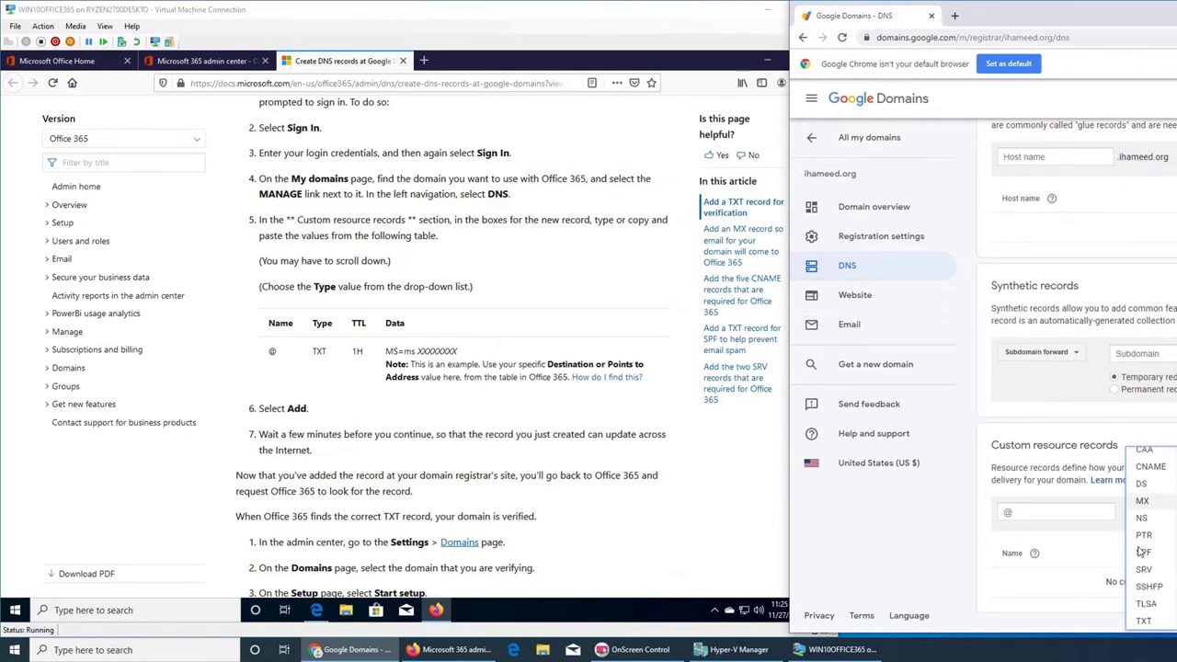
{"action": "left_click", "coordinate": [1137, 624]}
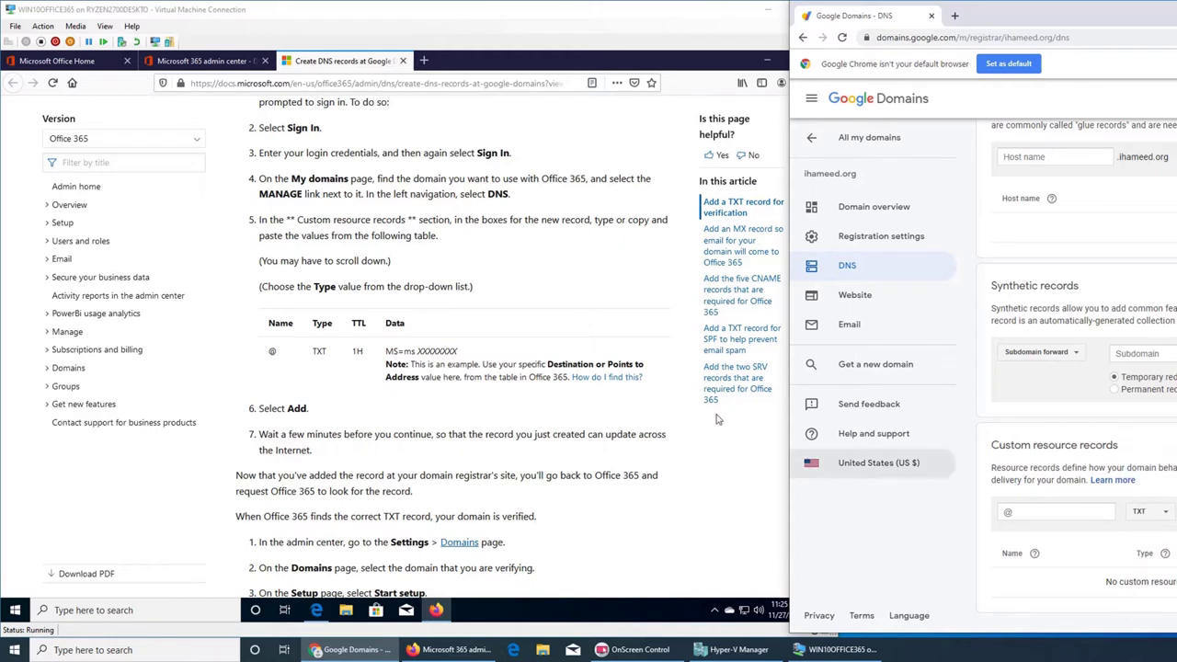
- Copy the MS=ms TXT verification value from the Docs guide and return to Google Domains
{"action": "left_click", "coordinate": [394, 353]}
{"action": "triple_click", "coordinate": [419, 353]}
{"action": "right_click", "coordinate": [420, 353]}
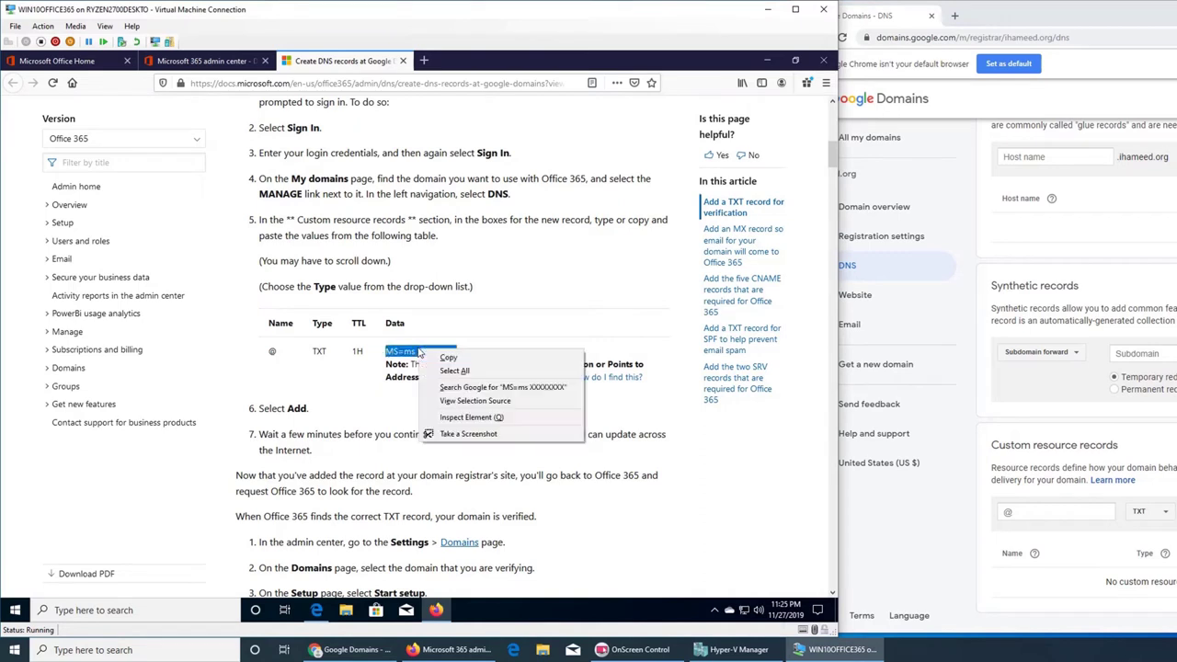
{"action": "left_click", "coordinate": [432, 359]}
{"action": "left_click", "coordinate": [352, 649]}
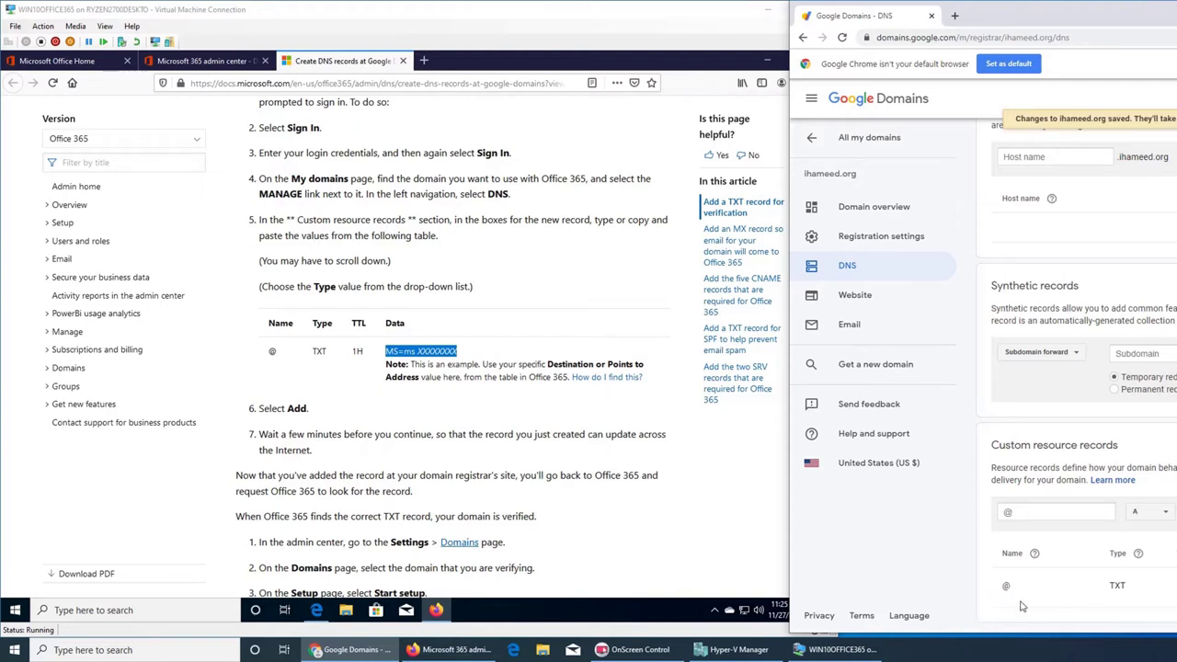
- Scroll the Docs guide down to the 'Add an MX record' section
{"action": "left_click", "coordinate": [529, 451]}
{"action": "scroll", "coordinate": [528, 450], "scroll_direction": "down", "scroll_amount": 3}
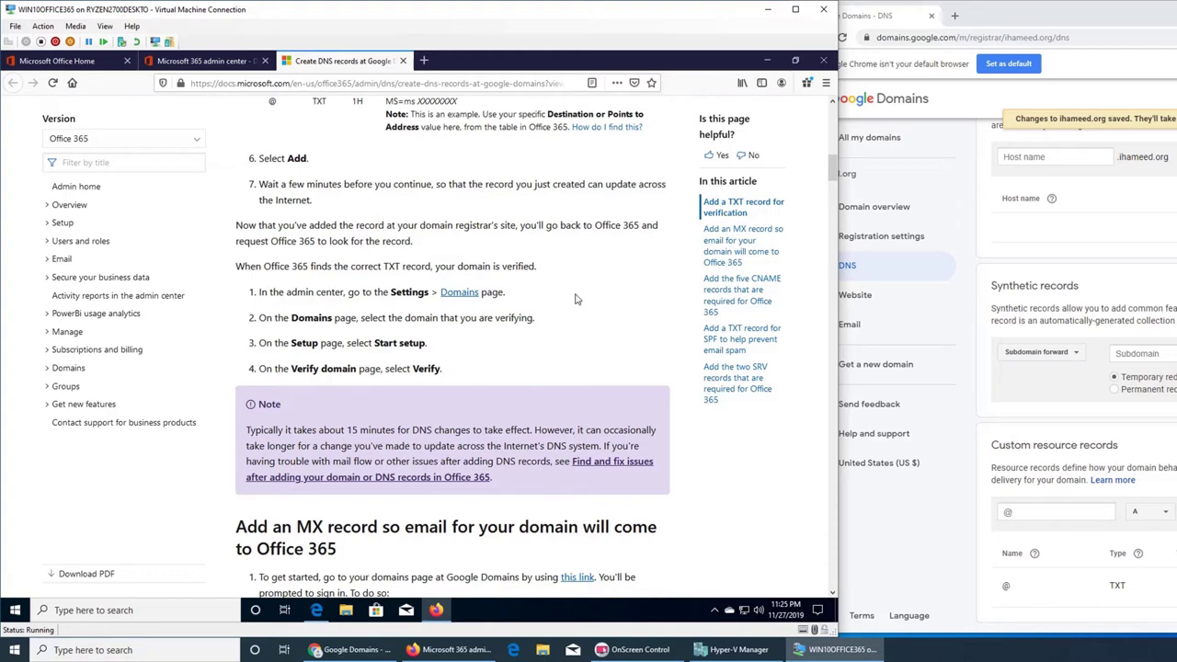
{"action": "scroll", "coordinate": [577, 299], "scroll_direction": "down", "scroll_amount": 2}
{"action": "scroll", "coordinate": [577, 299], "scroll_direction": "up", "scroll_amount": 3}
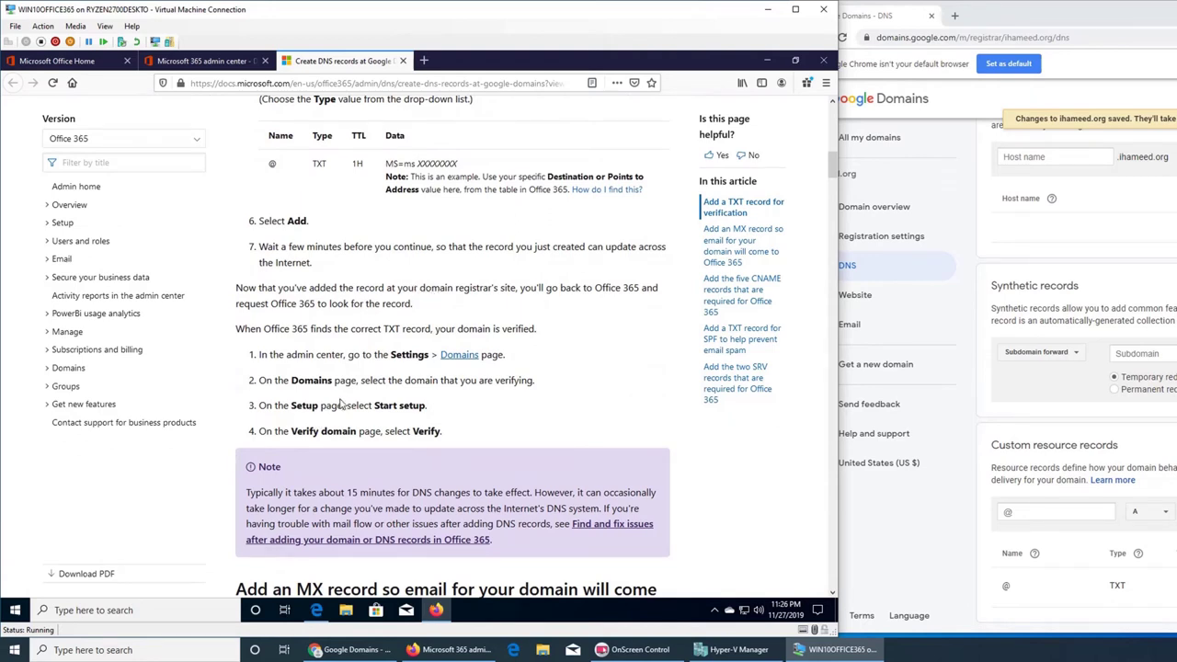
{"action": "scroll", "coordinate": [340, 405], "scroll_direction": "down", "scroll_amount": 1}
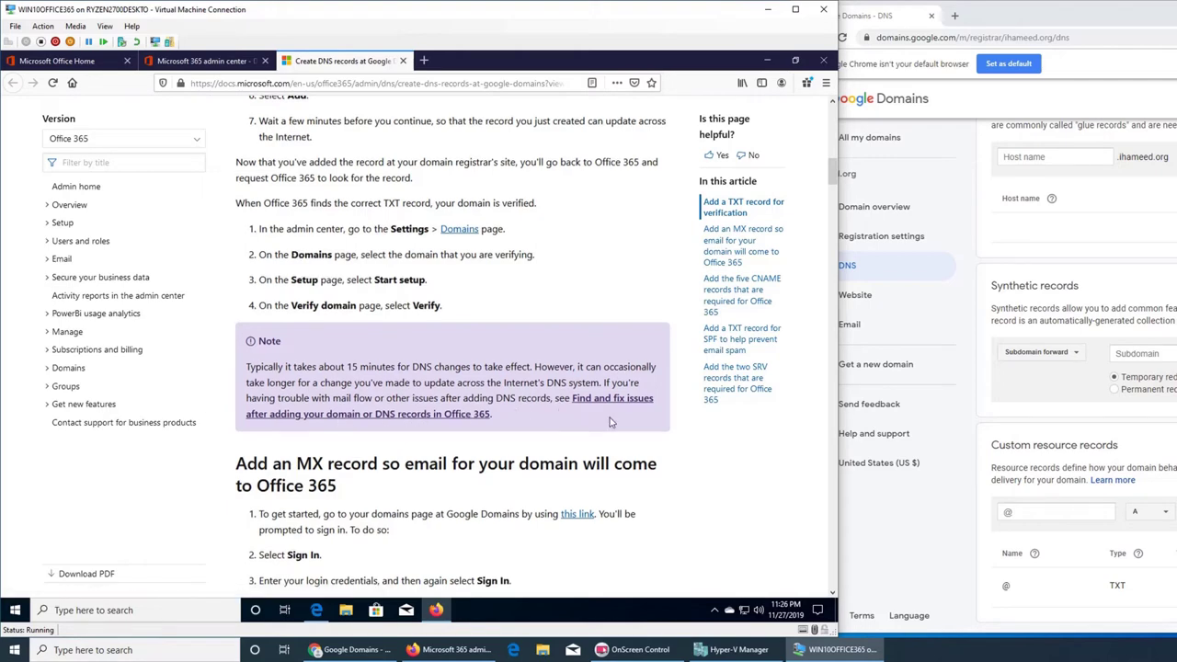
{"action": "scroll", "coordinate": [417, 326], "scroll_direction": "down", "scroll_amount": 3}
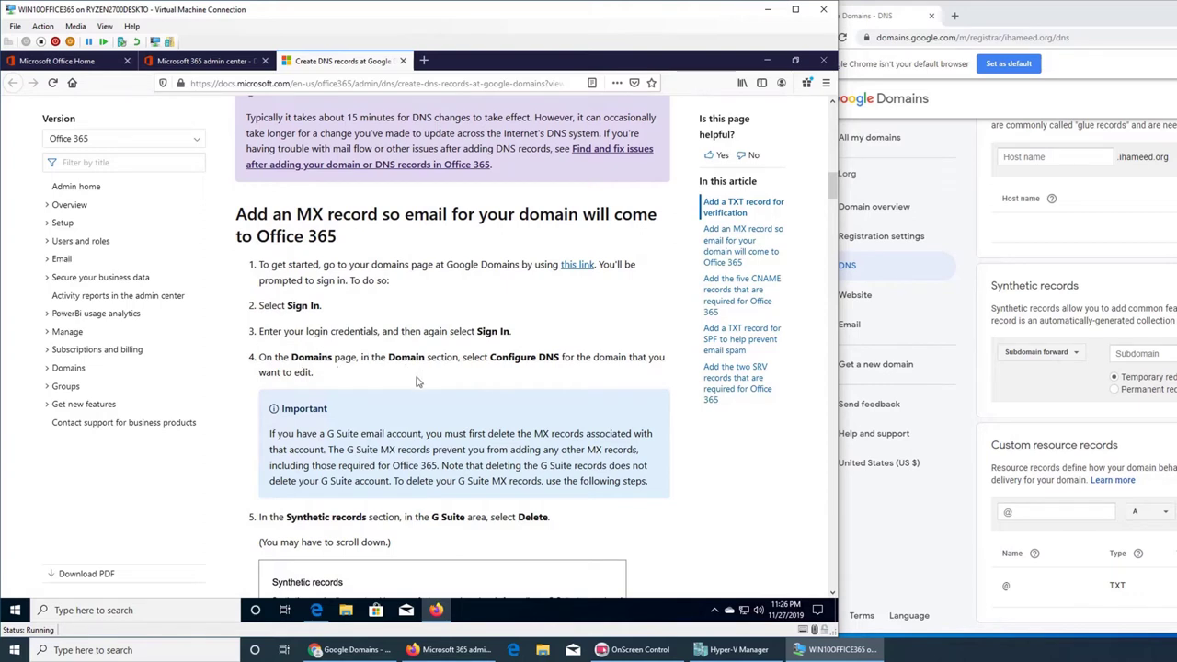
- Check the Name servers on the Google Domains DNS page, then return to Custom resource records
{"action": "left_click", "coordinate": [978, 342]}
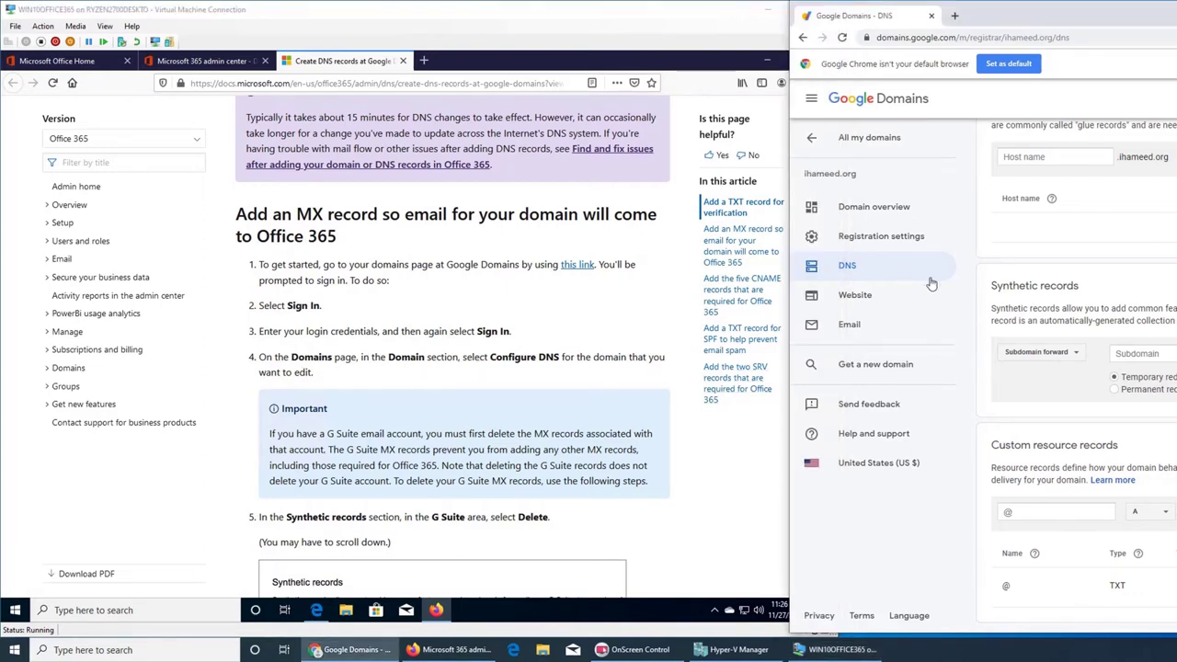
{"action": "scroll", "coordinate": [1006, 333], "scroll_direction": "up", "scroll_amount": 1}
{"action": "scroll", "coordinate": [1006, 333], "scroll_direction": "up", "scroll_amount": 5}
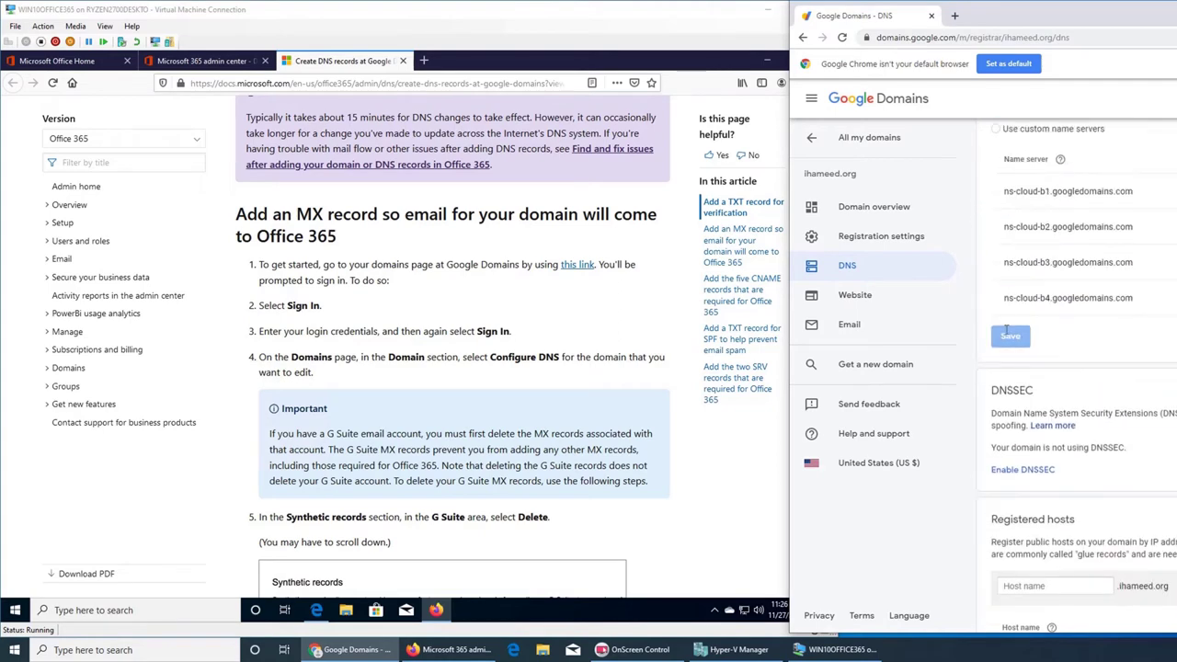
{"action": "scroll", "coordinate": [1027, 276], "scroll_direction": "down", "scroll_amount": 4}
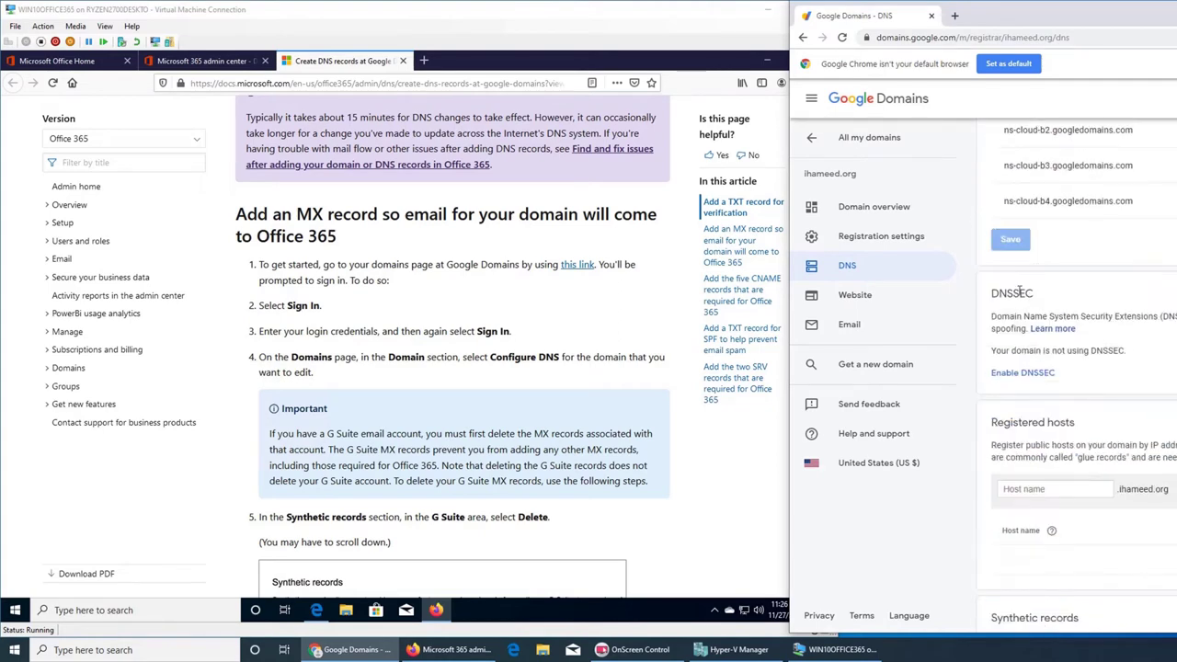
{"action": "scroll", "coordinate": [1076, 318], "scroll_direction": "down", "scroll_amount": 4}
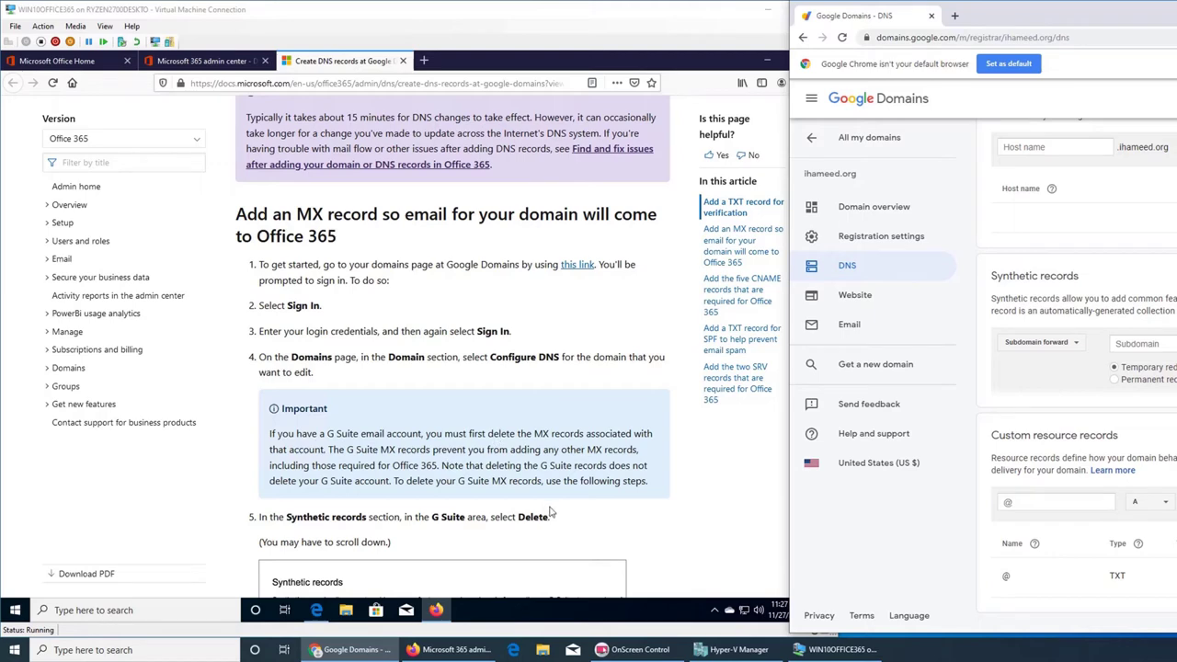
- Scroll the Docs guide to step 7's MX values: @, MX, TTL 1H, 0 <domain-key>.mail.protection.outlook.com
{"action": "left_click", "coordinate": [589, 506]}
{"action": "scroll", "coordinate": [623, 499], "scroll_direction": "down", "scroll_amount": 2}
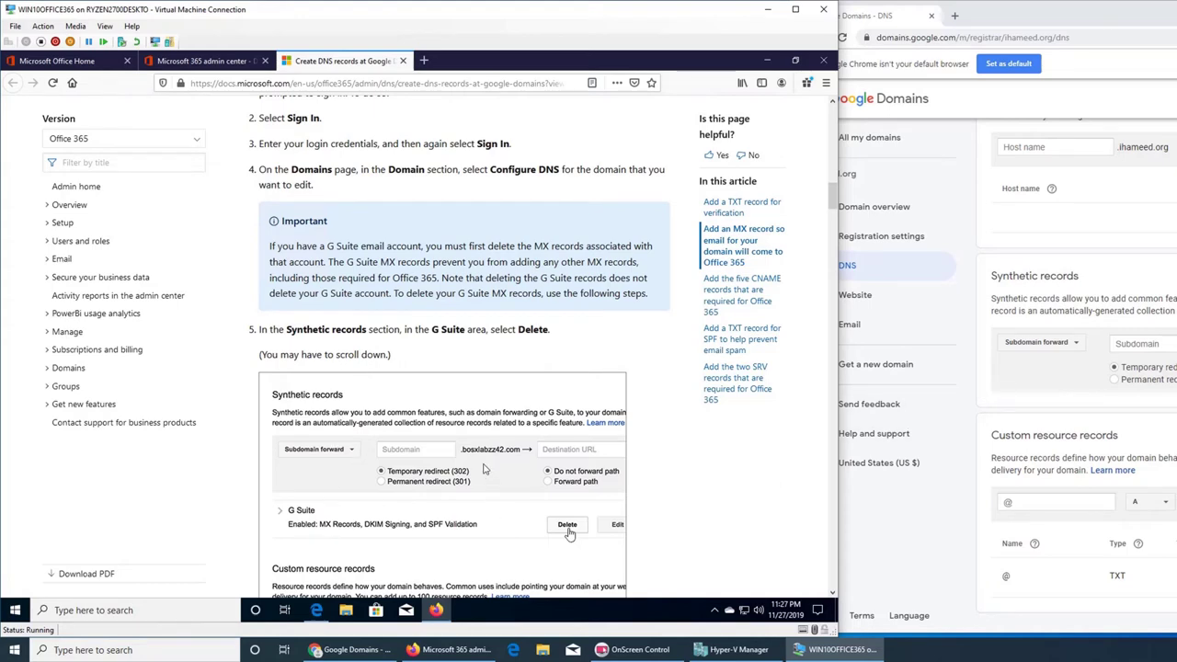
{"action": "scroll", "coordinate": [486, 470], "scroll_direction": "down", "scroll_amount": 2}
{"action": "scroll", "coordinate": [487, 469], "scroll_direction": "down", "scroll_amount": 3}
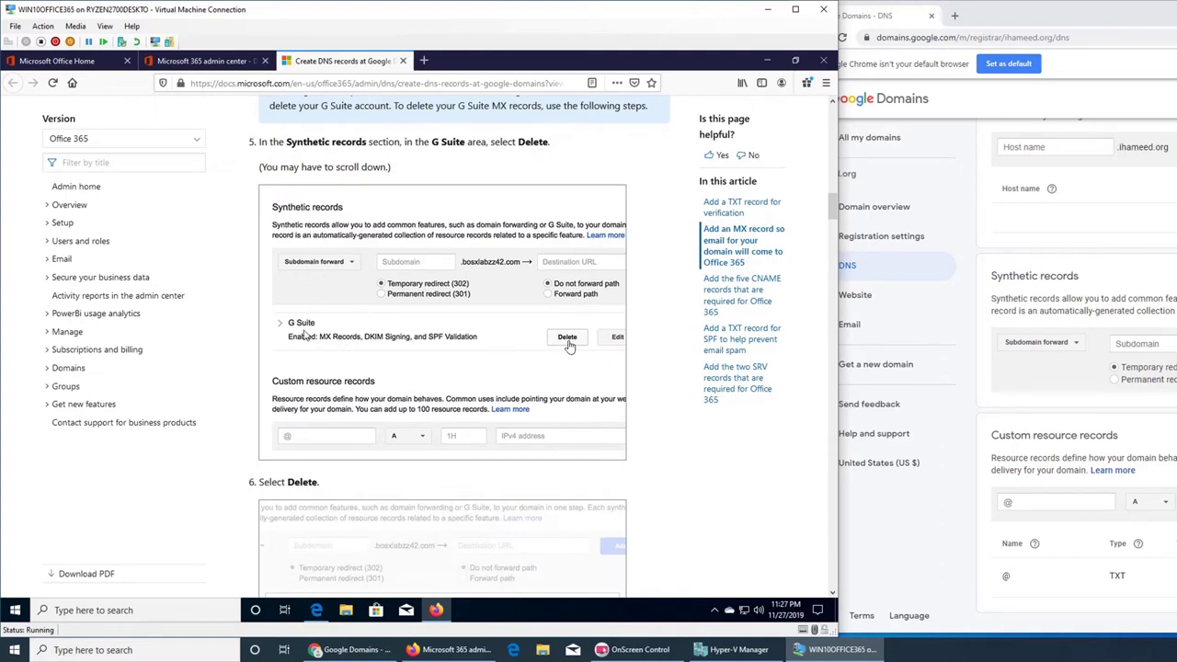
{"action": "scroll", "coordinate": [365, 338], "scroll_direction": "down", "scroll_amount": 1}
{"action": "scroll", "coordinate": [365, 338], "scroll_direction": "down", "scroll_amount": 12}
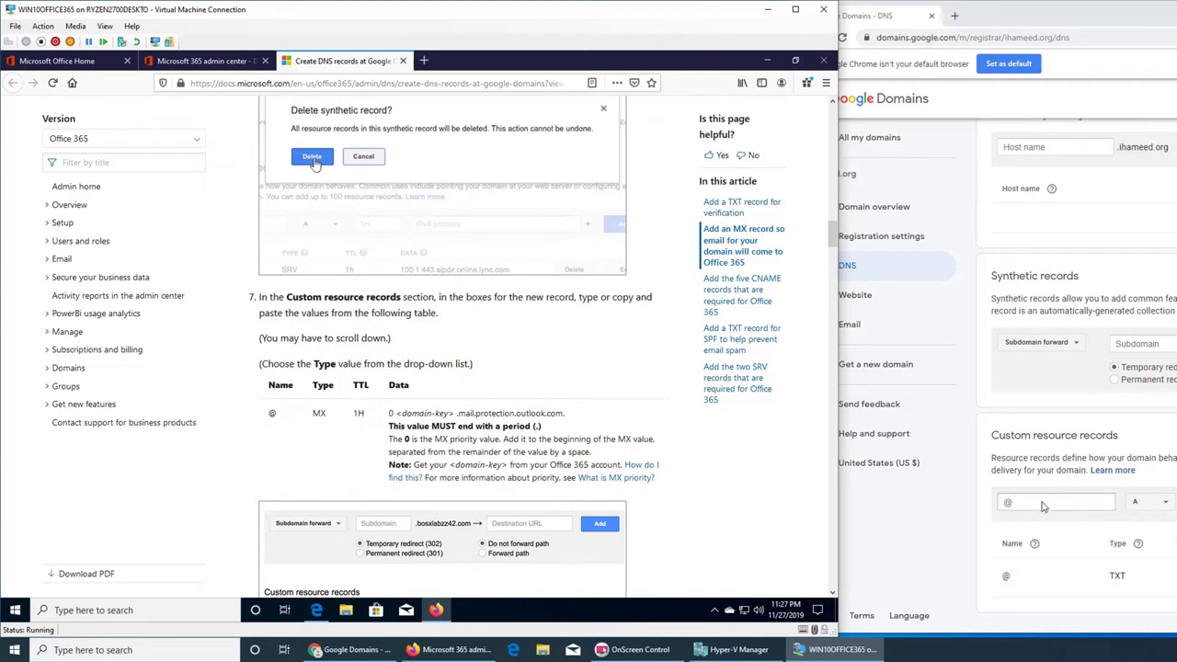
- Set the new record type to MX and copy the MX data value from the Docs table
{"action": "left_click", "coordinate": [1150, 502]}
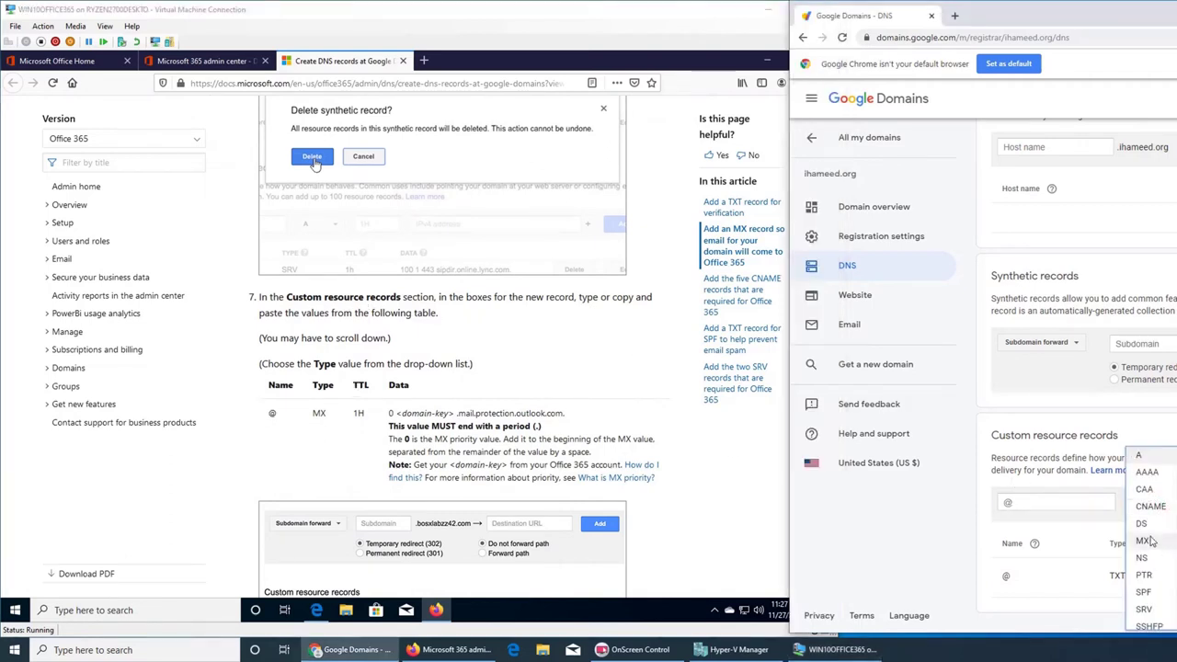
{"action": "left_click", "coordinate": [1148, 543]}
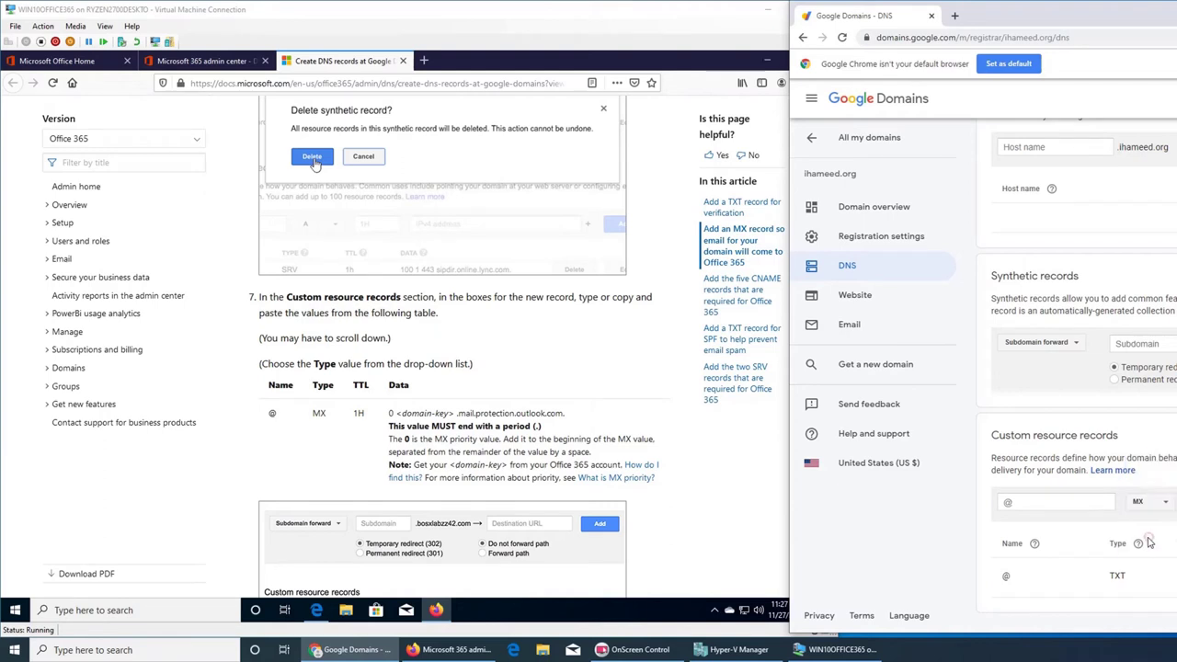
{"action": "left_click", "coordinate": [390, 416]}
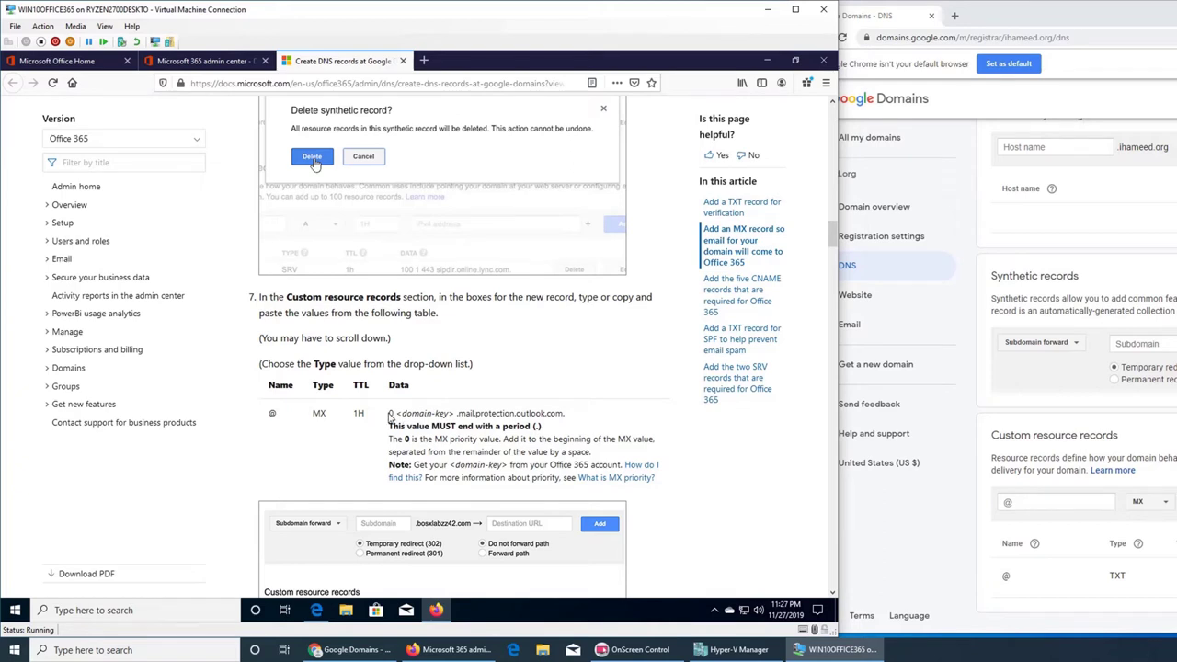
{"action": "left_click_drag", "start_coordinate": [390, 415], "coordinate": [564, 418]}
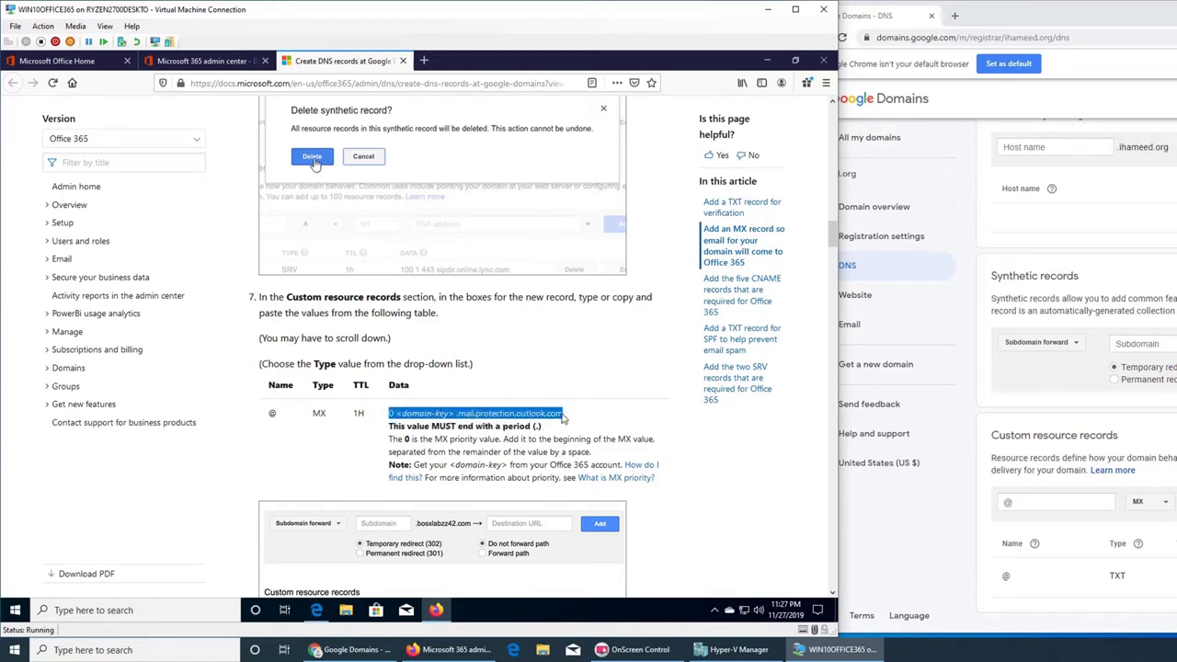
{"action": "right_click", "coordinate": [564, 418]}
{"action": "left_click", "coordinate": [674, 428]}
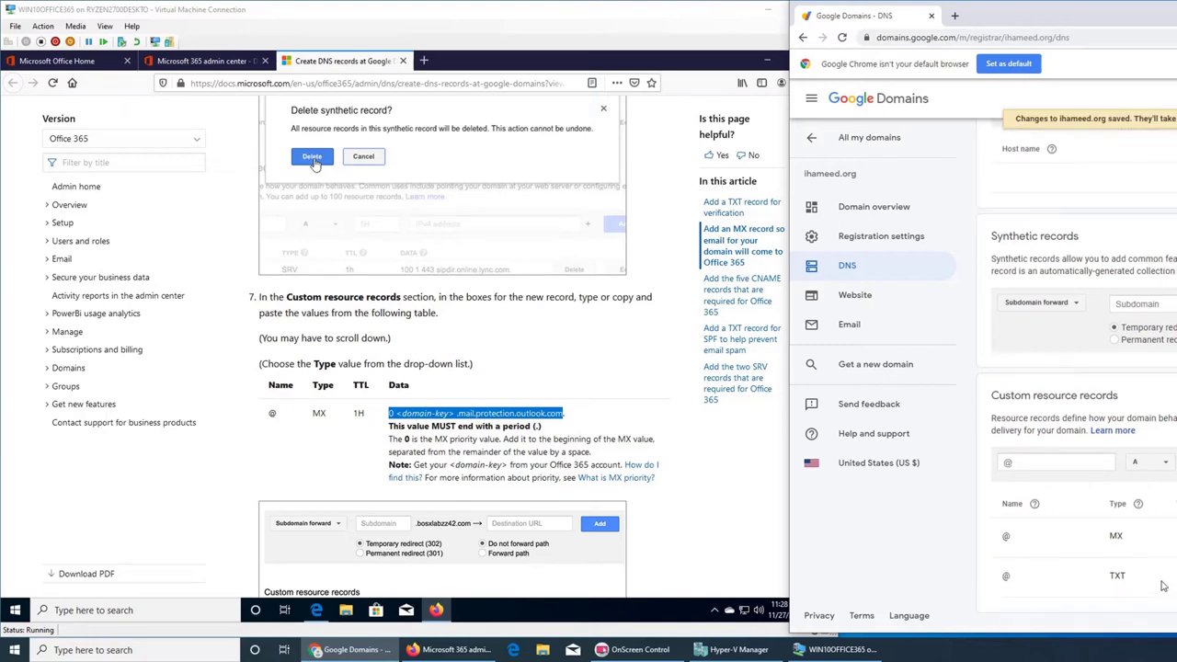
{"action": "left_click", "coordinate": [498, 455]}
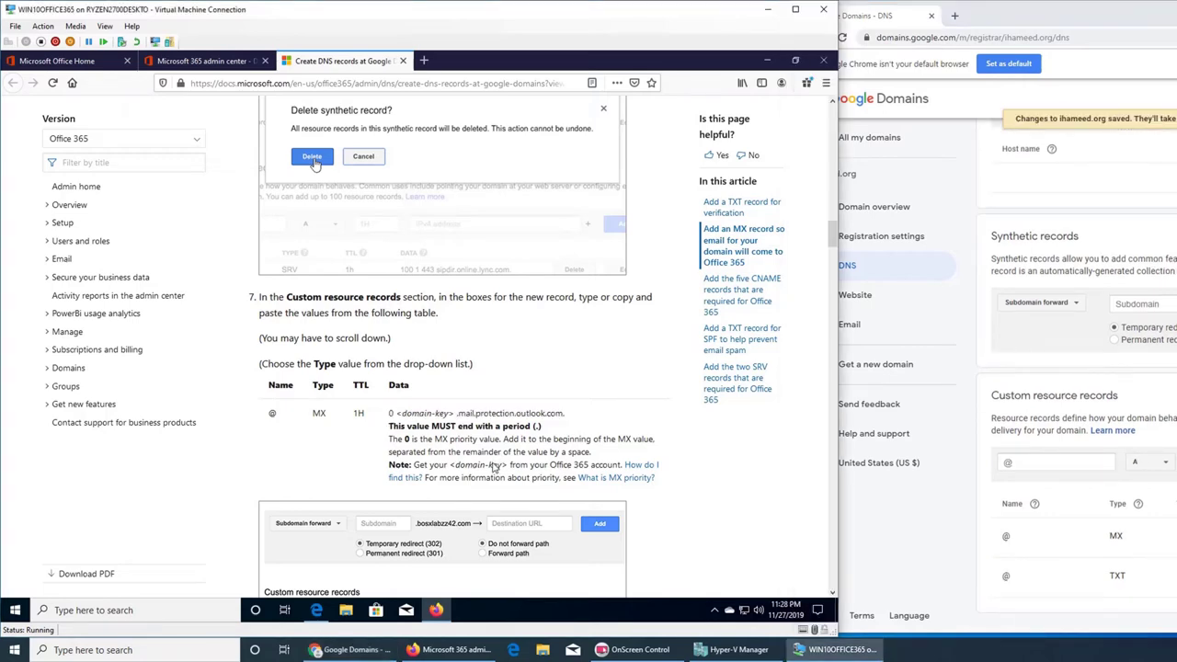
- Scroll the Docs guide to MX step 12 on deleting other MX entries and saving
{"action": "scroll", "coordinate": [504, 473], "scroll_direction": "down", "scroll_amount": 4}
{"action": "scroll", "coordinate": [505, 471], "scroll_direction": "up", "scroll_amount": 3}
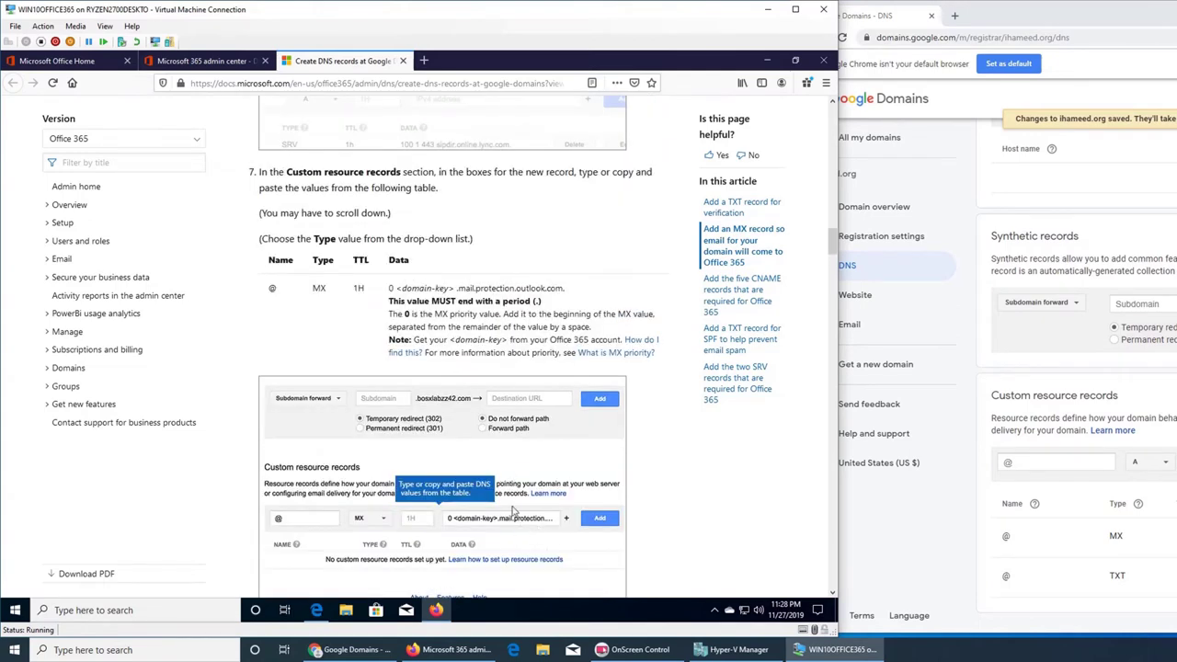
{"action": "scroll", "coordinate": [502, 481], "scroll_direction": "down", "scroll_amount": 3}
{"action": "scroll", "coordinate": [501, 481], "scroll_direction": "down", "scroll_amount": 2}
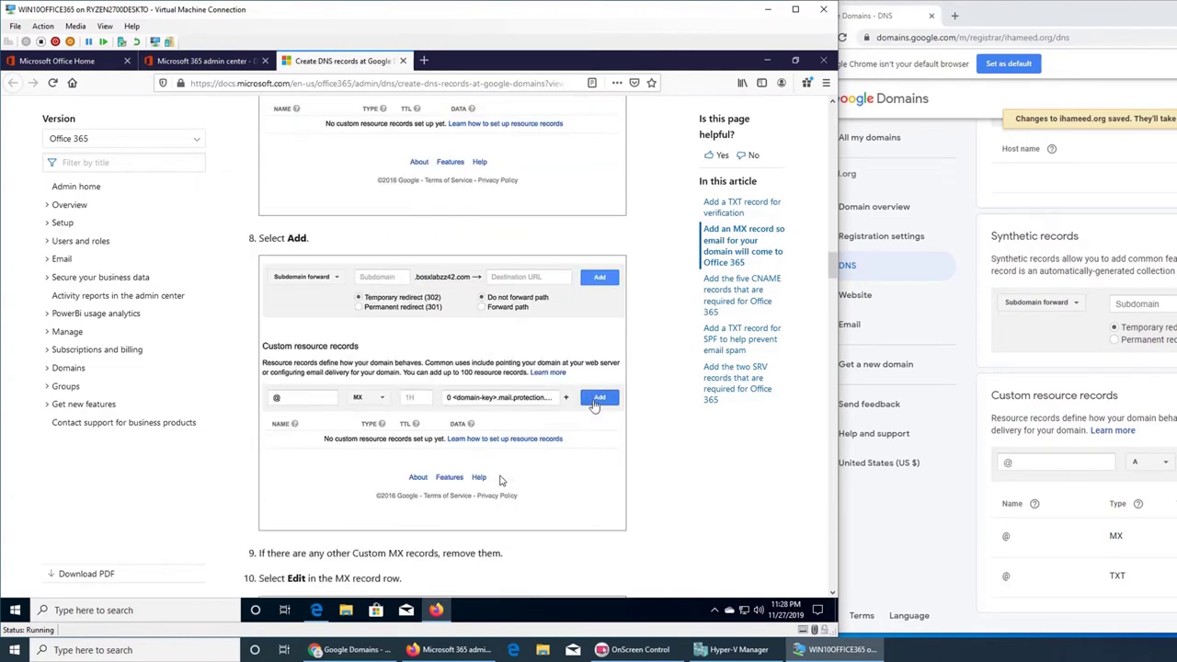
{"action": "scroll", "coordinate": [540, 468], "scroll_direction": "down", "scroll_amount": 2}
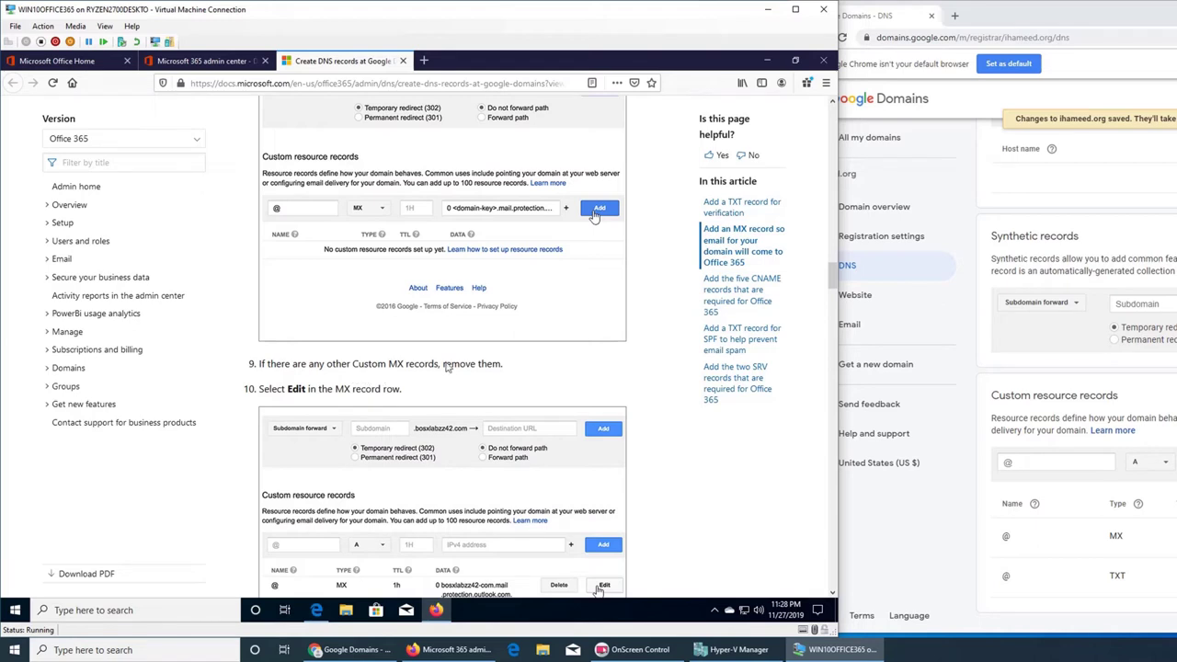
{"action": "scroll", "coordinate": [453, 395], "scroll_direction": "down", "scroll_amount": 2}
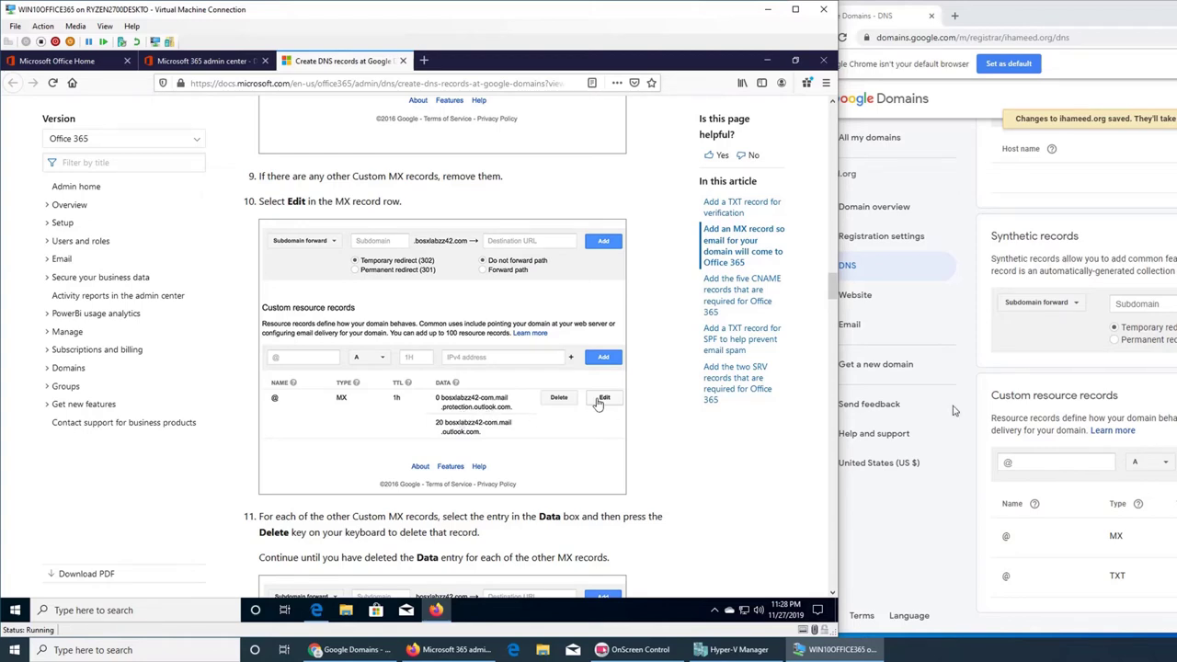
{"action": "scroll", "coordinate": [449, 457], "scroll_direction": "down", "scroll_amount": 3}
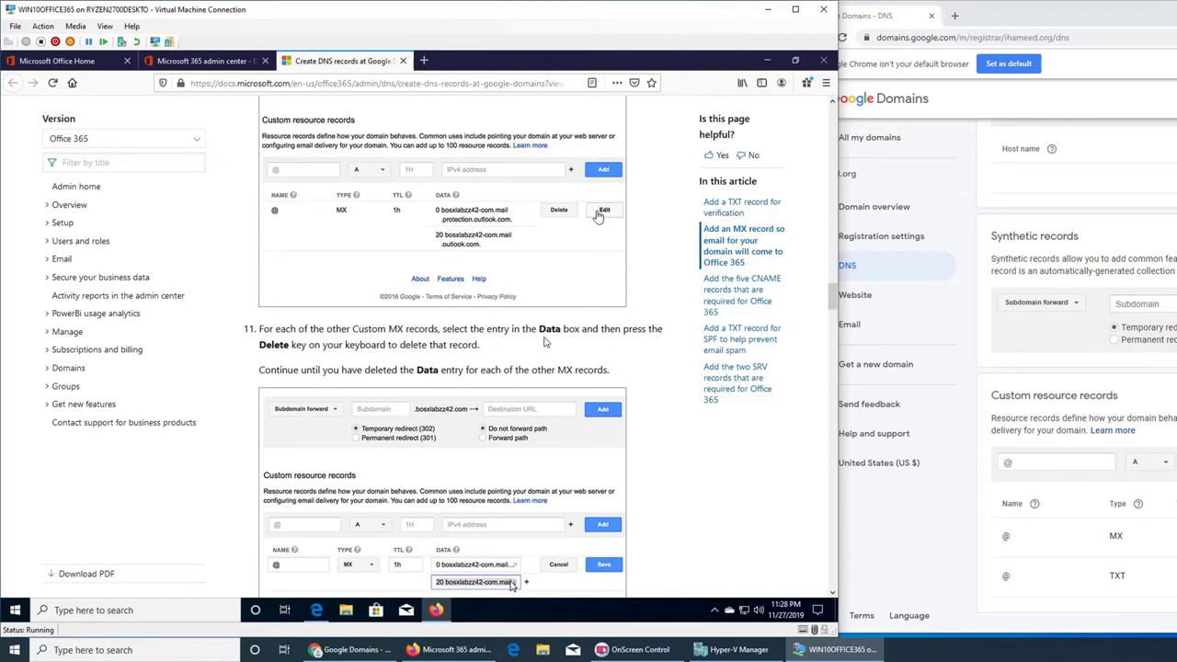
{"action": "scroll", "coordinate": [543, 342], "scroll_direction": "down", "scroll_amount": 2}
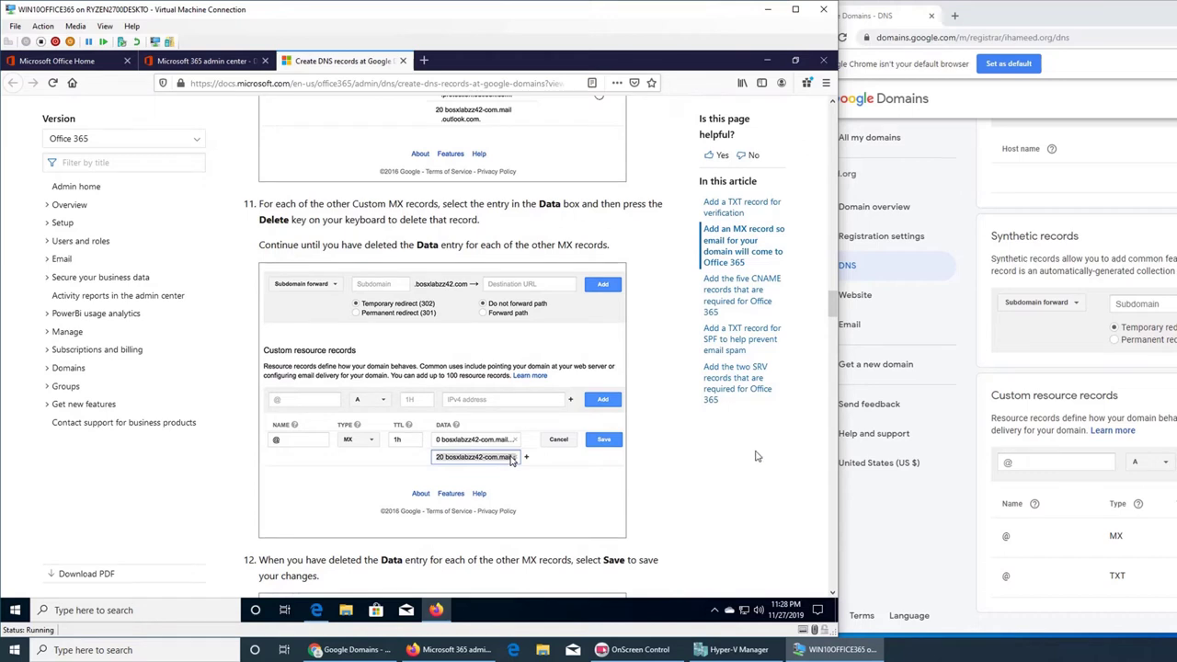
{"action": "scroll", "coordinate": [545, 369], "scroll_direction": "up", "scroll_amount": 10}
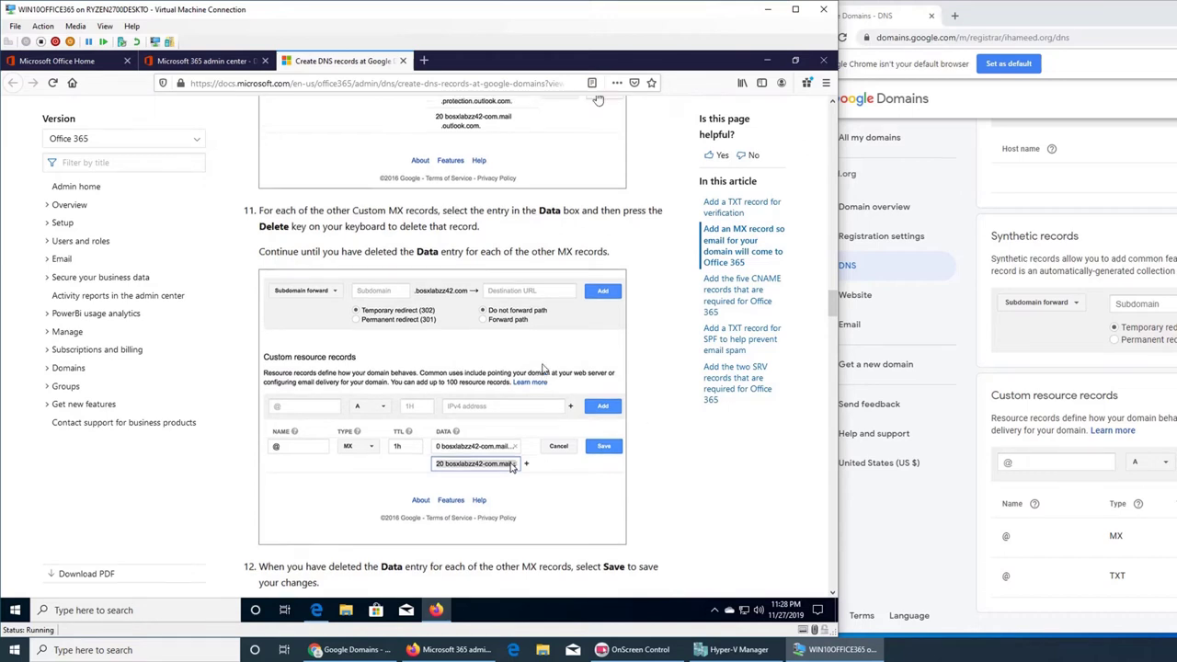
{"action": "scroll", "coordinate": [543, 379], "scroll_direction": "up", "scroll_amount": 5}
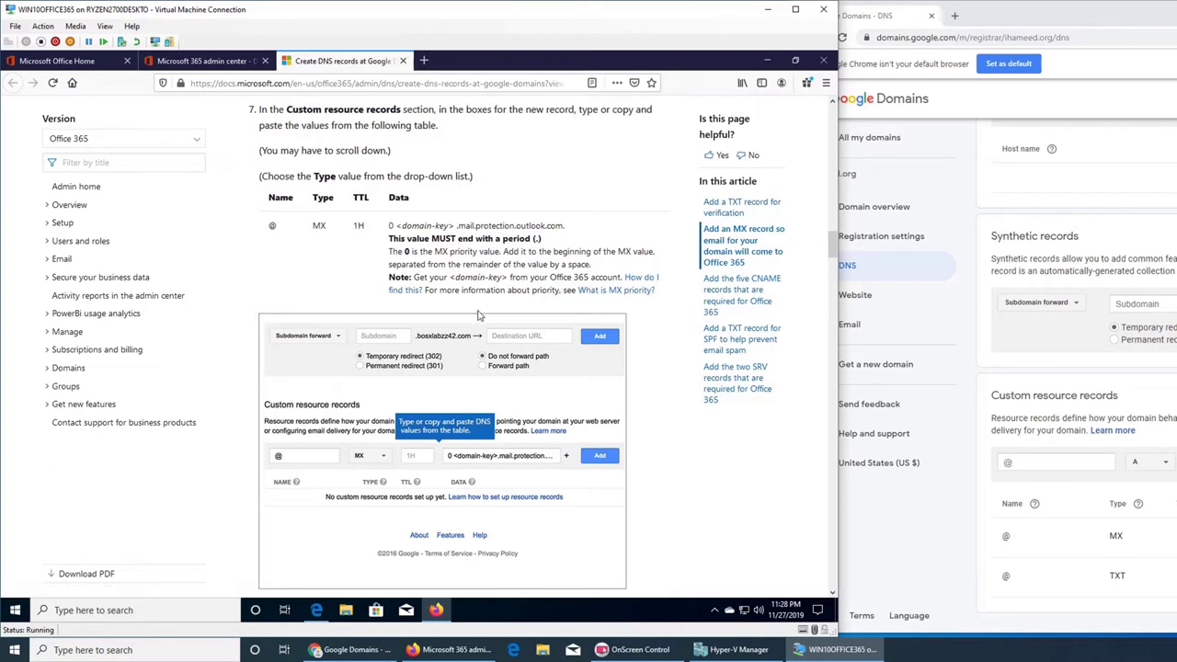
{"action": "scroll", "coordinate": [477, 316], "scroll_direction": "down", "scroll_amount": 3}
{"action": "scroll", "coordinate": [477, 316], "scroll_direction": "down", "scroll_amount": 2}
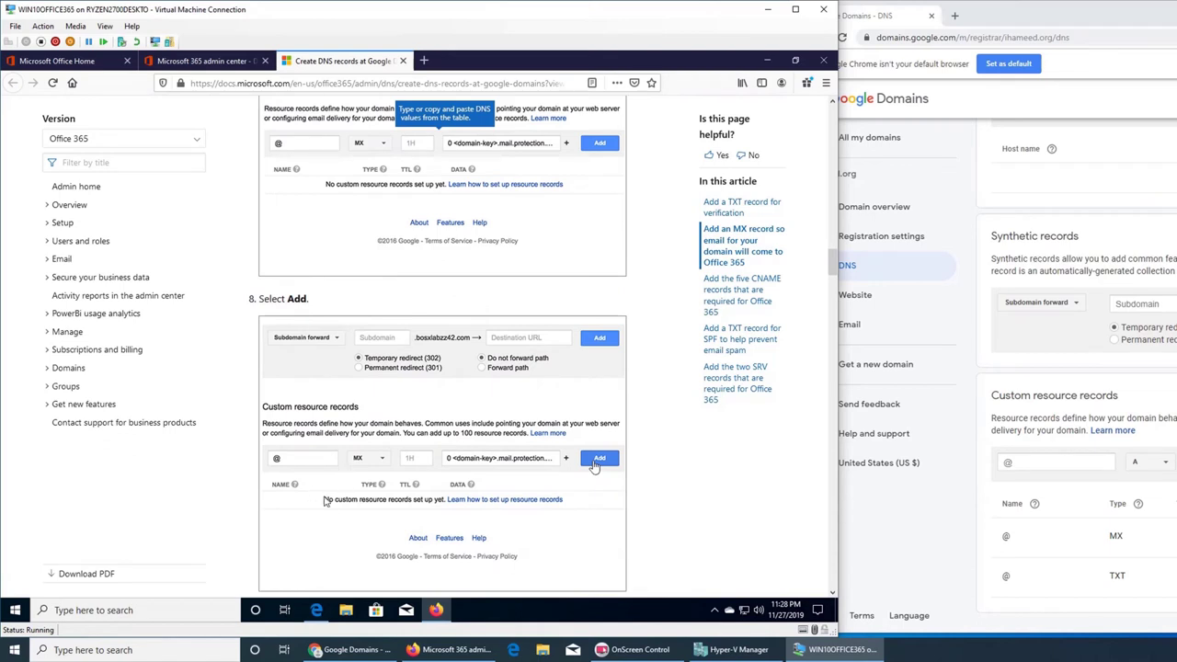
{"action": "scroll", "coordinate": [447, 474], "scroll_direction": "down", "scroll_amount": 3}
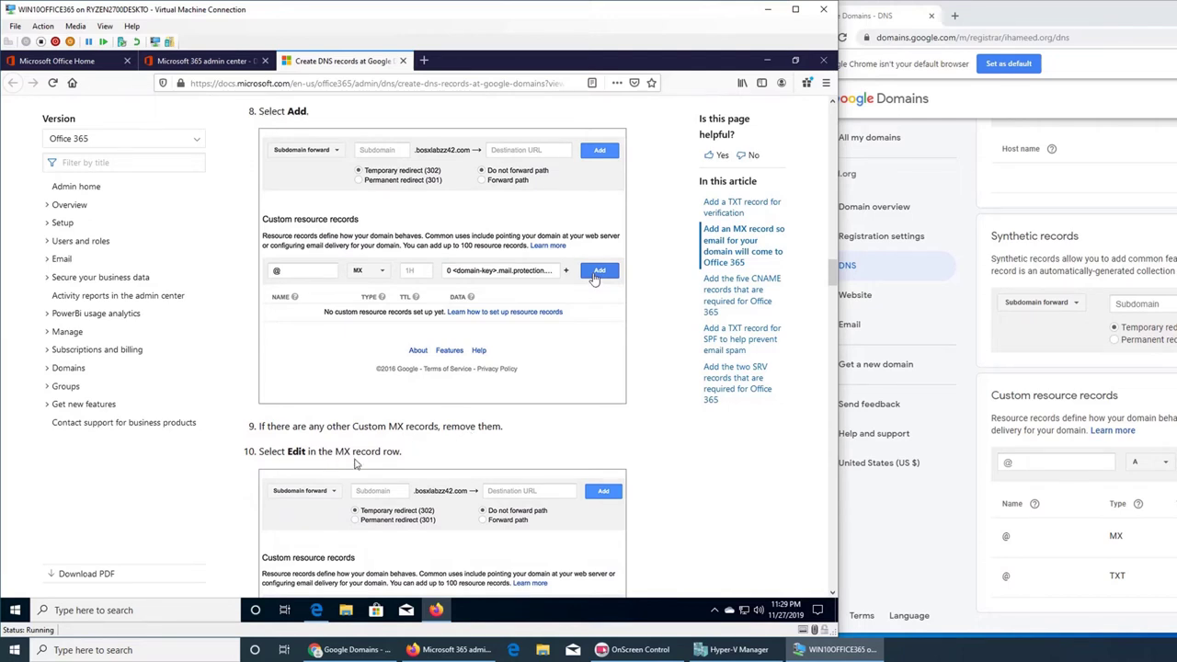
{"action": "scroll", "coordinate": [357, 463], "scroll_direction": "down", "scroll_amount": 2}
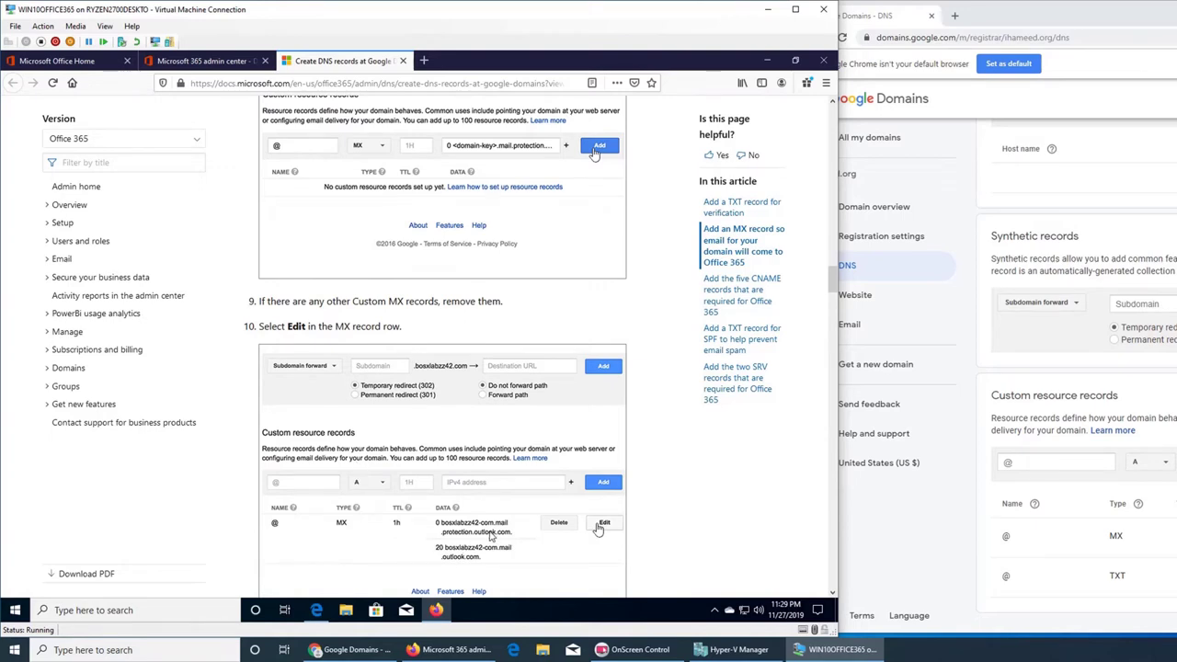
{"action": "scroll", "coordinate": [778, 498], "scroll_direction": "down", "scroll_amount": 2}
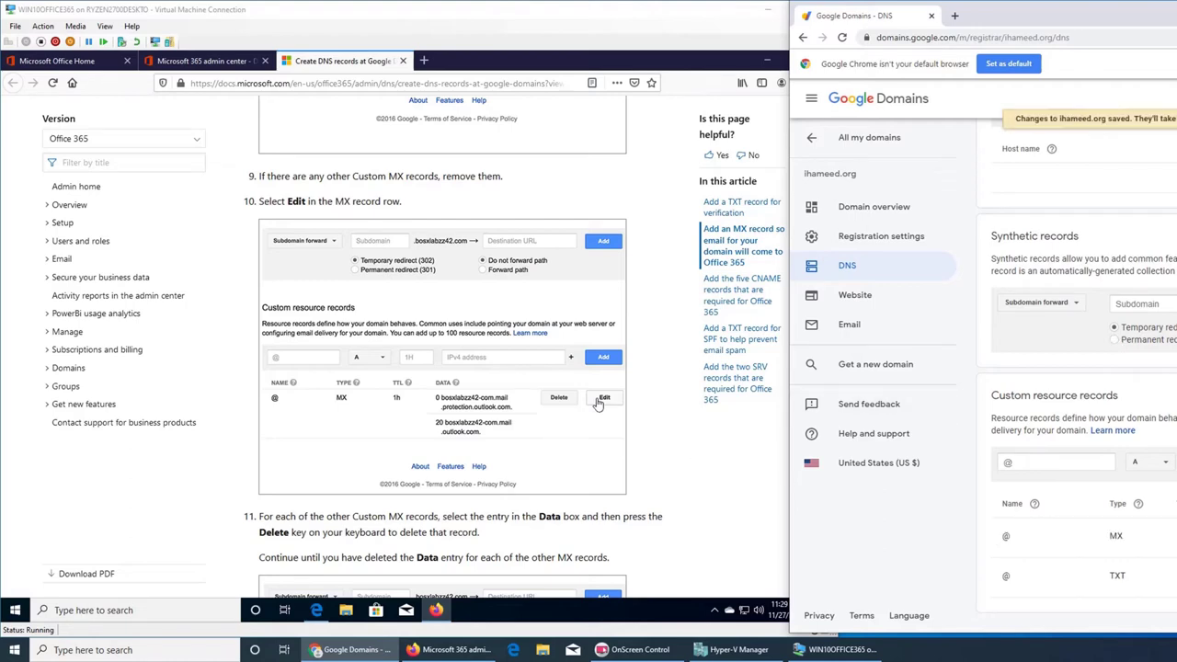
- Scroll on to the five-CNAME section, starting with autodiscover → autodiscover.outlook.com, TTL 1H
{"action": "left_click", "coordinate": [630, 450]}
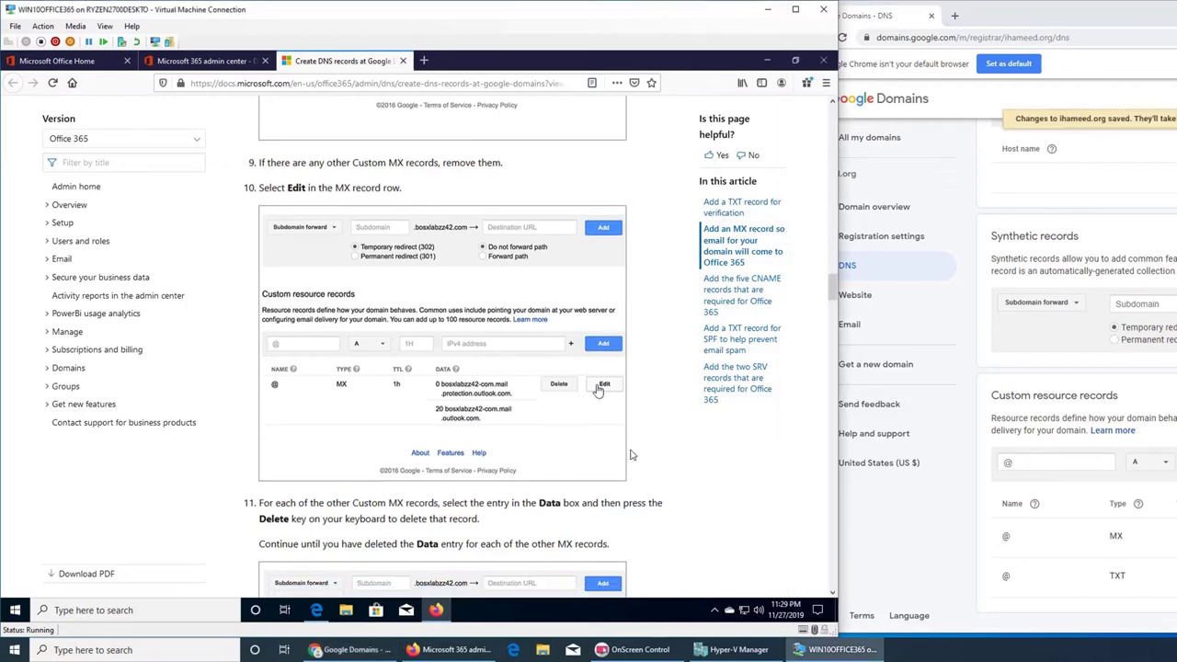
{"action": "scroll", "coordinate": [720, 432], "scroll_direction": "down", "scroll_amount": 3}
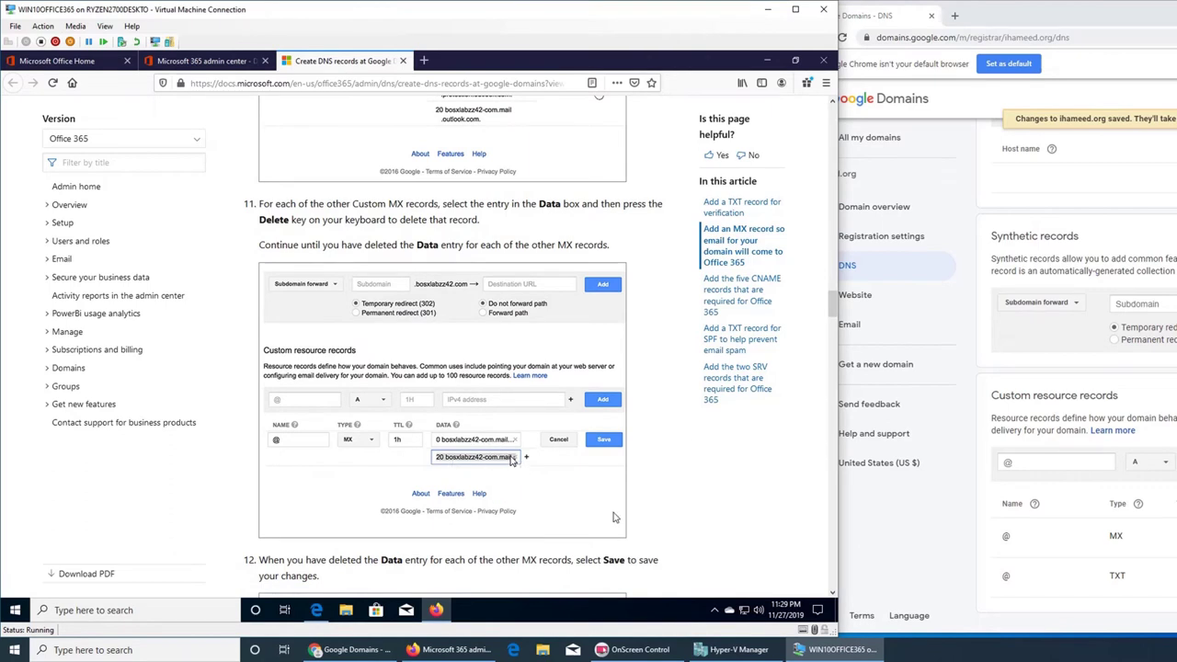
{"action": "scroll", "coordinate": [615, 518], "scroll_direction": "down", "scroll_amount": 3}
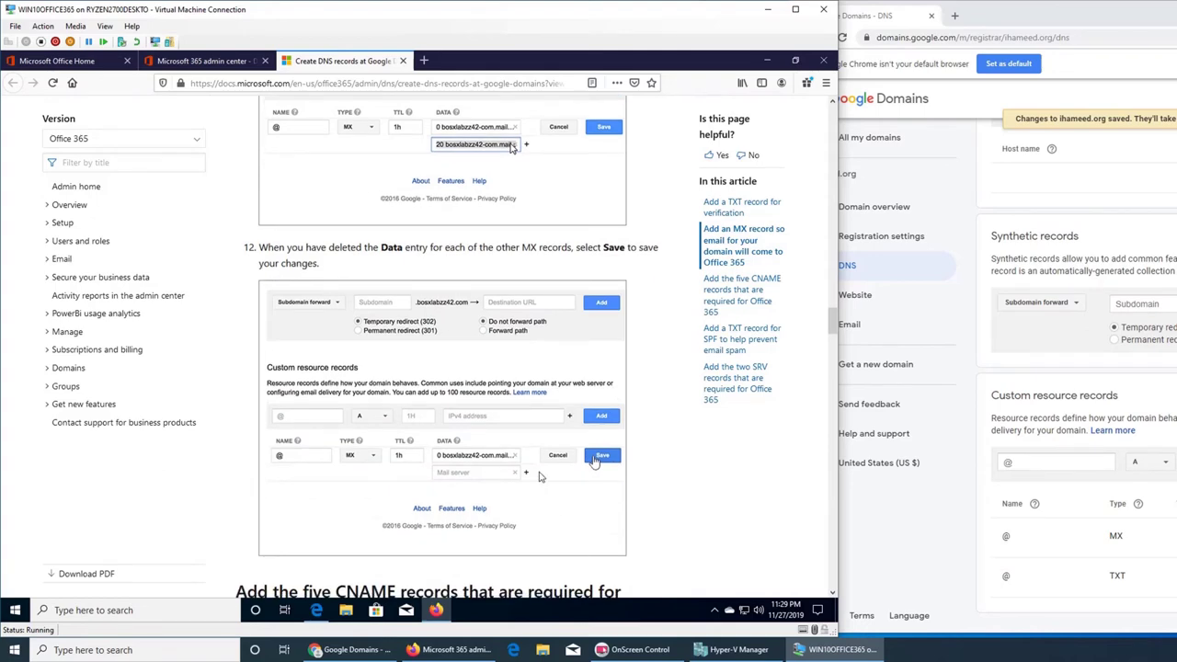
{"action": "scroll", "coordinate": [540, 474], "scroll_direction": "down", "scroll_amount": 3}
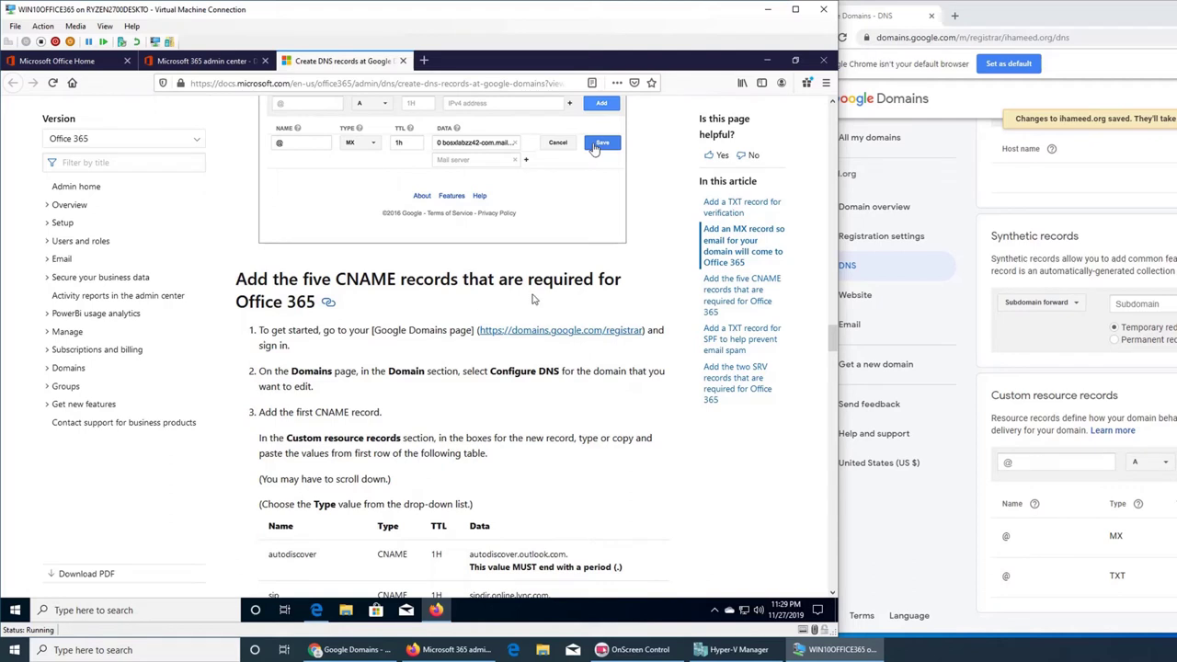
- Show the CNAME table: autodiscover, sip, lyncdiscover, enterpriseregistration, enterpriseenrollment, all TTL 1H
{"action": "scroll", "coordinate": [411, 352], "scroll_direction": "down", "scroll_amount": 1}
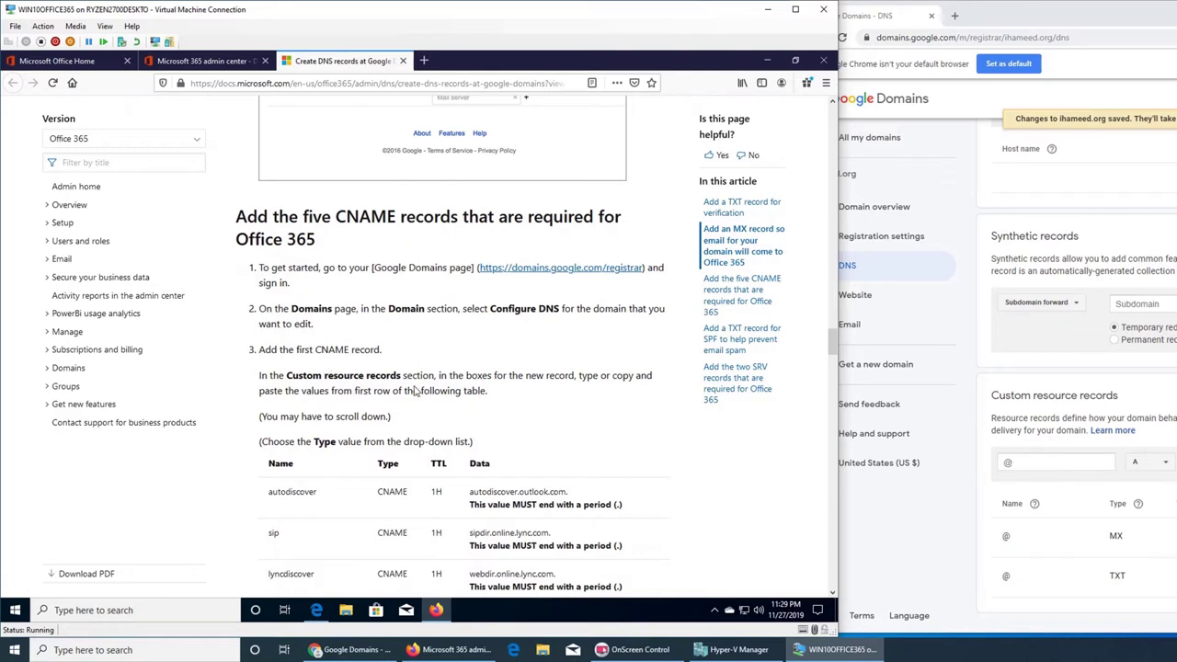
{"action": "scroll", "coordinate": [354, 409], "scroll_direction": "down", "scroll_amount": 3}
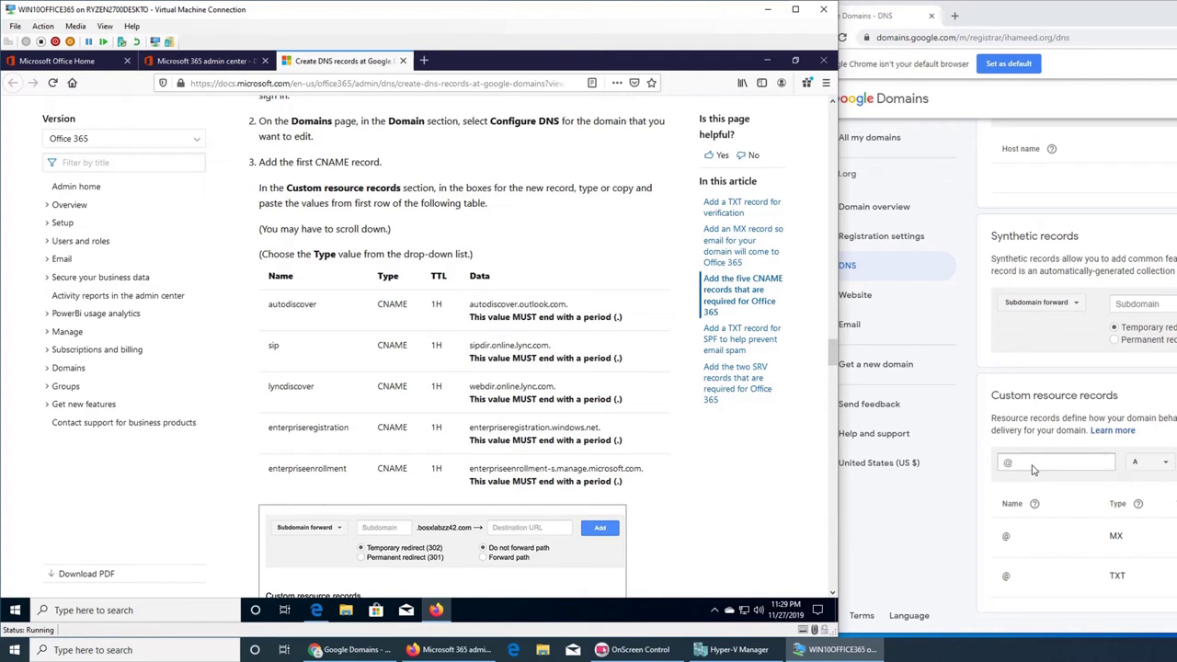
- Enter autodiscover as a CNAME record and copy its target autodiscover.outlook.com. from the guide
{"action": "left_click", "coordinate": [1031, 469]}
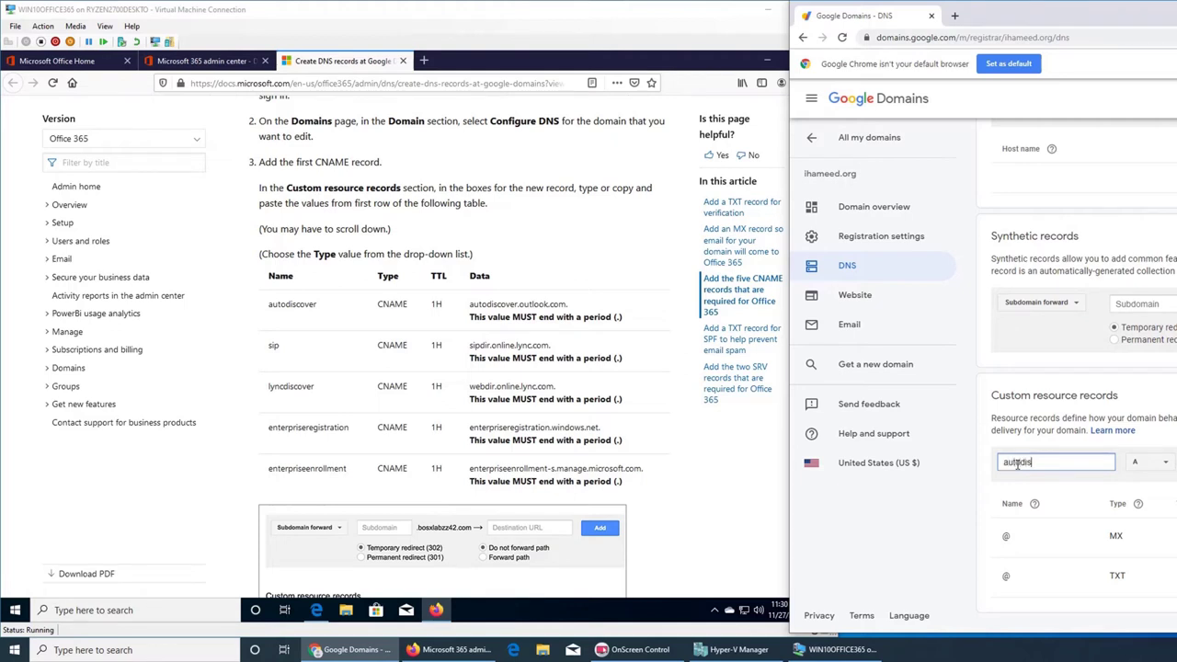
{"action": "double_click", "coordinate": [1018, 465]}
{"action": "left_click", "coordinate": [1166, 465]}
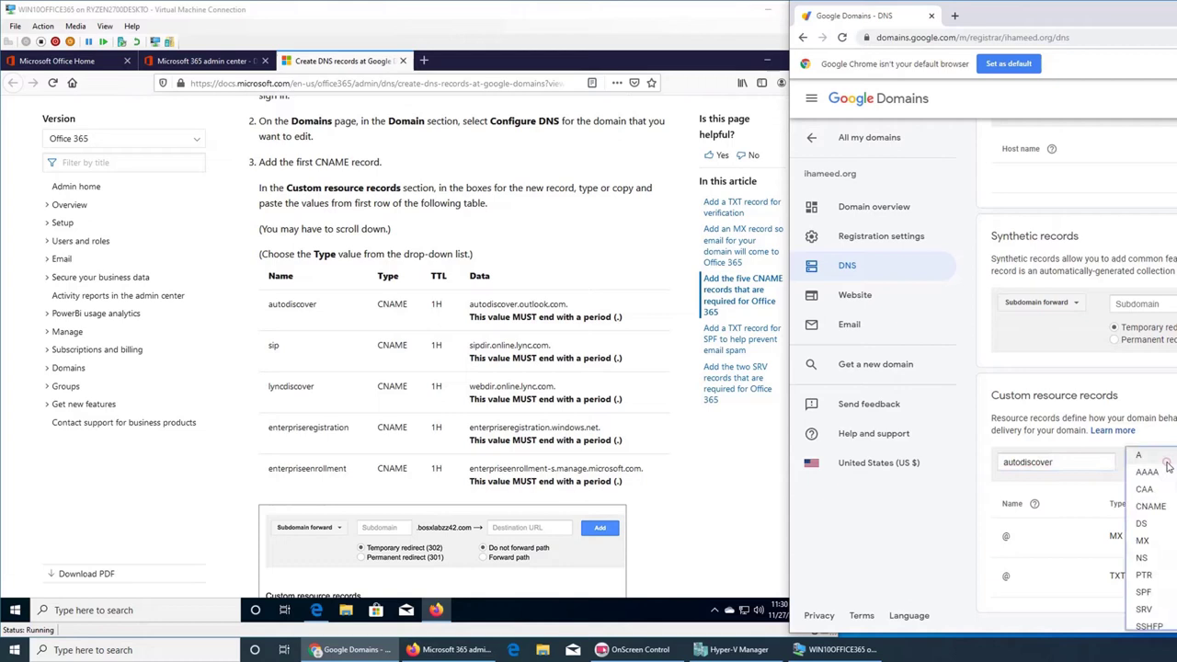
{"action": "left_click", "coordinate": [1153, 506]}
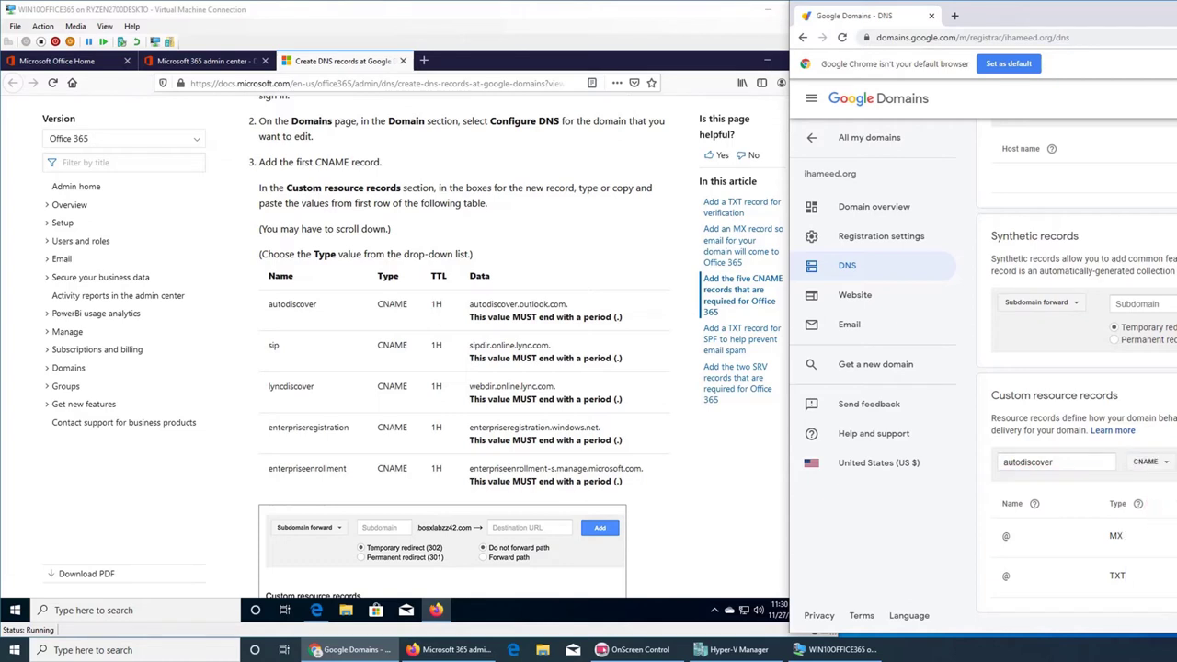
{"action": "left_click", "coordinate": [471, 311]}
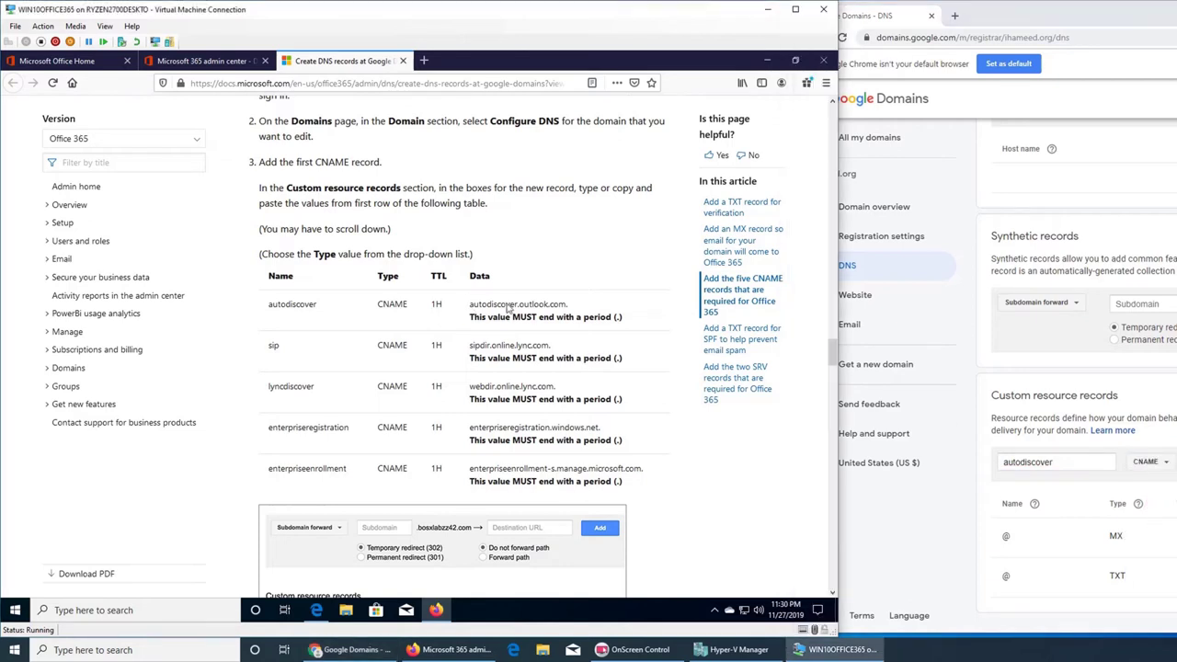
{"action": "double_click", "coordinate": [511, 308]}
{"action": "triple_click", "coordinate": [510, 308]}
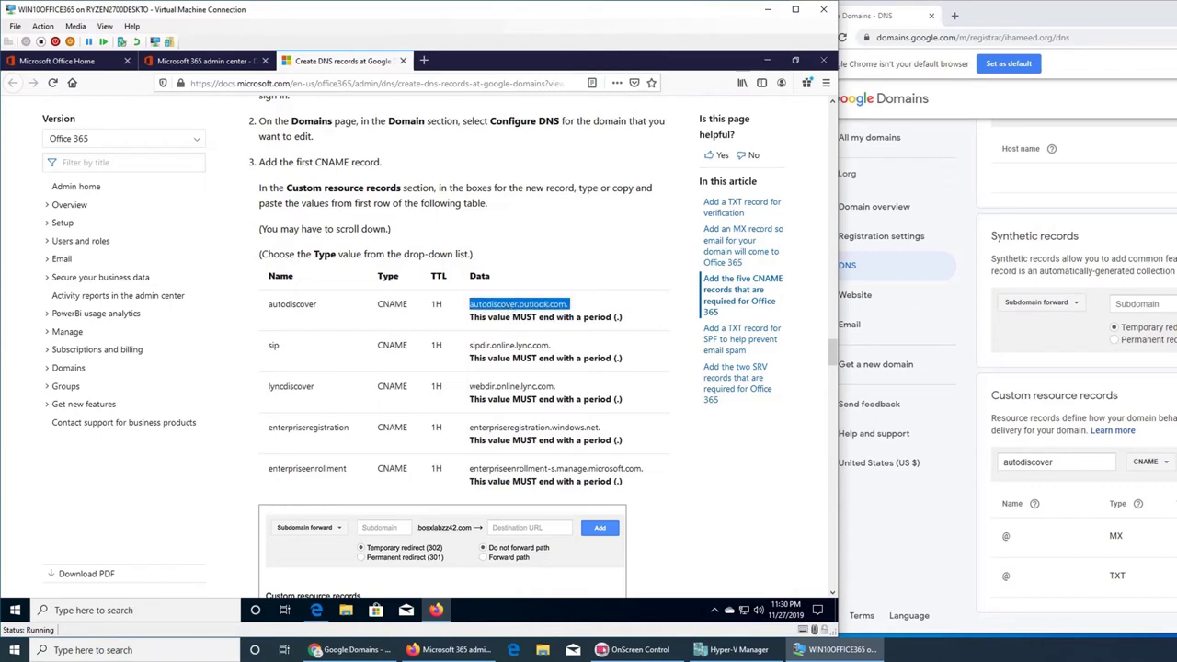
{"action": "key", "text": "alt+Tab"}
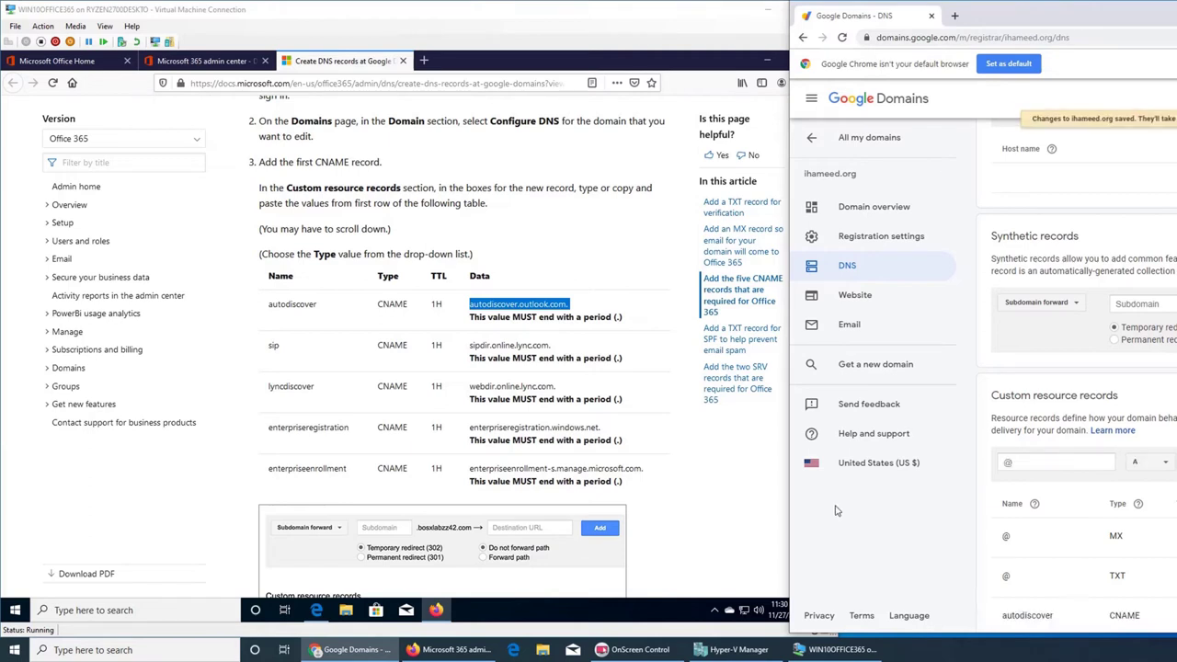
- Start a sip CNAME record and select its target sipdir.online.lync.com. in the guide
{"action": "left_click", "coordinate": [1045, 466]}
{"action": "type", "text": "sip"}
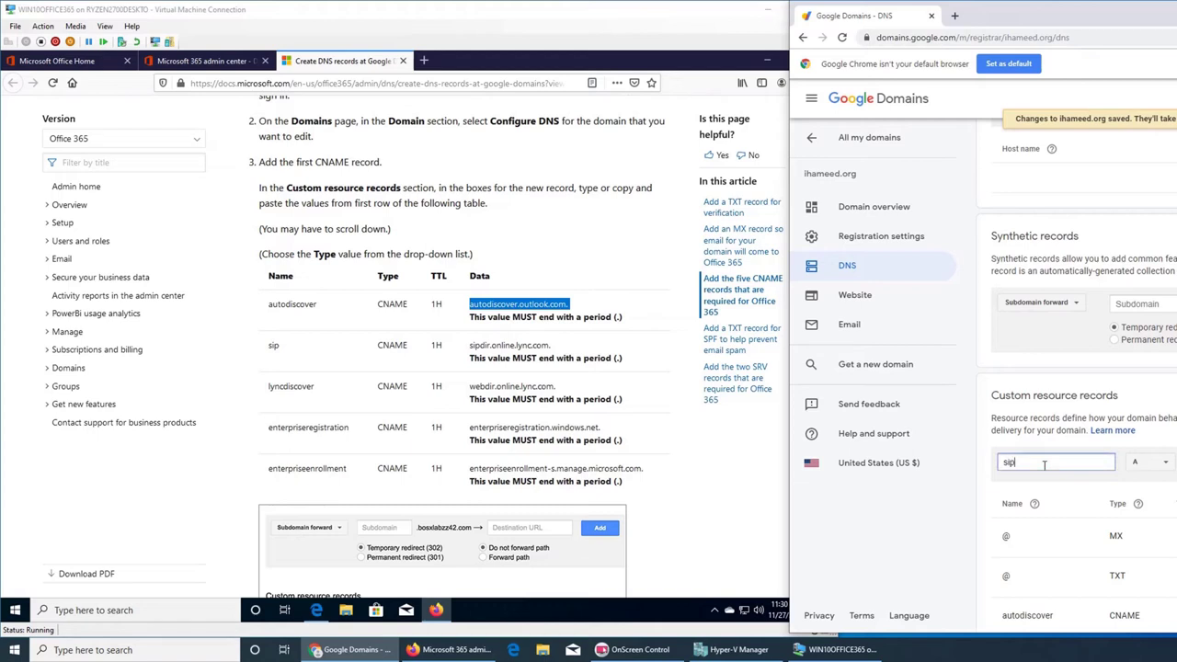
{"action": "left_click", "coordinate": [1133, 464]}
{"action": "left_click", "coordinate": [1150, 509]}
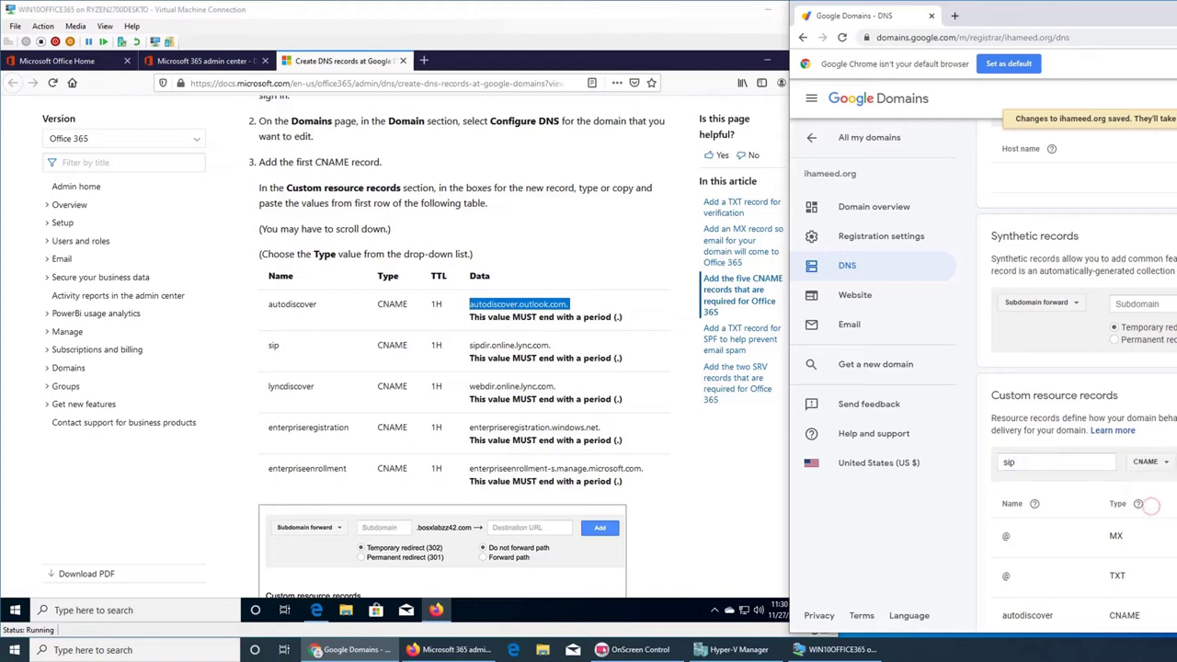
{"action": "left_click", "coordinate": [515, 352]}
{"action": "double_click", "coordinate": [513, 350]}
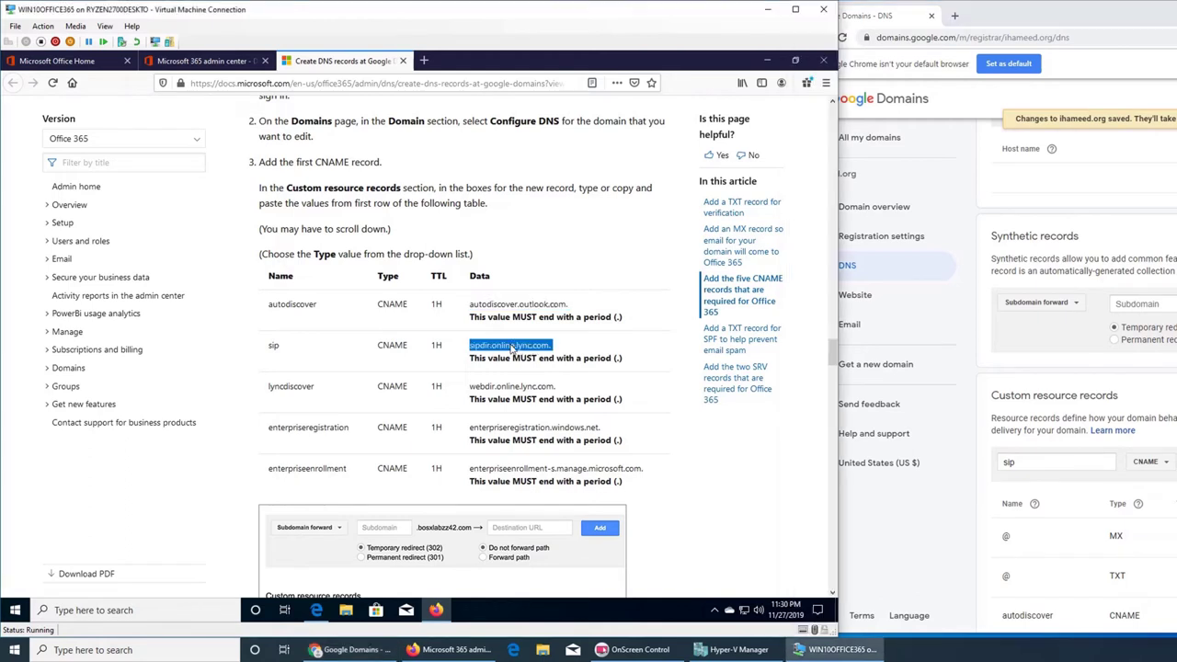
{"action": "left_click", "coordinate": [1097, 383]}
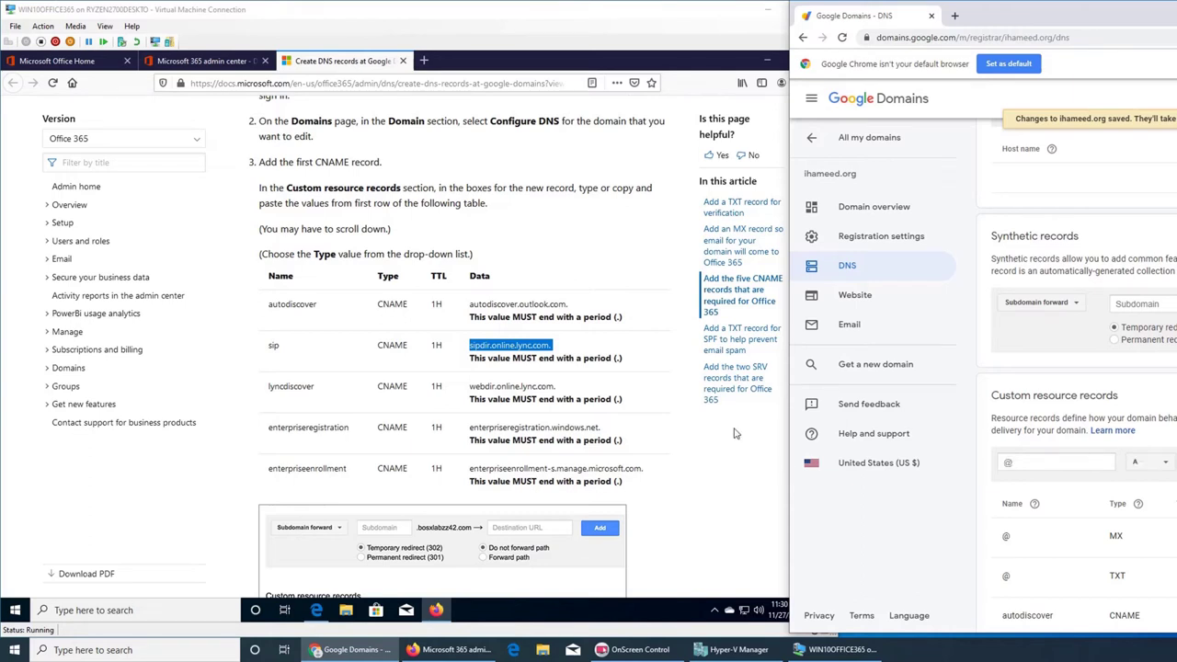
- Add lyncdiscover as a CNAME record with target webdir.online.lync.com
{"action": "double_click", "coordinate": [291, 386]}
{"action": "key", "text": "ctrl+c"}
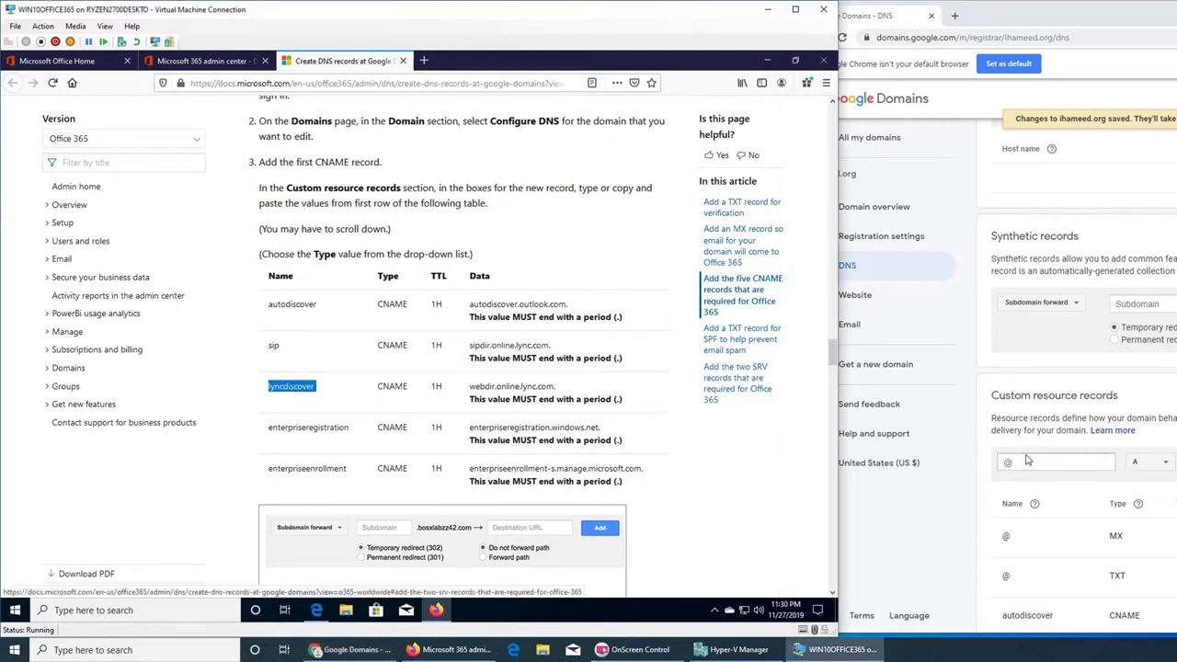
{"action": "left_click", "coordinate": [1057, 462]}
{"action": "key", "text": "ctrl+v"}
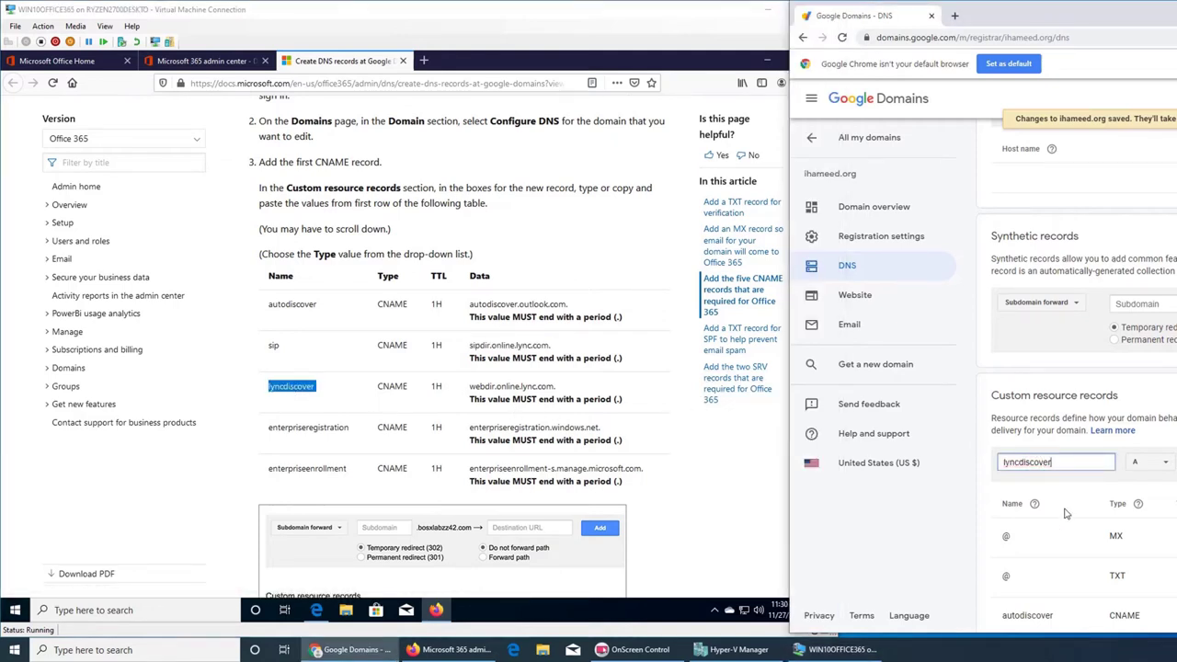
{"action": "left_click", "coordinate": [1152, 456]}
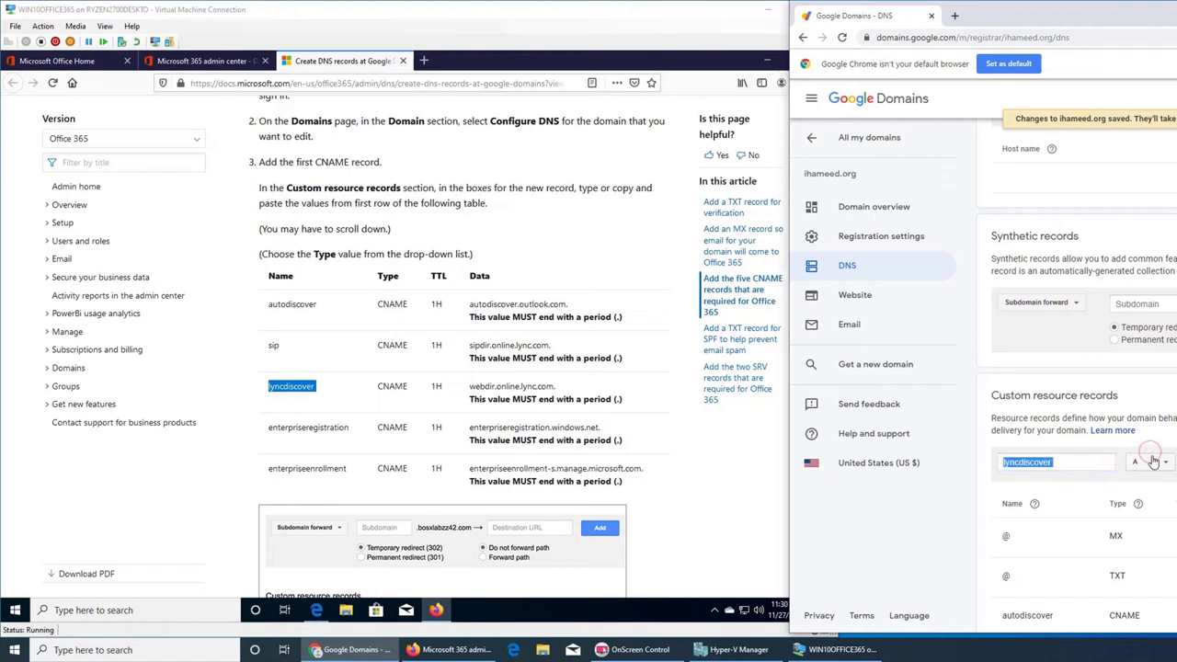
{"action": "left_click", "coordinate": [1154, 506]}
{"action": "left_click", "coordinate": [535, 387]}
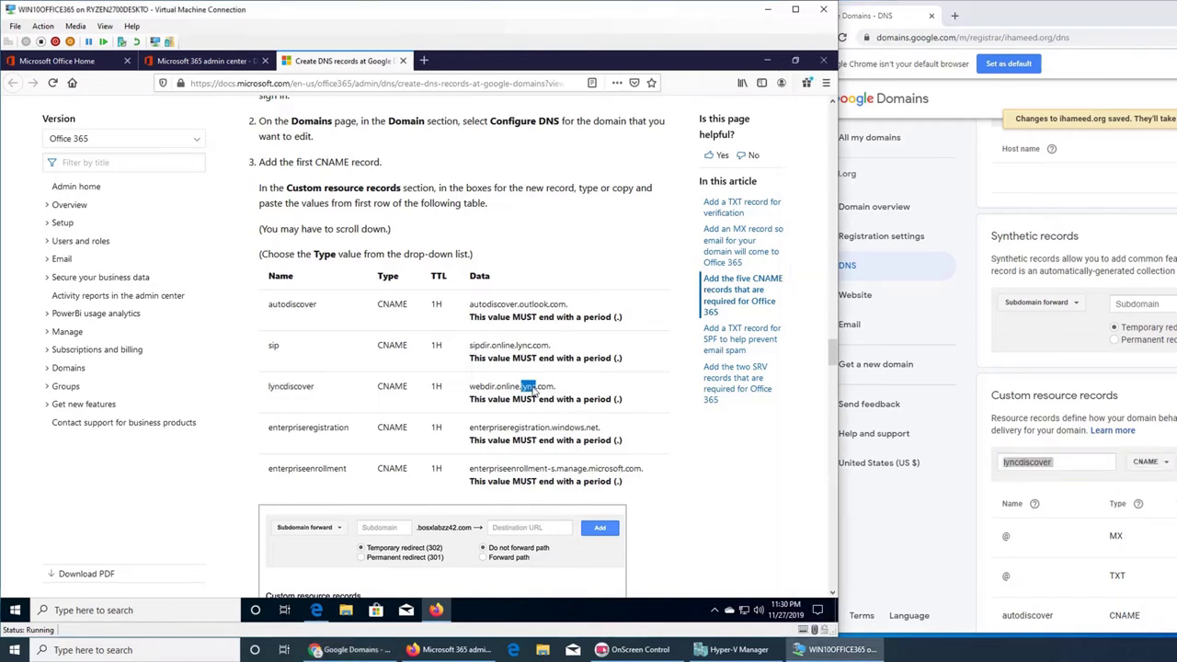
{"action": "left_click_drag", "start_coordinate": [470, 386], "coordinate": [556, 387]}
{"action": "key", "text": "alt+Tab"}
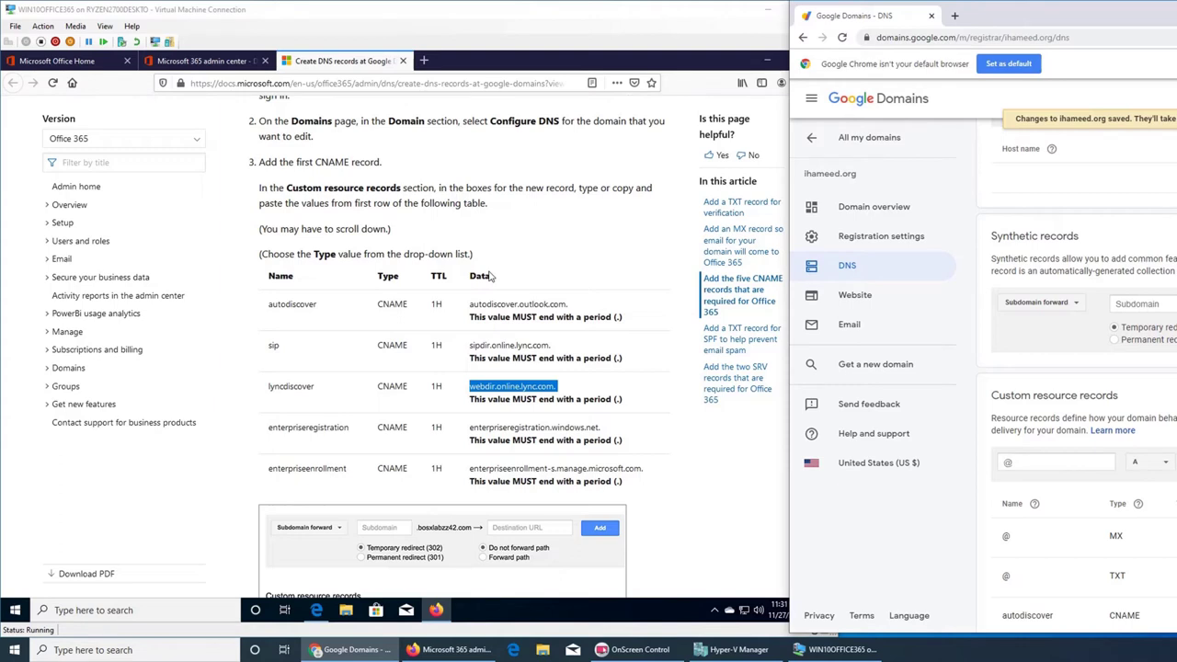
- Add enterpriseregistration as a CNAME record with target enterpriseregistration.windows.net
{"action": "left_click", "coordinate": [313, 430]}
{"action": "double_click", "coordinate": [313, 430]}
{"action": "key", "text": "ctrl+c"}
{"action": "left_click", "coordinate": [1011, 464]}
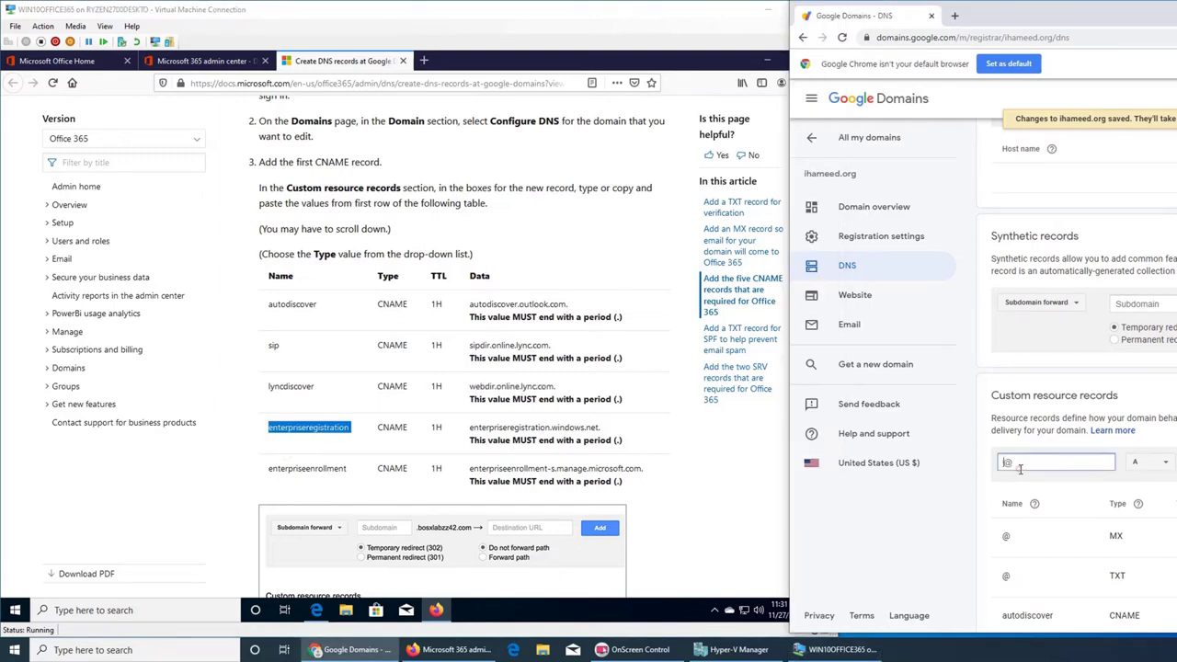
{"action": "key", "text": "ctrl+v"}
{"action": "key", "text": "BackSpace"}
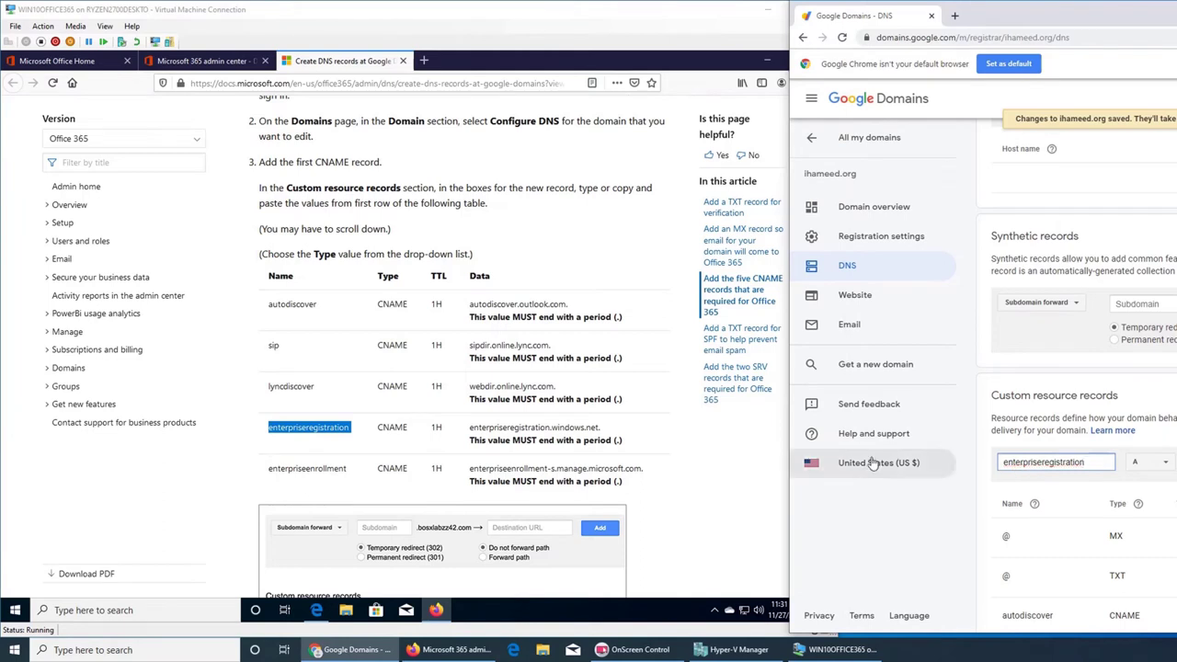
{"action": "left_click", "coordinate": [1161, 466]}
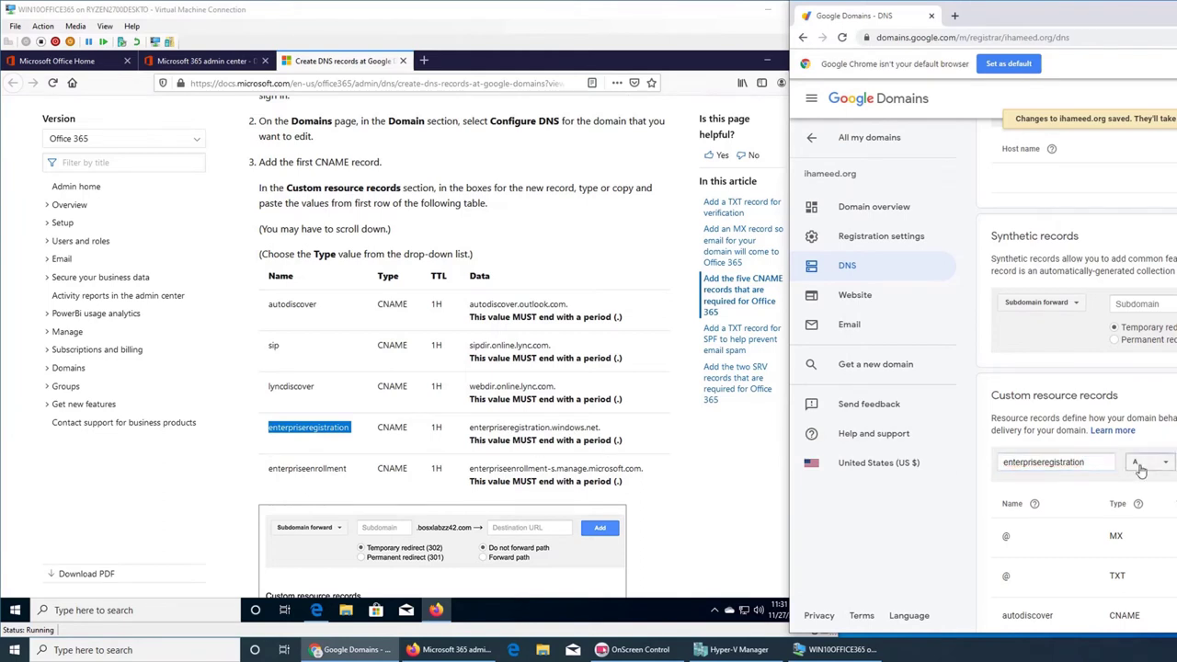
{"action": "left_click", "coordinate": [1149, 506]}
{"action": "double_click", "coordinate": [526, 429]}
{"action": "triple_click", "coordinate": [526, 428]}
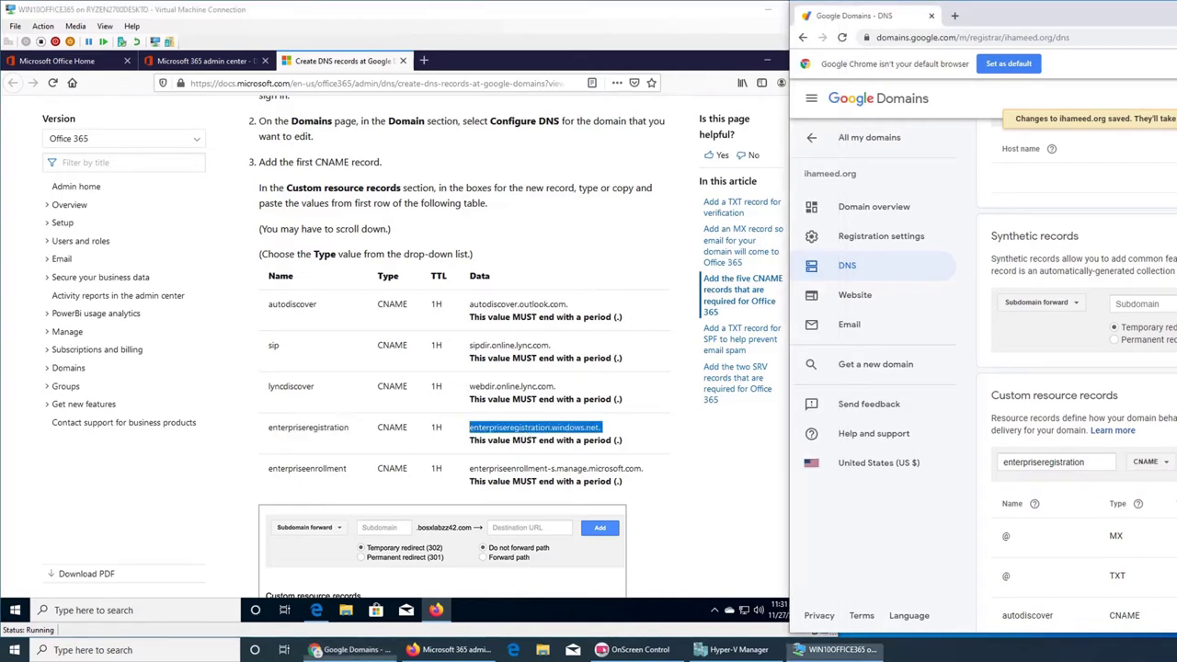
{"action": "left_click", "coordinate": [883, 405]}
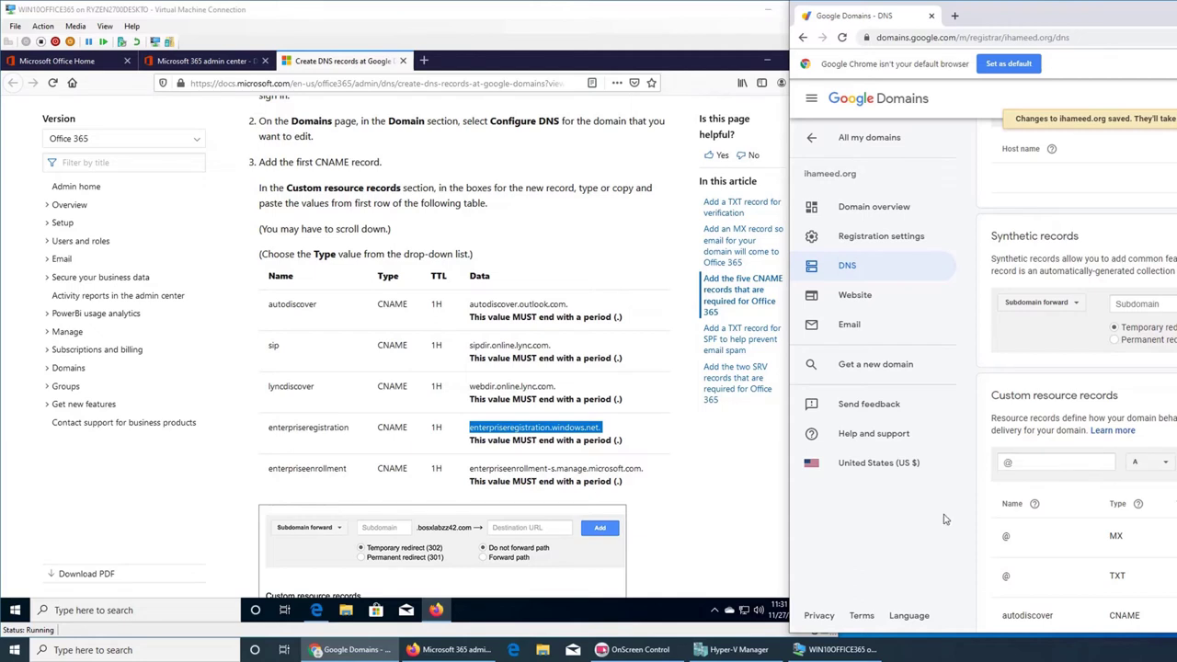
- Add enterpriseenrollment as a CNAME record with target enterpriseenrollment-s.manage.microsoft.com
{"action": "double_click", "coordinate": [309, 470]}
{"action": "key", "text": "ctrl+c"}
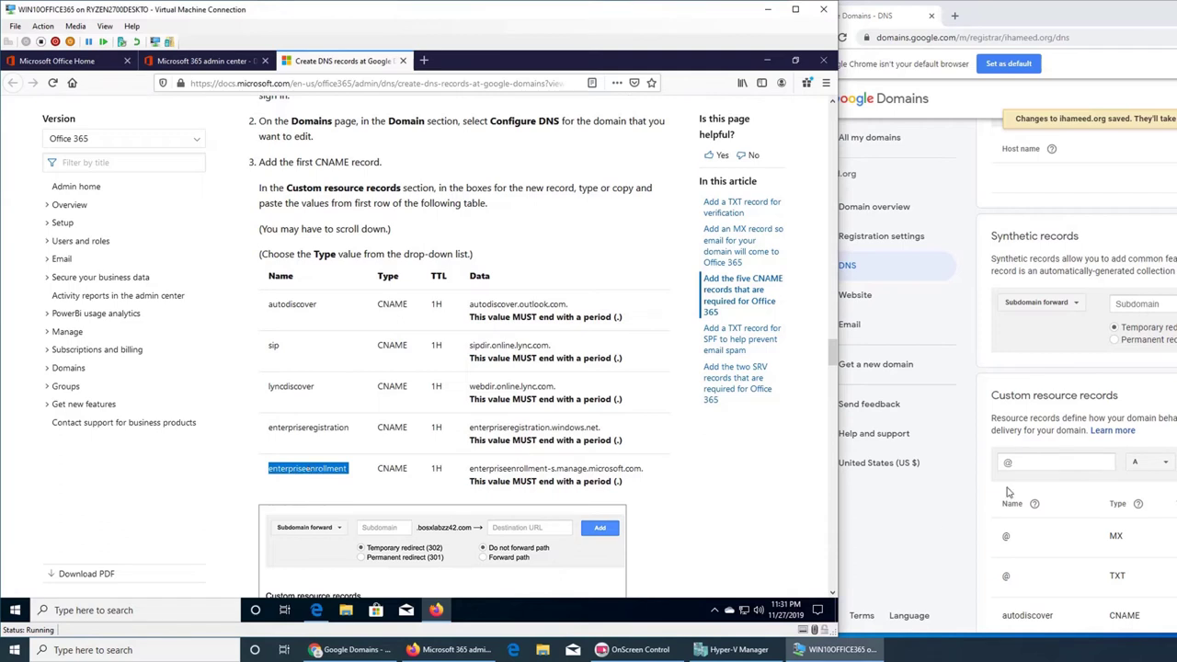
{"action": "left_click", "coordinate": [1023, 463]}
{"action": "key", "text": "ctrl+v"}
{"action": "key", "text": "BackSpace"}
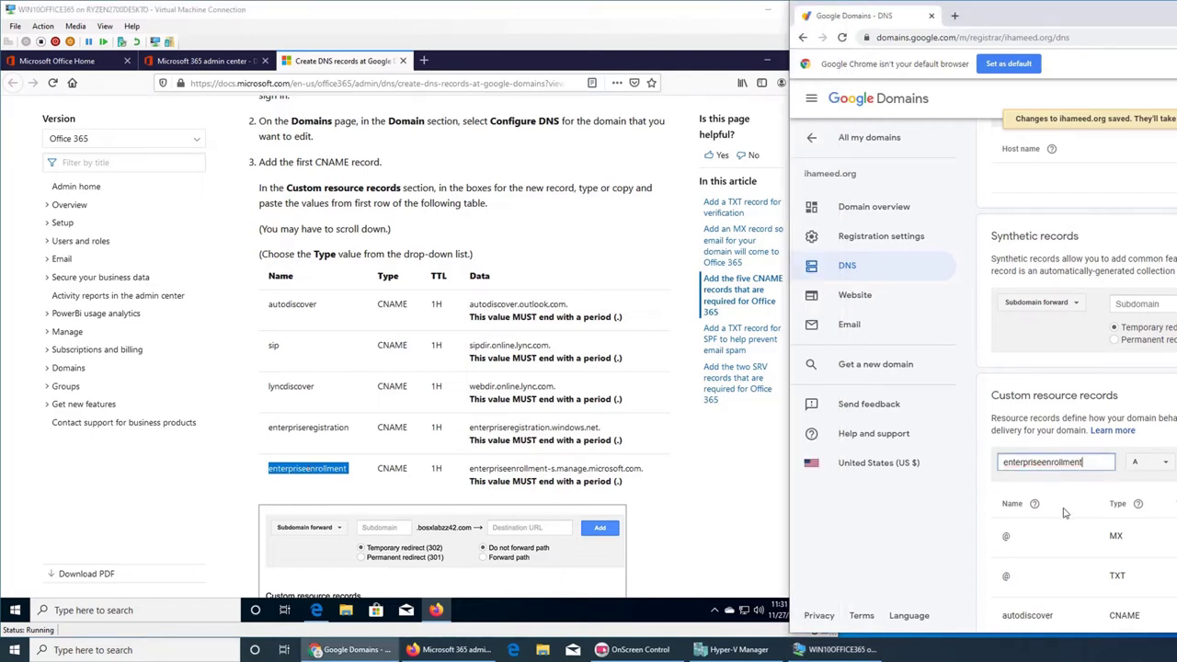
{"action": "left_click", "coordinate": [1156, 466]}
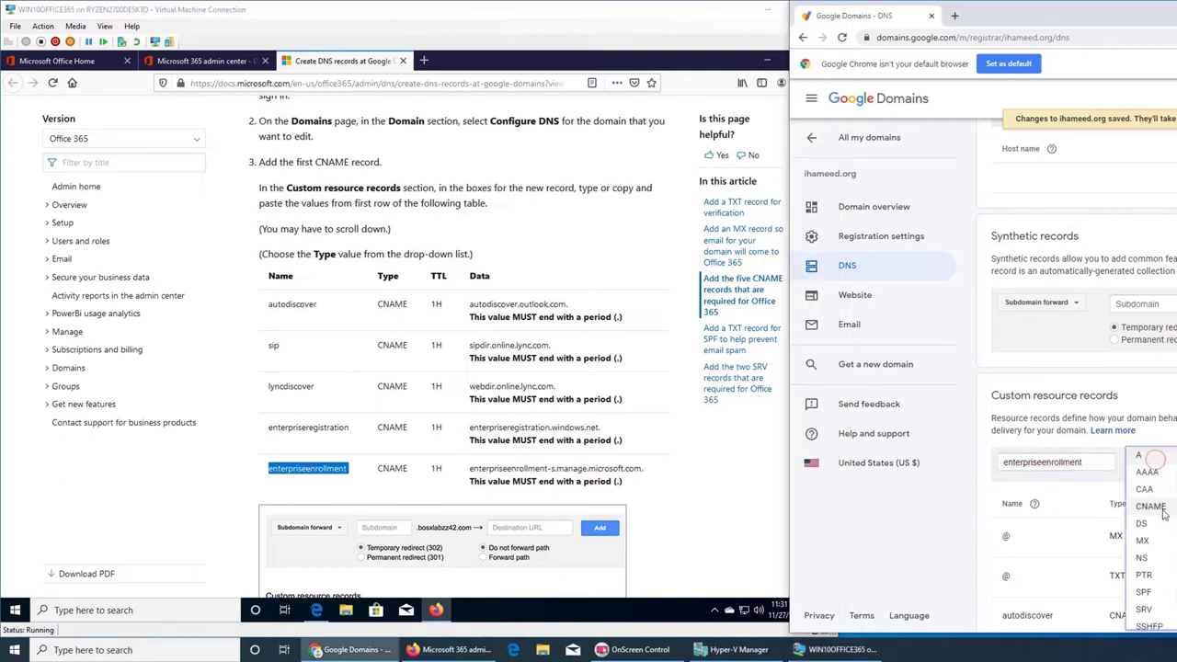
{"action": "left_click", "coordinate": [1163, 508]}
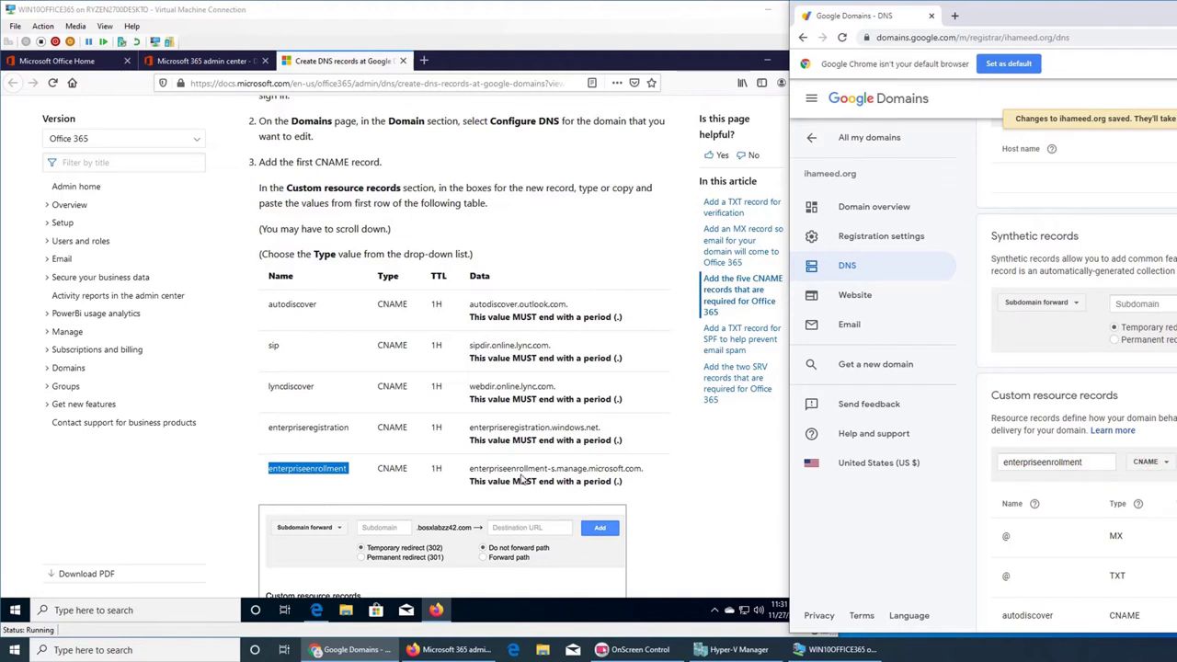
{"action": "left_click", "coordinate": [519, 474]}
{"action": "left_click_drag", "start_coordinate": [470, 469], "coordinate": [645, 471]}
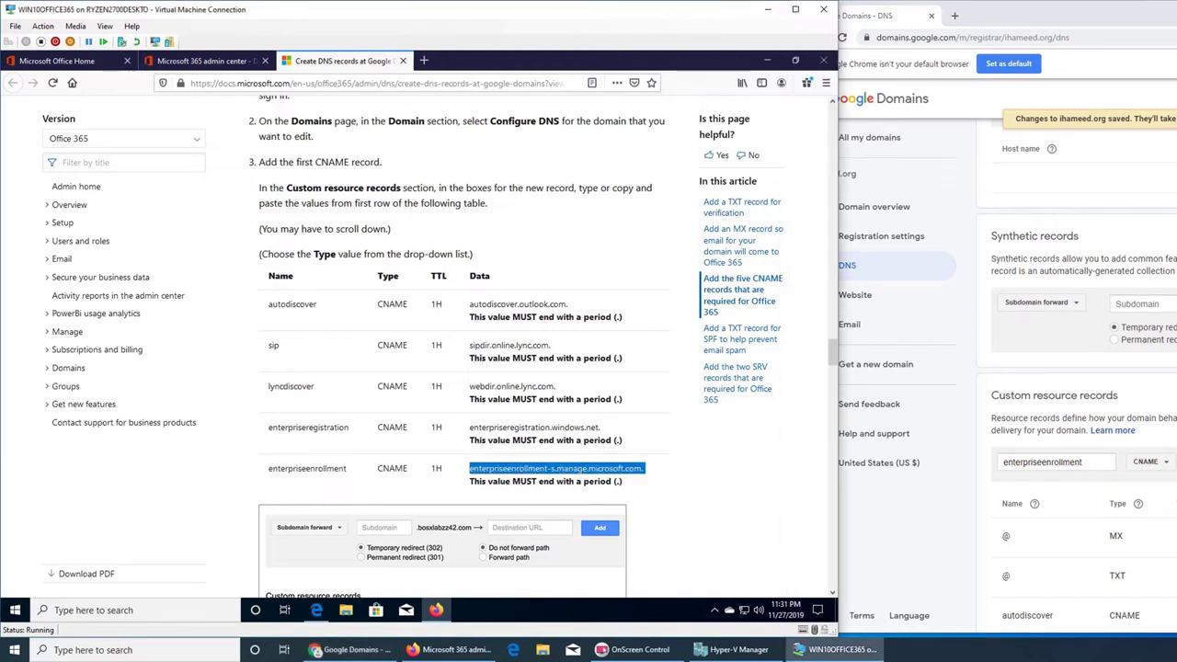
{"action": "key", "text": "alt+Tab"}
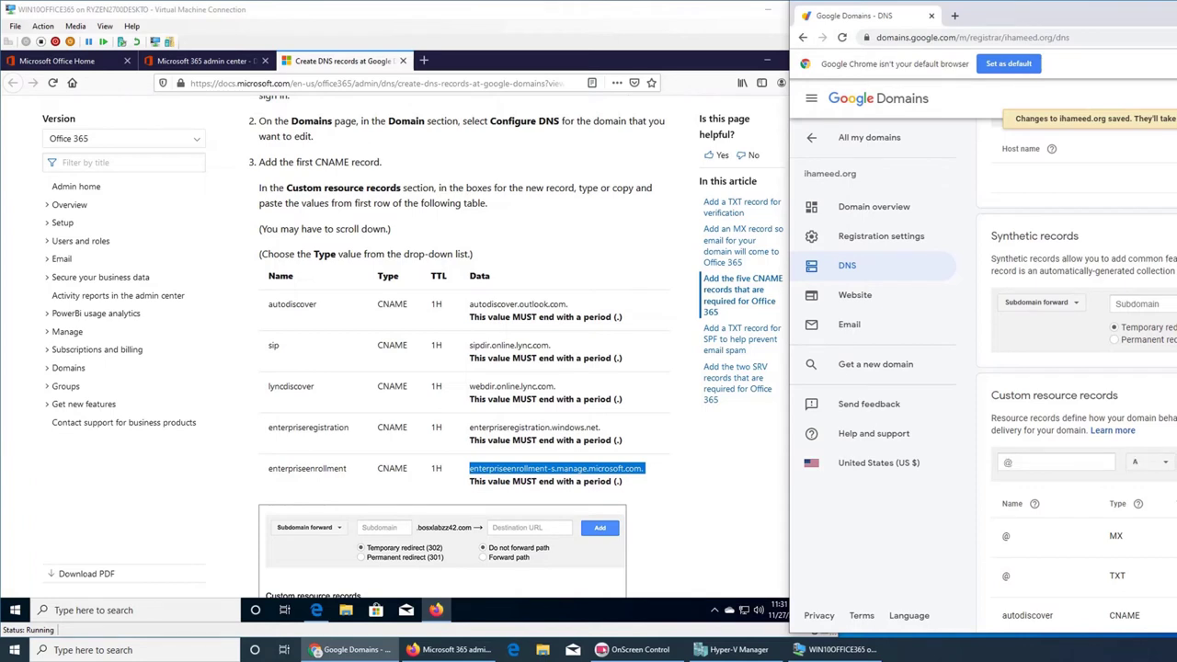
- Scroll the guide down to step 5 about adding the other four CNAME records
{"action": "left_click", "coordinate": [701, 490]}
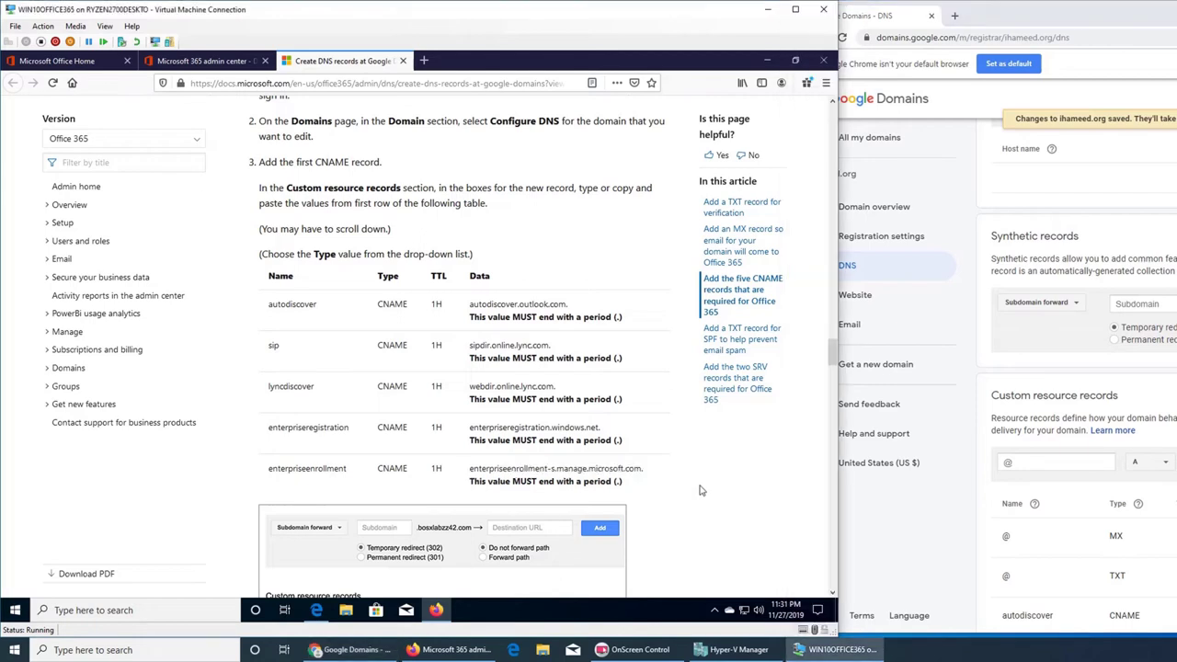
{"action": "scroll", "coordinate": [699, 491], "scroll_direction": "down", "scroll_amount": 3}
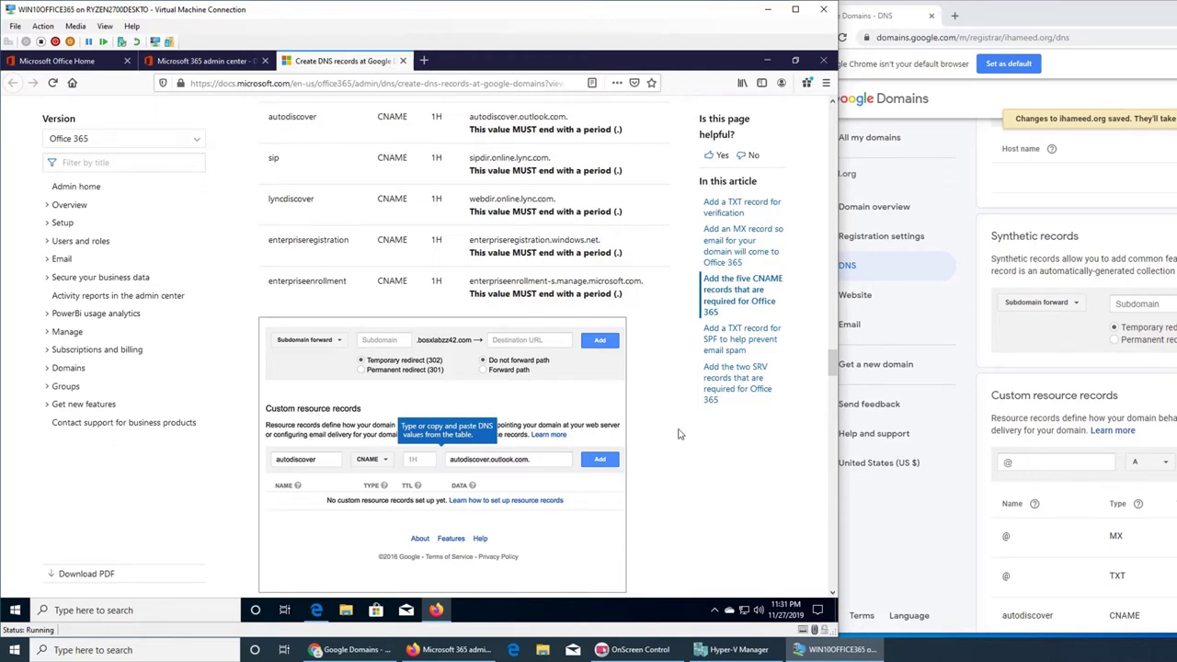
{"action": "scroll", "coordinate": [679, 434], "scroll_direction": "down", "scroll_amount": 2}
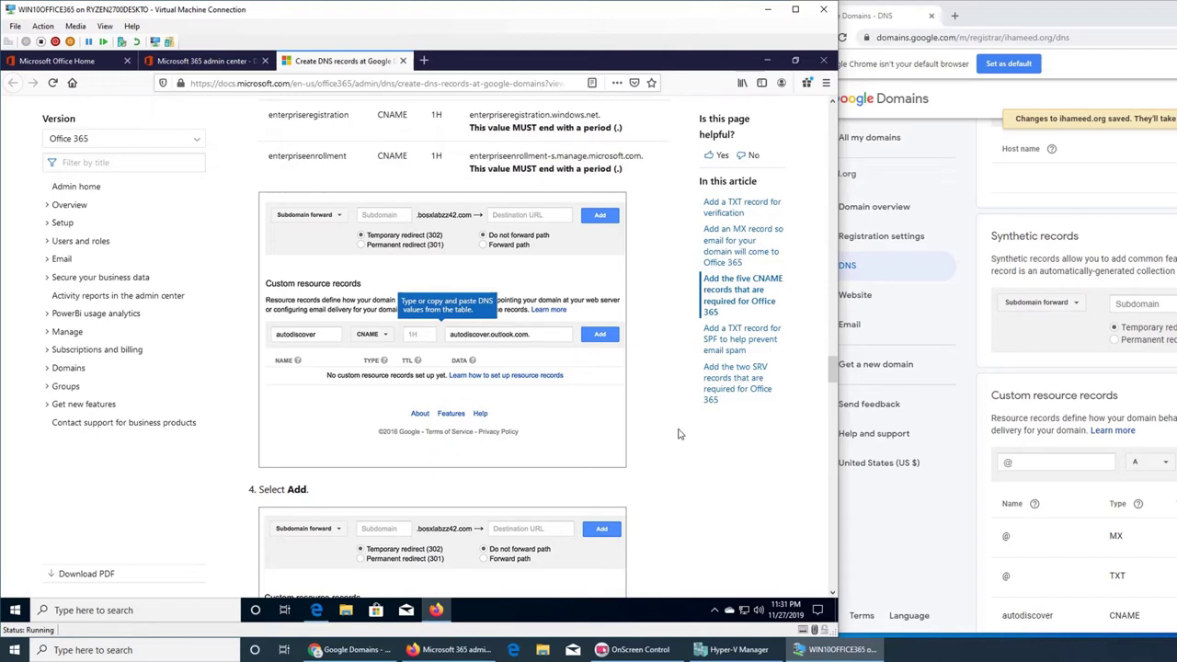
{"action": "scroll", "coordinate": [681, 429], "scroll_direction": "down", "scroll_amount": 7}
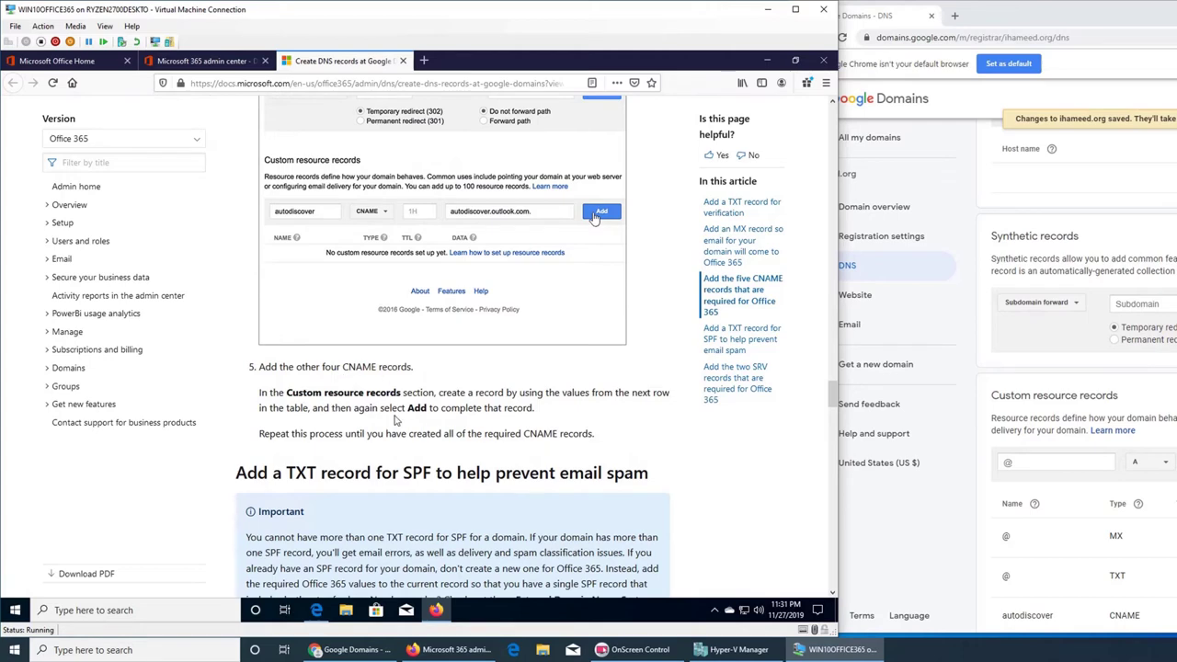
{"action": "scroll", "coordinate": [401, 419], "scroll_direction": "down", "scroll_amount": 3}
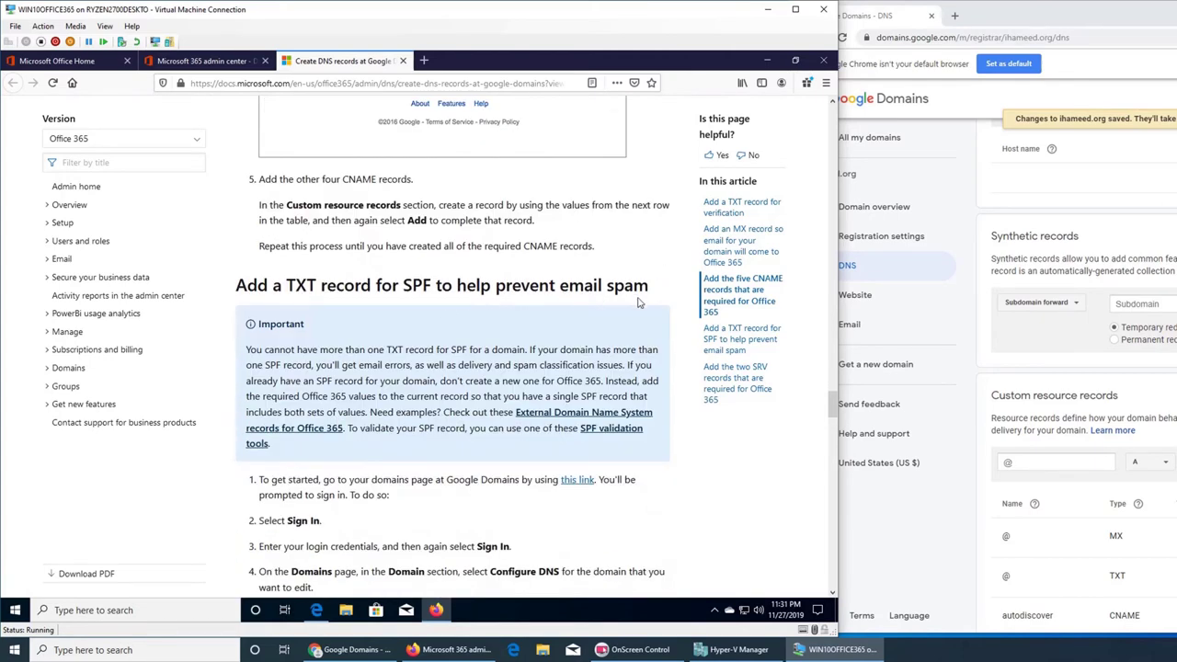
{"action": "scroll", "coordinate": [639, 303], "scroll_direction": "down", "scroll_amount": 1}
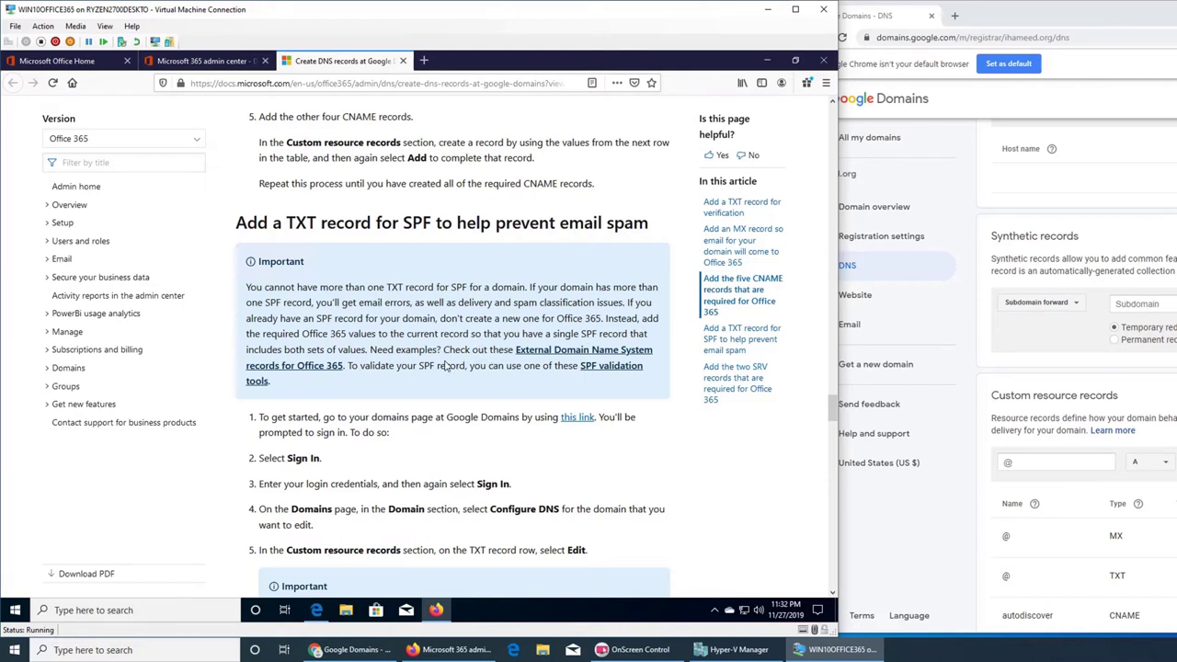
{"action": "scroll", "coordinate": [446, 365], "scroll_direction": "down", "scroll_amount": 6}
{"action": "scroll", "coordinate": [1037, 488], "scroll_direction": "down", "scroll_amount": 3}
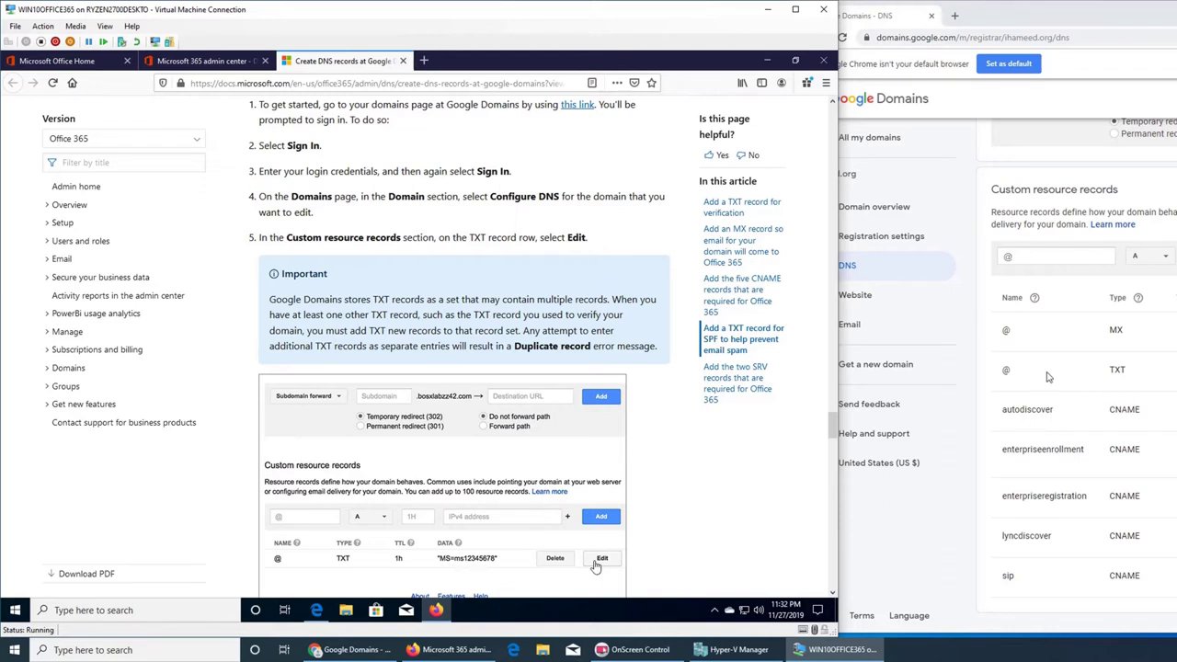
{"action": "scroll", "coordinate": [613, 516], "scroll_direction": "down", "scroll_amount": 3}
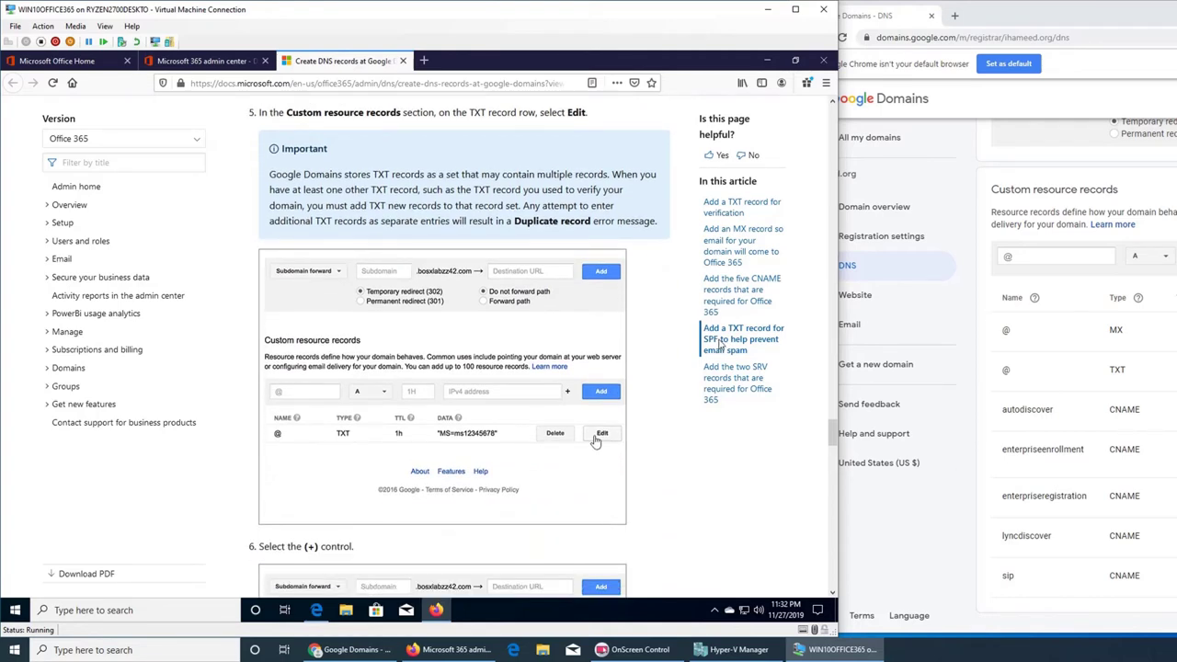
{"action": "scroll", "coordinate": [671, 375], "scroll_direction": "up", "scroll_amount": 5}
{"action": "scroll", "coordinate": [670, 376], "scroll_direction": "up", "scroll_amount": 15}
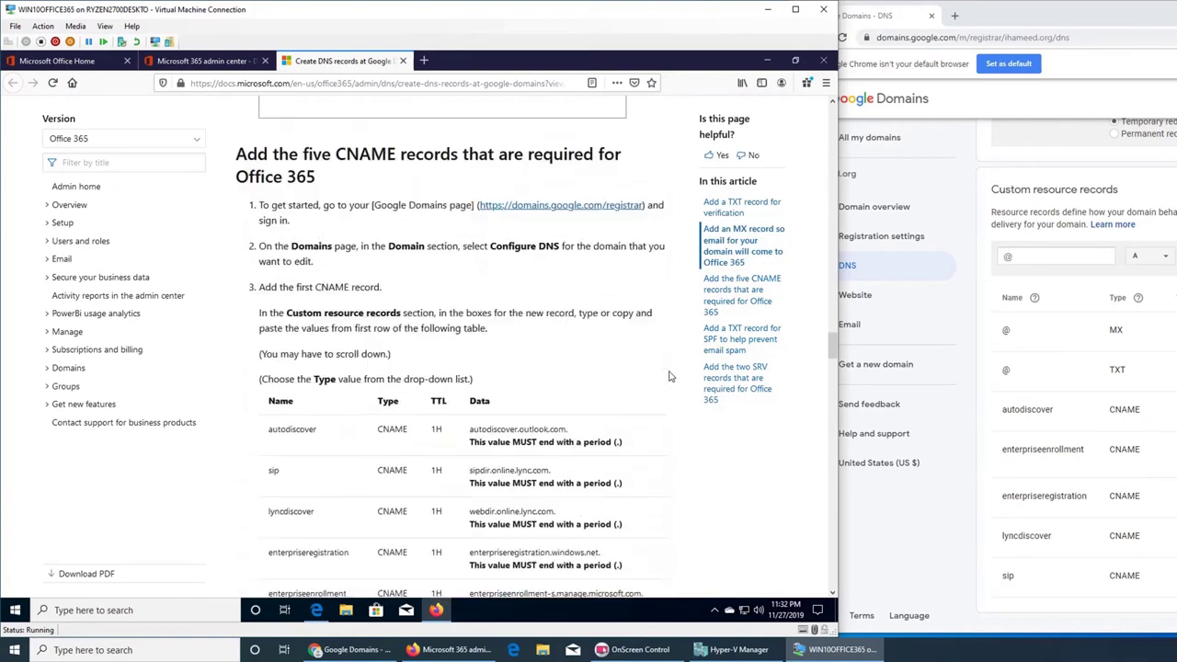
{"action": "scroll", "coordinate": [670, 381], "scroll_direction": "up", "scroll_amount": 10}
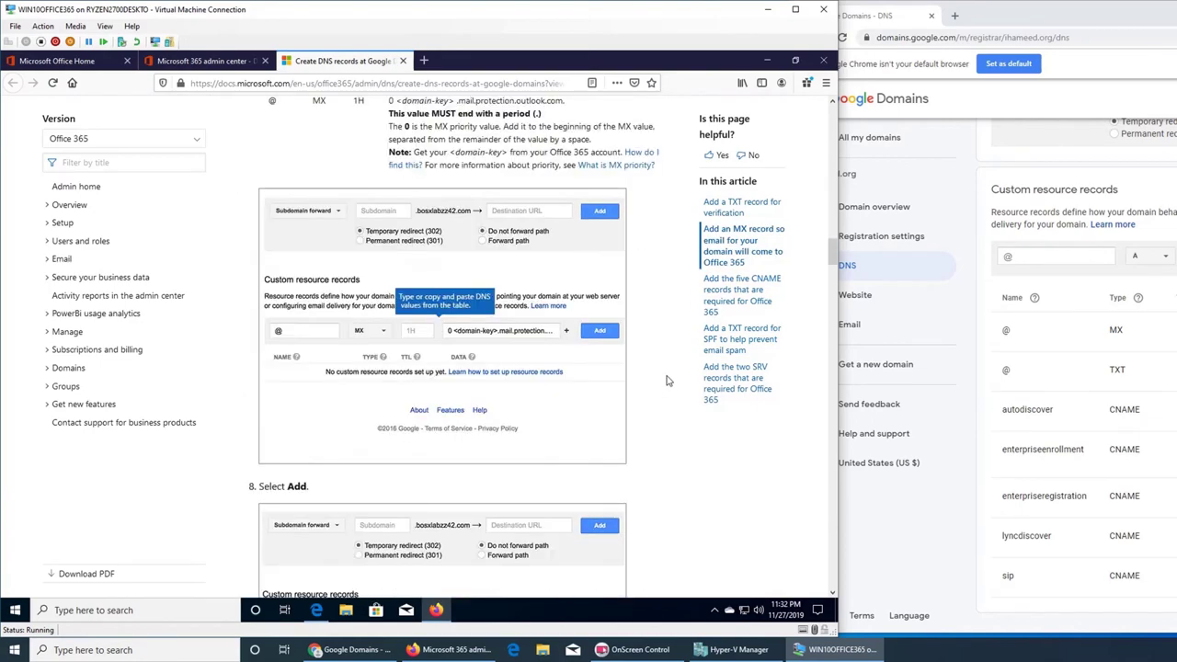
{"action": "scroll", "coordinate": [669, 381], "scroll_direction": "up", "scroll_amount": 10}
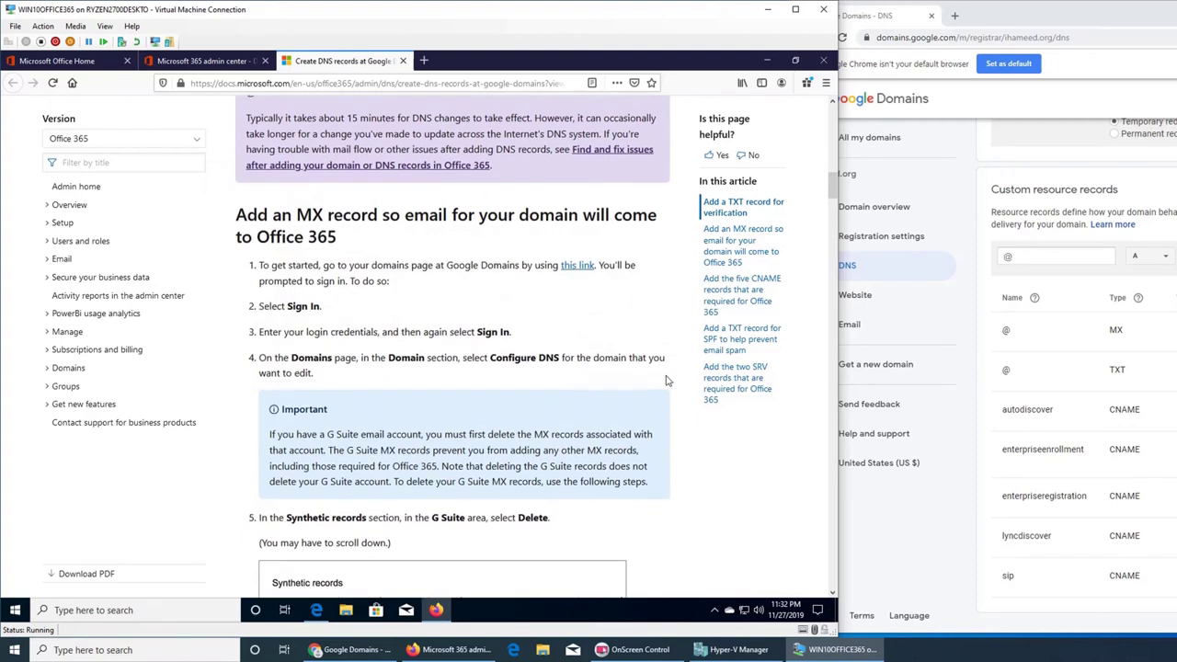
{"action": "scroll", "coordinate": [667, 381], "scroll_direction": "up", "scroll_amount": 10}
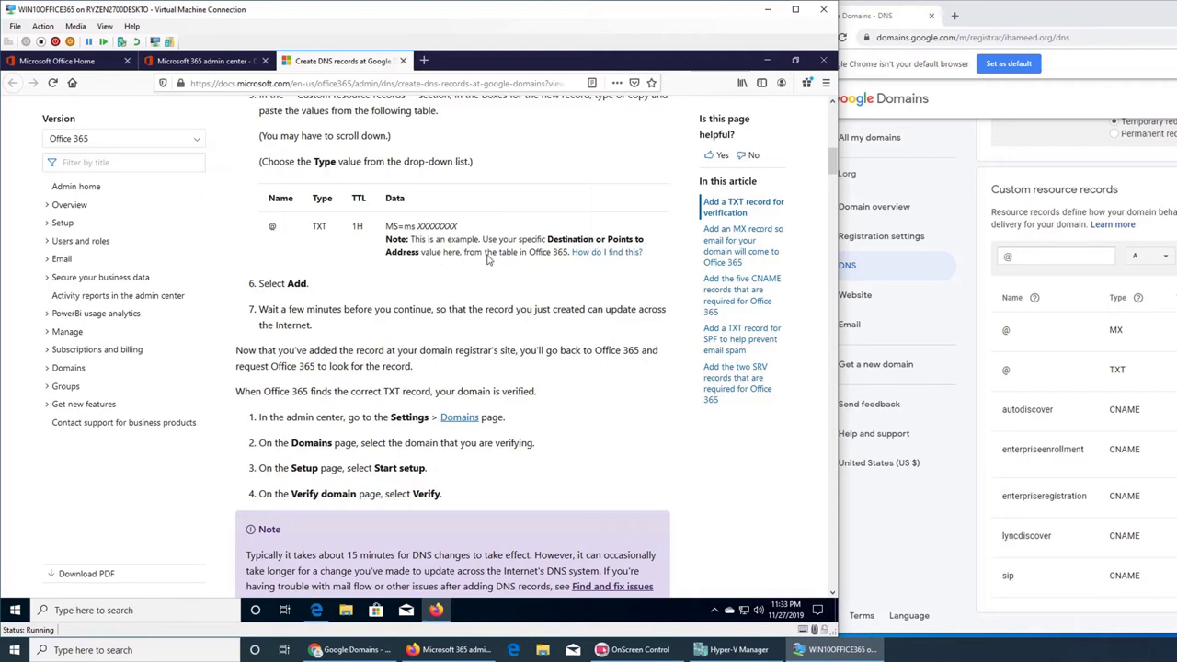
- Check the TXT-value help page, then copy the TXT verification value from Verify domain
{"action": "left_click", "coordinate": [596, 253]}
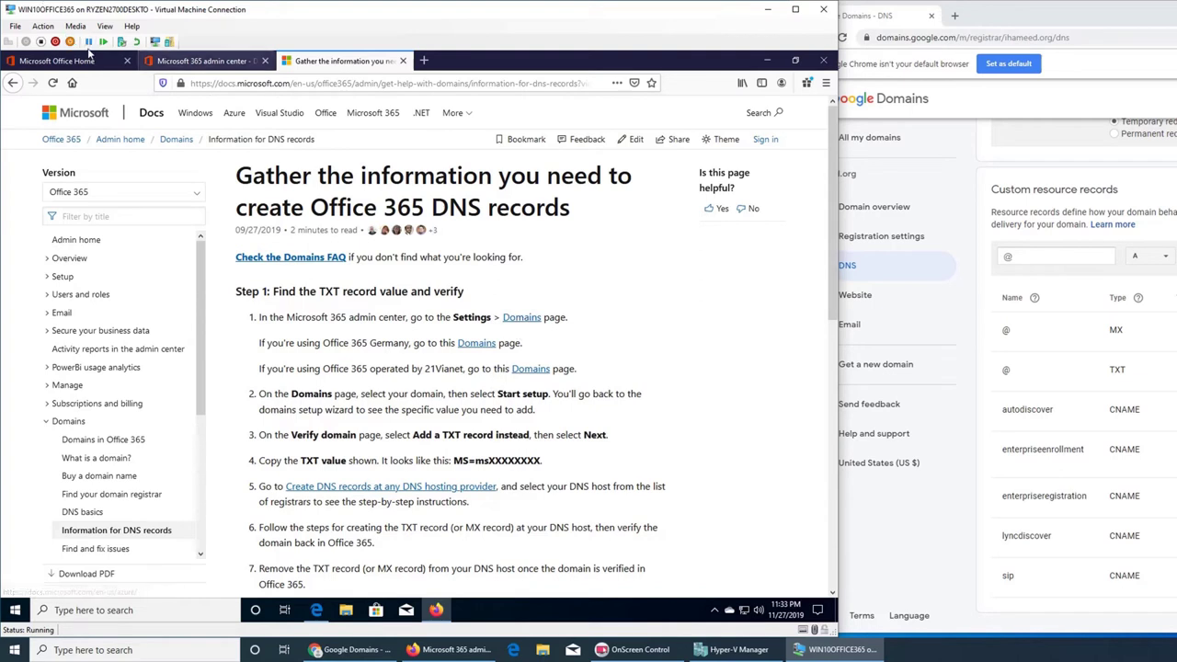
{"action": "left_click", "coordinate": [186, 62]}
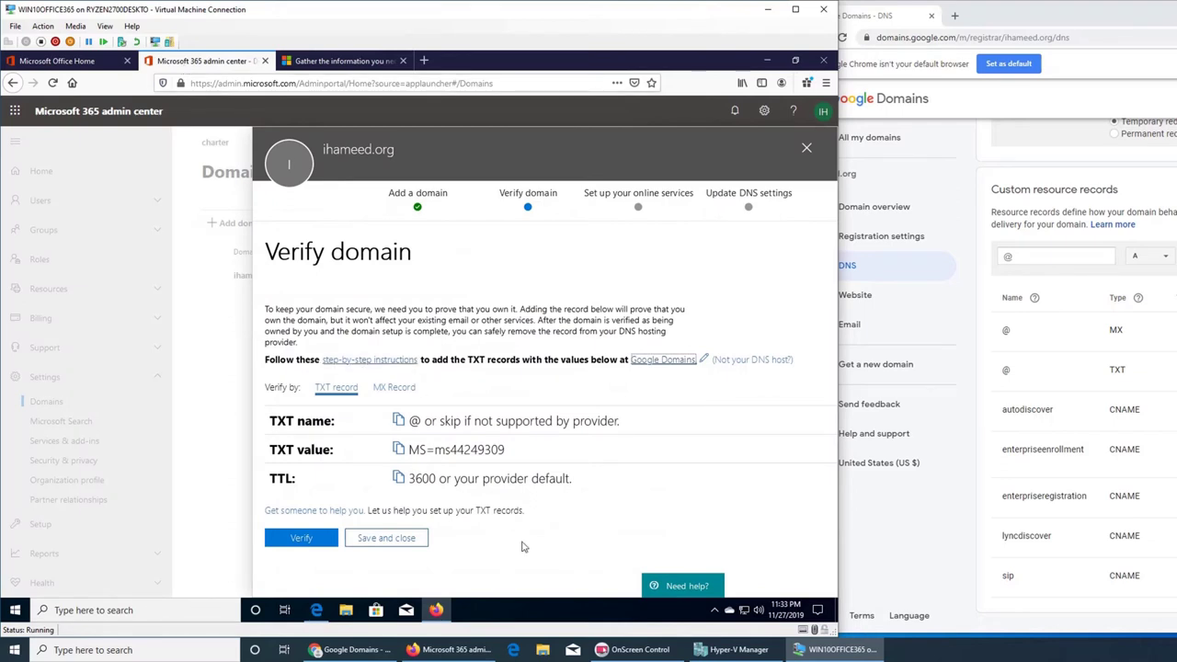
{"action": "left_click", "coordinate": [452, 454]}
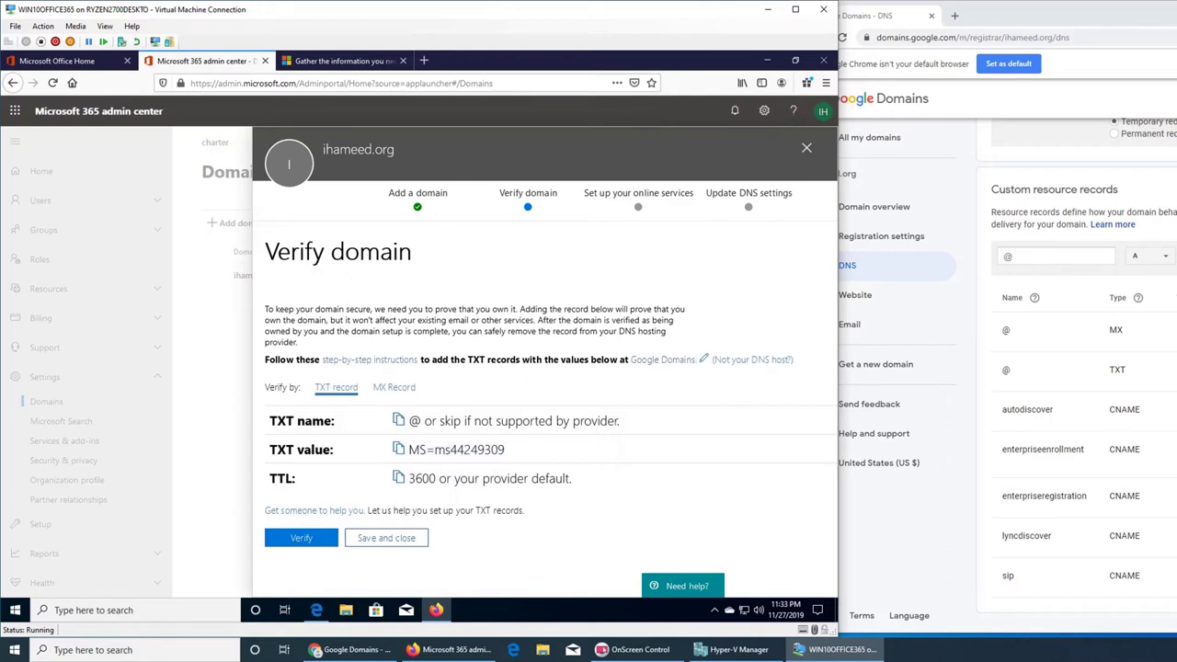
{"action": "left_click", "coordinate": [1048, 369]}
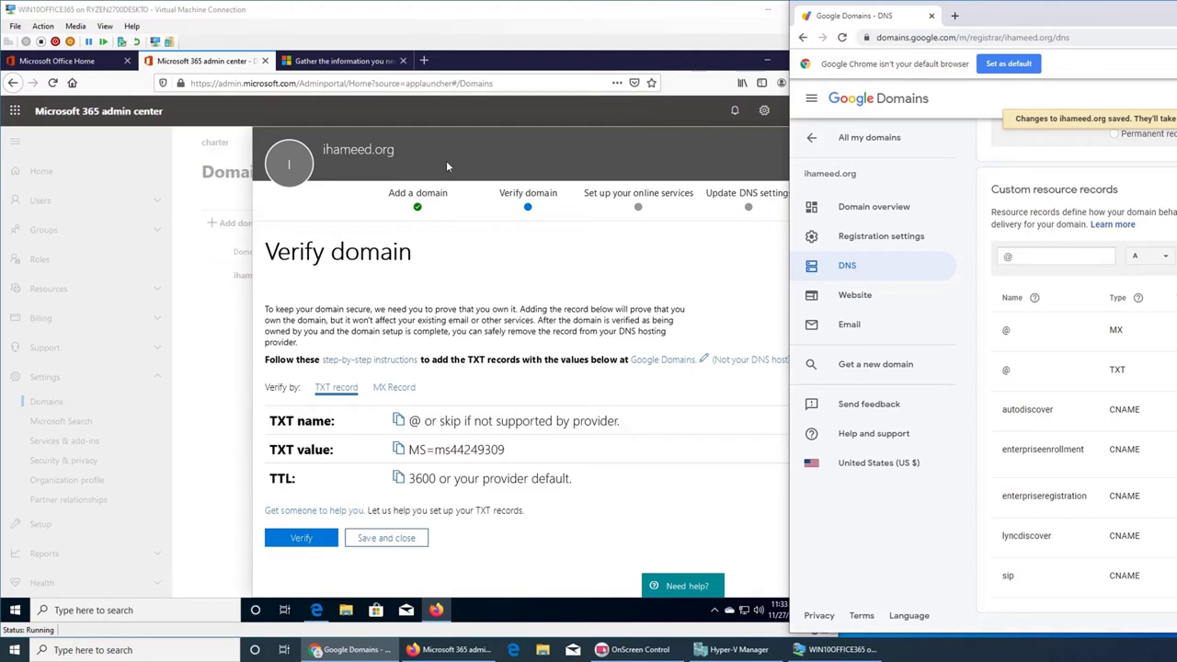
{"action": "left_click", "coordinate": [338, 60]}
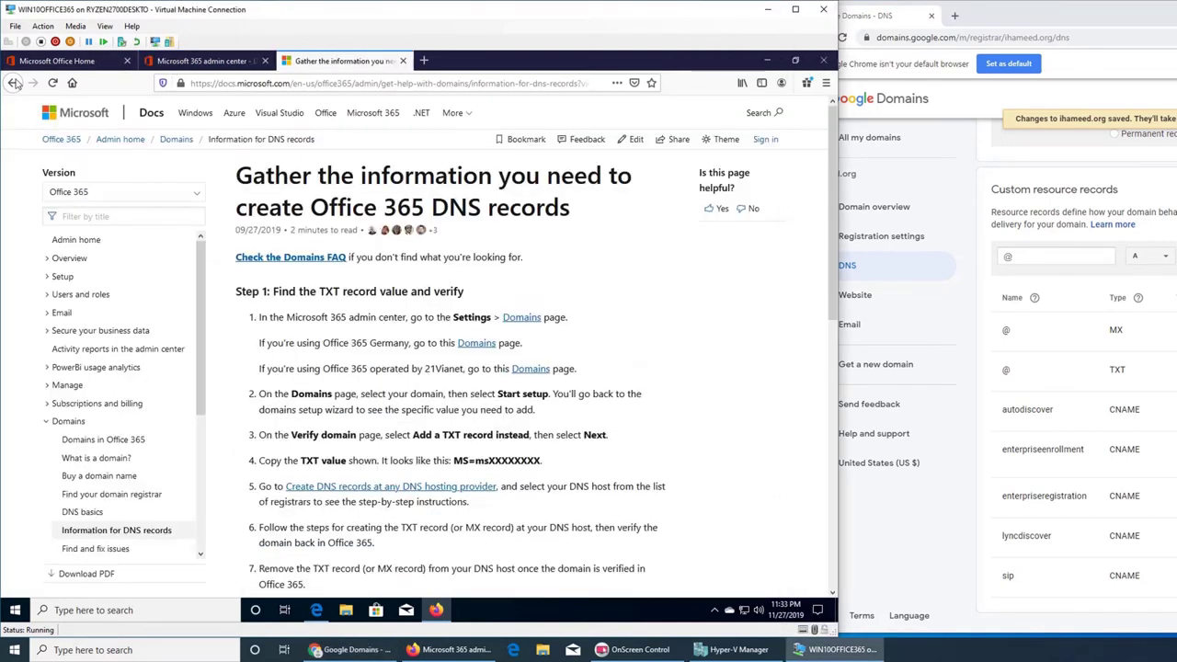
- Go back to the Google Domains DNS guide, scroll to its SPF TXT steps, and return to Google Domains
{"action": "left_click", "coordinate": [13, 85]}
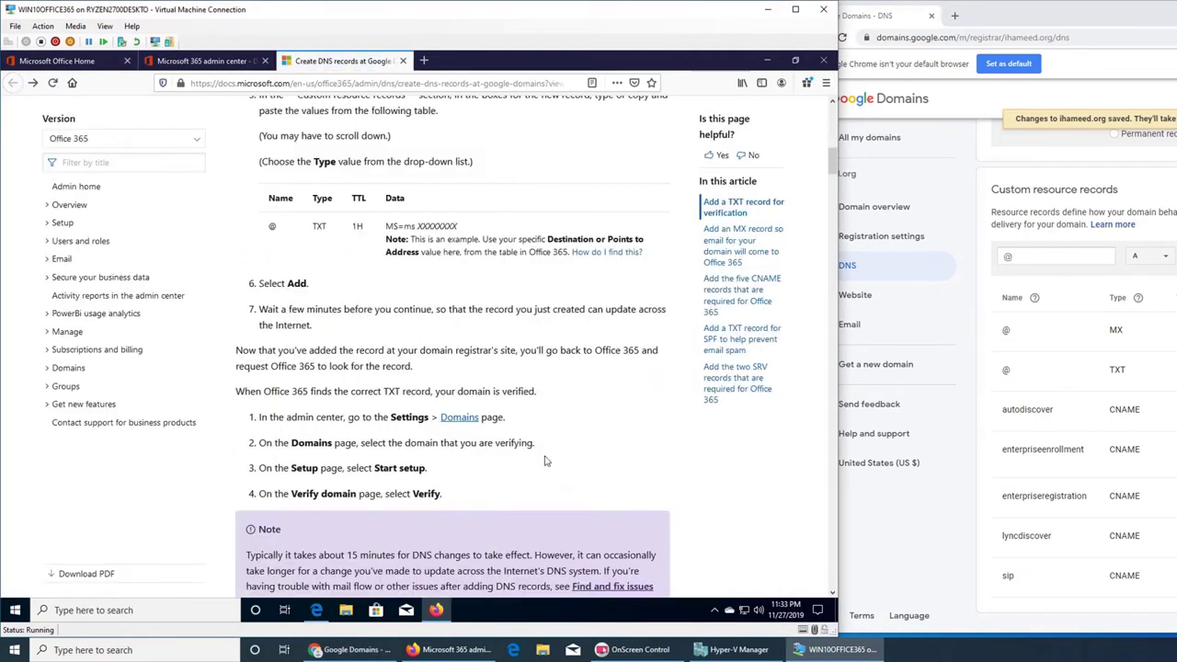
{"action": "scroll", "coordinate": [561, 448], "scroll_direction": "down", "scroll_amount": 10}
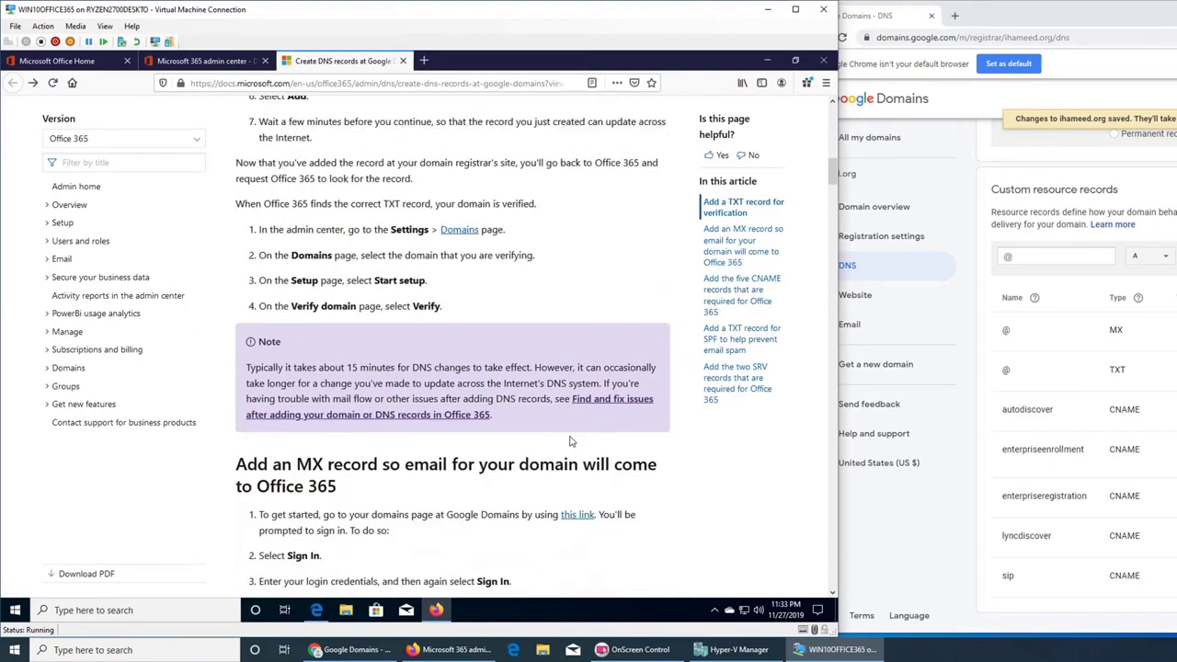
{"action": "scroll", "coordinate": [554, 446], "scroll_direction": "down", "scroll_amount": 10}
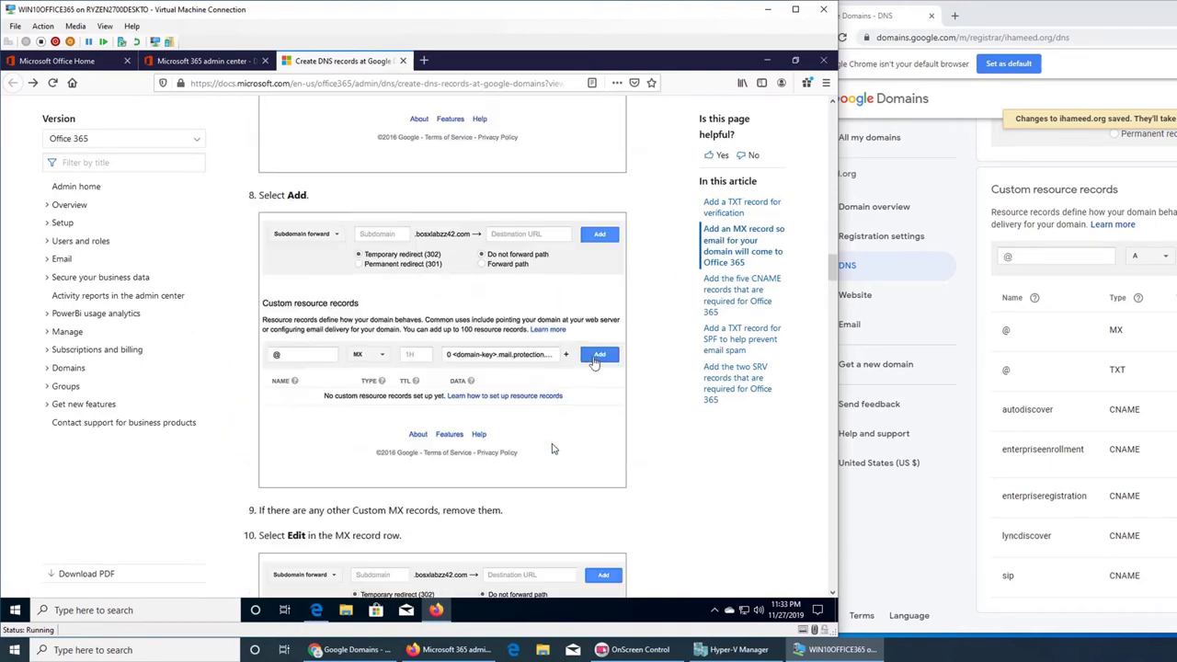
{"action": "scroll", "coordinate": [546, 448], "scroll_direction": "down", "scroll_amount": 10}
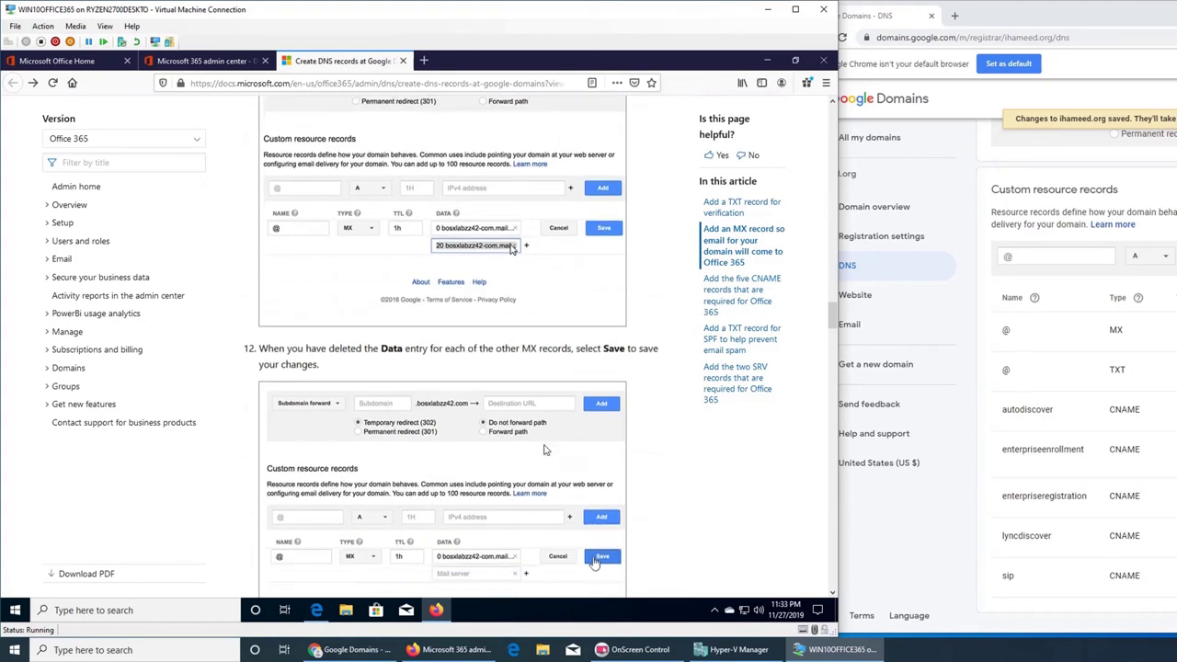
{"action": "scroll", "coordinate": [547, 449], "scroll_direction": "down", "scroll_amount": 10}
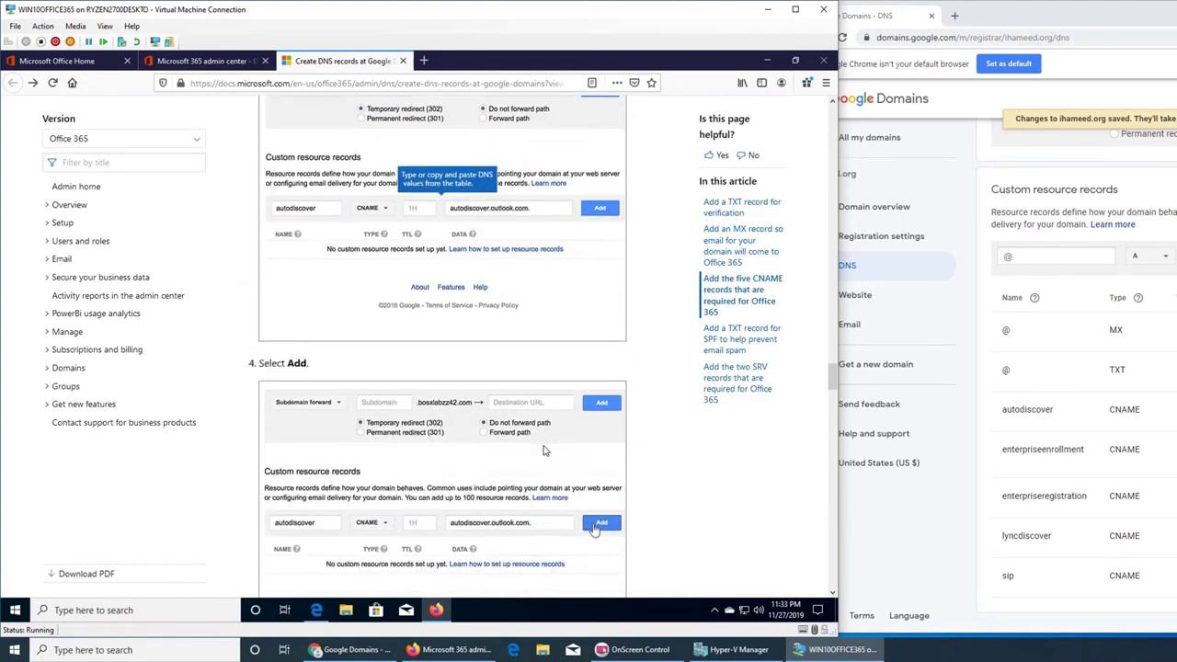
{"action": "scroll", "coordinate": [543, 451], "scroll_direction": "down", "scroll_amount": 2}
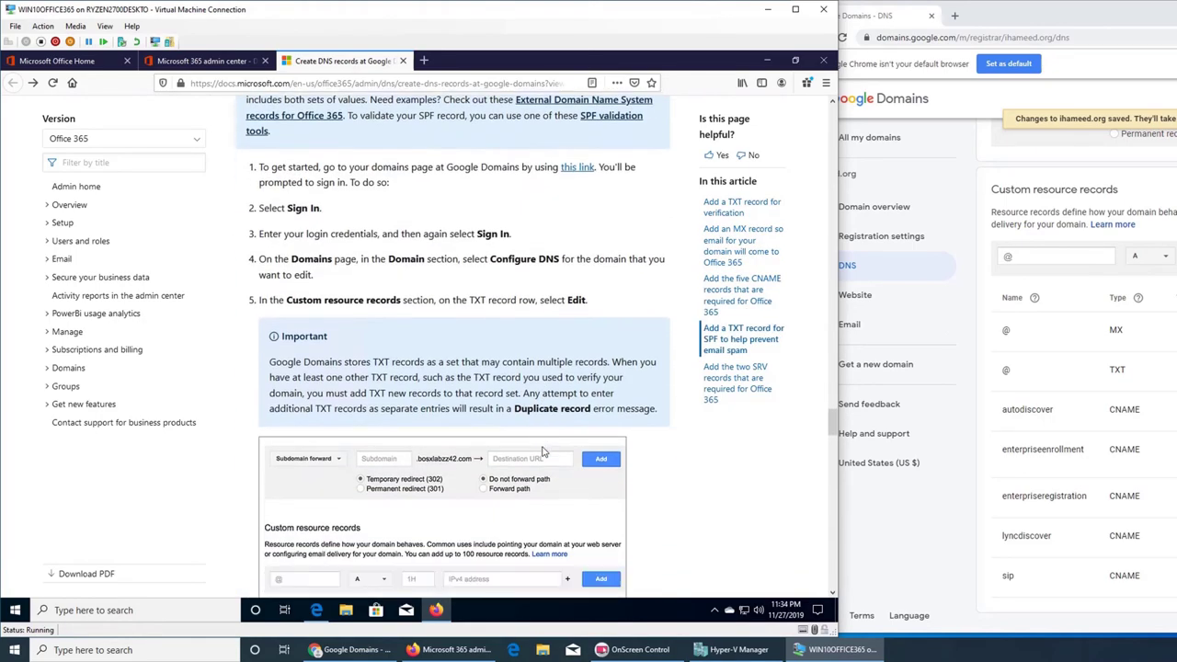
{"action": "scroll", "coordinate": [579, 421], "scroll_direction": "down", "scroll_amount": 5}
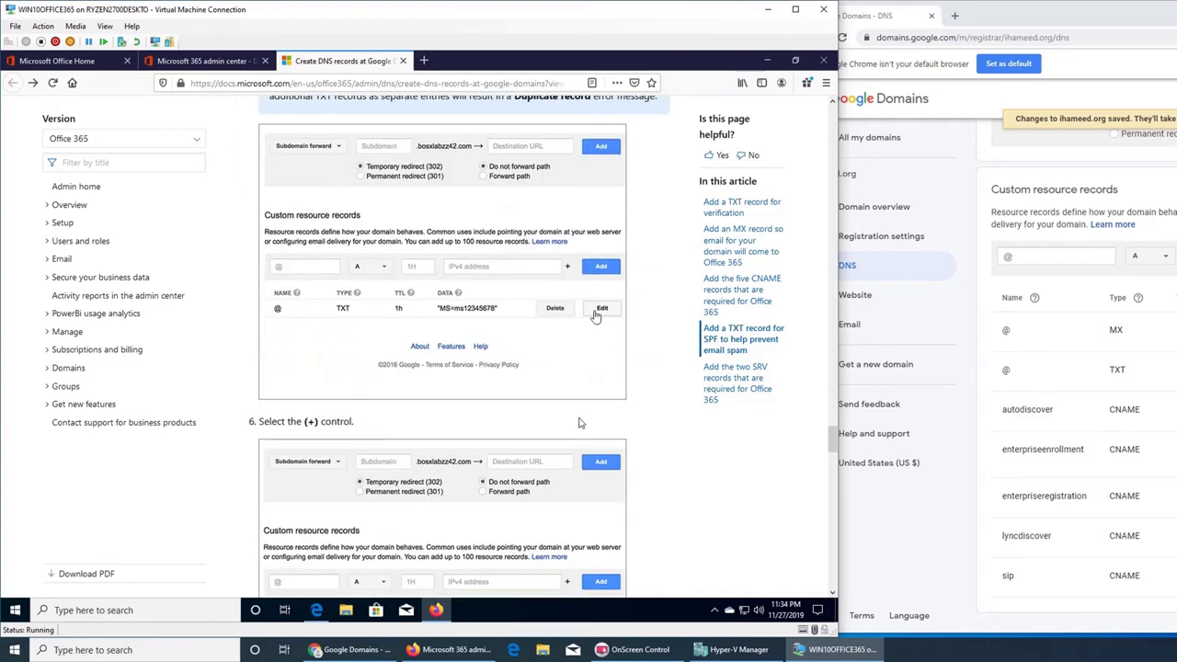
{"action": "scroll", "coordinate": [580, 424], "scroll_direction": "down", "scroll_amount": 10}
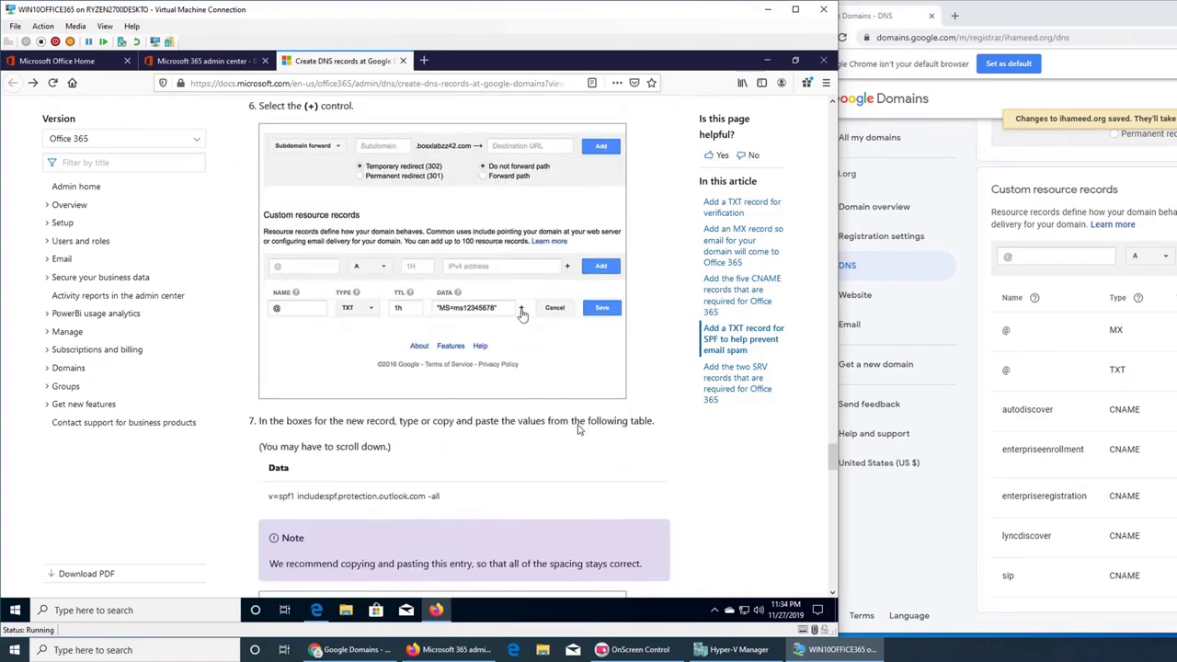
{"action": "scroll", "coordinate": [579, 430], "scroll_direction": "down", "scroll_amount": 6}
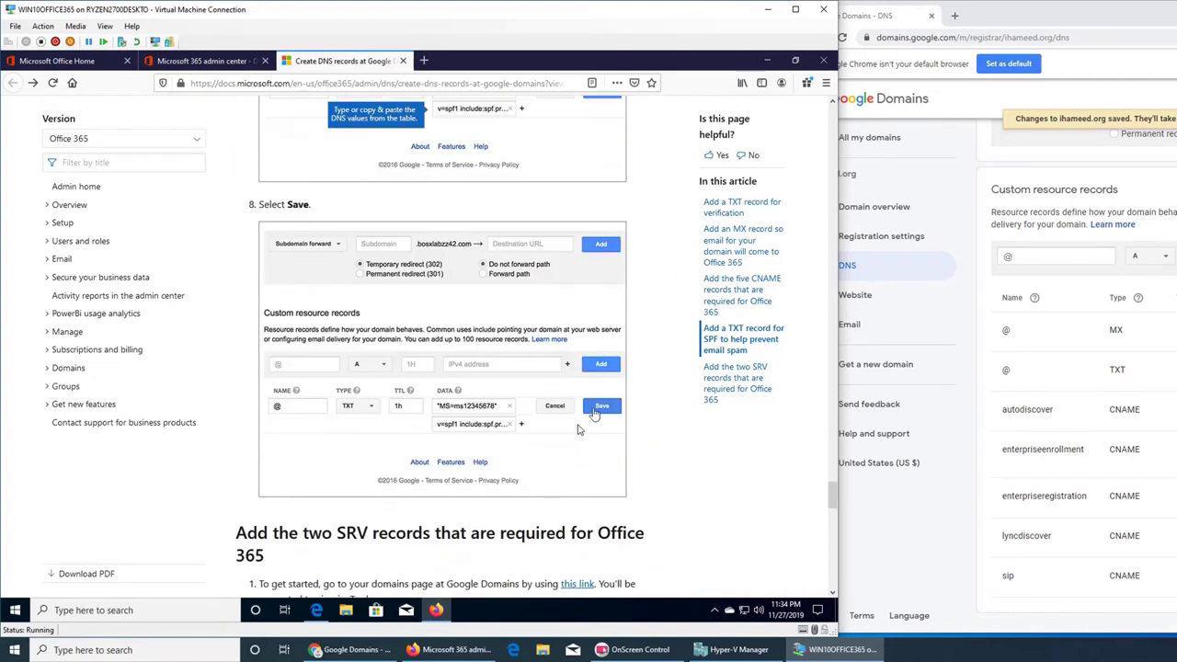
{"action": "scroll", "coordinate": [578, 430], "scroll_direction": "up", "scroll_amount": 20}
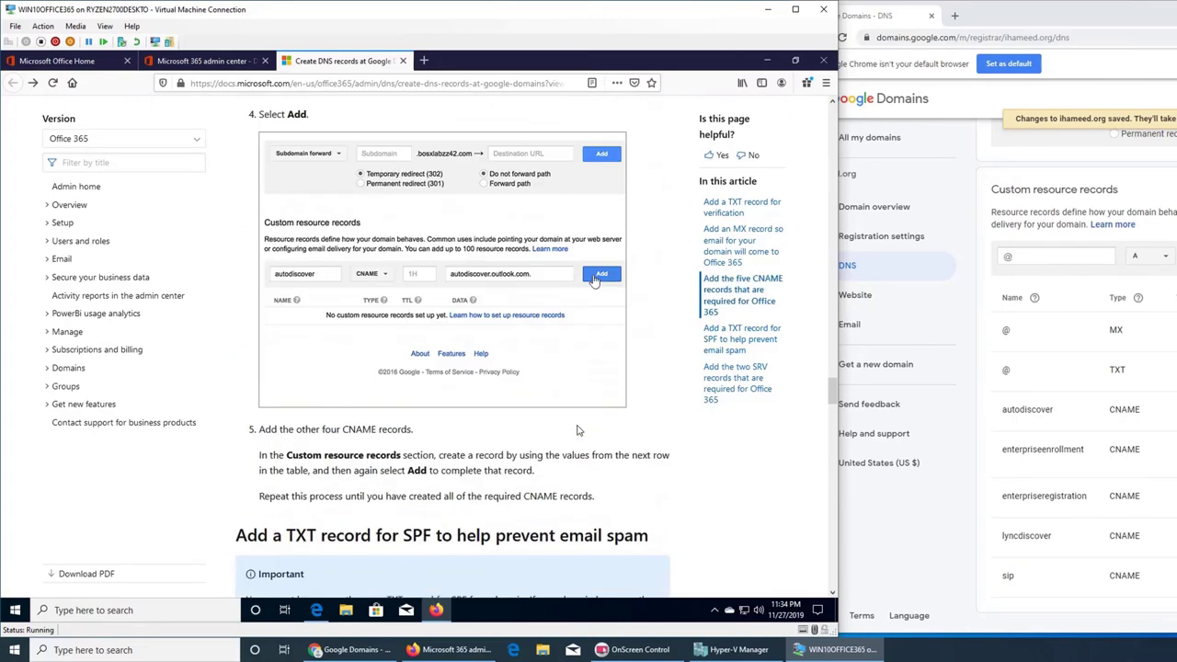
{"action": "scroll", "coordinate": [578, 429], "scroll_direction": "down", "scroll_amount": 7}
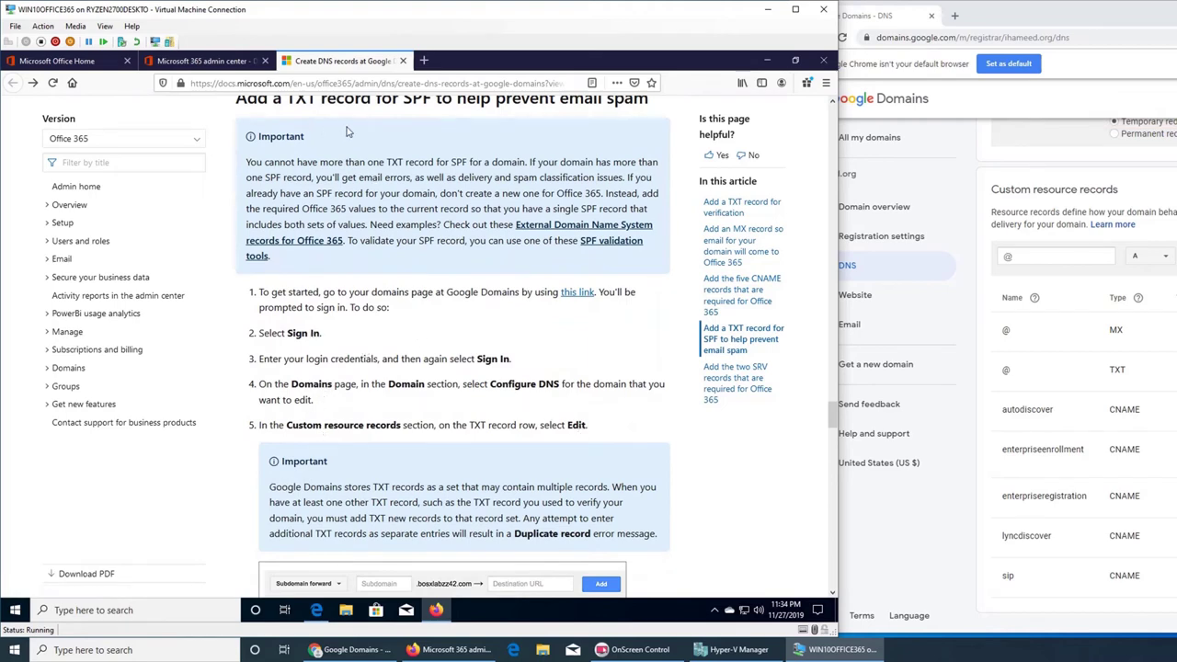
{"action": "scroll", "coordinate": [414, 126], "scroll_direction": "up", "scroll_amount": 2}
{"action": "scroll", "coordinate": [416, 162], "scroll_direction": "down", "scroll_amount": 3}
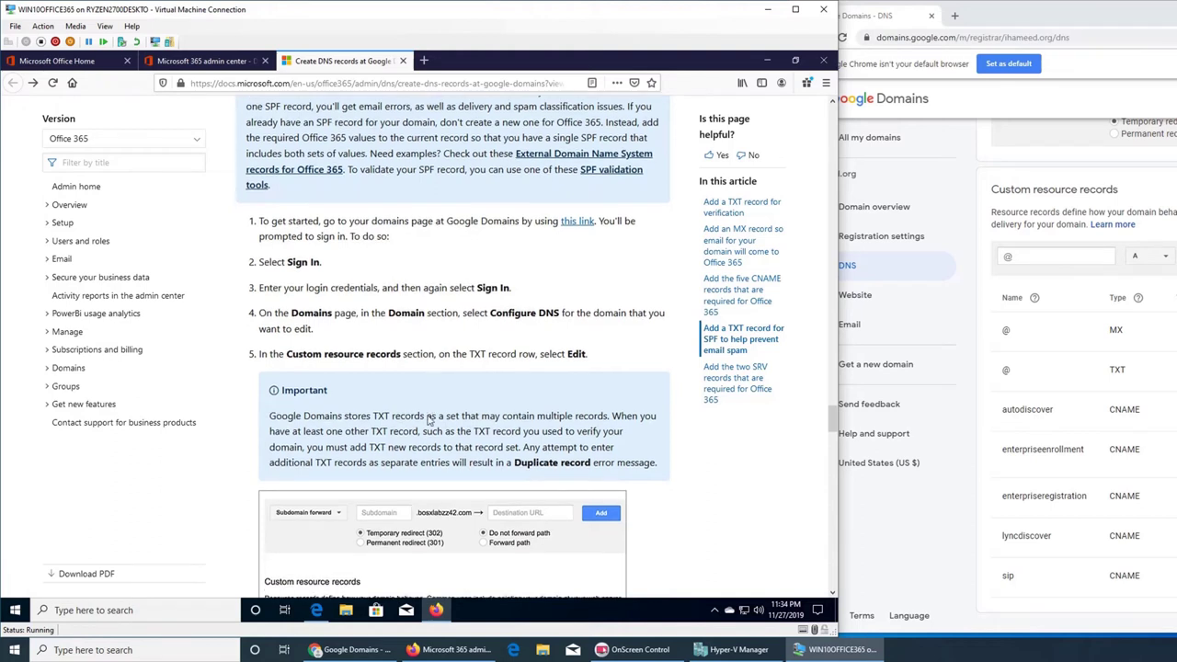
{"action": "scroll", "coordinate": [428, 416], "scroll_direction": "down", "scroll_amount": 3}
{"action": "scroll", "coordinate": [563, 318], "scroll_direction": "down", "scroll_amount": 6}
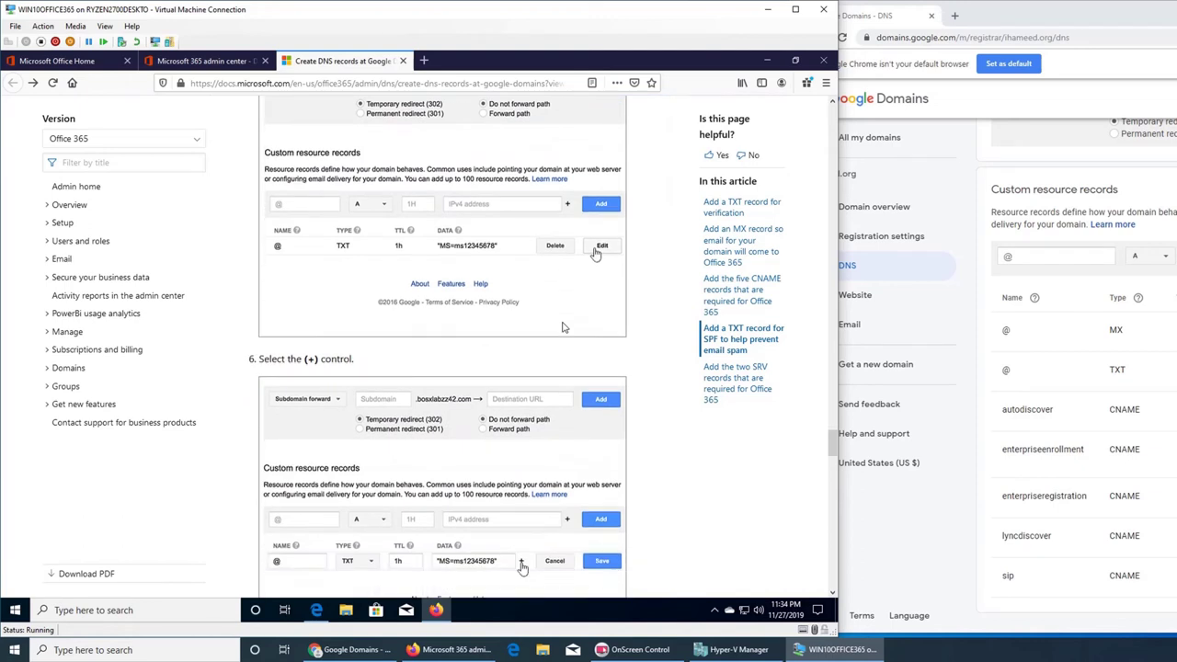
{"action": "scroll", "coordinate": [564, 327], "scroll_direction": "down", "scroll_amount": 1}
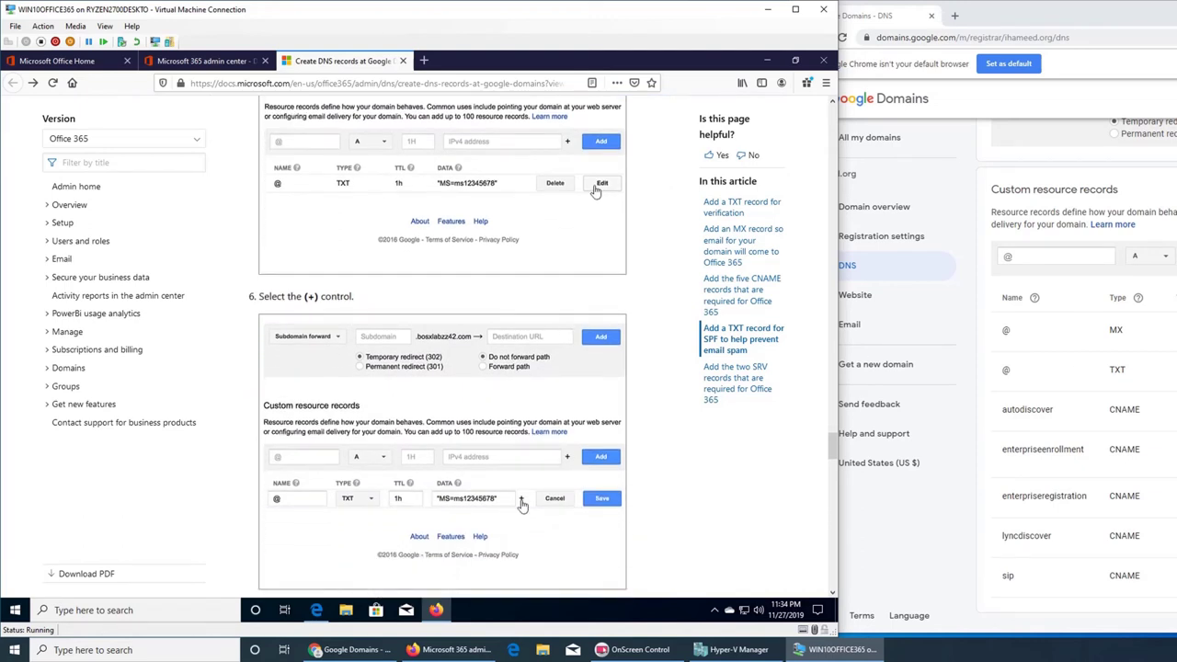
{"action": "key", "text": "alt+Tab"}
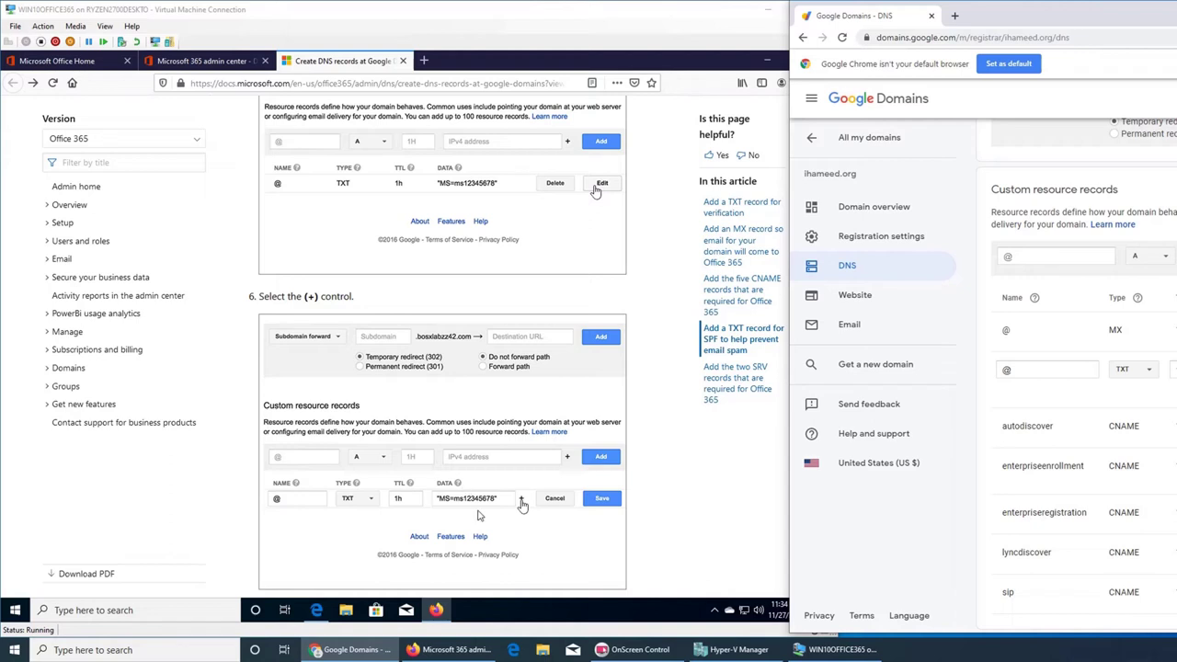
- Select the SPF value v=spf1 include:spf.protection.outlook.com -all in the guide
{"action": "left_click", "coordinate": [683, 511]}
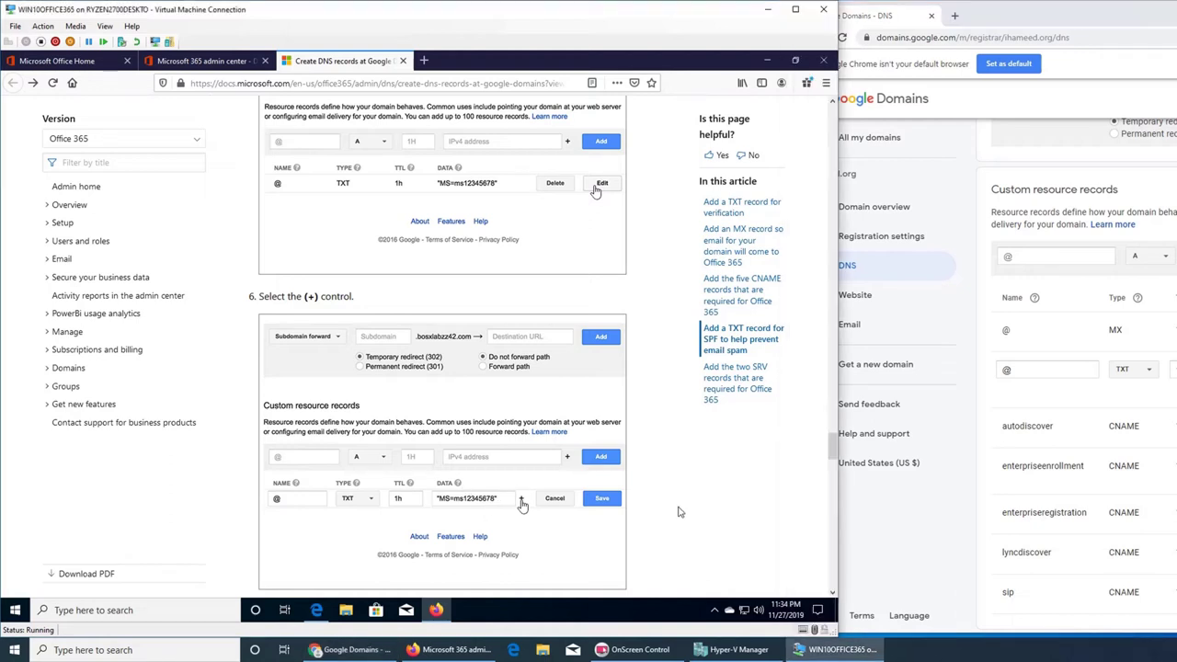
{"action": "scroll", "coordinate": [522, 457], "scroll_direction": "down", "scroll_amount": 4}
{"action": "scroll", "coordinate": [524, 457], "scroll_direction": "down", "scroll_amount": 3}
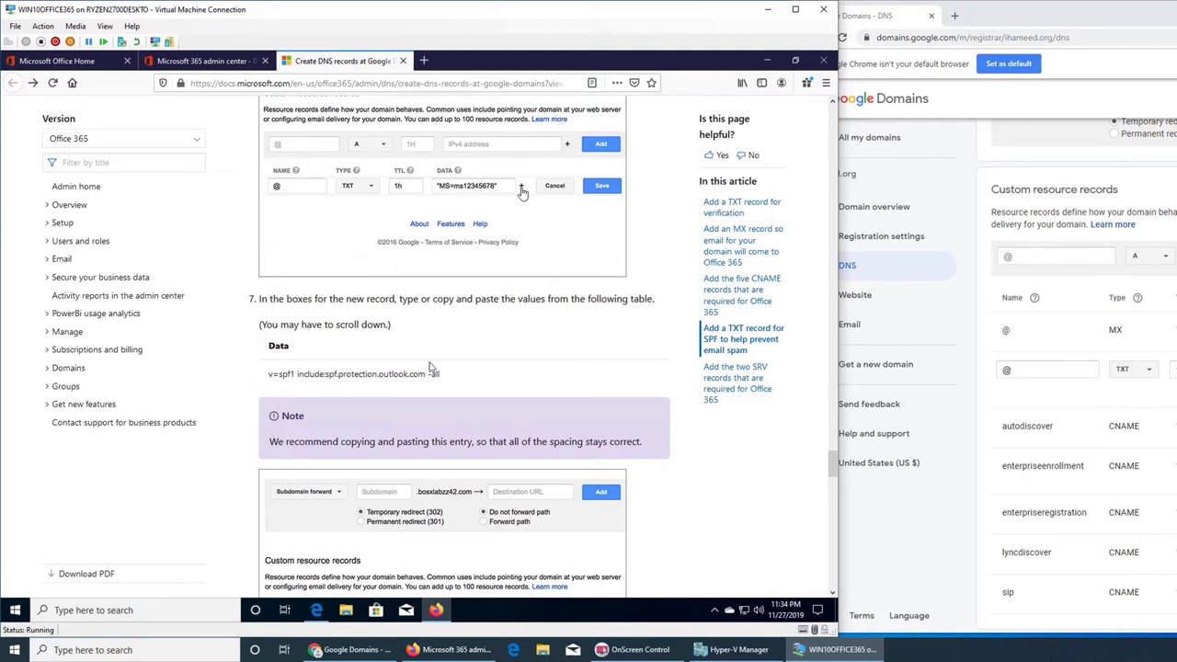
{"action": "triple_click", "coordinate": [354, 377]}
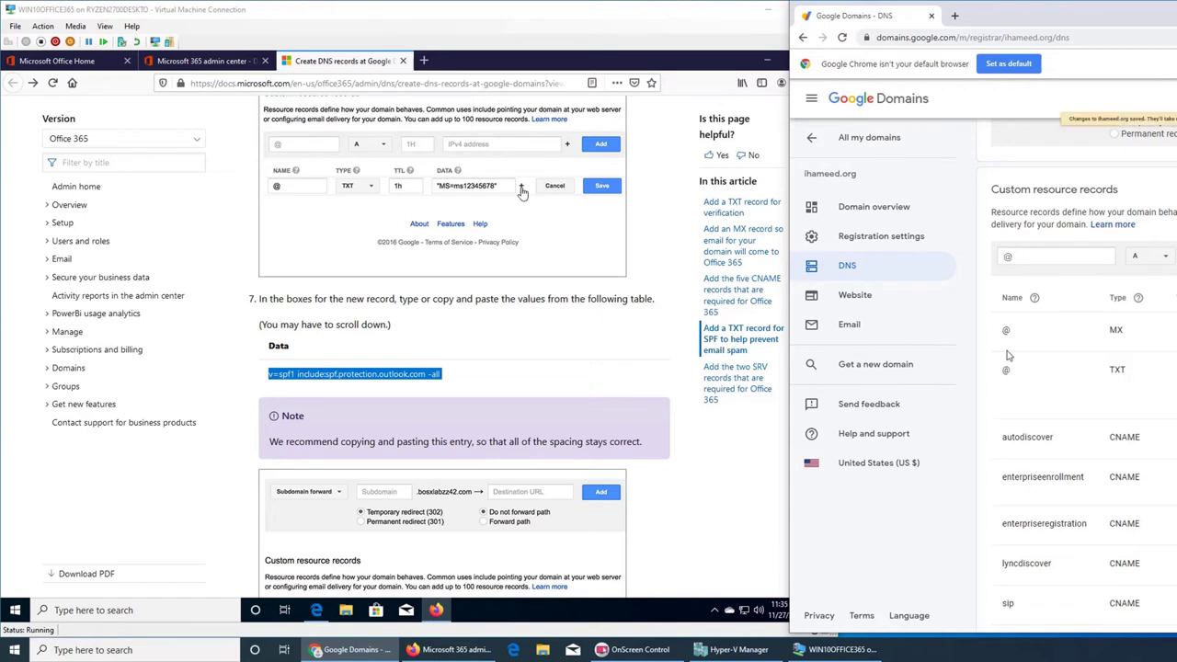
- Scroll the guide down to the section on the two required SRV records
{"action": "left_click", "coordinate": [674, 488]}
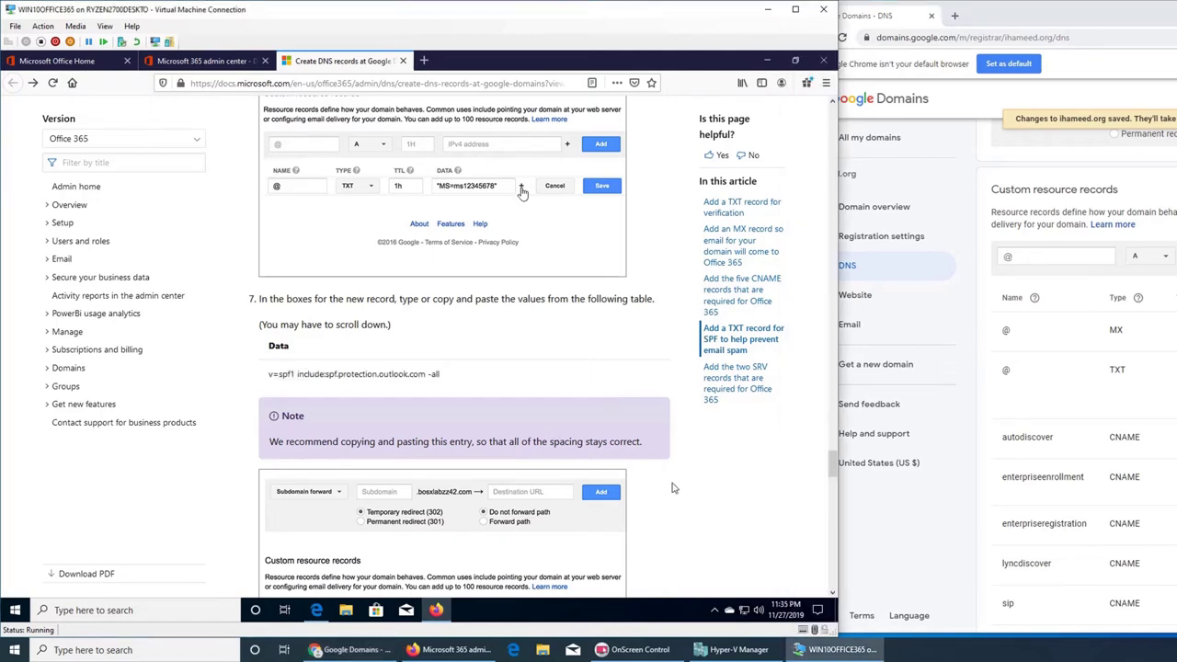
{"action": "scroll", "coordinate": [674, 488], "scroll_direction": "down", "scroll_amount": 5}
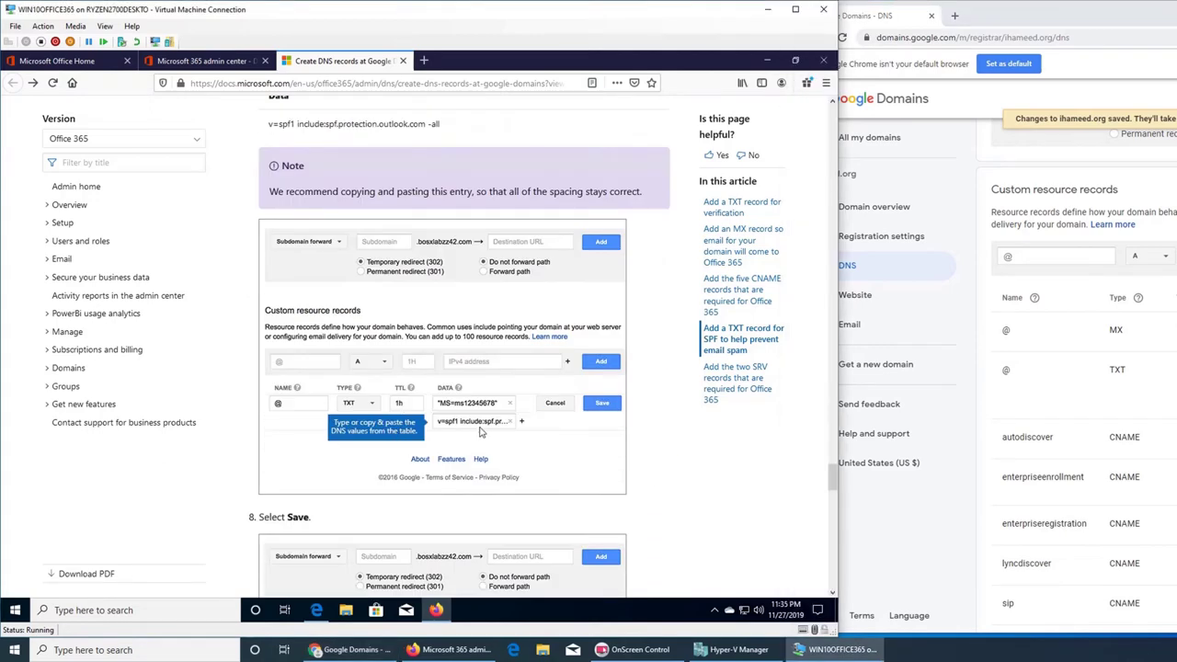
{"action": "scroll", "coordinate": [570, 478], "scroll_direction": "down", "scroll_amount": 3}
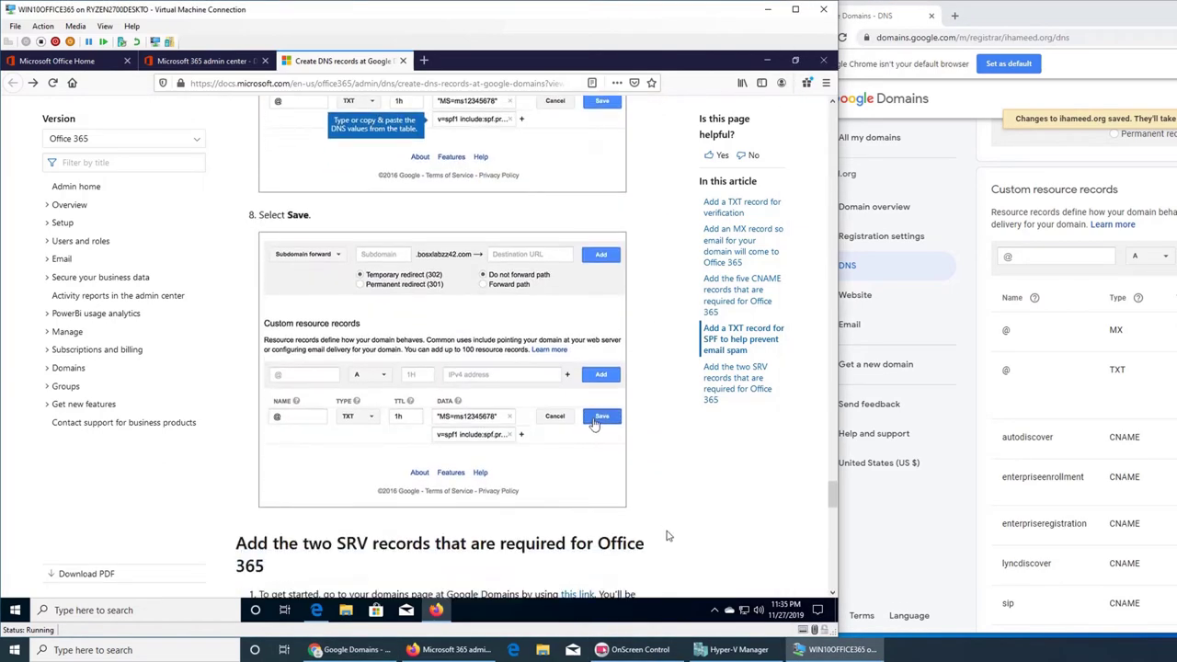
{"action": "scroll", "coordinate": [669, 536], "scroll_direction": "down", "scroll_amount": 3}
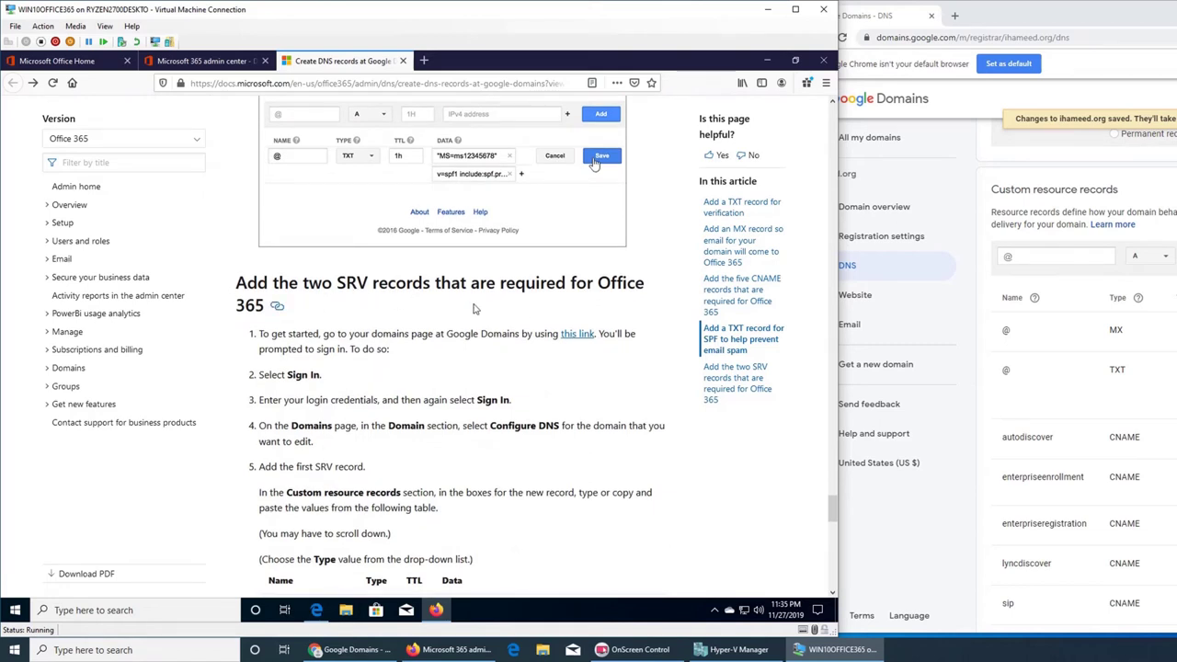
- Create a new record named _sip._tls with type SRV
{"action": "scroll", "coordinate": [533, 323], "scroll_direction": "down", "scroll_amount": 2}
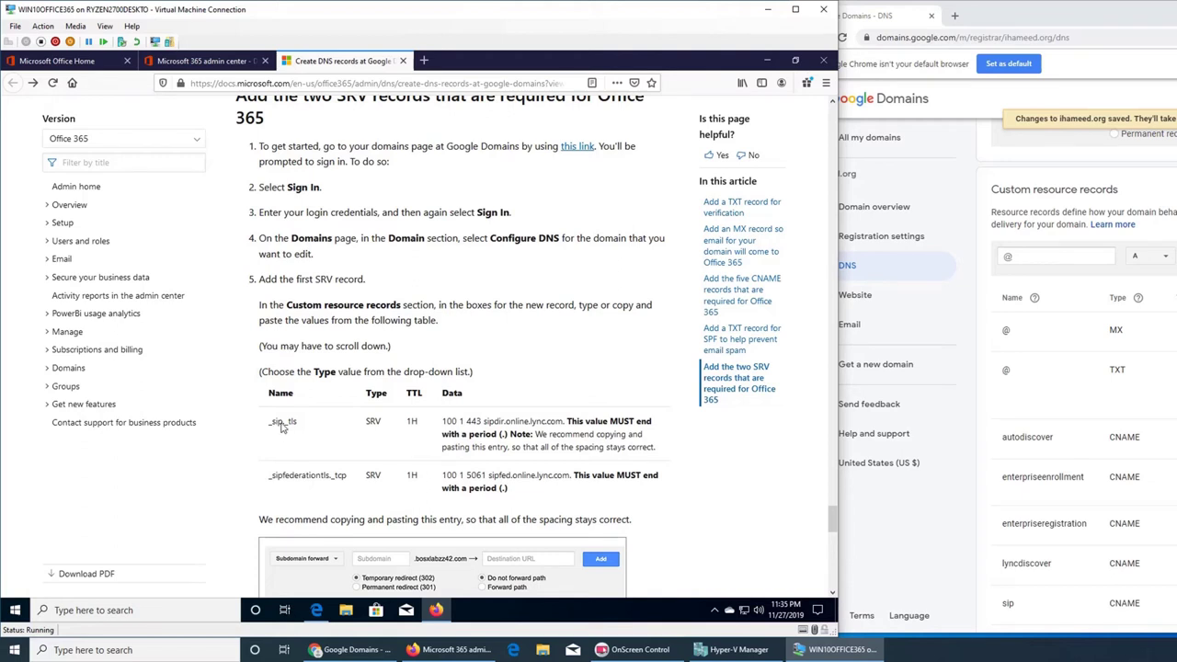
{"action": "double_click", "coordinate": [283, 423]}
{"action": "key", "text": "ctrl+c"}
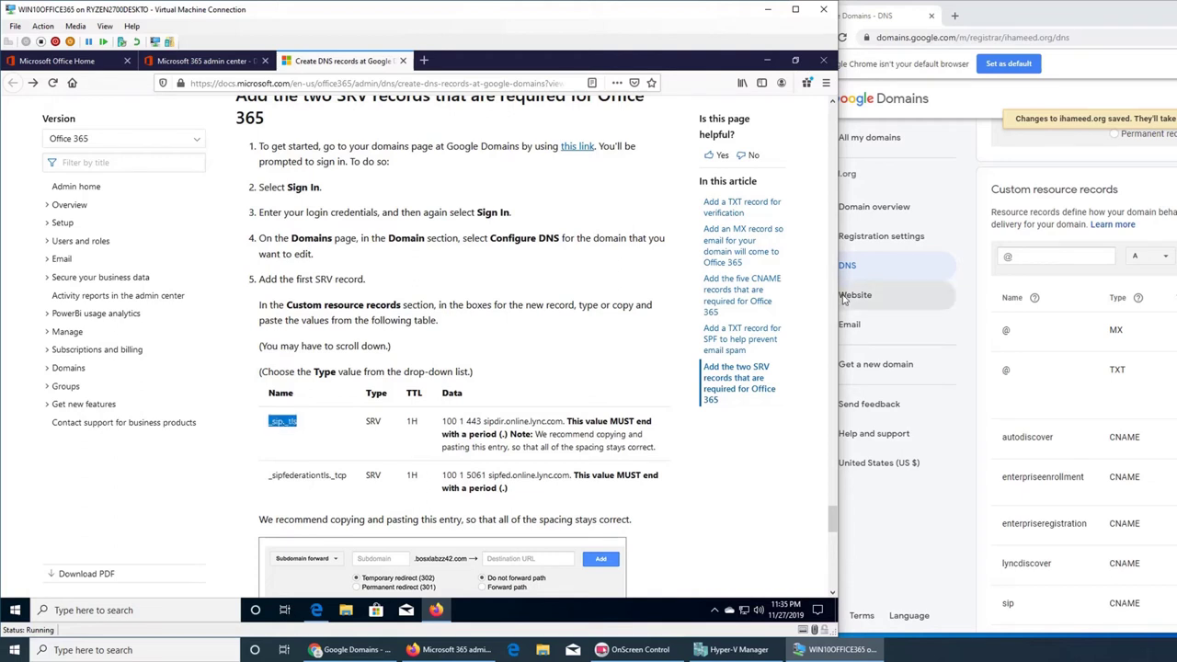
{"action": "scroll", "coordinate": [673, 313], "scroll_direction": "down", "scroll_amount": 1}
{"action": "scroll", "coordinate": [674, 312], "scroll_direction": "down", "scroll_amount": 3}
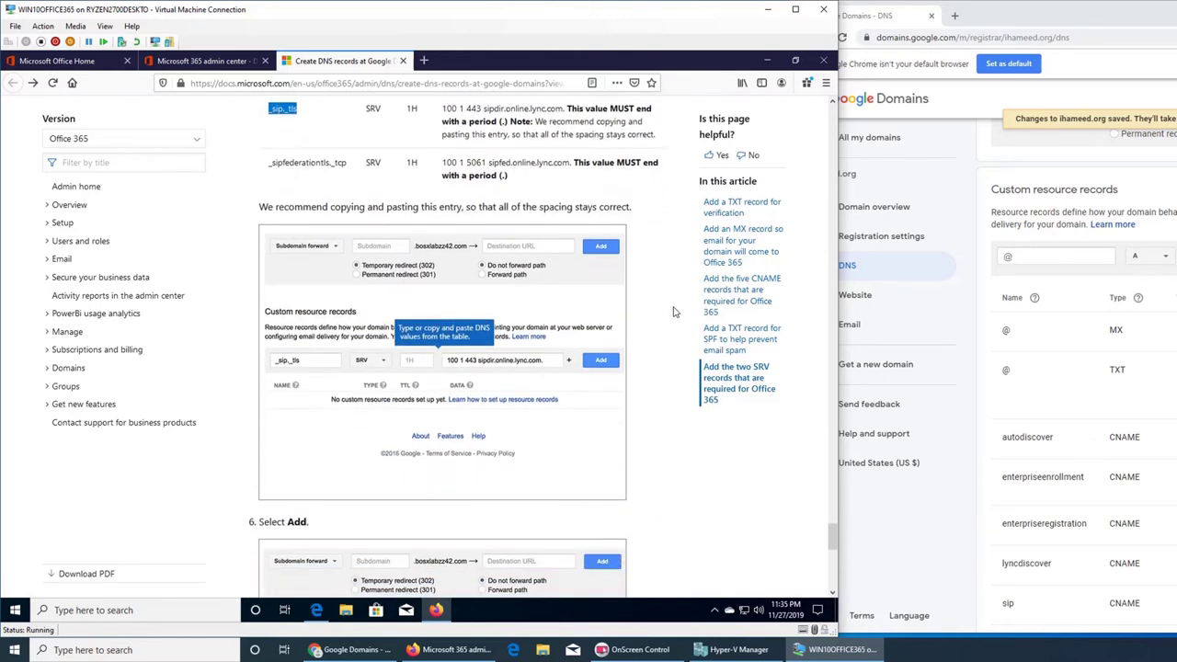
{"action": "left_click", "coordinate": [1030, 253]}
{"action": "key", "text": "ctrl+v"}
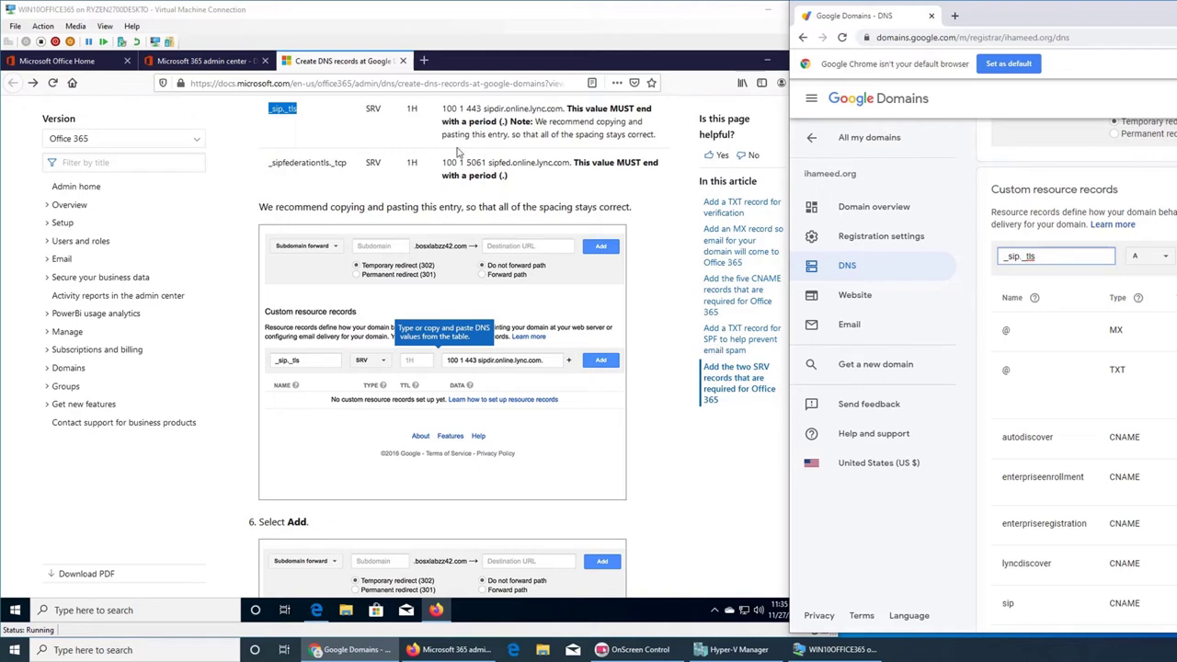
{"action": "left_click", "coordinate": [1160, 258]}
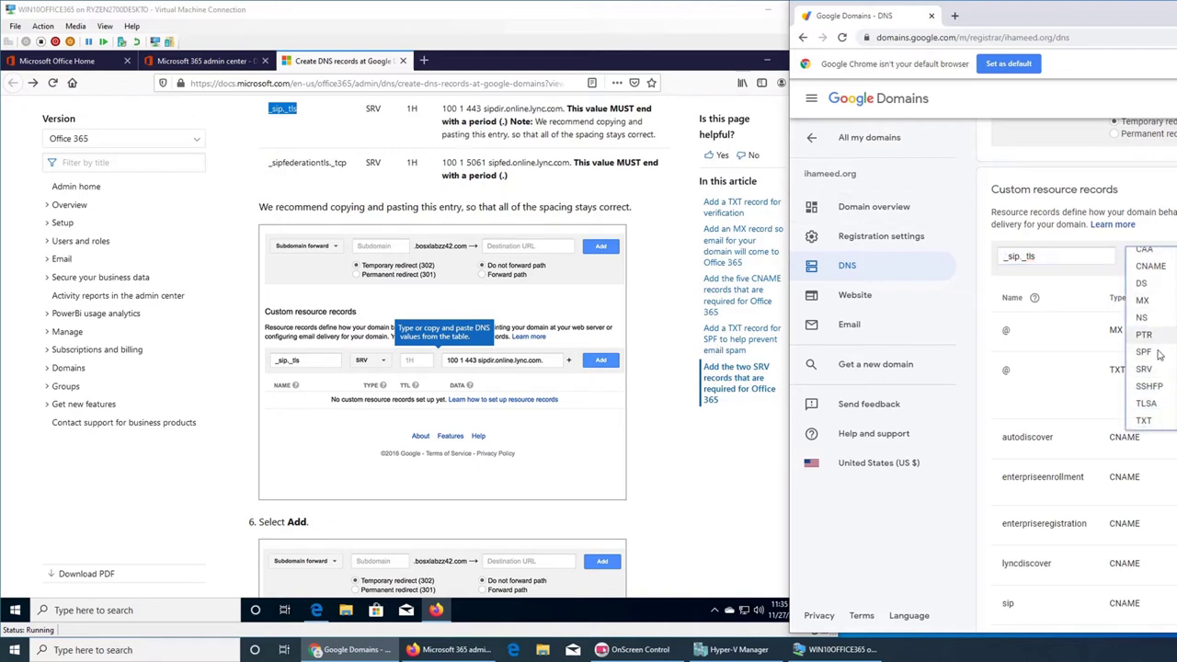
{"action": "left_click", "coordinate": [1149, 369]}
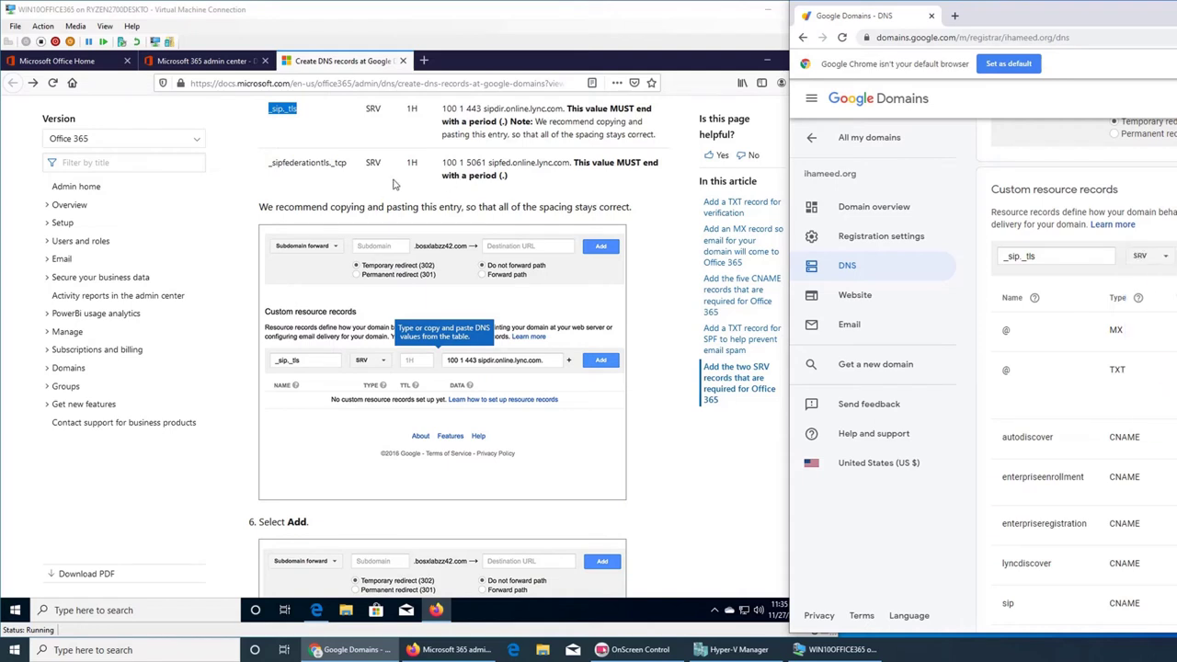
- Select the data value 100 1 5061 sipfed.online.lync.com. and the _sipfederationtls._tcp name in the guide
{"action": "double_click", "coordinate": [450, 163]}
{"action": "triple_click", "coordinate": [449, 162]}
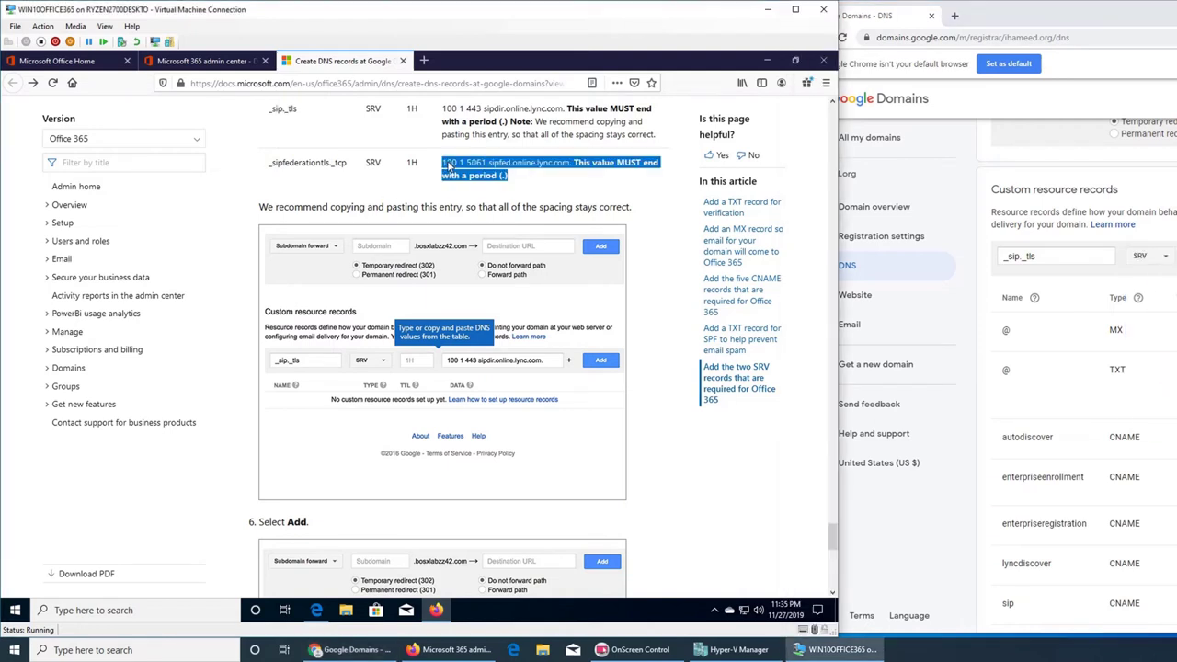
{"action": "left_click", "coordinate": [509, 164]}
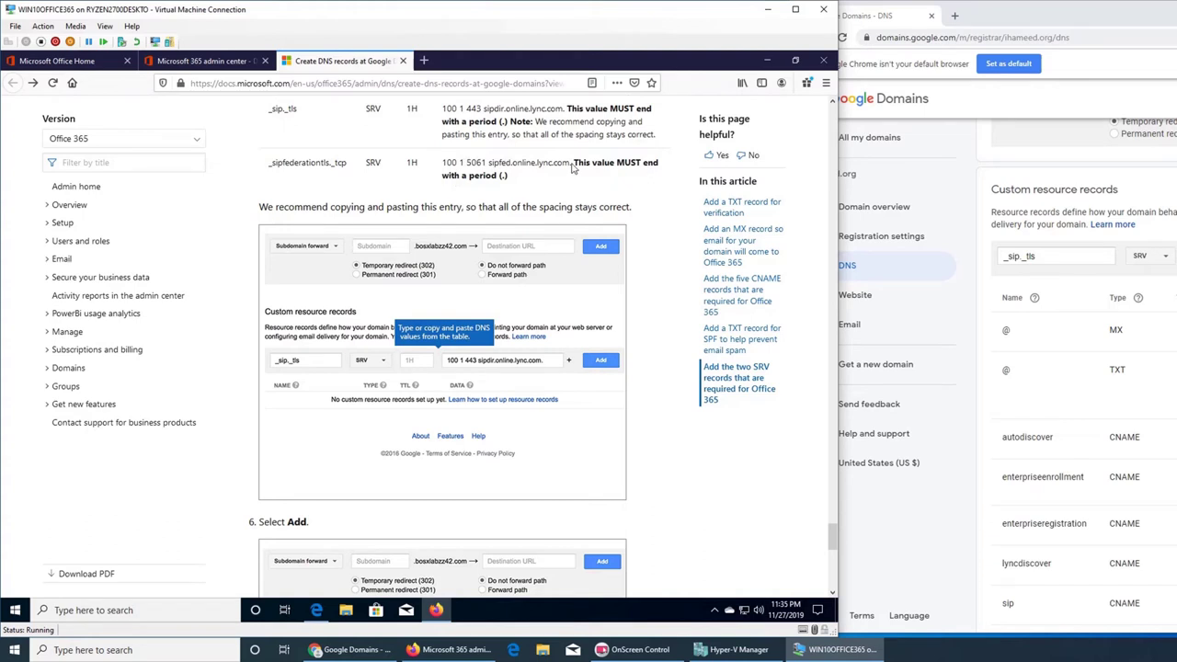
{"action": "left_click_drag", "start_coordinate": [572, 164], "coordinate": [444, 166]}
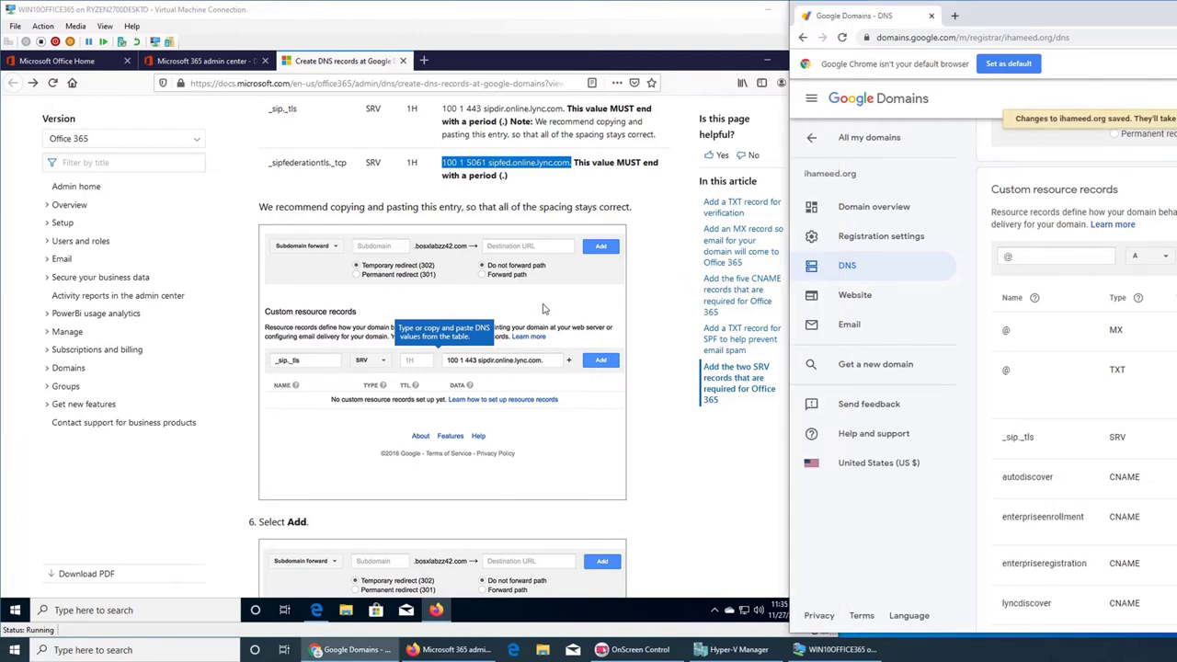
{"action": "left_click", "coordinate": [679, 439]}
{"action": "scroll", "coordinate": [680, 439], "scroll_direction": "down", "scroll_amount": 3}
{"action": "scroll", "coordinate": [681, 439], "scroll_direction": "up", "scroll_amount": 4}
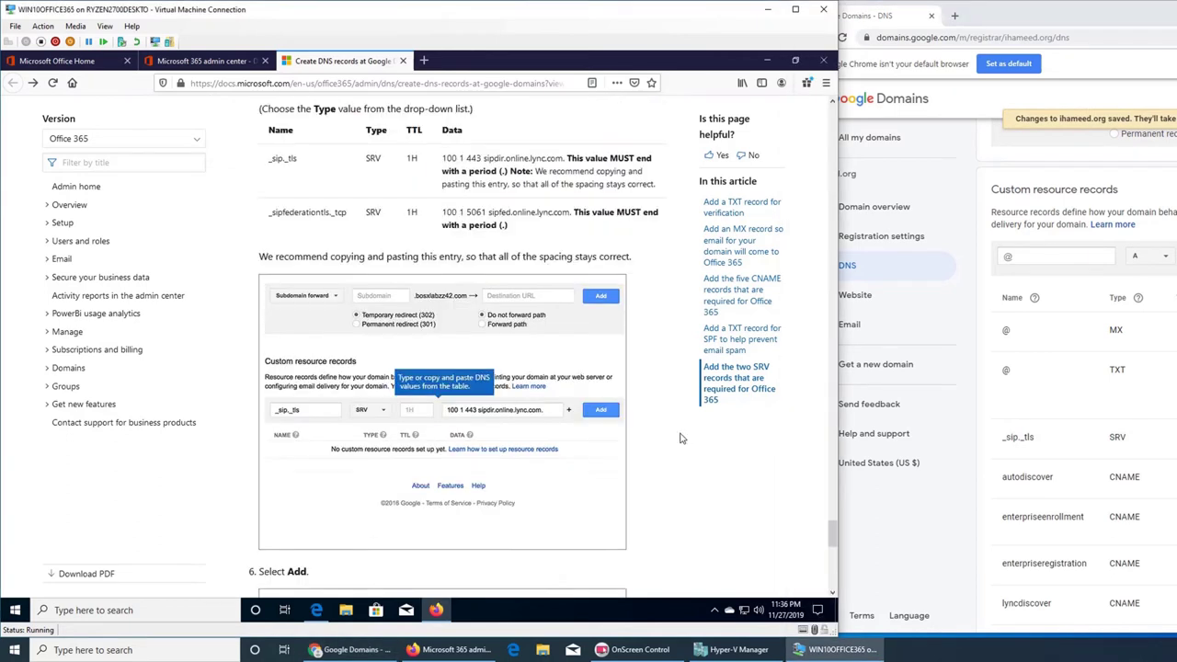
{"action": "triple_click", "coordinate": [295, 230]}
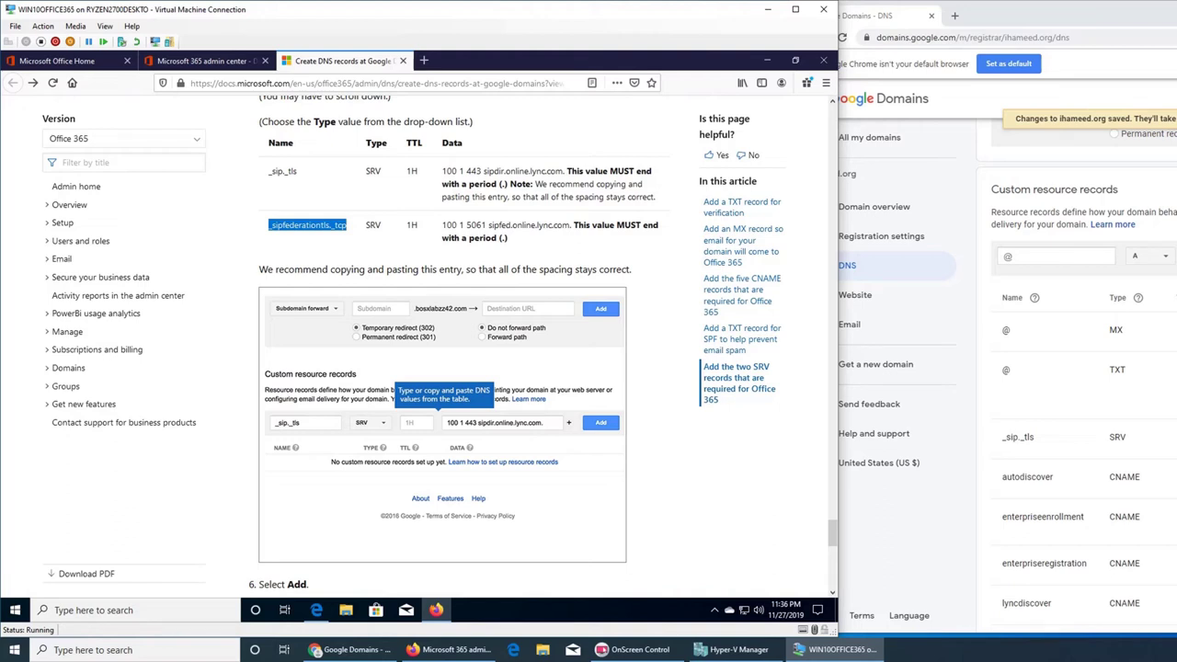
- Re-save the _sip._tls SRV record with data 100 1 443 sipdir.online.lync.com
{"action": "left_click", "coordinate": [1018, 437]}
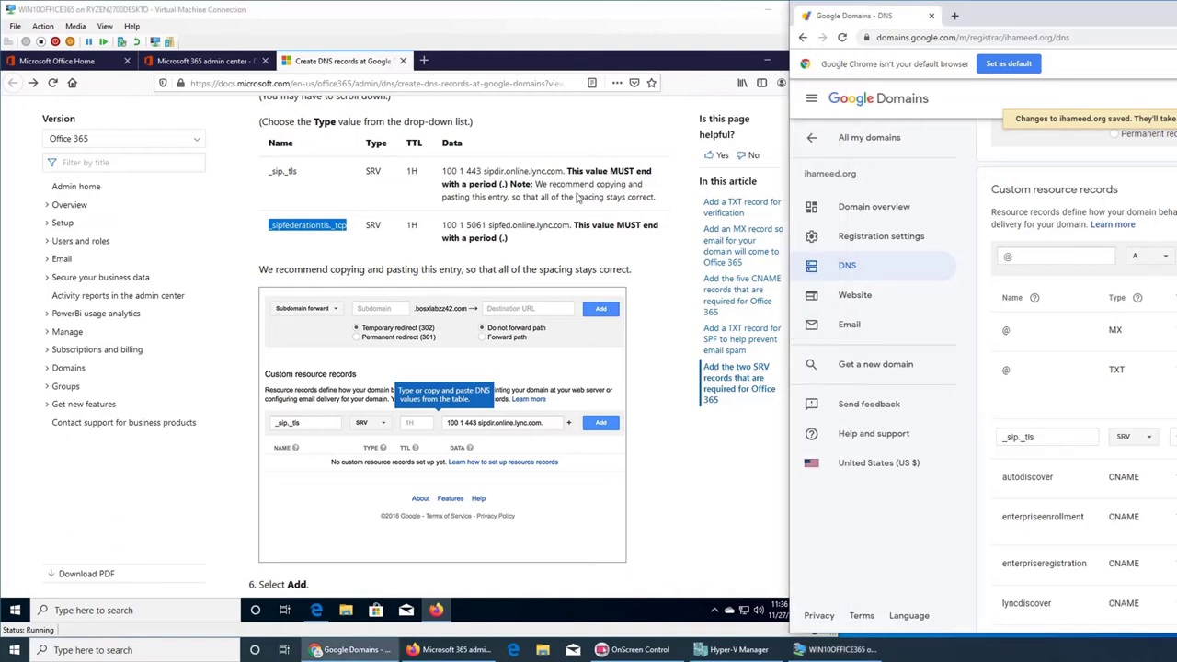
{"action": "left_click", "coordinate": [493, 175]}
{"action": "triple_click", "coordinate": [489, 175]}
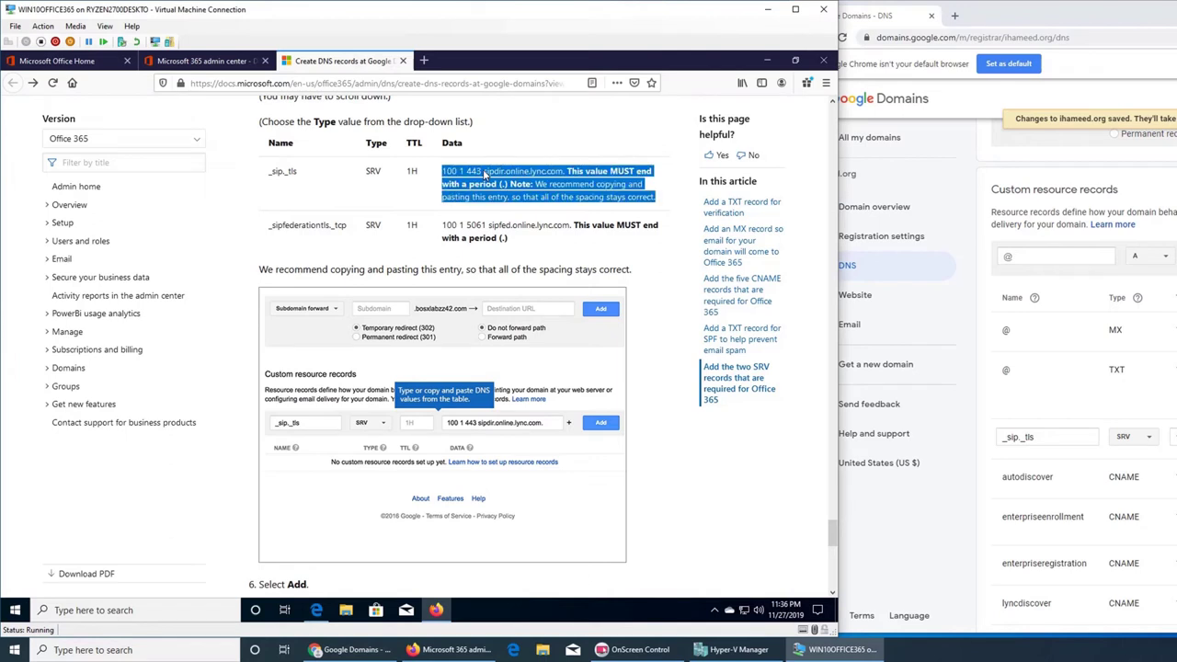
{"action": "left_click", "coordinate": [487, 174]}
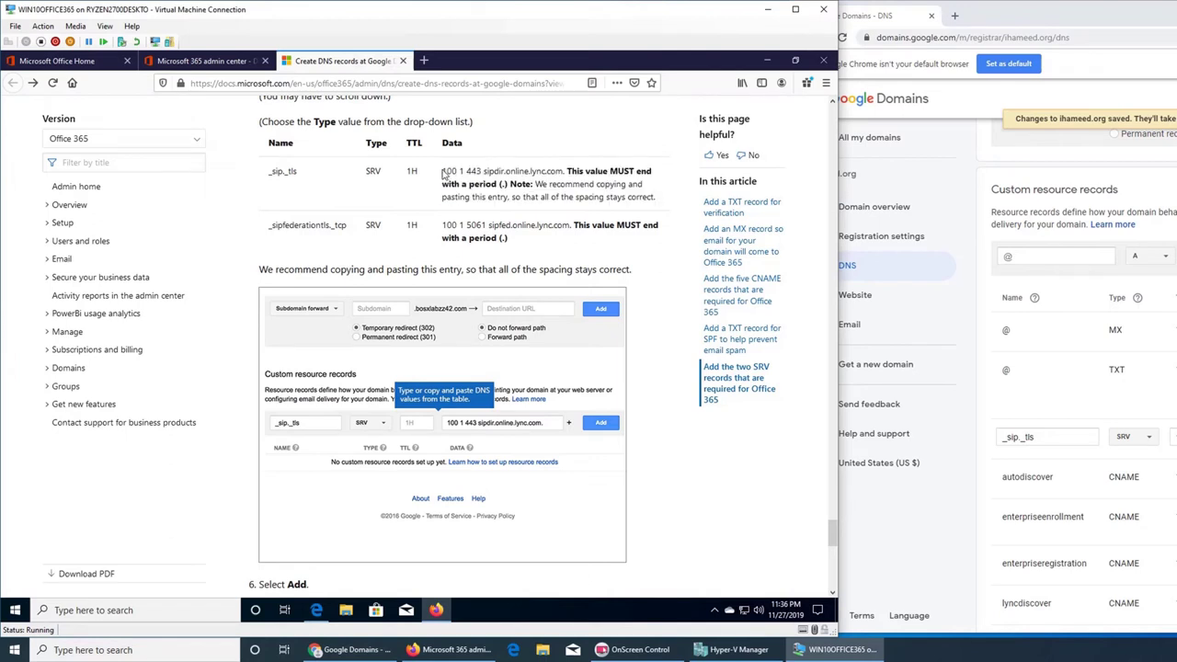
{"action": "left_click_drag", "start_coordinate": [444, 173], "coordinate": [565, 173]}
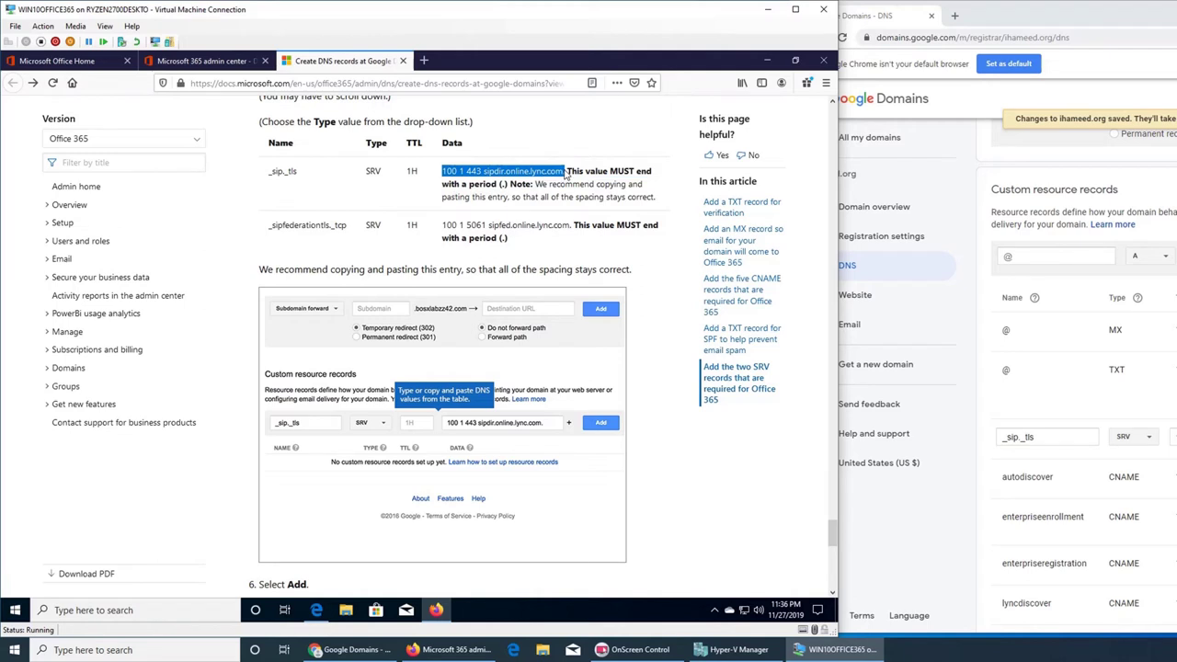
{"action": "key", "text": "alt+Tab"}
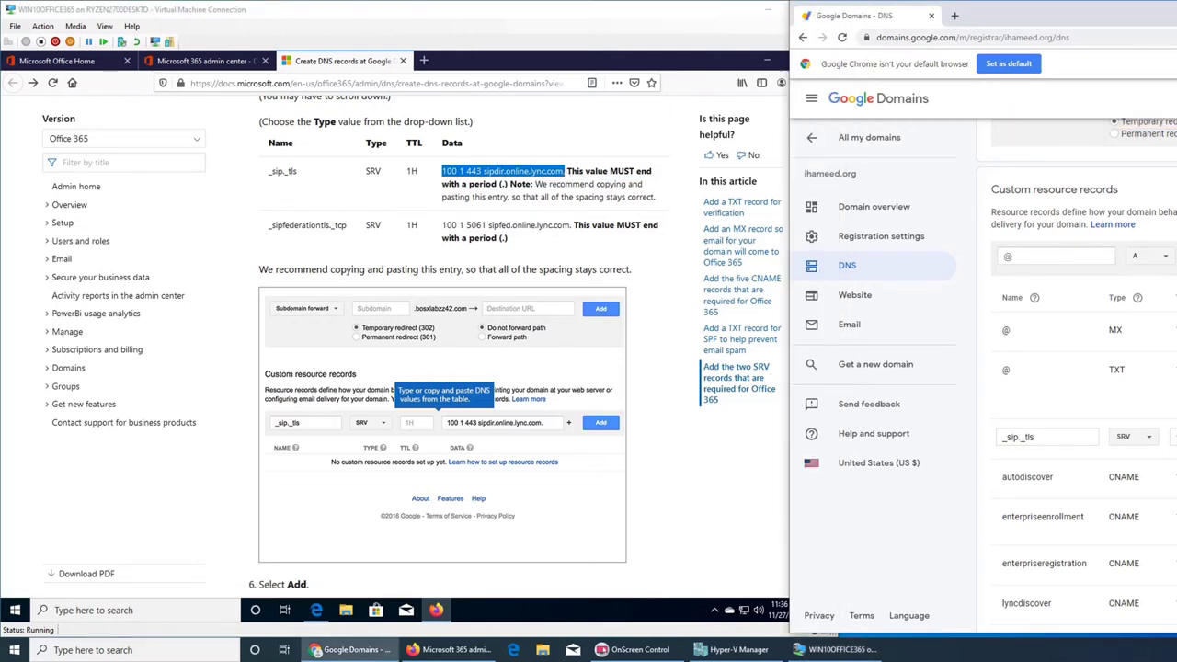
{"action": "key", "text": "Return"}
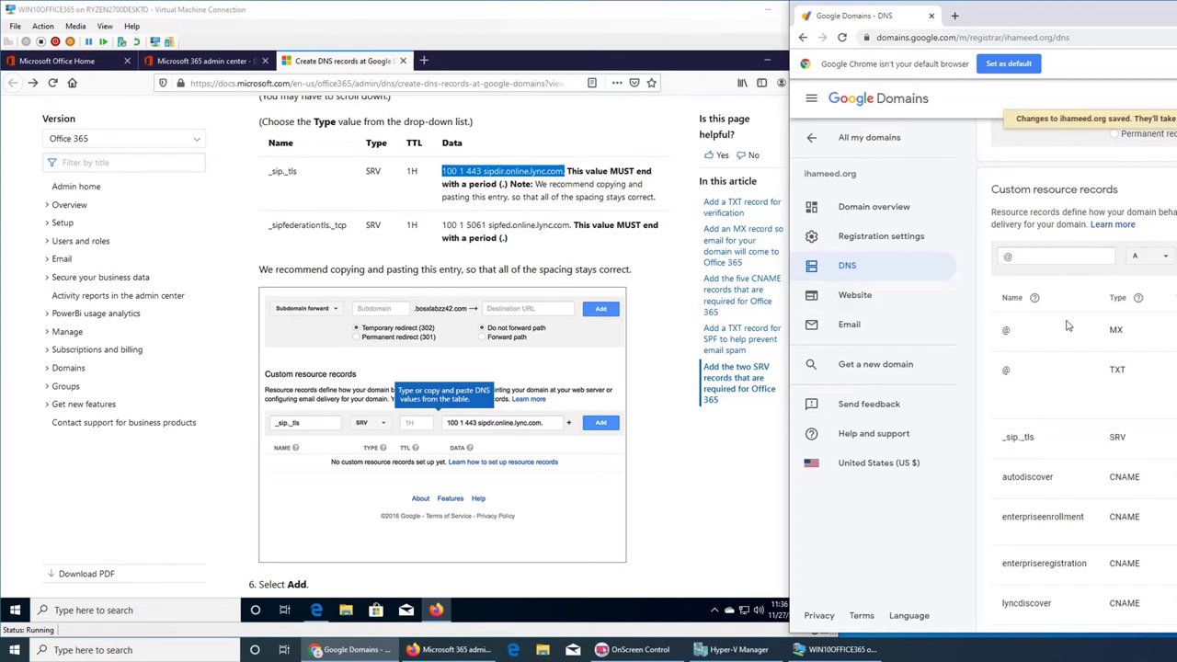
- Enter _sipfederationtls._tcp as the name of a new record
{"action": "left_click", "coordinate": [322, 233]}
{"action": "double_click", "coordinate": [319, 231]}
{"action": "key", "text": "ctrl+c"}
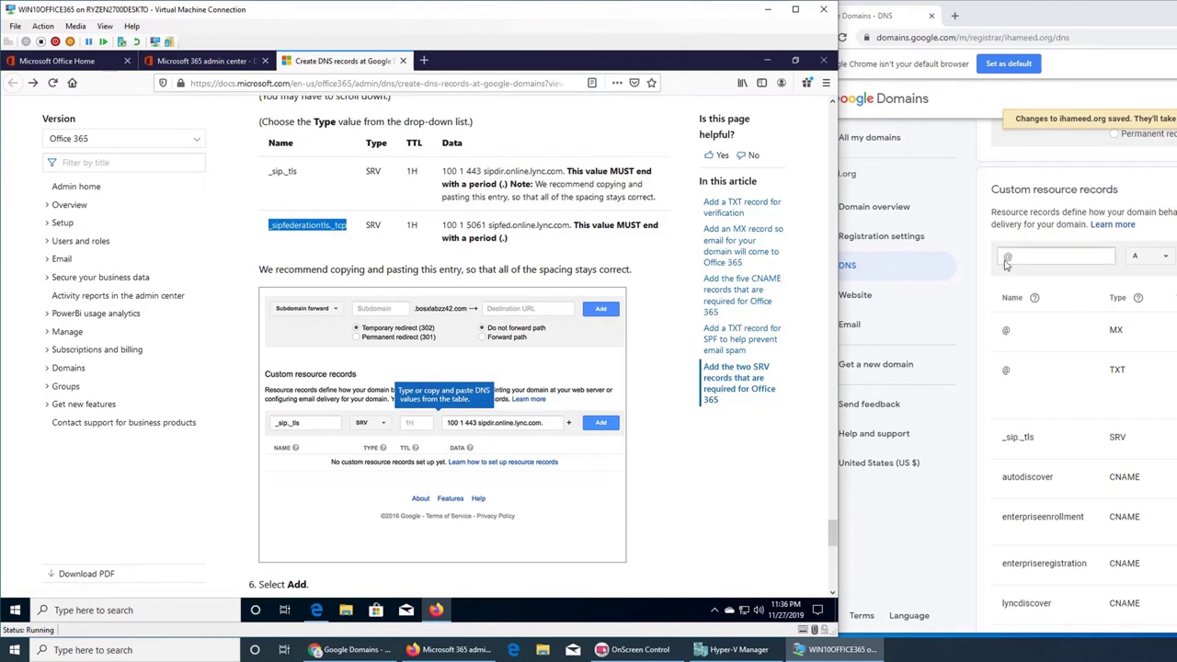
{"action": "left_click", "coordinate": [1048, 256]}
{"action": "key", "text": "ctrl+v"}
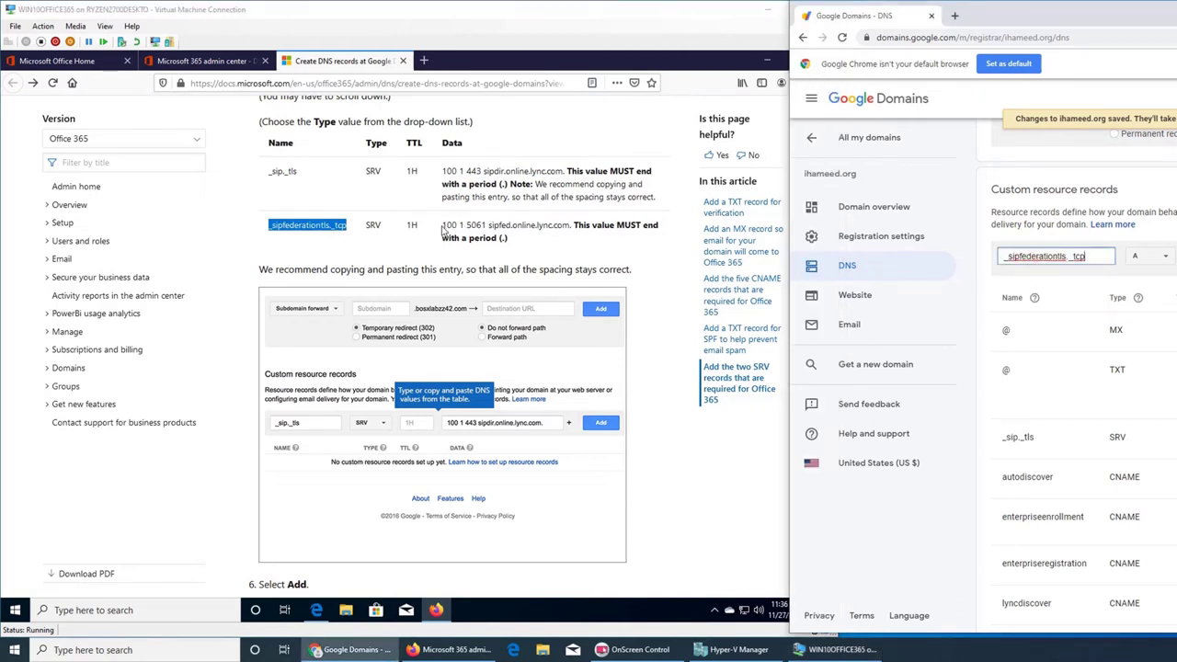
- Select the full sipfed data value in the guide and set the new record's type to SRV
{"action": "left_click", "coordinate": [451, 231]}
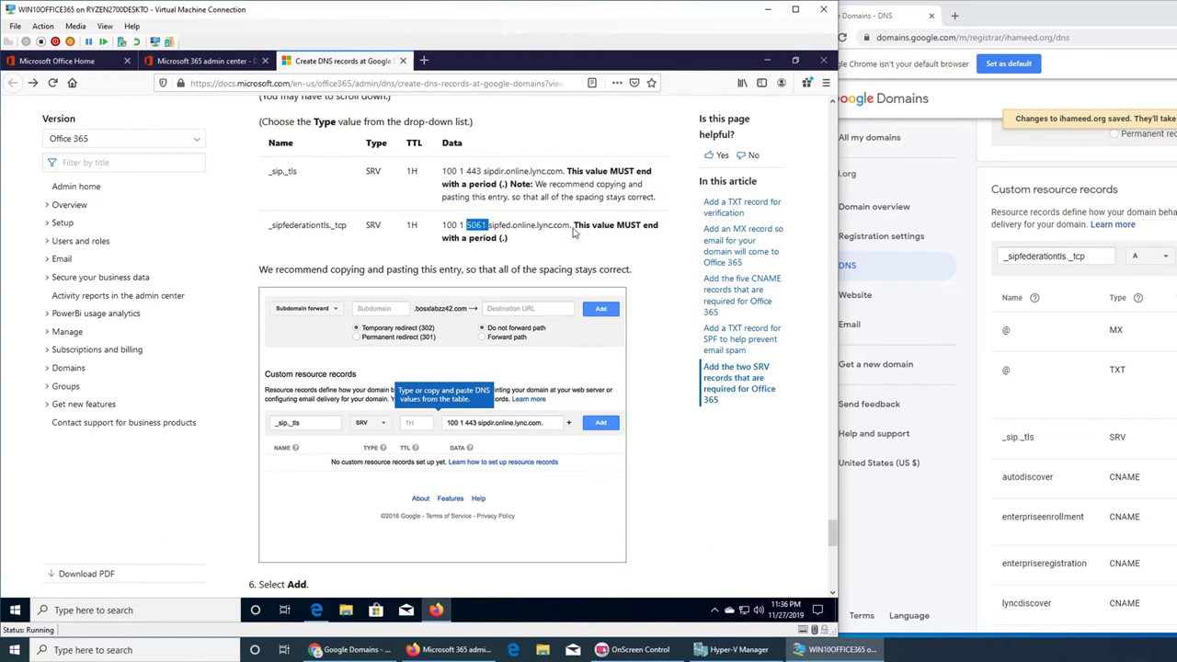
{"action": "left_click_drag", "start_coordinate": [571, 228], "coordinate": [487, 233]}
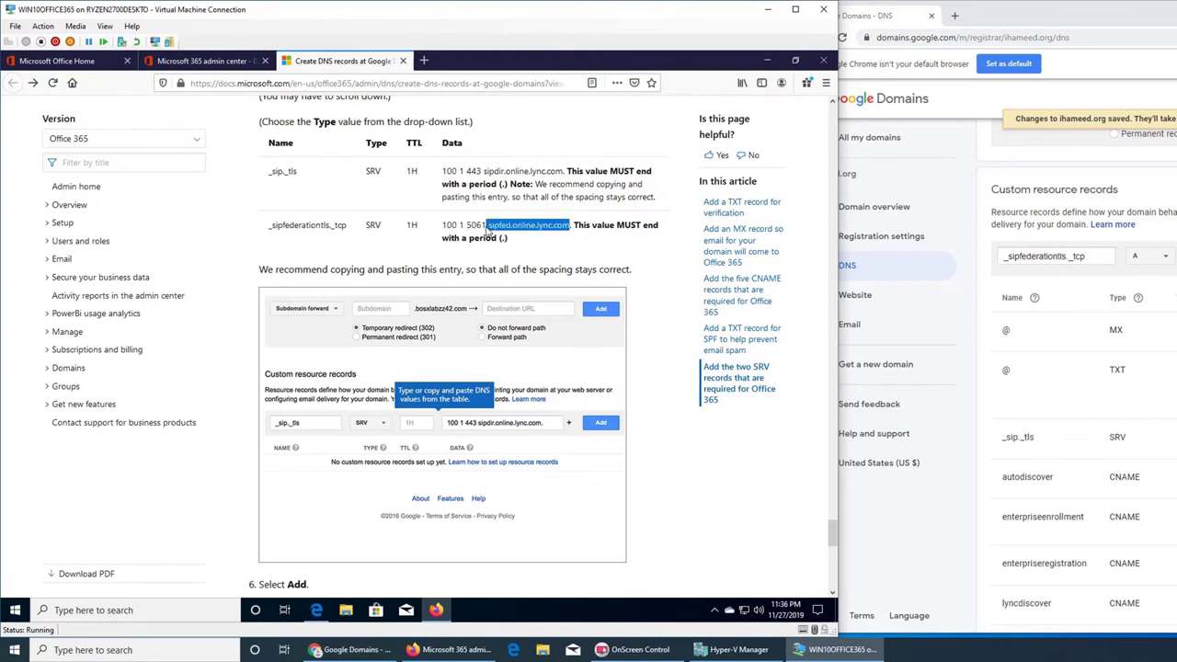
{"action": "left_click", "coordinate": [571, 230]}
{"action": "left_click_drag", "start_coordinate": [571, 230], "coordinate": [444, 231]}
{"action": "left_click", "coordinate": [578, 241]}
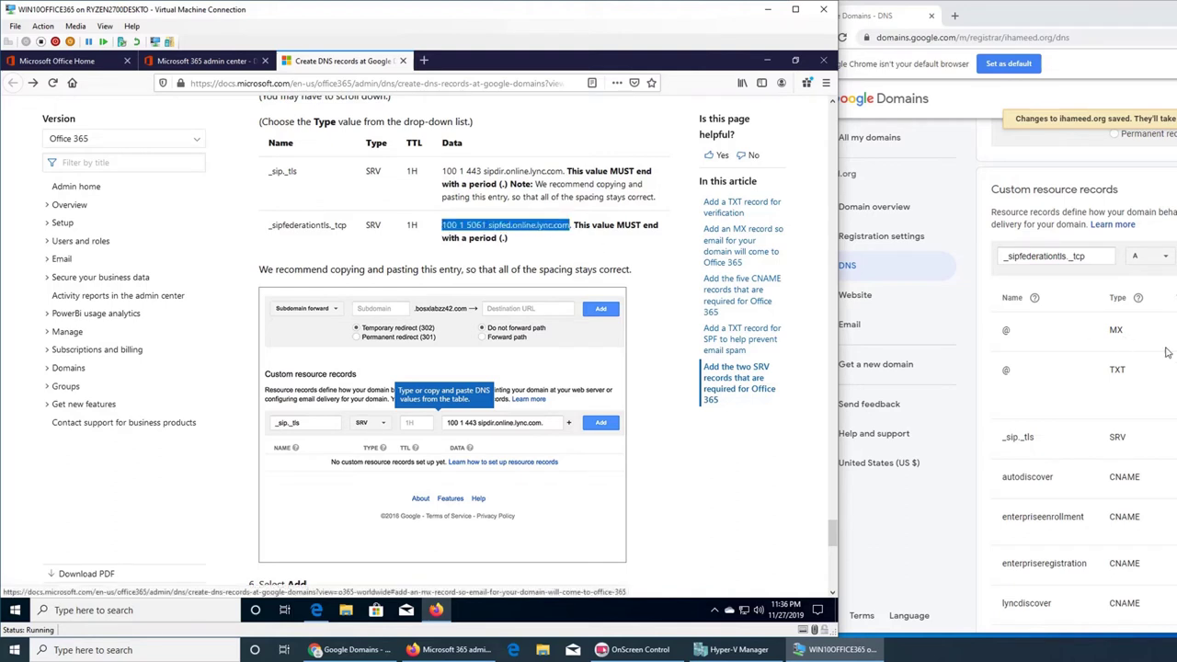
{"action": "left_click", "coordinate": [352, 650]}
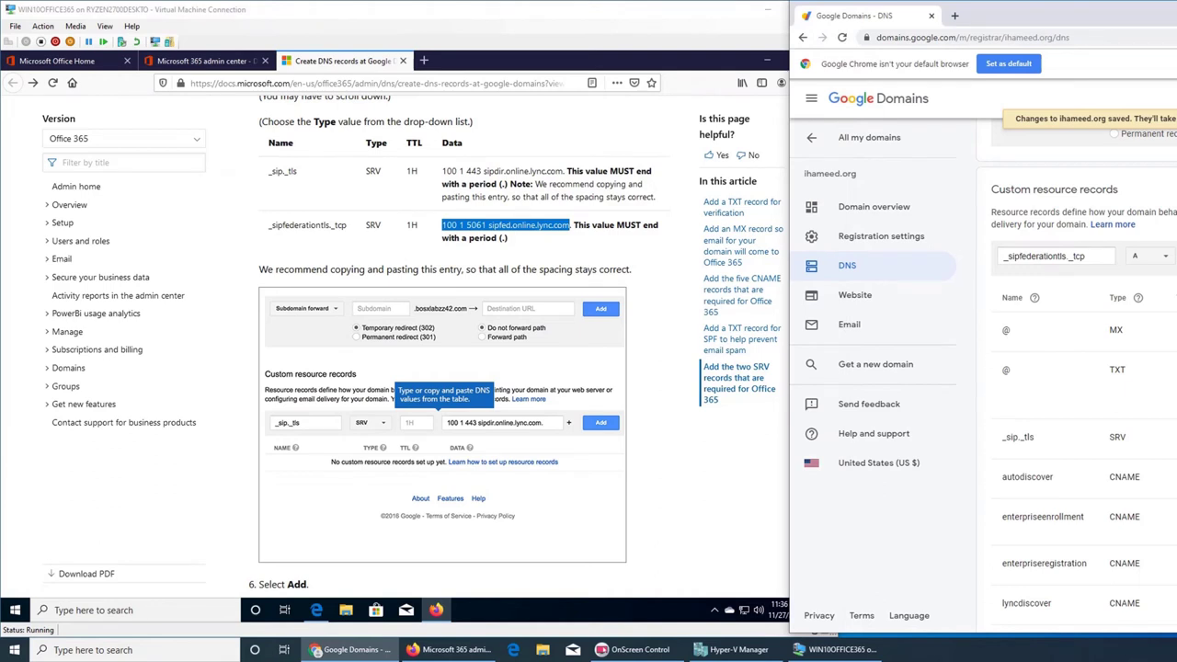
{"action": "left_click", "coordinate": [1147, 258]}
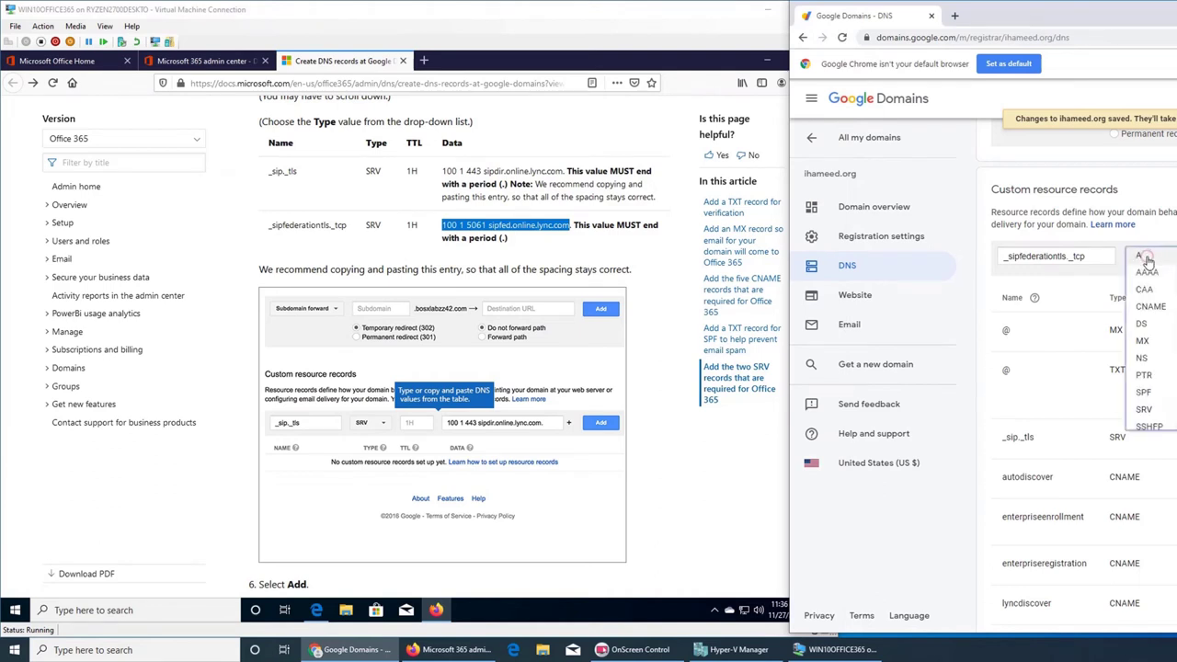
{"action": "left_click", "coordinate": [1156, 410]}
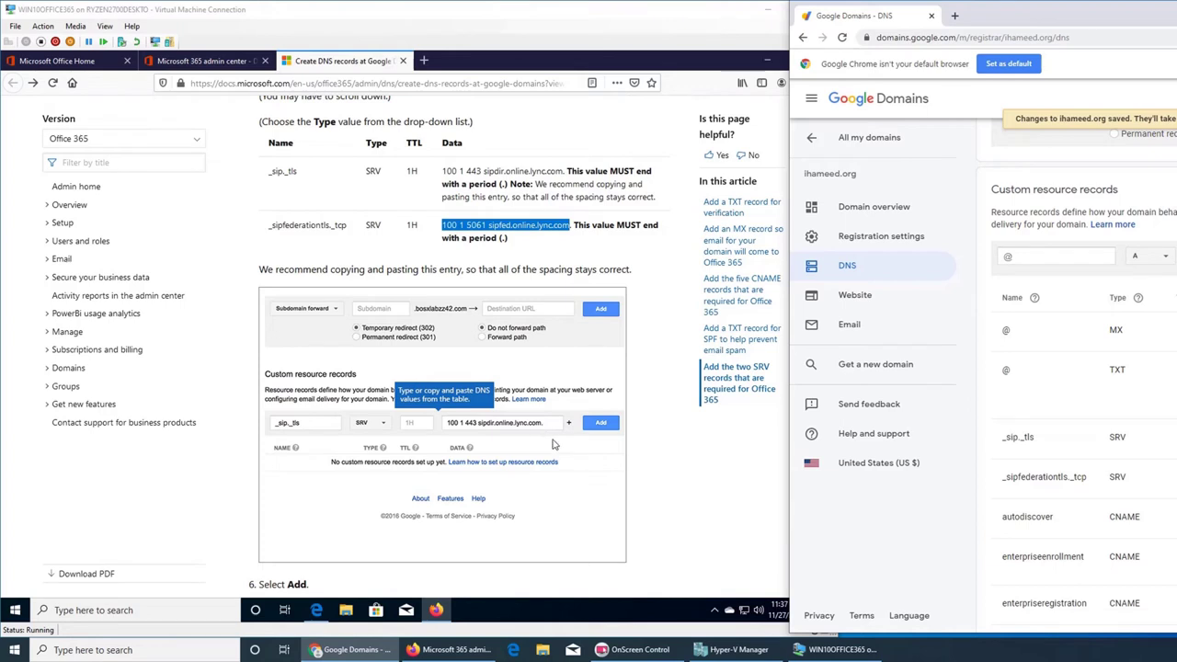
- Scroll the guide to its final step 7 and minimize the Google Domains window
{"action": "left_click", "coordinate": [663, 462]}
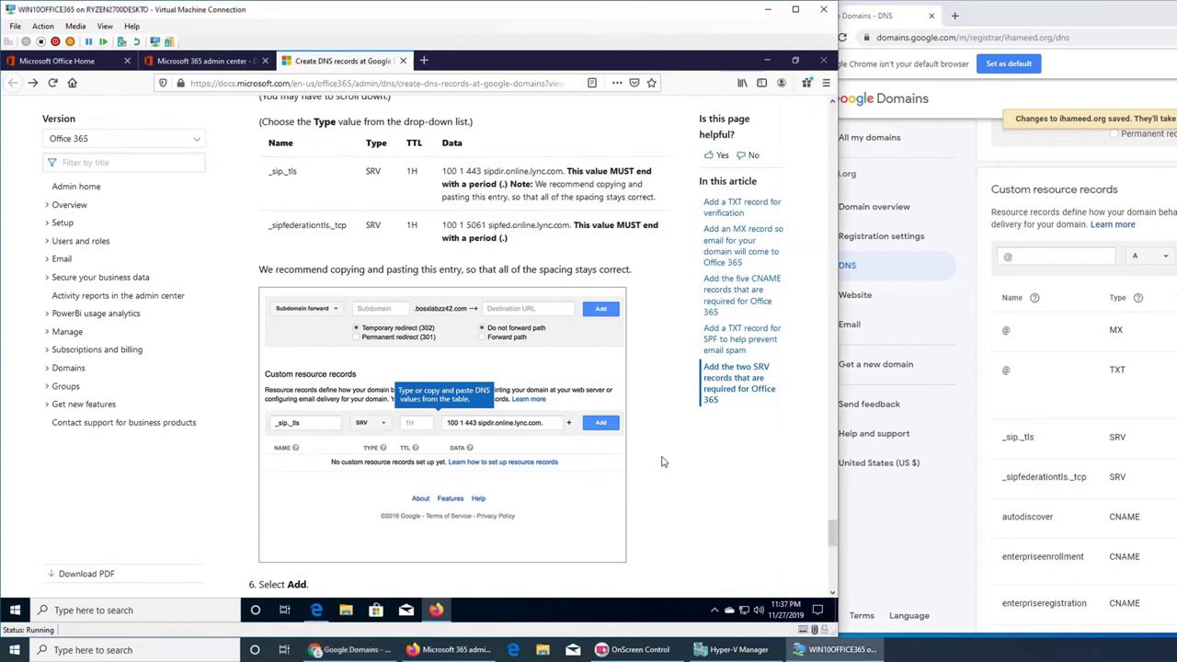
{"action": "scroll", "coordinate": [662, 461], "scroll_direction": "down", "scroll_amount": 5}
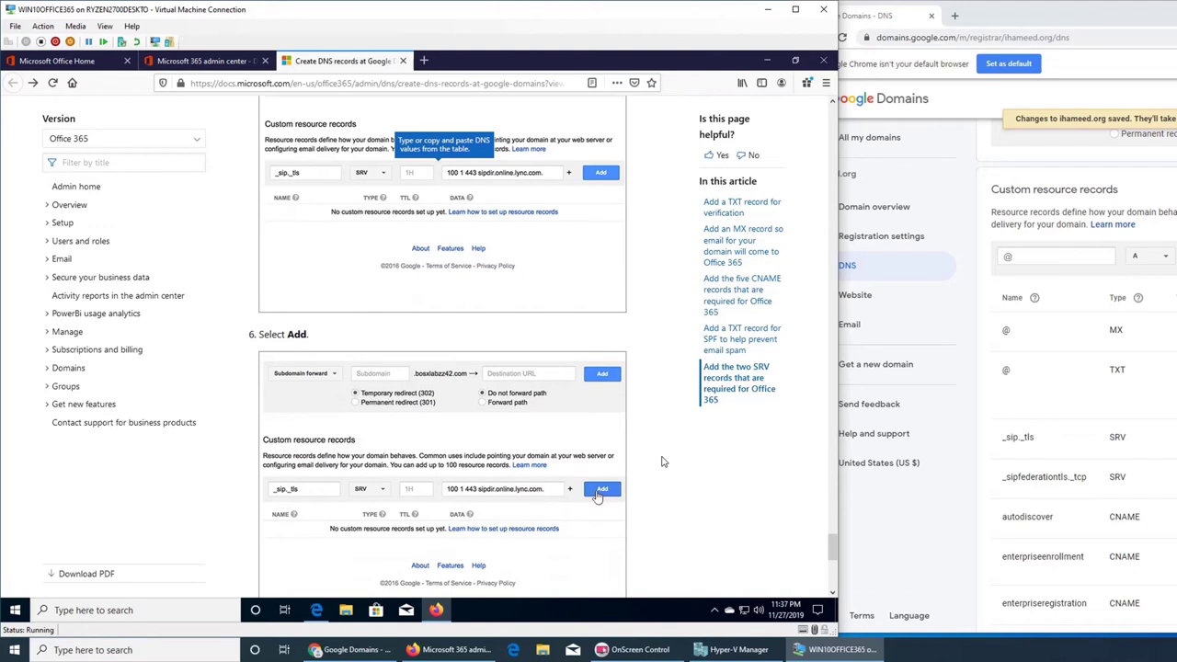
{"action": "scroll", "coordinate": [662, 462], "scroll_direction": "down", "scroll_amount": 6}
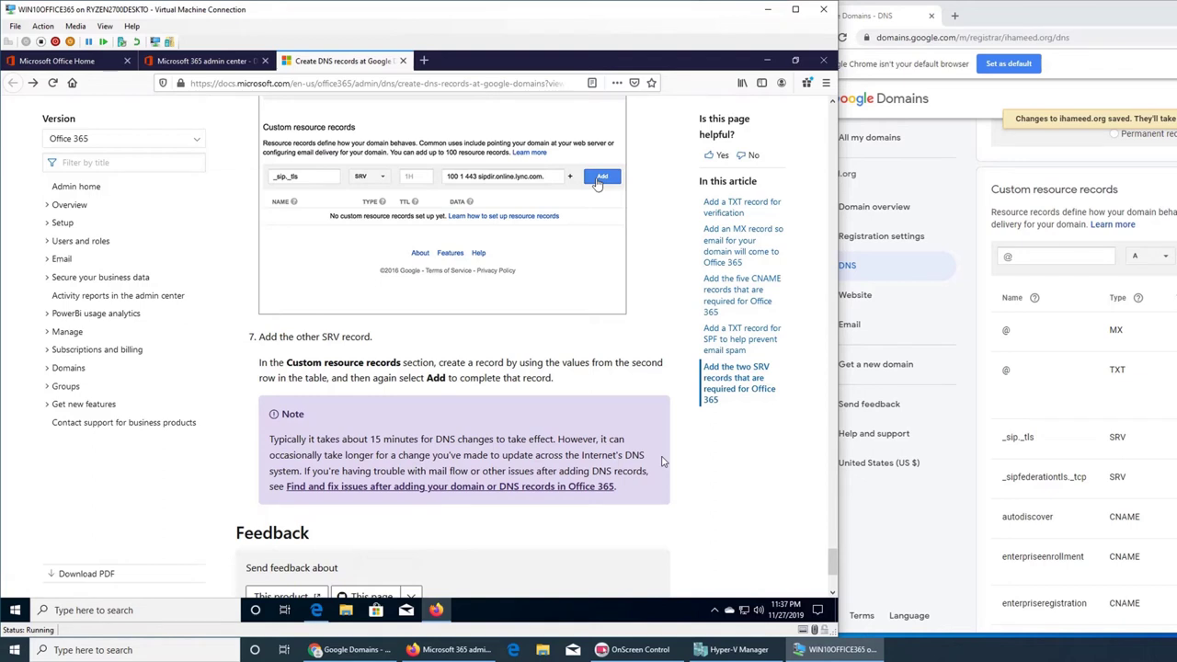
{"action": "scroll", "coordinate": [662, 461], "scroll_direction": "down", "scroll_amount": 5}
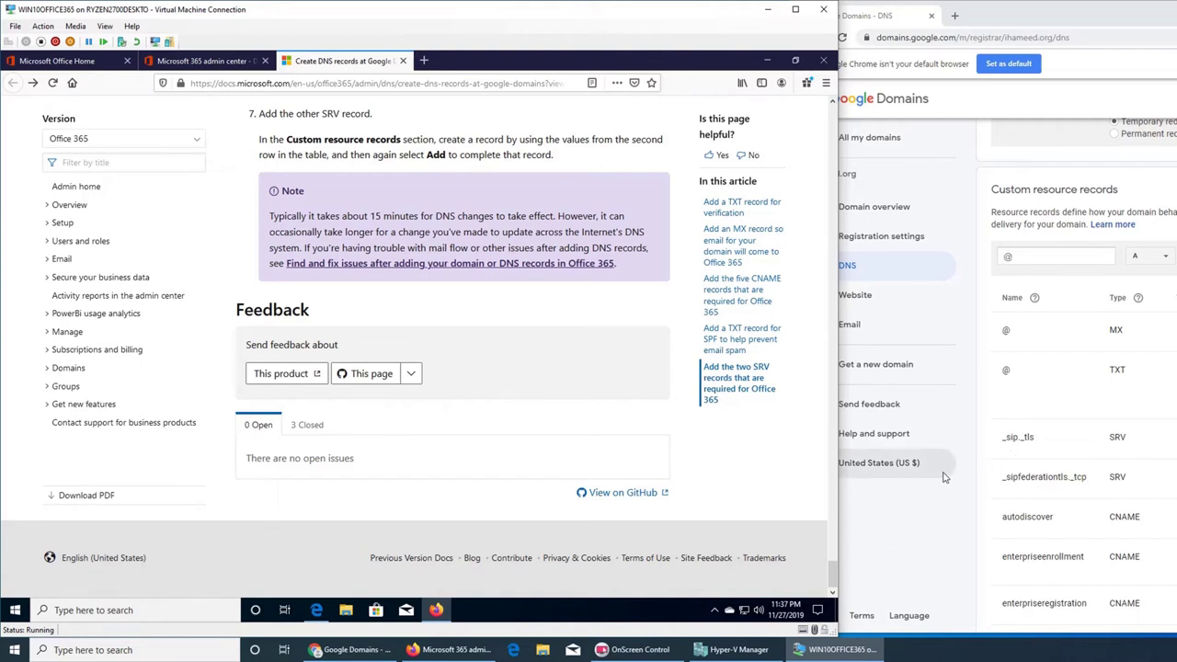
{"action": "key", "text": "super+Down"}
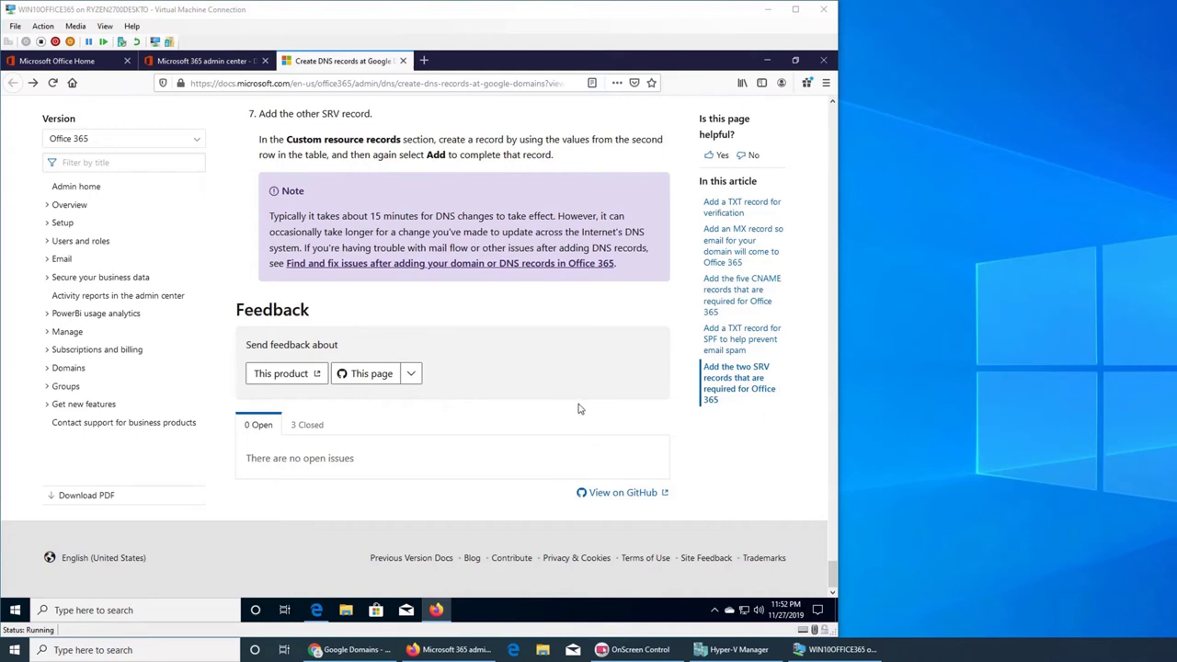
- Copy the TTL value and verify ownership of the domain in the admin center wizard
{"action": "left_click", "coordinate": [204, 65]}
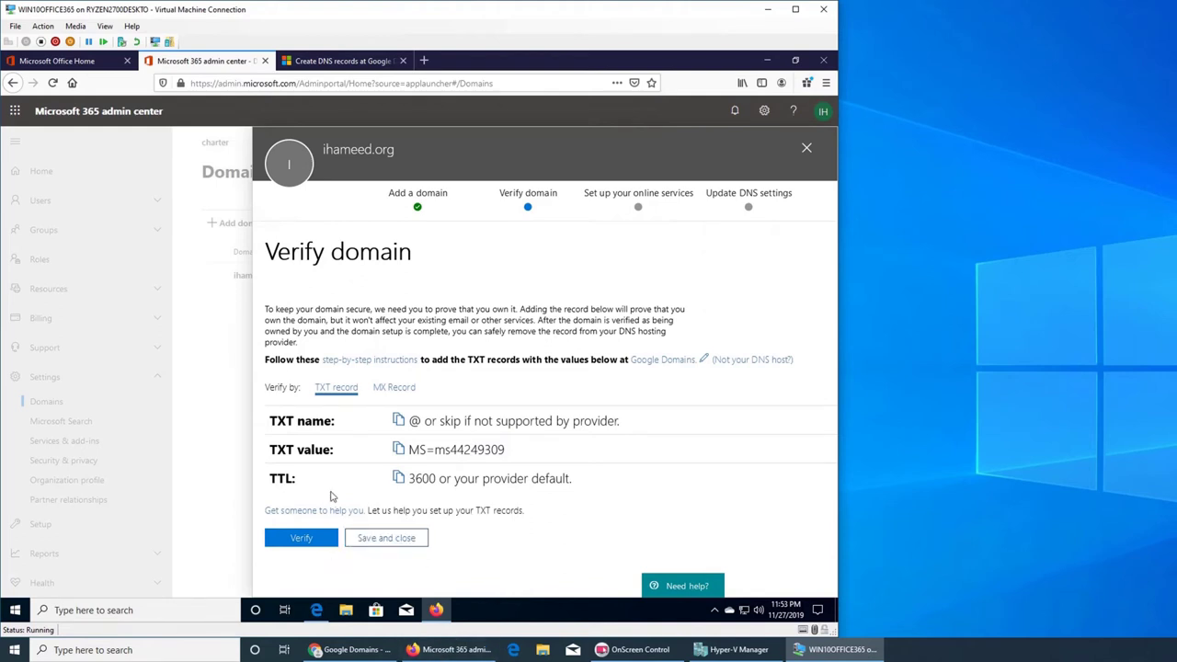
{"action": "left_click", "coordinate": [488, 483]}
{"action": "left_click", "coordinate": [292, 539]}
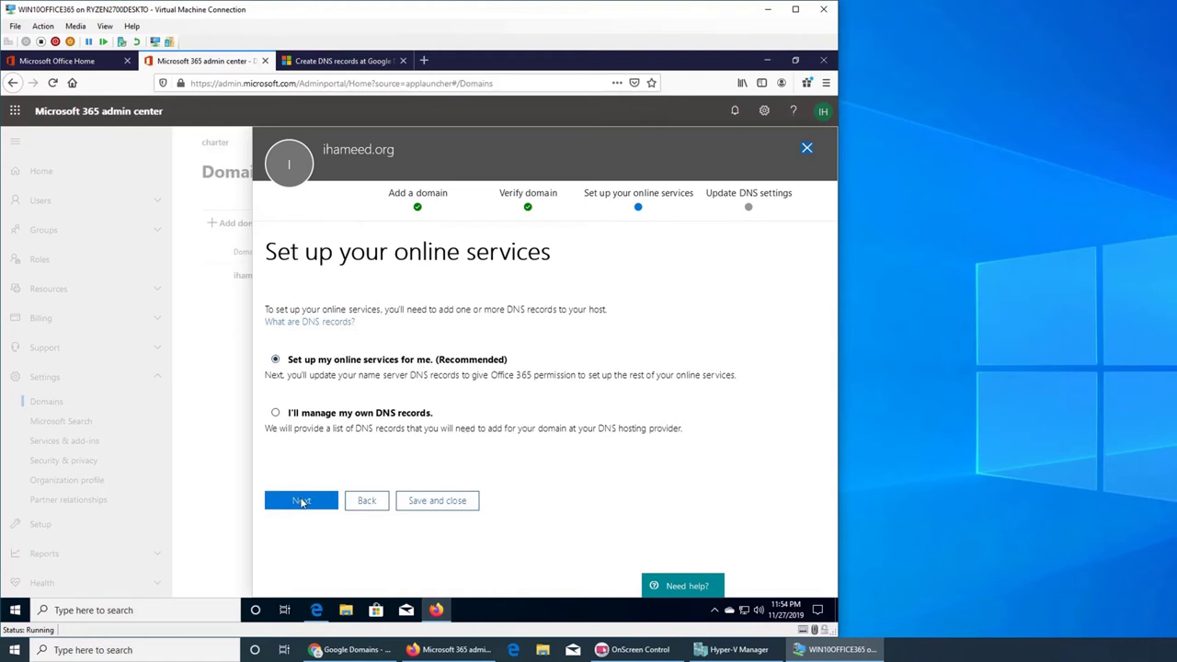
- Choose 'Set up my online services for me' with Exchange, Skype for Business and device management kept checked
{"action": "left_click", "coordinate": [298, 506]}
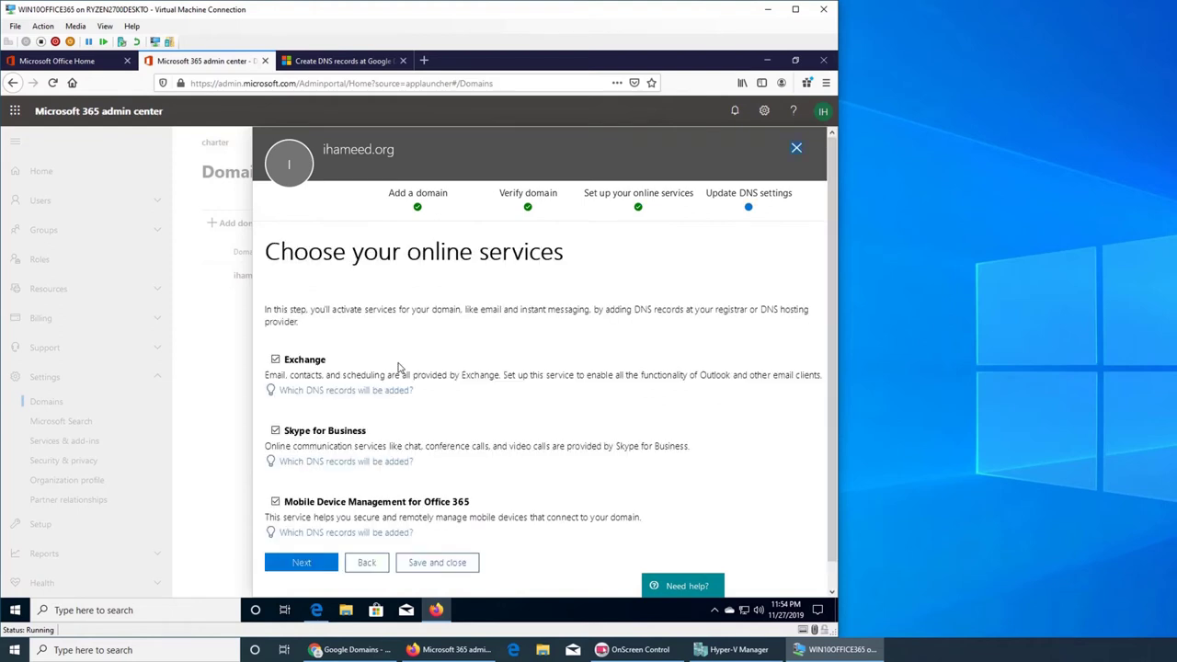
{"action": "scroll", "coordinate": [387, 354], "scroll_direction": "down", "scroll_amount": 1}
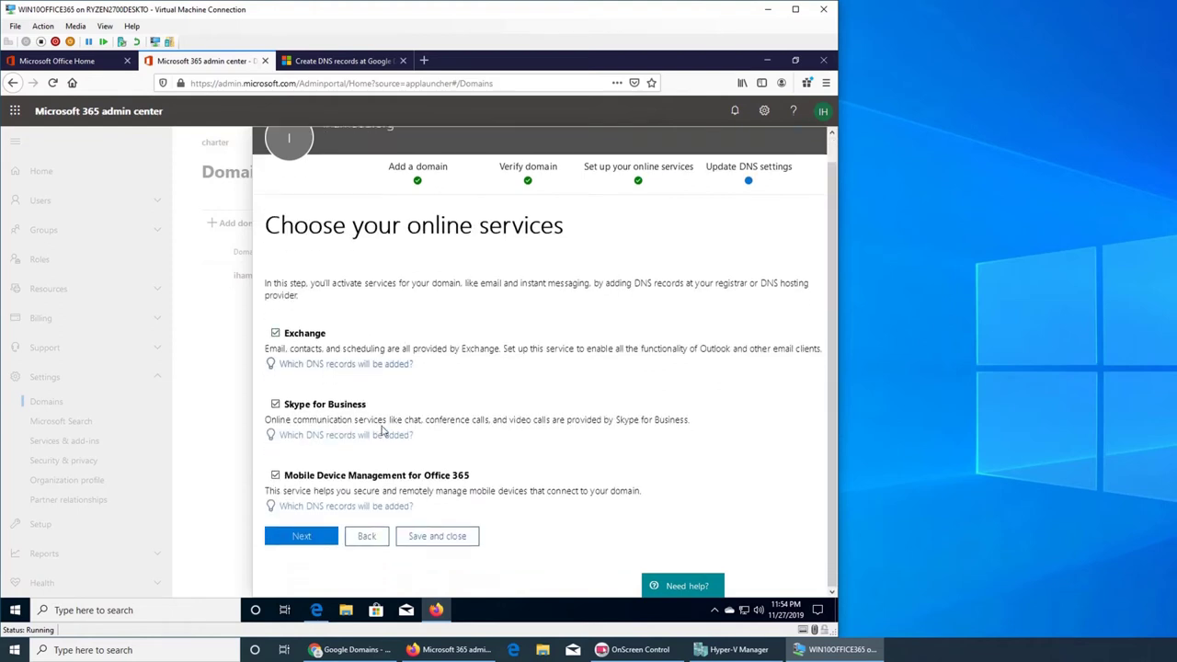
{"action": "left_click", "coordinate": [304, 542]}
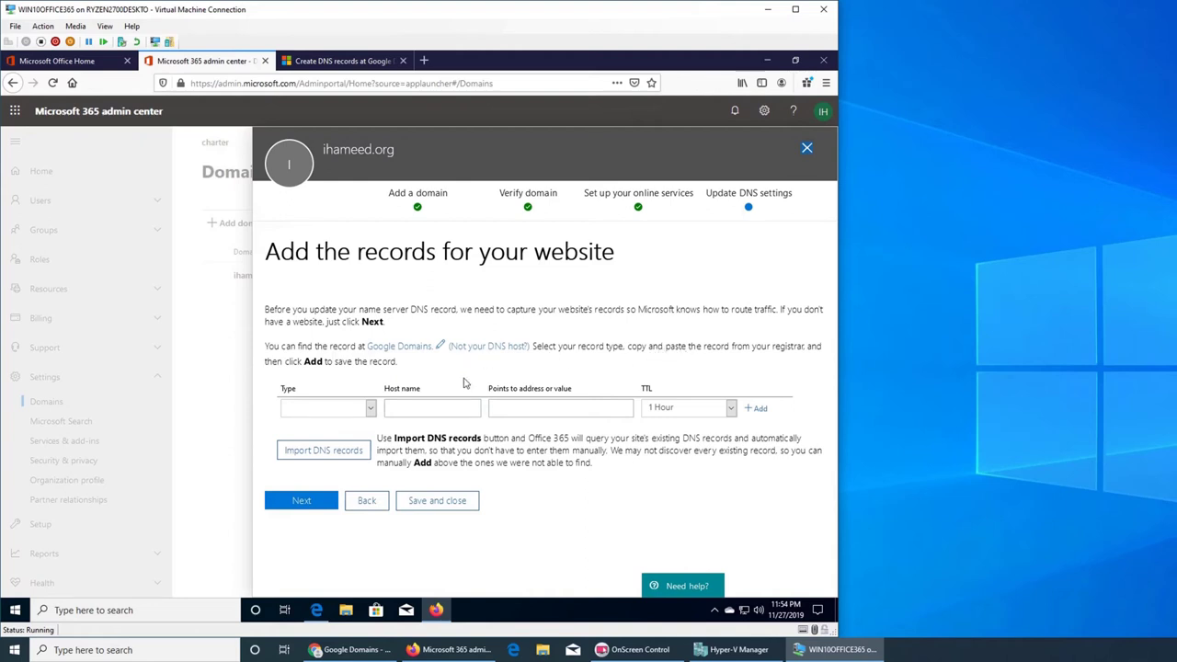
- Import the domain's existing TXT record with Import DNS records, then move on to Update DNS settings
{"action": "left_click", "coordinate": [334, 459]}
{"action": "left_click", "coordinate": [286, 451]}
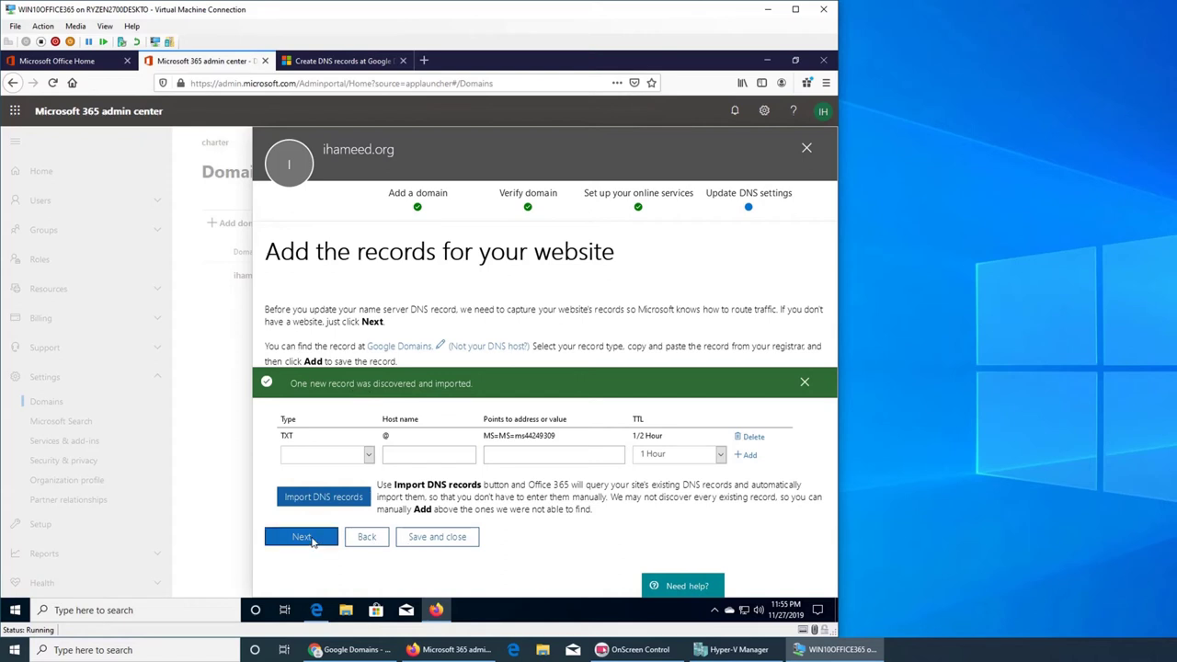
{"action": "left_click", "coordinate": [306, 538]}
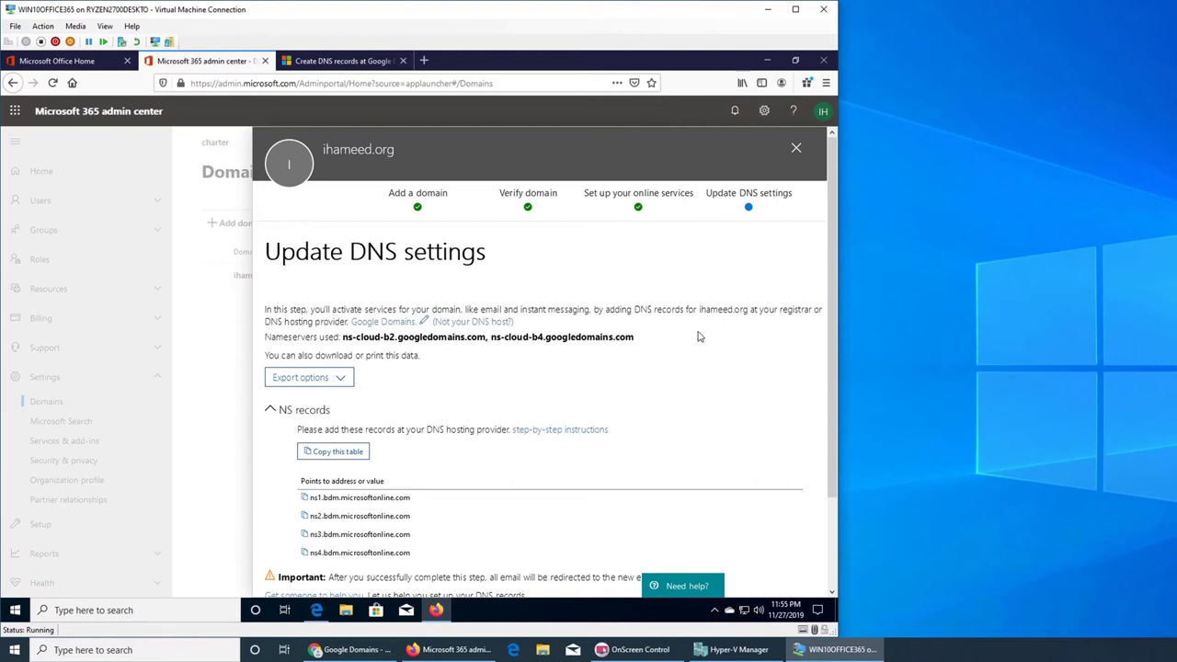
- Scroll the Update DNS settings panel and widen the VM window to the right screen edge
{"action": "scroll", "coordinate": [698, 336], "scroll_direction": "down", "scroll_amount": 2}
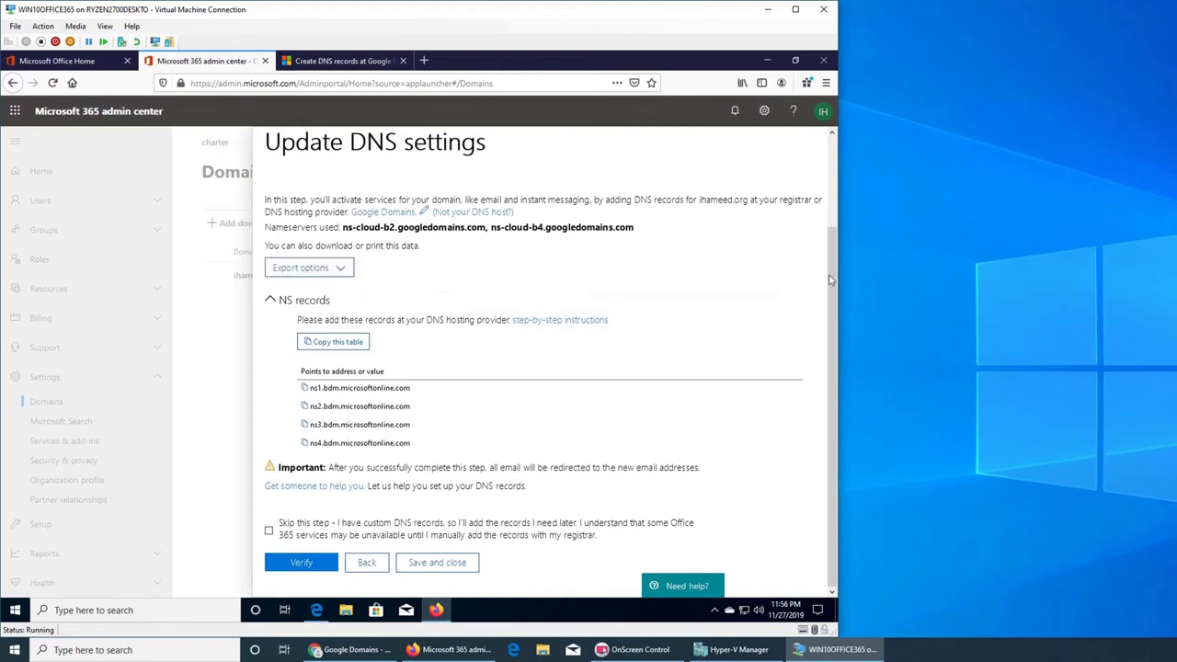
{"action": "left_click_drag", "start_coordinate": [839, 274], "coordinate": [1022, 303]}
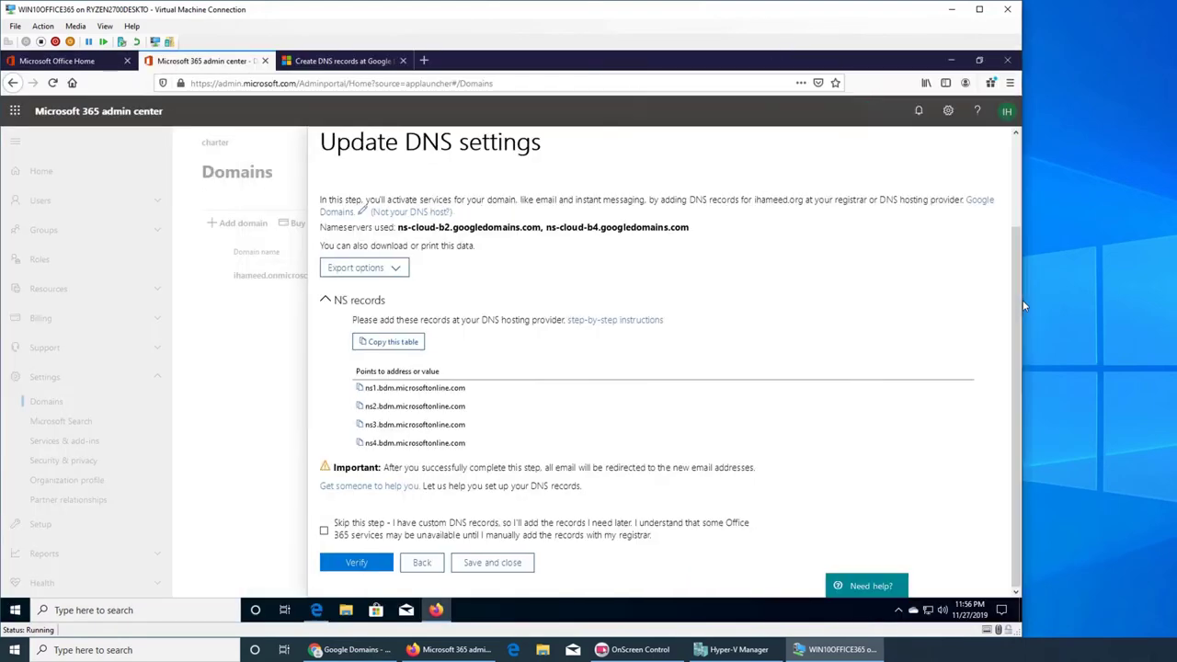
{"action": "left_click_drag", "start_coordinate": [1023, 300], "coordinate": [1175, 309]}
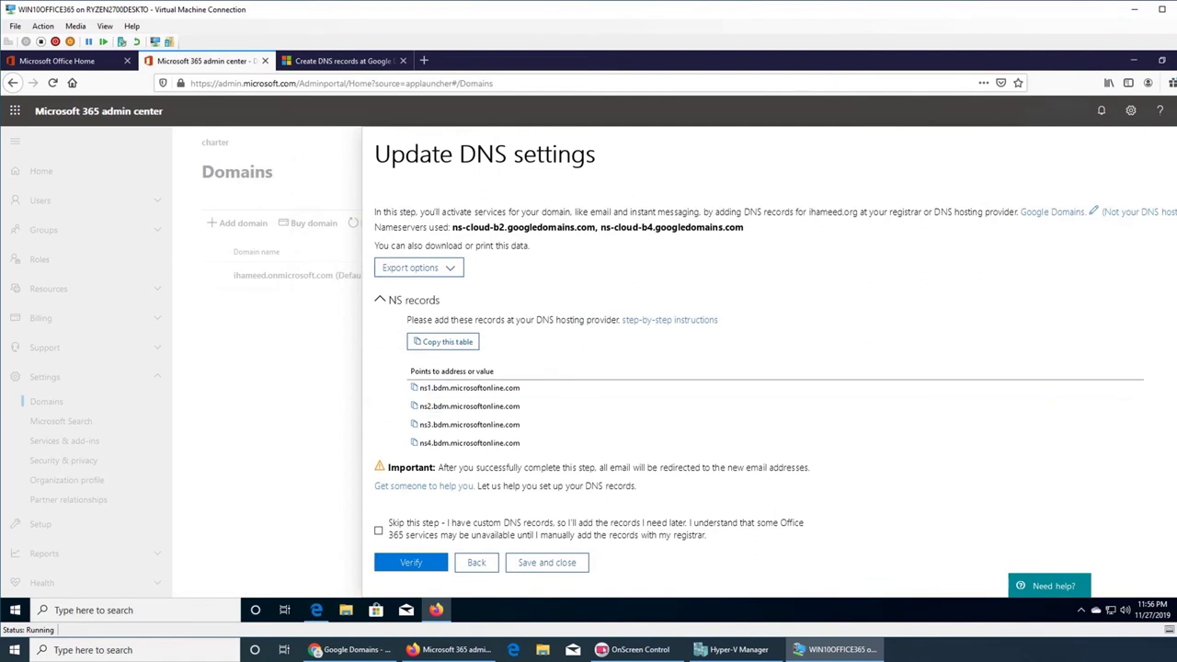
{"action": "left_click_drag", "start_coordinate": [1176, 364], "coordinate": [1172, 368]}
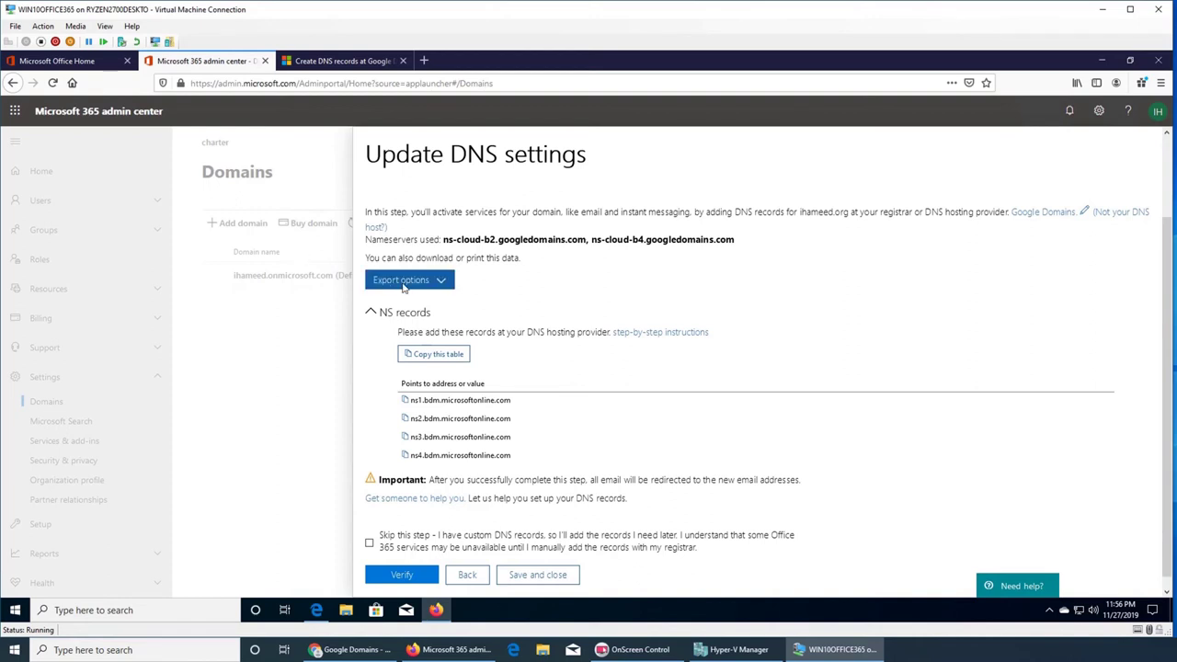
- Export the domain's DNS records and save them as a CSV file
{"action": "left_click", "coordinate": [439, 280]}
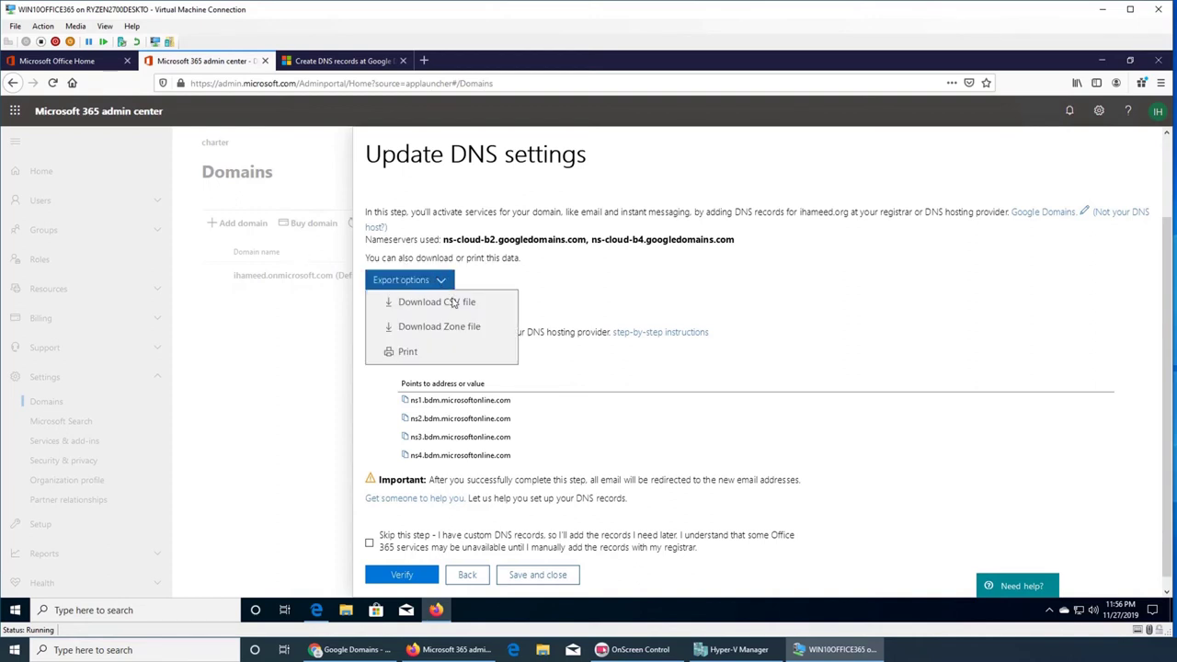
{"action": "left_click", "coordinate": [455, 304]}
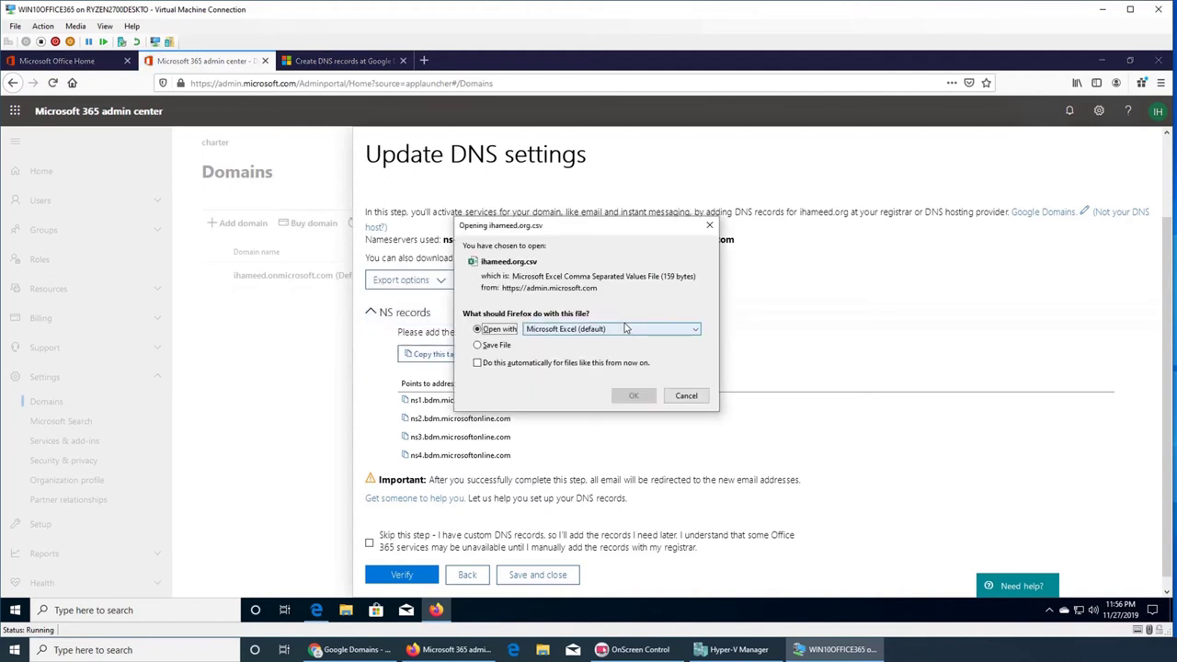
{"action": "left_click", "coordinate": [495, 347]}
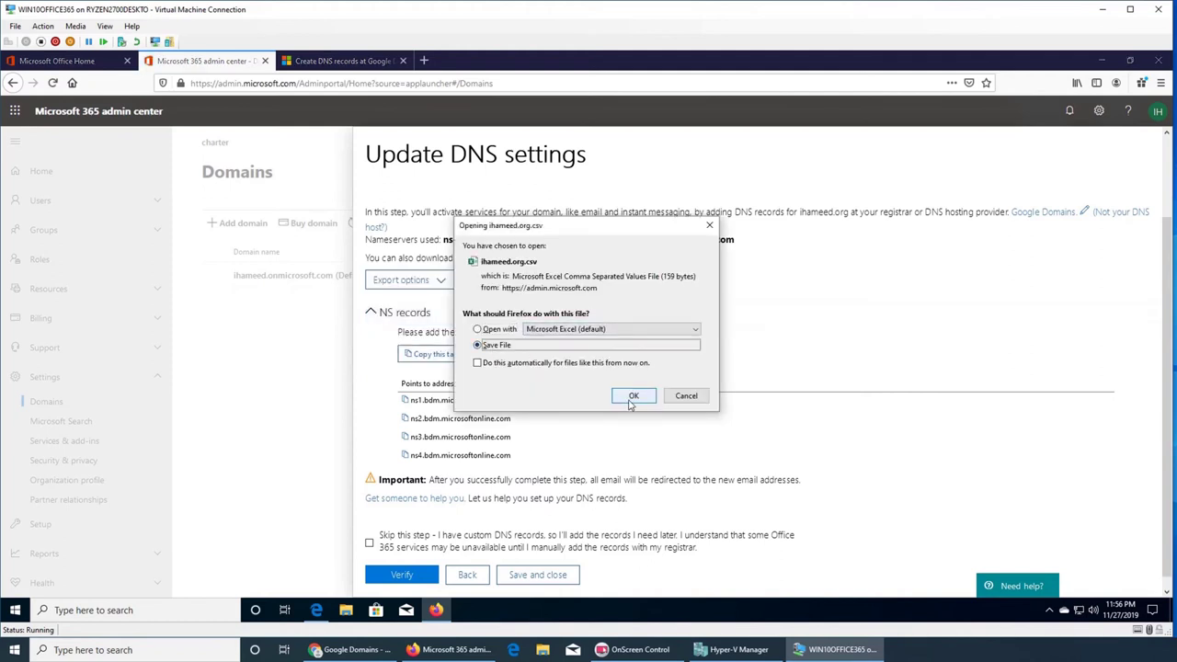
{"action": "left_click", "coordinate": [632, 398]}
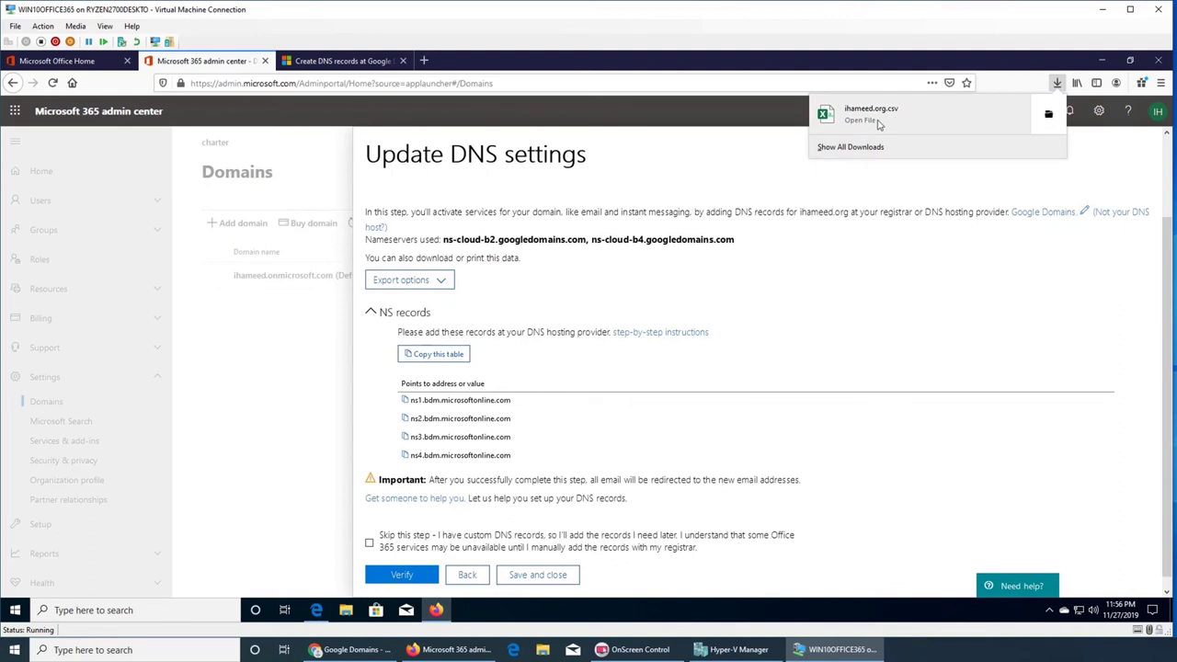
- Copy the nameserver table and open the Google Domains nameserver step-by-step instructions
{"action": "left_click", "coordinate": [569, 395]}
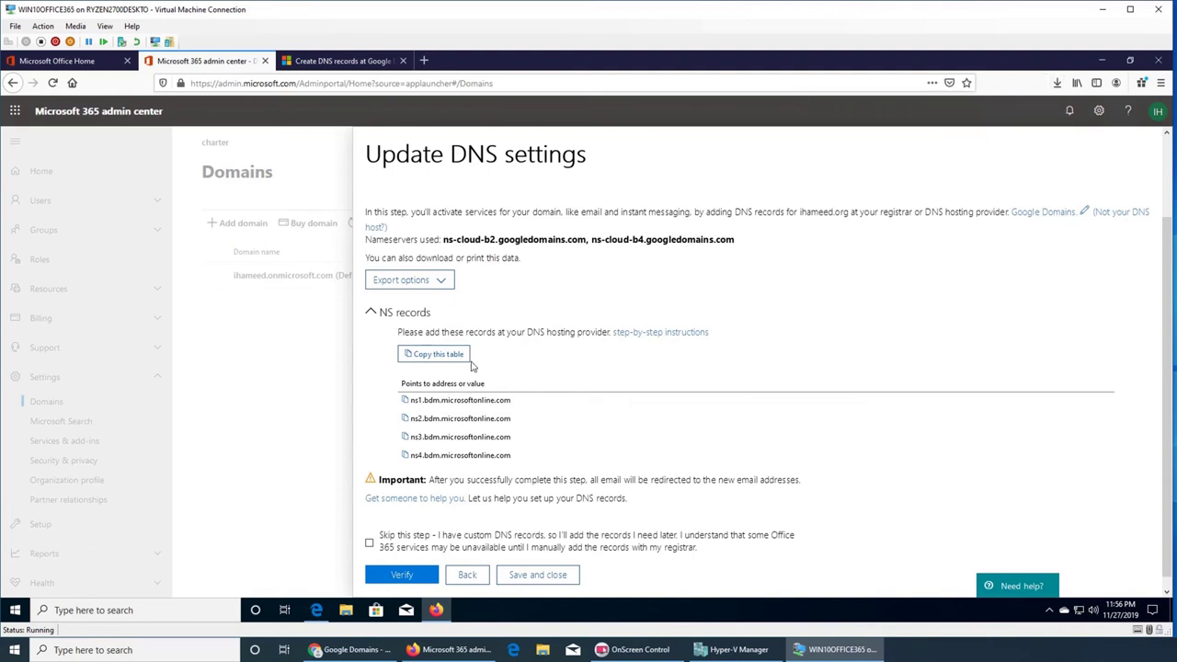
{"action": "left_click", "coordinate": [466, 358]}
{"action": "left_click", "coordinate": [631, 335]}
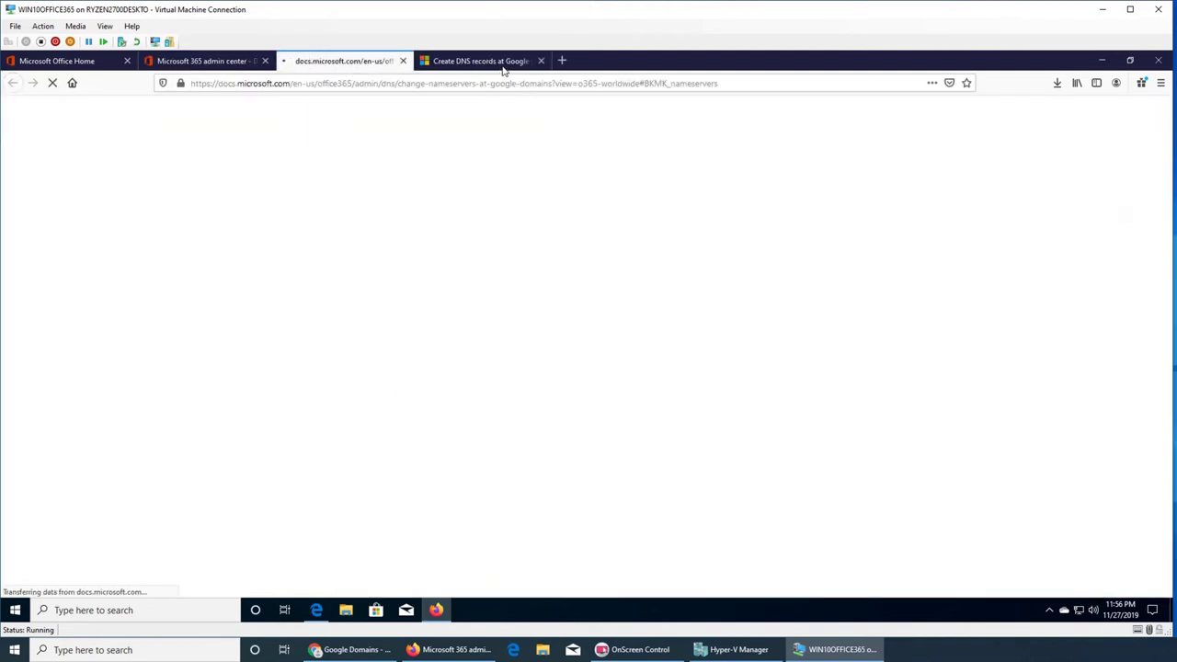
- Close the old DNS records guide and read down to step 6, 'Use custom name servers'
{"action": "left_click", "coordinate": [543, 60]}
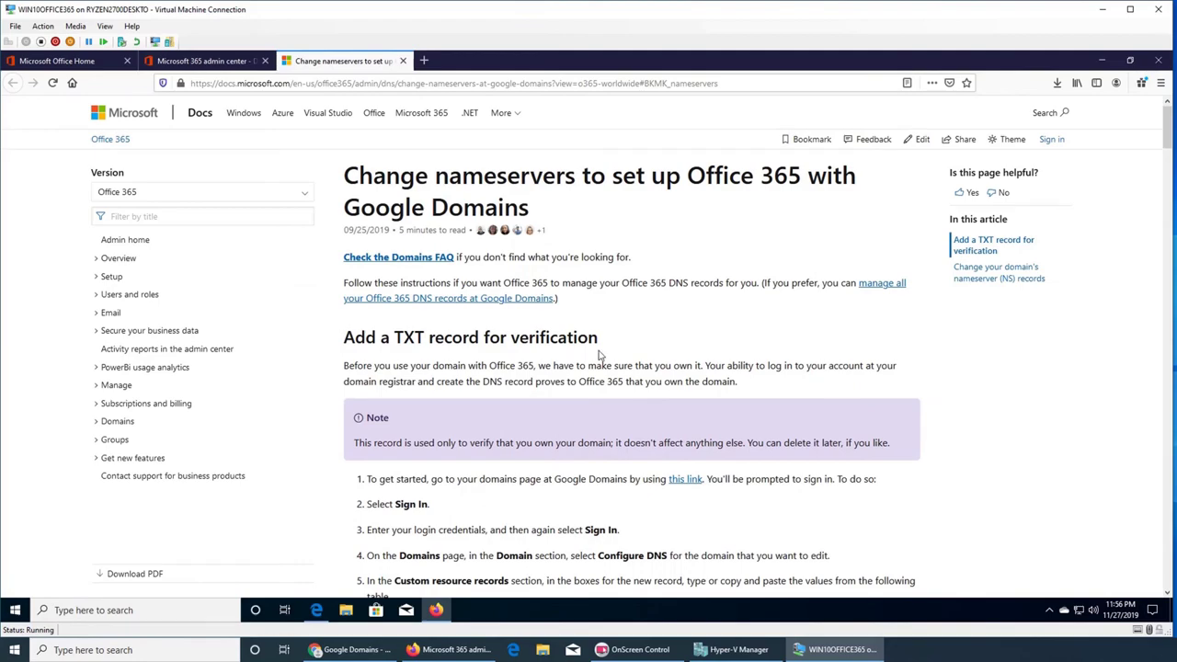
{"action": "scroll", "coordinate": [600, 355], "scroll_direction": "down", "scroll_amount": 5}
{"action": "scroll", "coordinate": [599, 355], "scroll_direction": "down", "scroll_amount": 3}
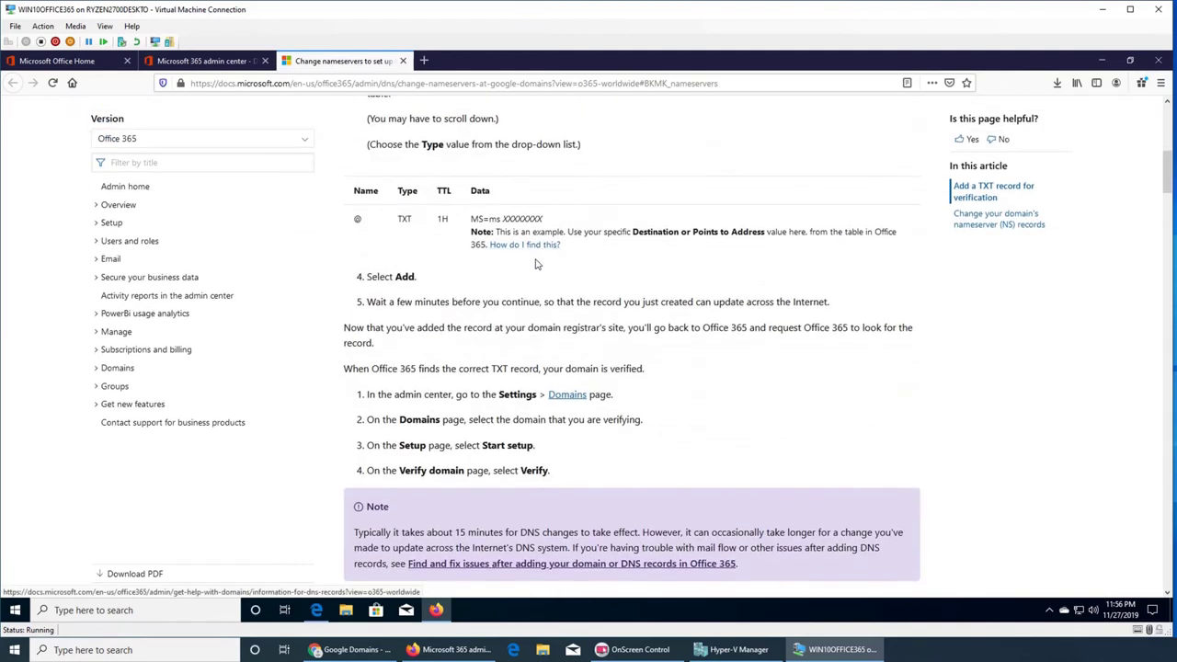
{"action": "scroll", "coordinate": [633, 321], "scroll_direction": "down", "scroll_amount": 2}
{"action": "scroll", "coordinate": [543, 296], "scroll_direction": "up", "scroll_amount": 5}
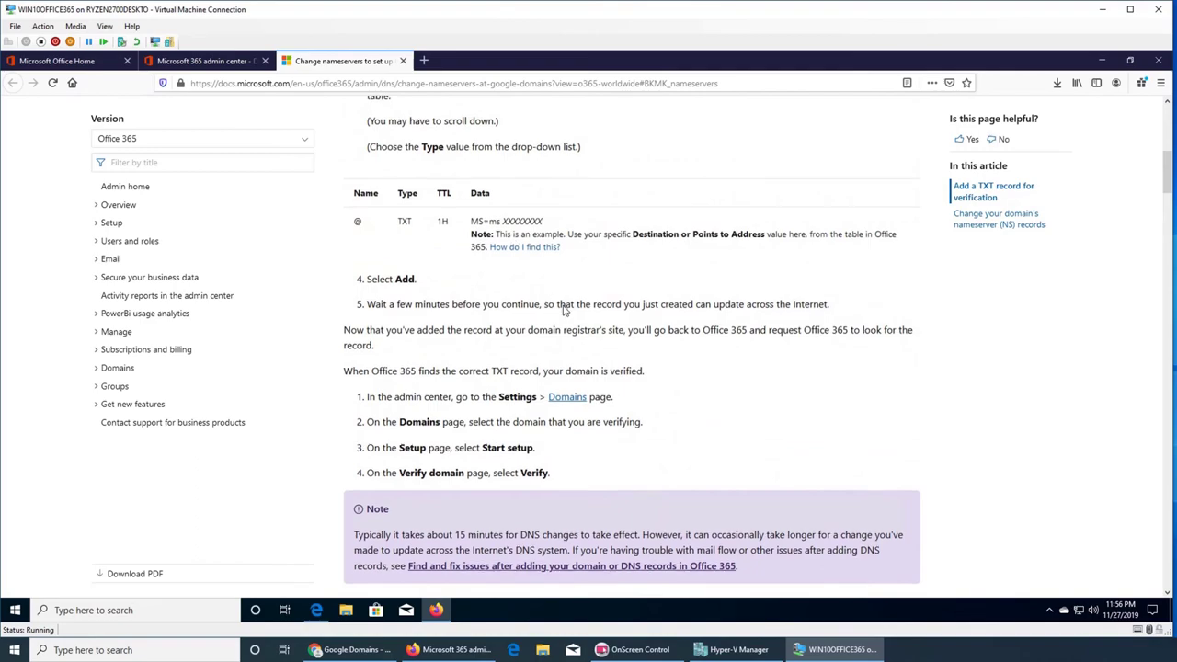
{"action": "scroll", "coordinate": [563, 308], "scroll_direction": "down", "scroll_amount": 5}
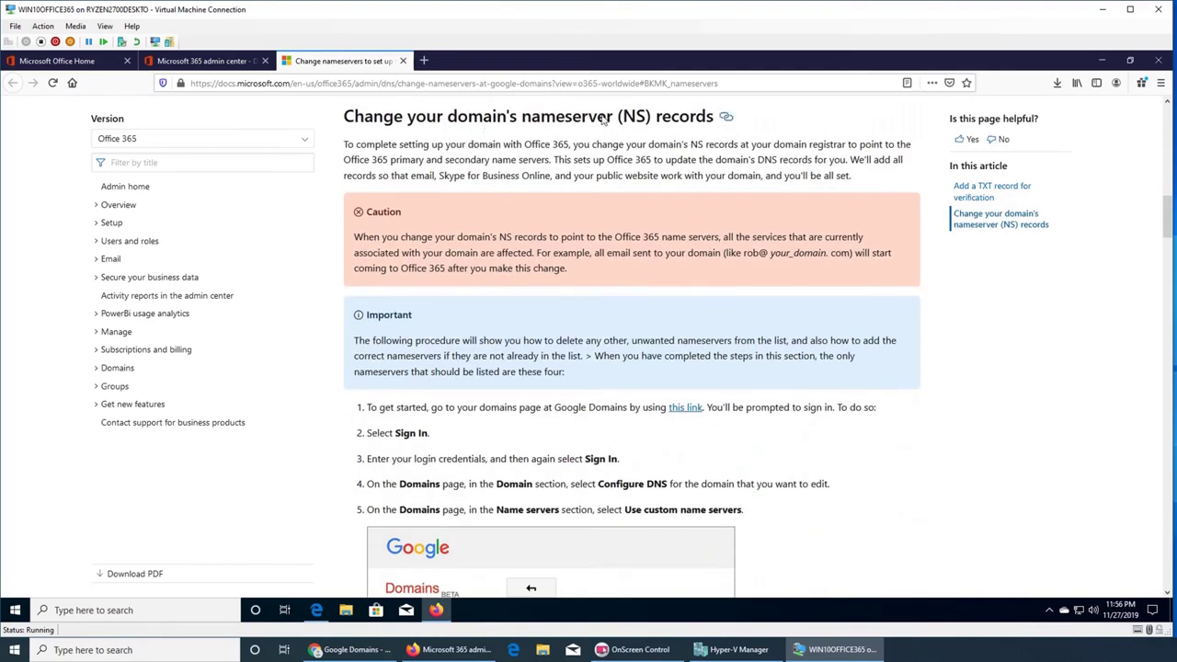
{"action": "scroll", "coordinate": [647, 248], "scroll_direction": "up", "scroll_amount": 2}
{"action": "scroll", "coordinate": [648, 252], "scroll_direction": "up", "scroll_amount": 6}
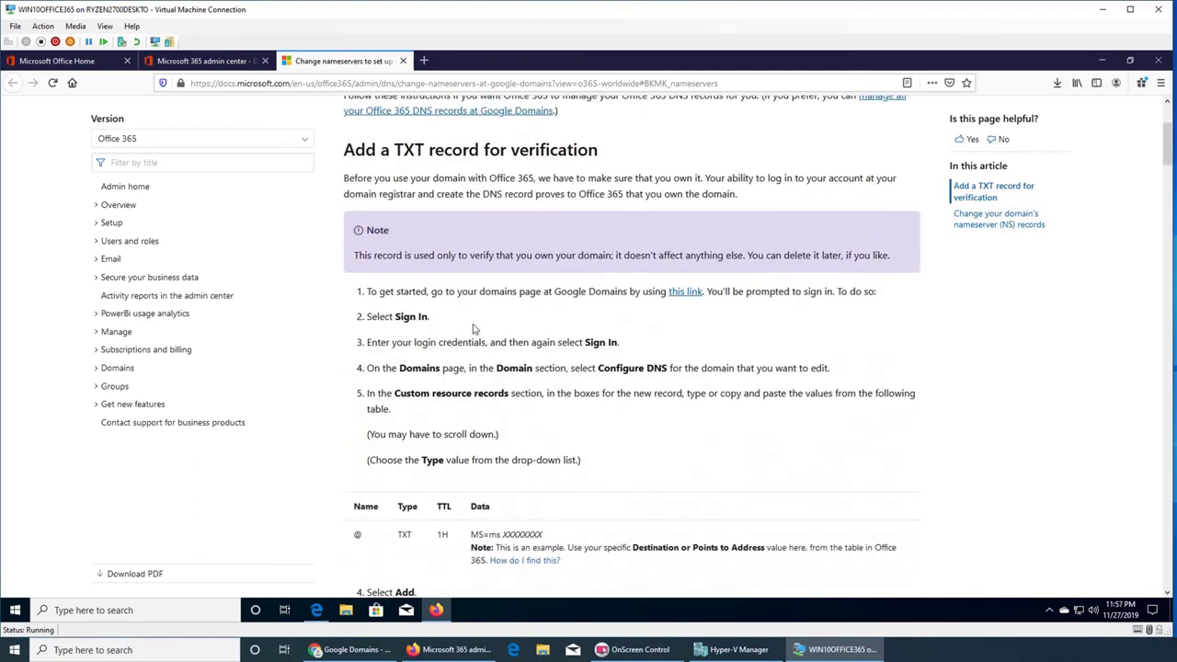
{"action": "scroll", "coordinate": [505, 225], "scroll_direction": "down", "scroll_amount": 3}
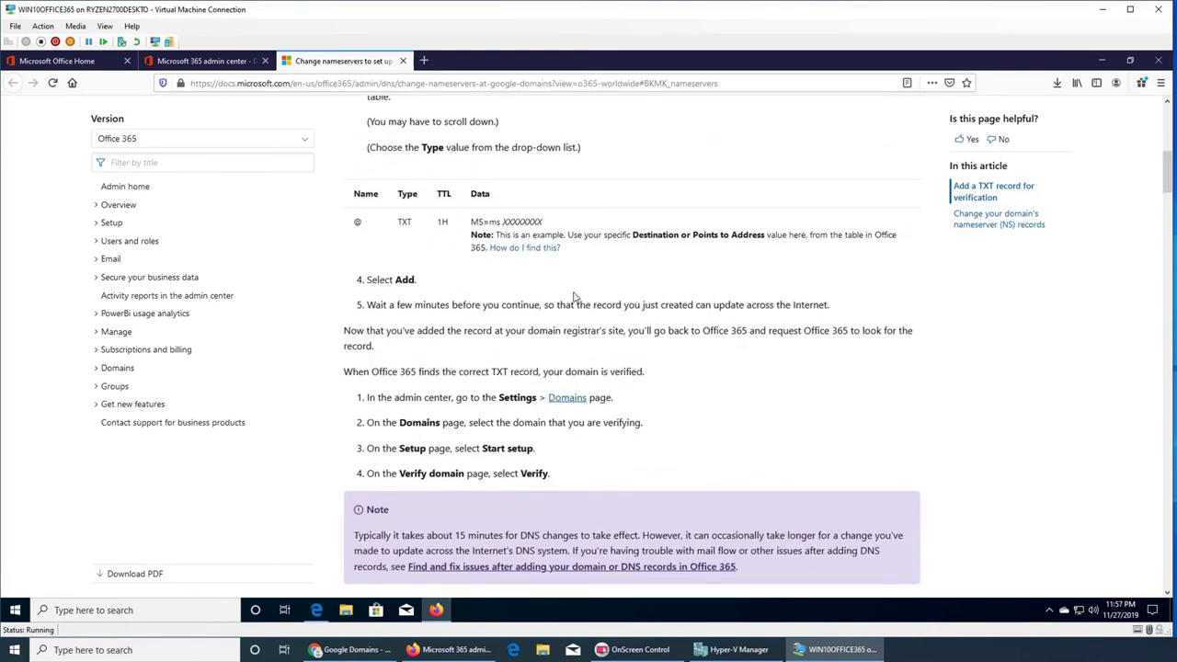
{"action": "scroll", "coordinate": [628, 322], "scroll_direction": "down", "scroll_amount": 2}
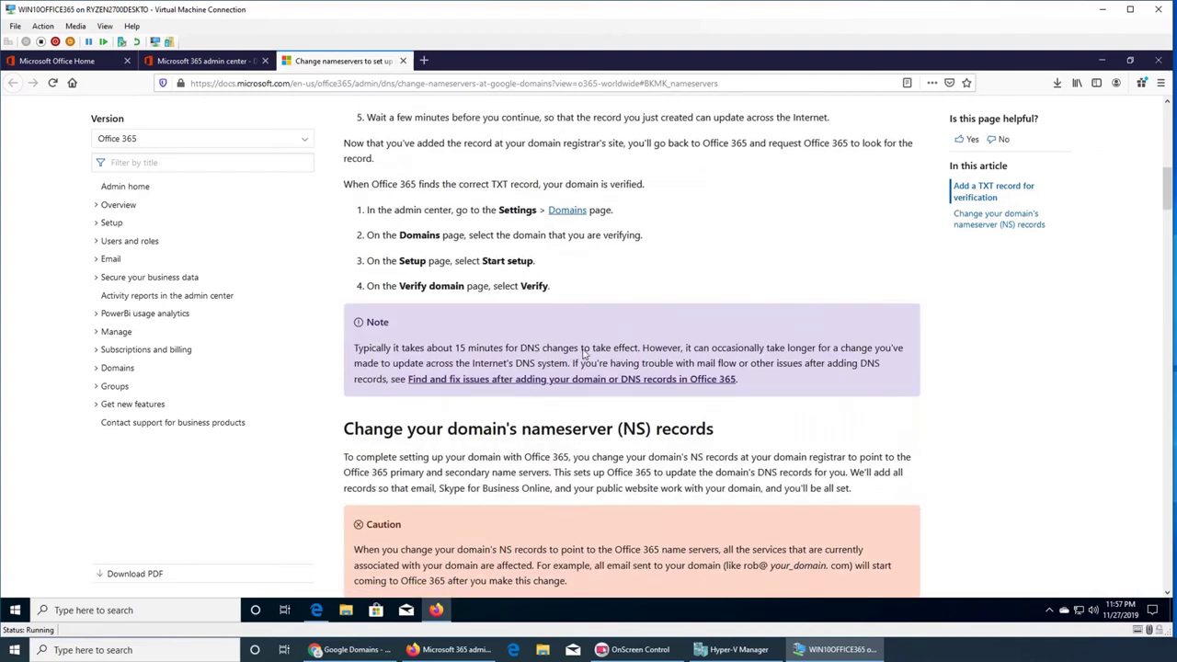
{"action": "scroll", "coordinate": [549, 299], "scroll_direction": "down", "scroll_amount": 3}
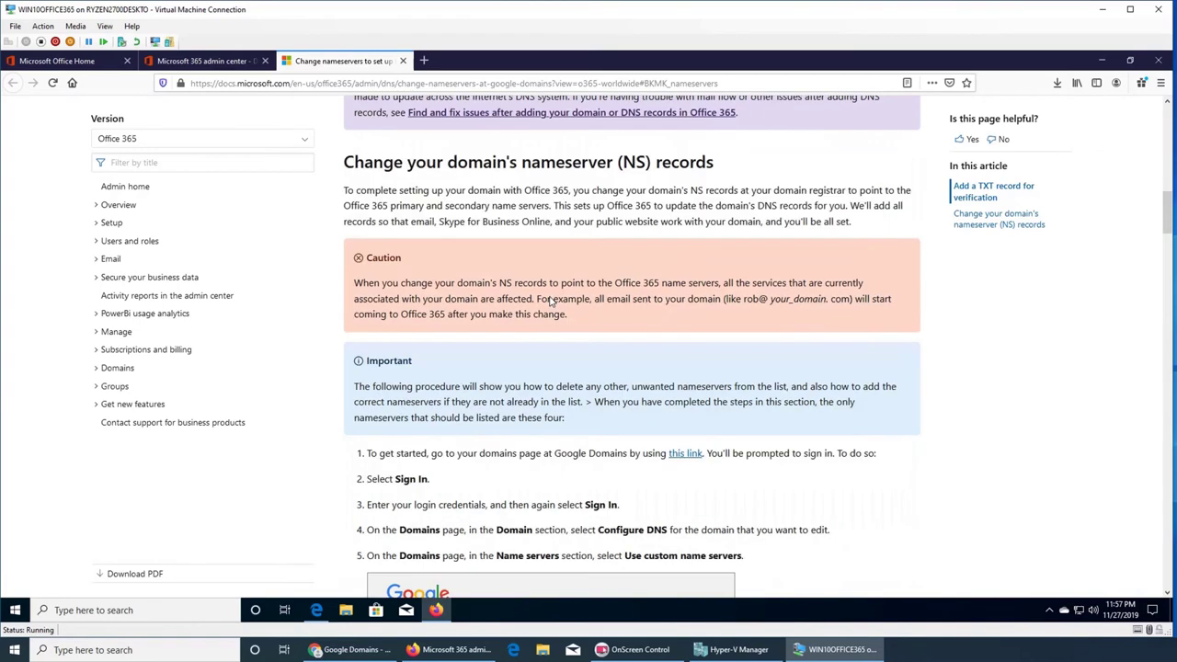
{"action": "scroll", "coordinate": [526, 397], "scroll_direction": "down", "scroll_amount": 2}
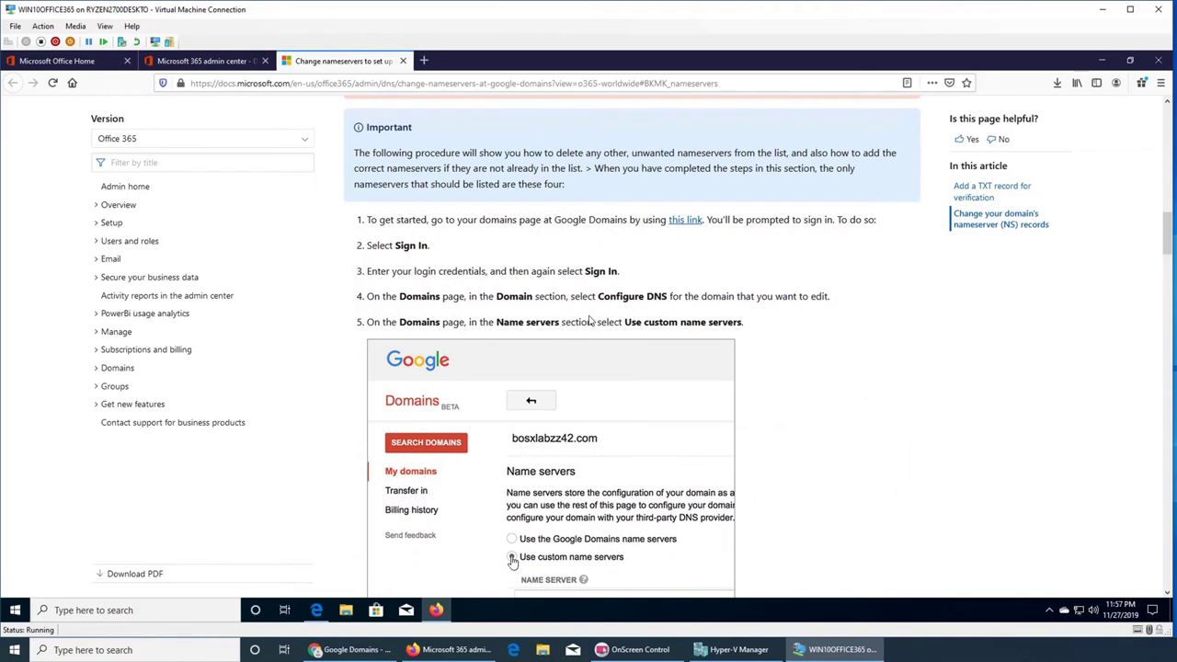
{"action": "scroll", "coordinate": [591, 320], "scroll_direction": "up", "scroll_amount": 2}
{"action": "scroll", "coordinate": [593, 287], "scroll_direction": "down", "scroll_amount": 1}
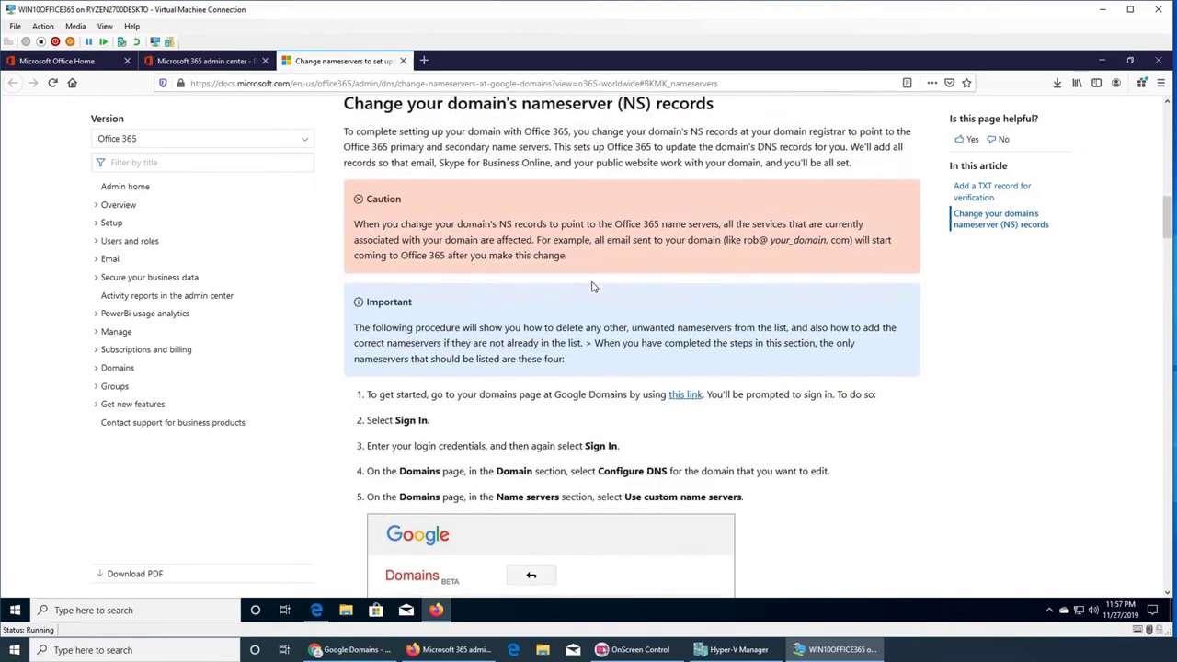
{"action": "scroll", "coordinate": [592, 287], "scroll_direction": "down", "scroll_amount": 6}
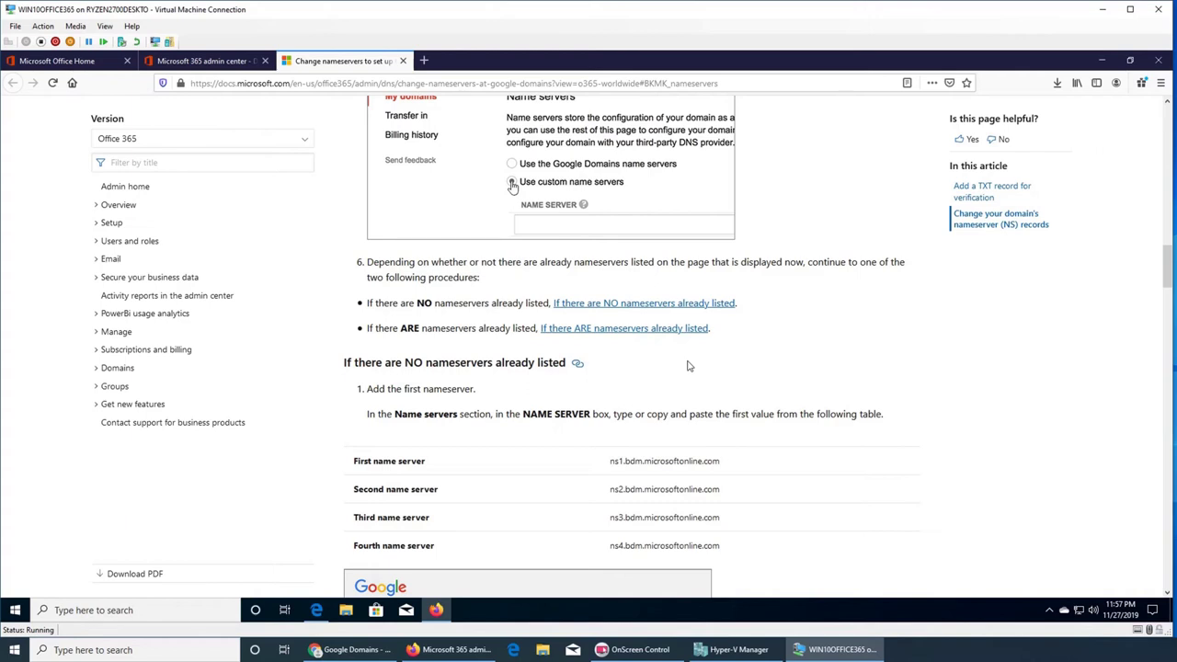
{"action": "scroll", "coordinate": [685, 366], "scroll_direction": "up", "scroll_amount": 1}
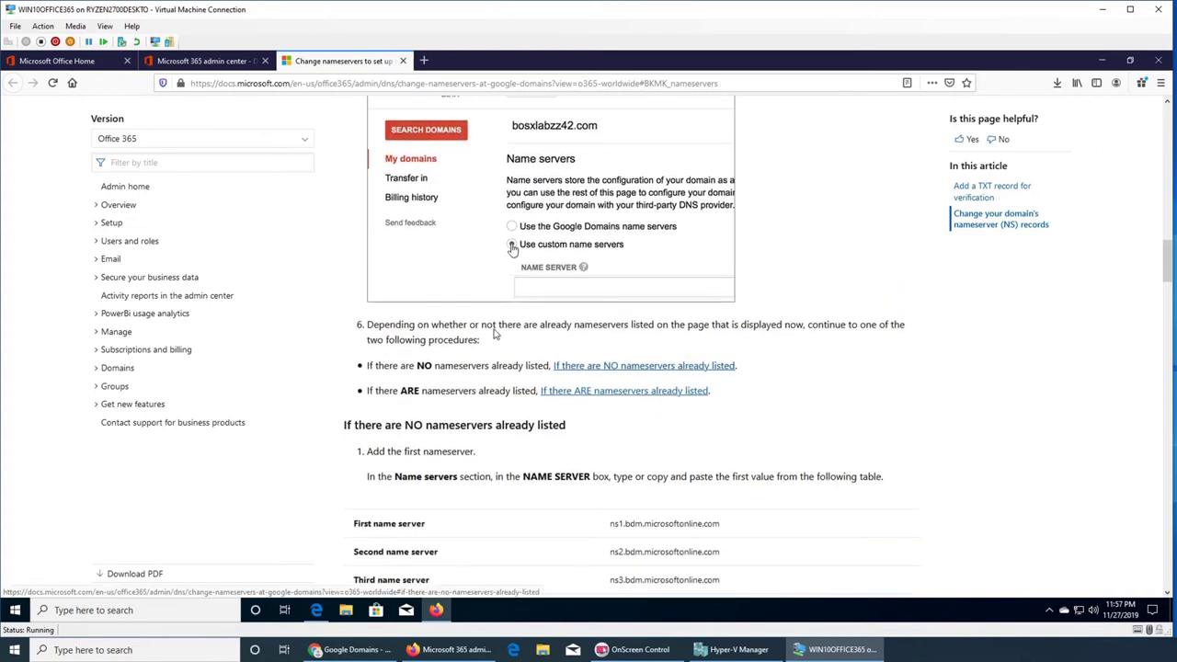
- Follow the 'If there ARE nameservers already listed' link and read its steps back to the Caution box
{"action": "left_click", "coordinate": [617, 394]}
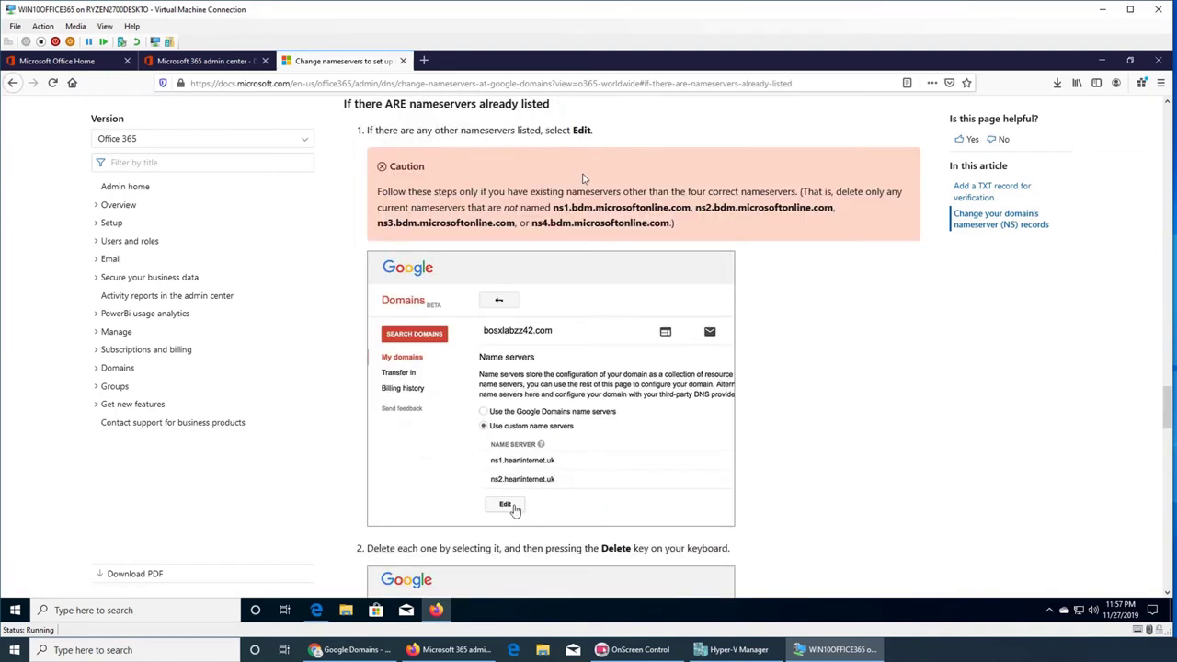
{"action": "scroll", "coordinate": [583, 179], "scroll_direction": "down", "scroll_amount": 5}
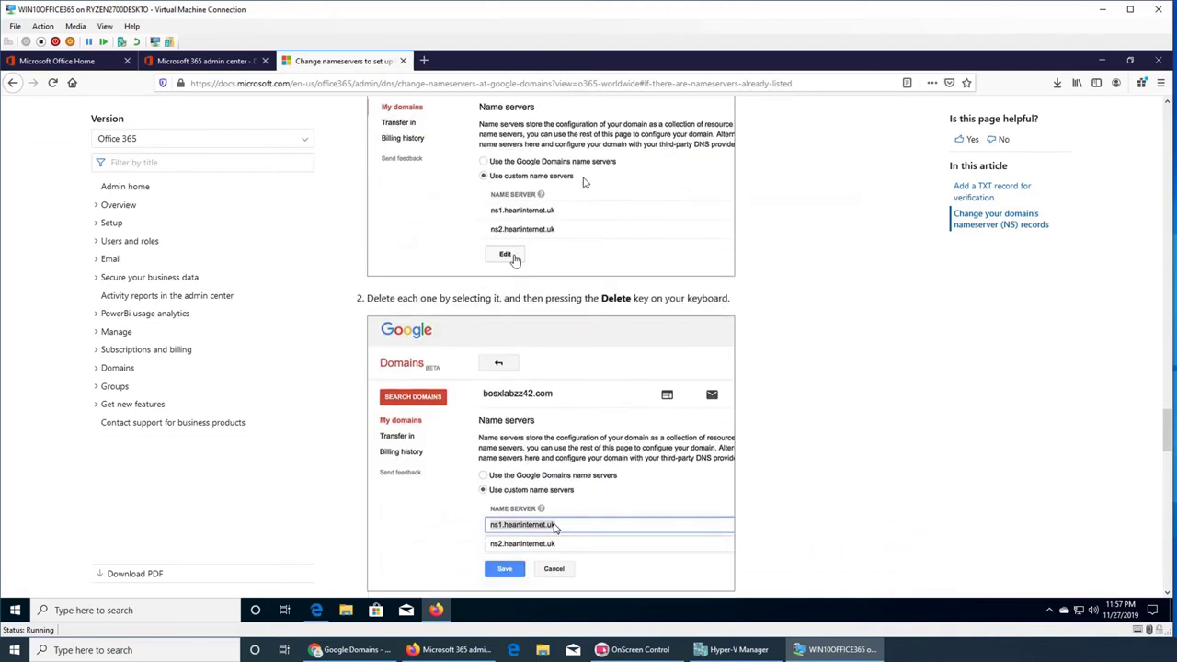
{"action": "scroll", "coordinate": [583, 183], "scroll_direction": "down", "scroll_amount": 4}
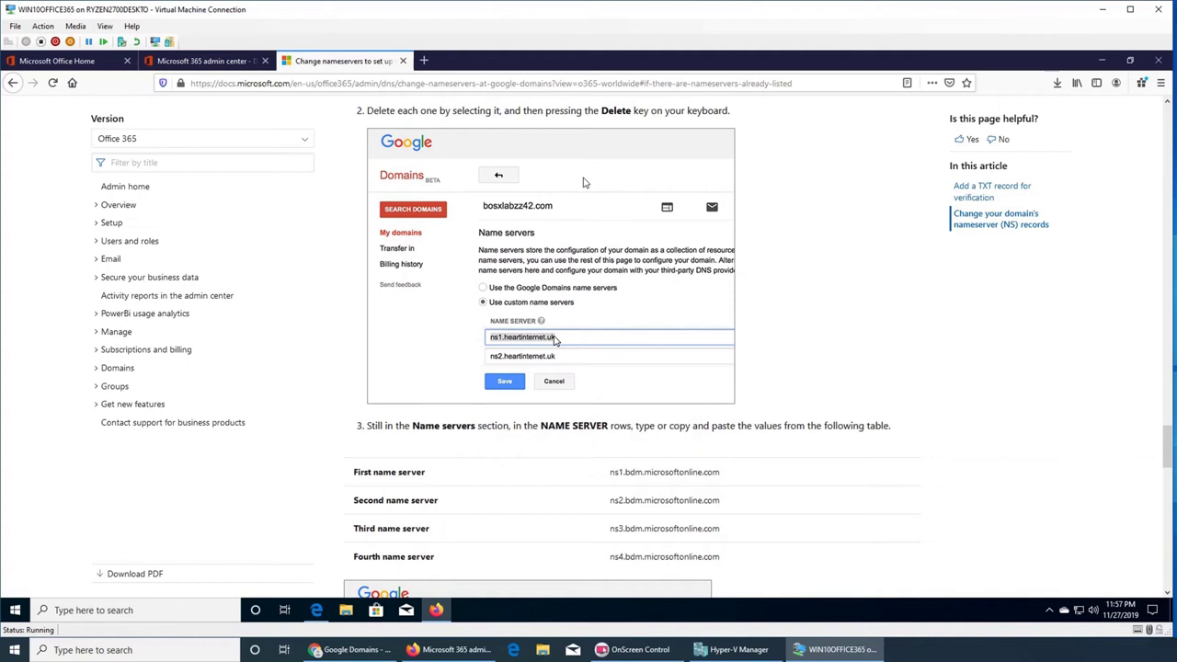
{"action": "scroll", "coordinate": [583, 183], "scroll_direction": "down", "scroll_amount": 4}
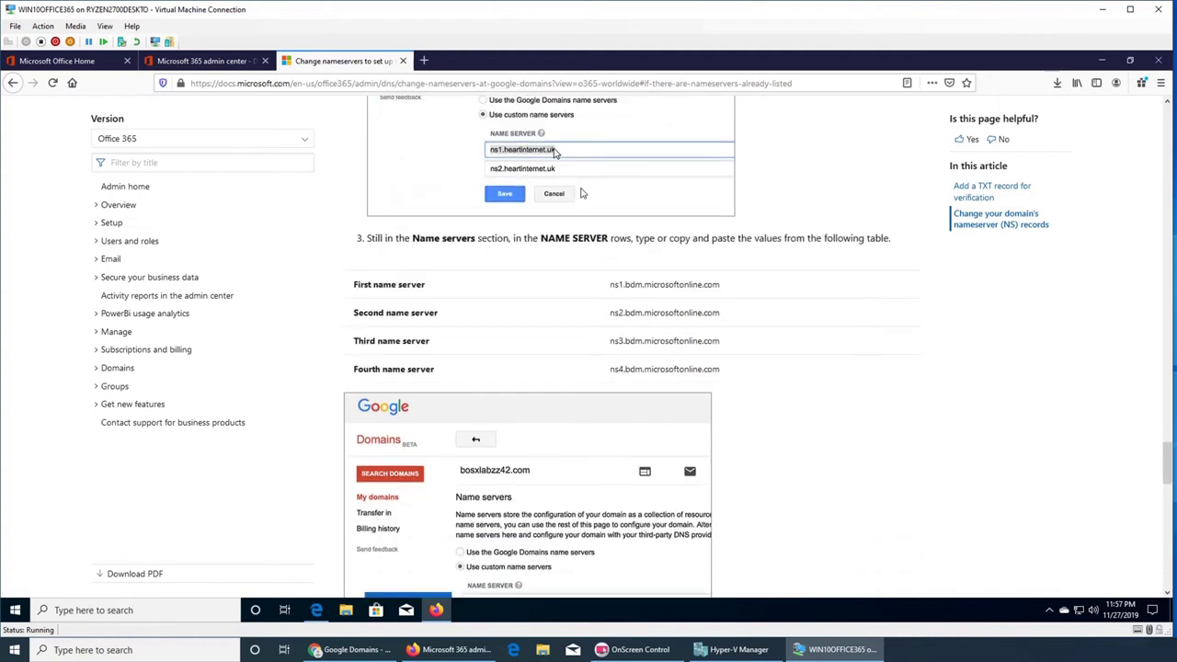
{"action": "scroll", "coordinate": [581, 193], "scroll_direction": "up", "scroll_amount": 4}
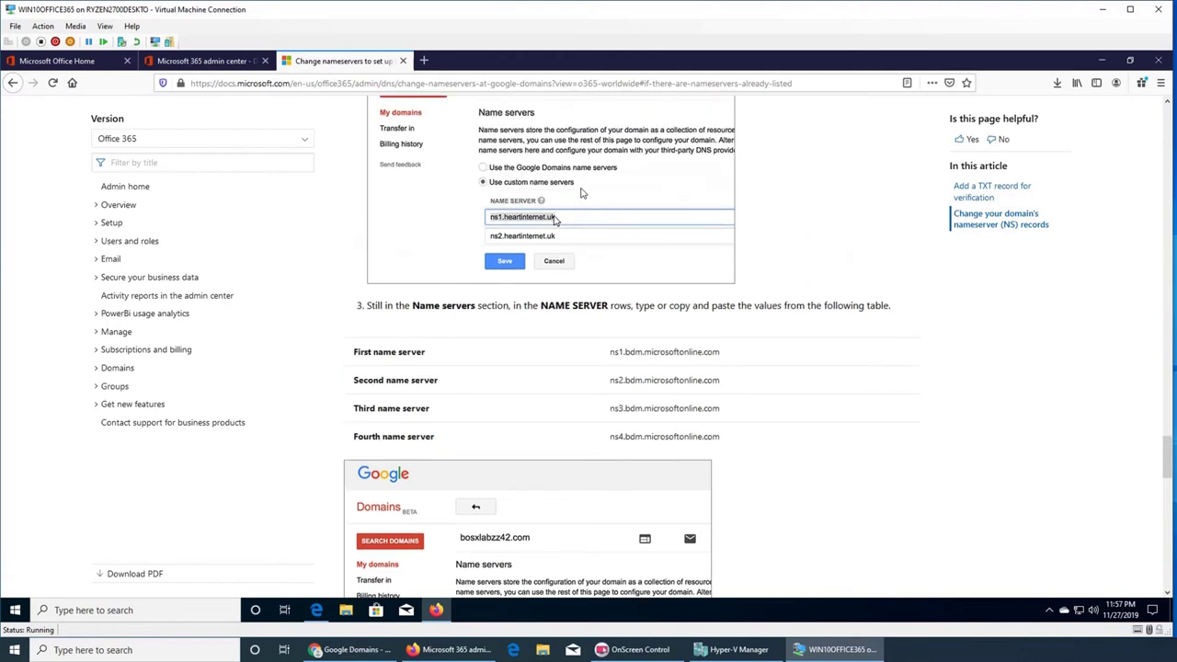
{"action": "scroll", "coordinate": [582, 193], "scroll_direction": "up", "scroll_amount": 7}
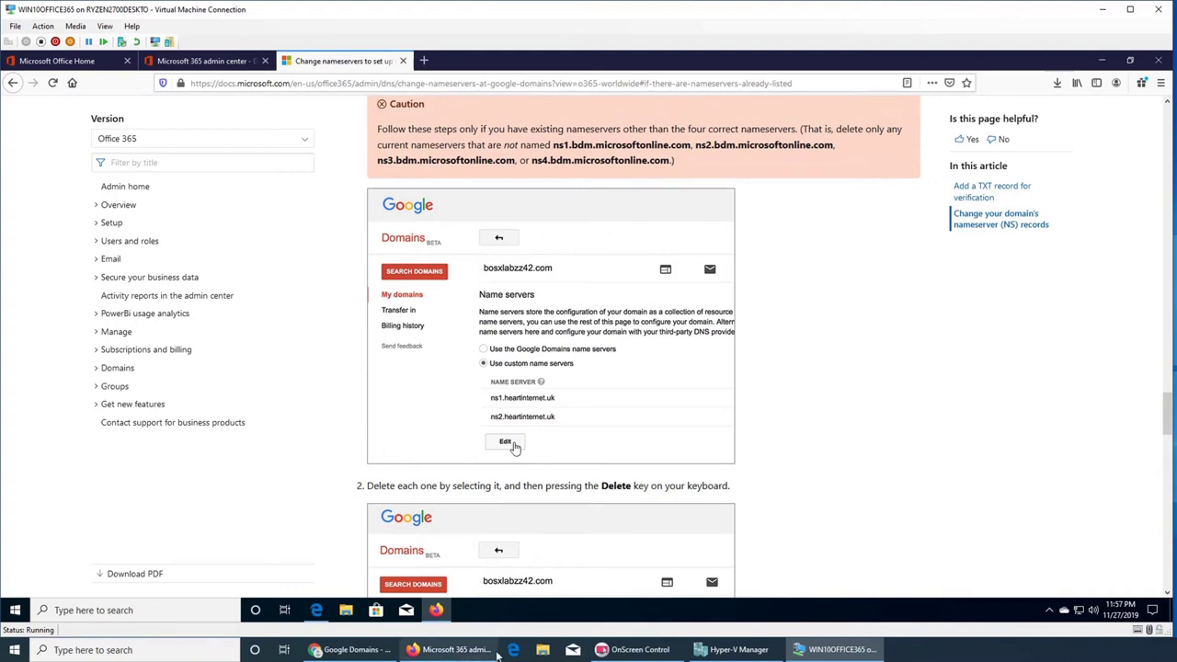
- Select 'Use custom name servers' in Google Domains, then return to the Docs name server table
{"action": "left_click", "coordinate": [352, 649]}
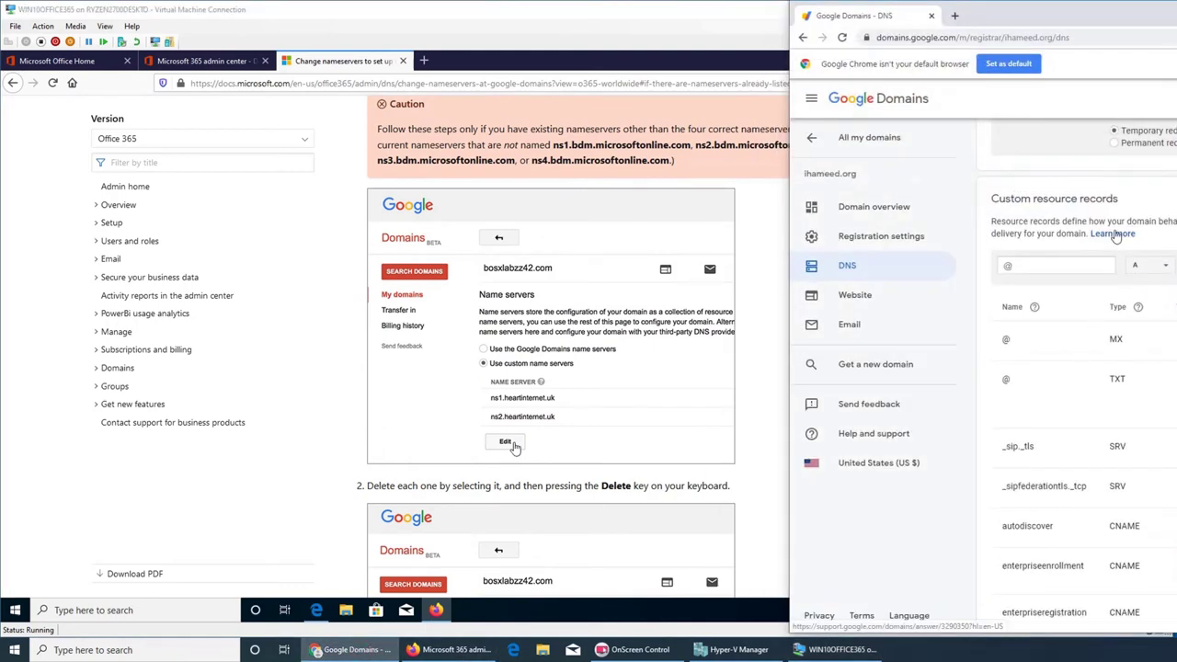
{"action": "scroll", "coordinate": [1115, 236], "scroll_direction": "up", "scroll_amount": 10}
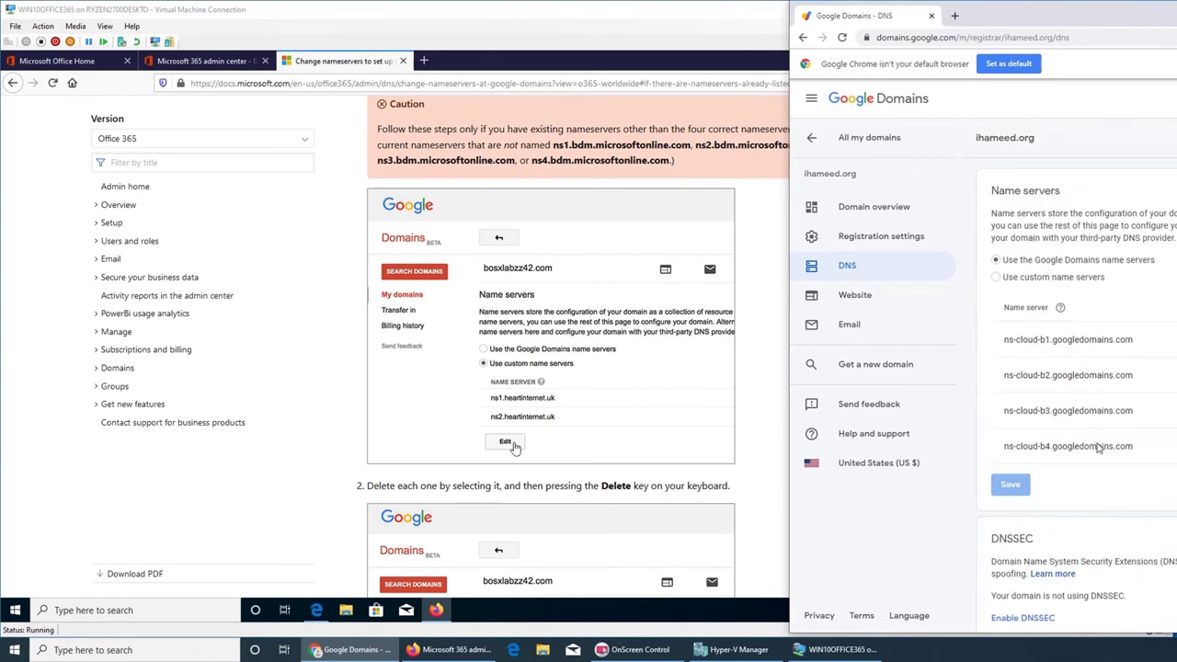
{"action": "left_click", "coordinate": [1000, 278]}
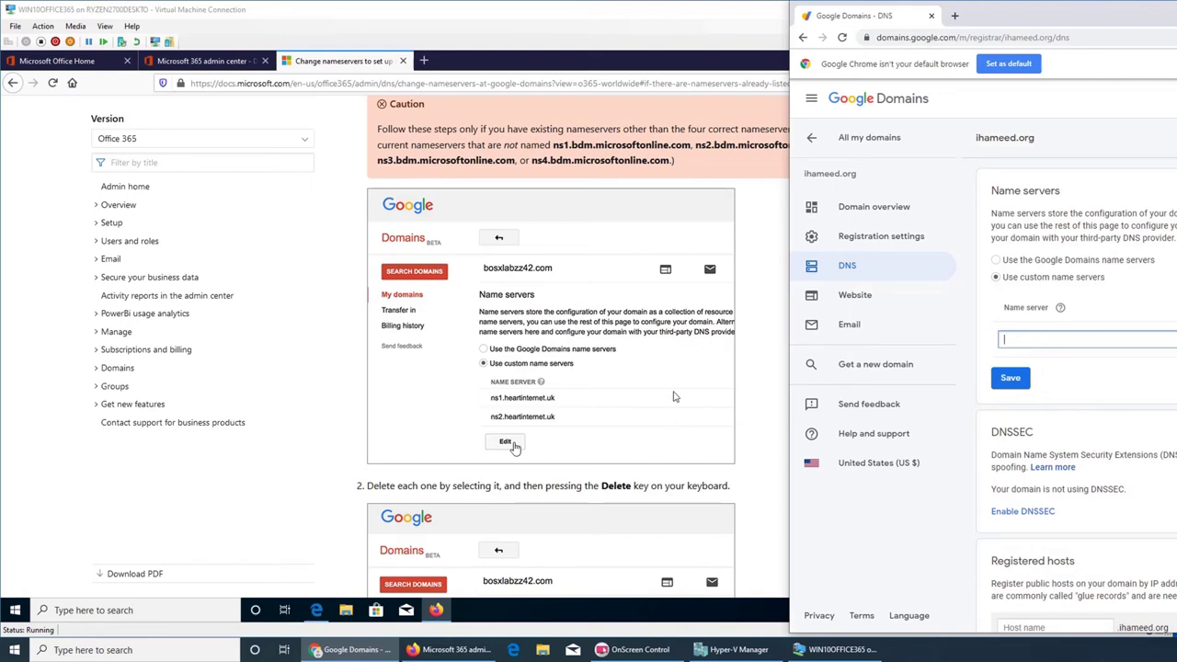
{"action": "left_click", "coordinate": [411, 472]}
{"action": "scroll", "coordinate": [347, 465], "scroll_direction": "down", "scroll_amount": 5}
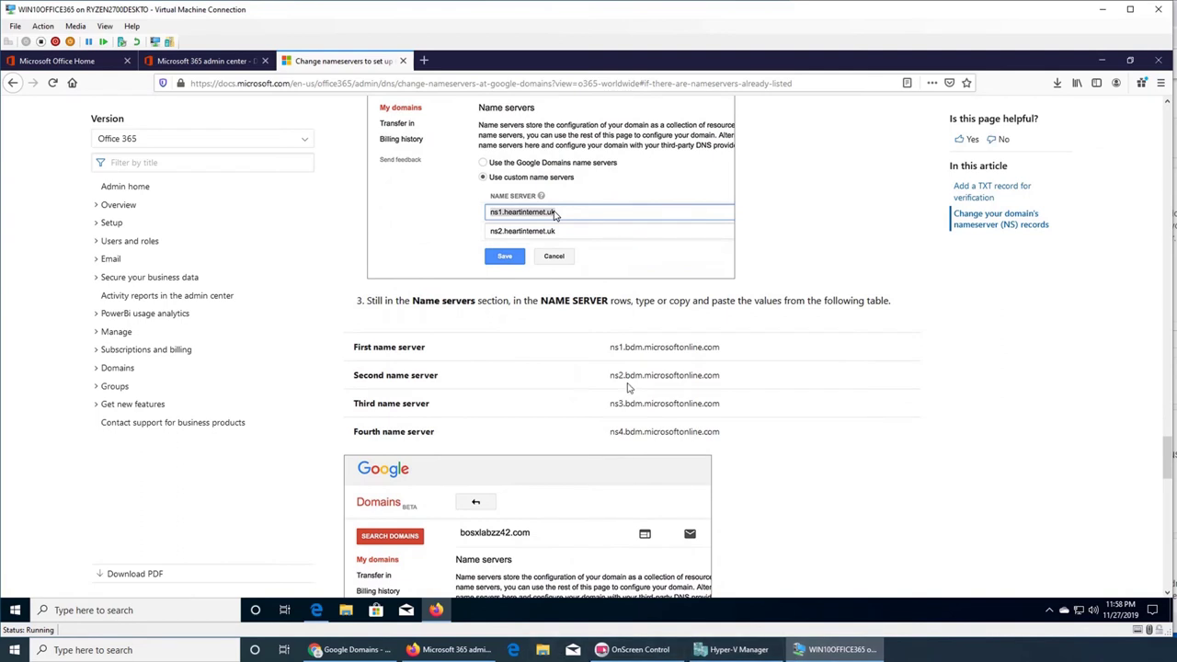
- Paste ns1.bdm.microsoftonline.com into the first Google Domains name server entry and add a second entry
{"action": "triple_click", "coordinate": [678, 351]}
{"action": "key", "text": "ctrl+c"}
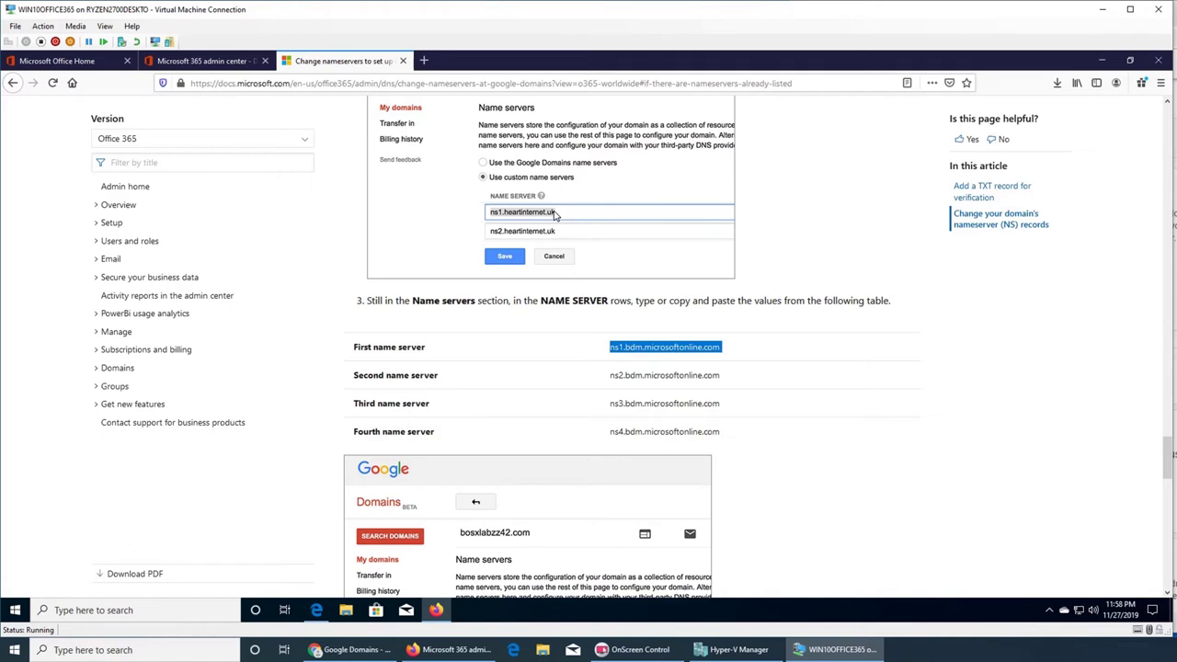
{"action": "key", "text": "alt+Tab"}
{"action": "left_click", "coordinate": [1103, 340]}
{"action": "key", "text": "ctrl+v"}
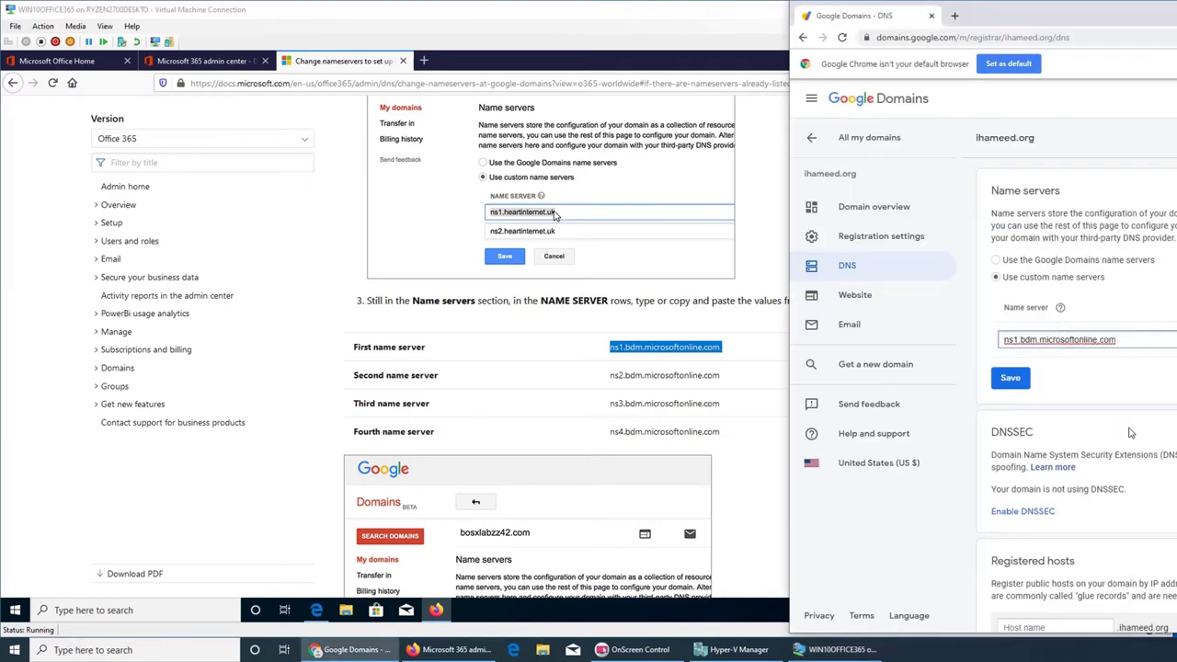
{"action": "left_click", "coordinate": [1011, 378]}
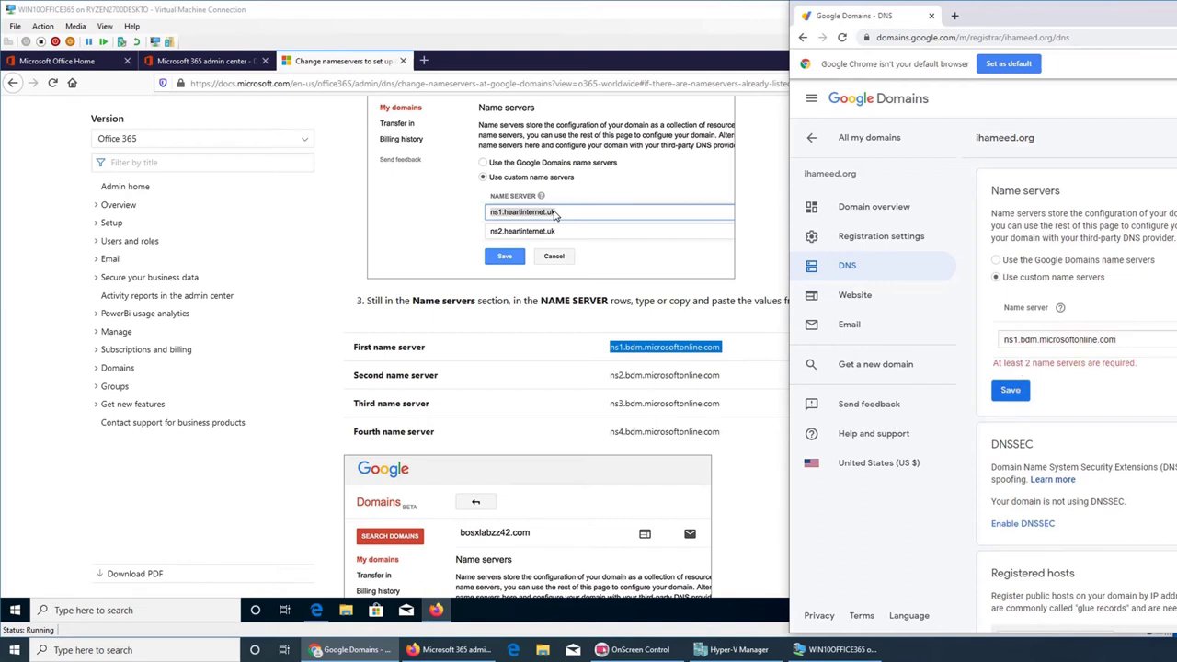
{"action": "key", "text": "Tab"}
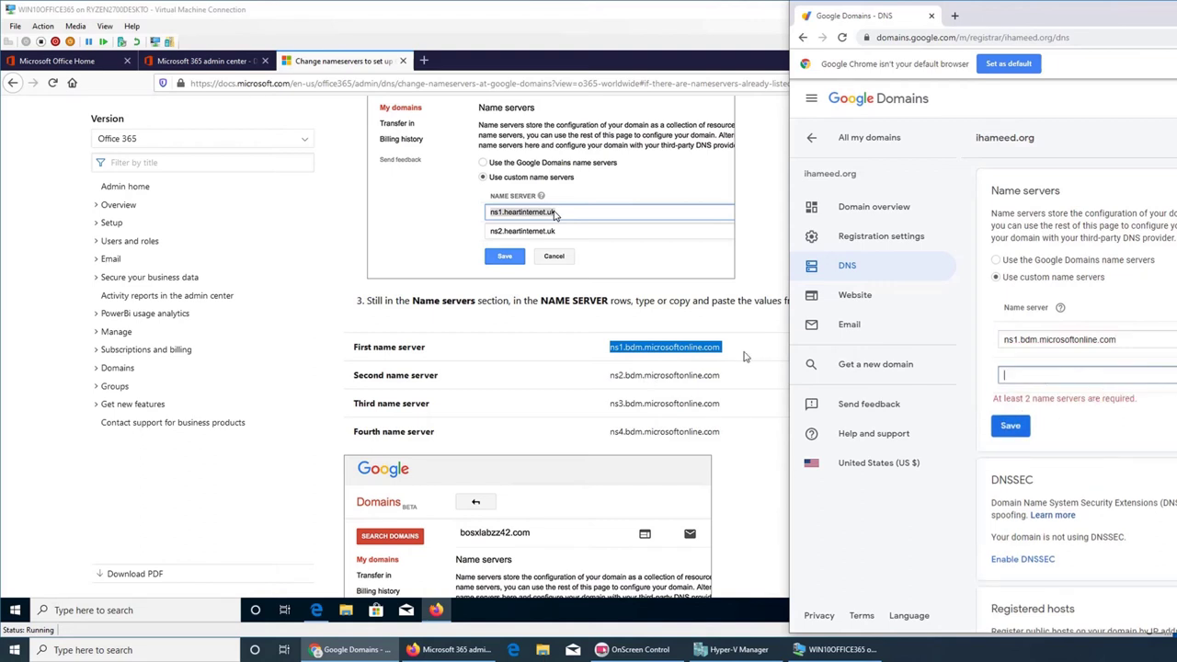
- Copy ns2 and ns3.bdm.microsoftonline.com from the Docs table into the next two name server entries
{"action": "left_click", "coordinate": [688, 378]}
{"action": "triple_click", "coordinate": [681, 377]}
{"action": "key", "text": "ctrl+c"}
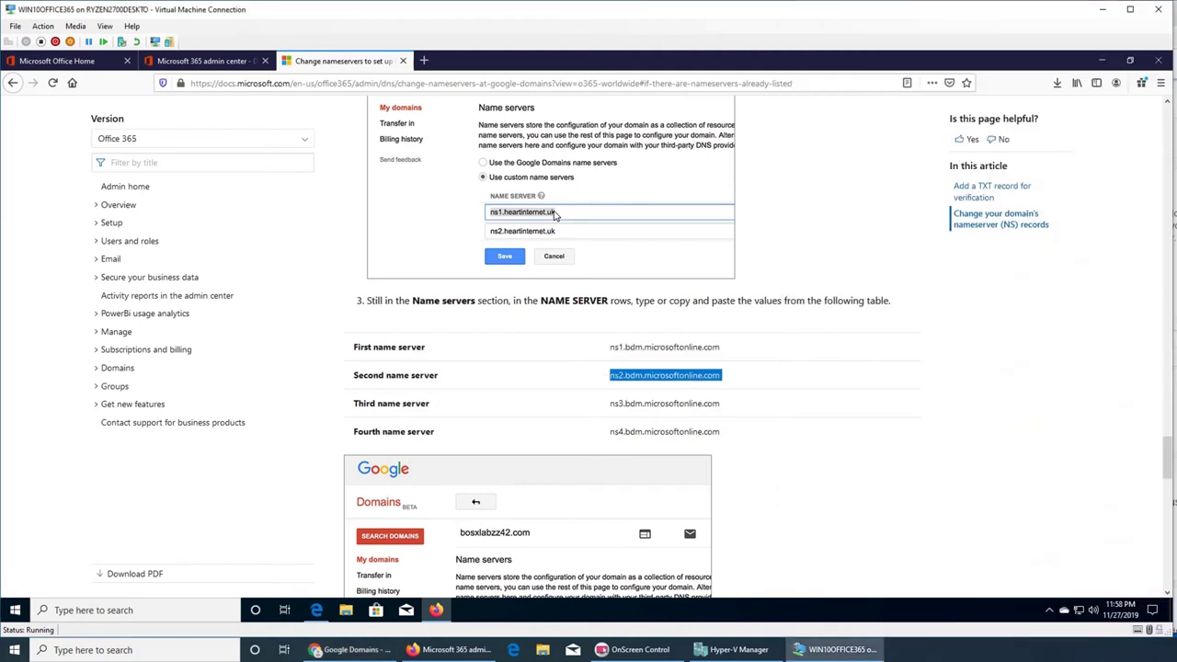
{"action": "key", "text": "alt+Tab"}
{"action": "key", "text": "ctrl+v"}
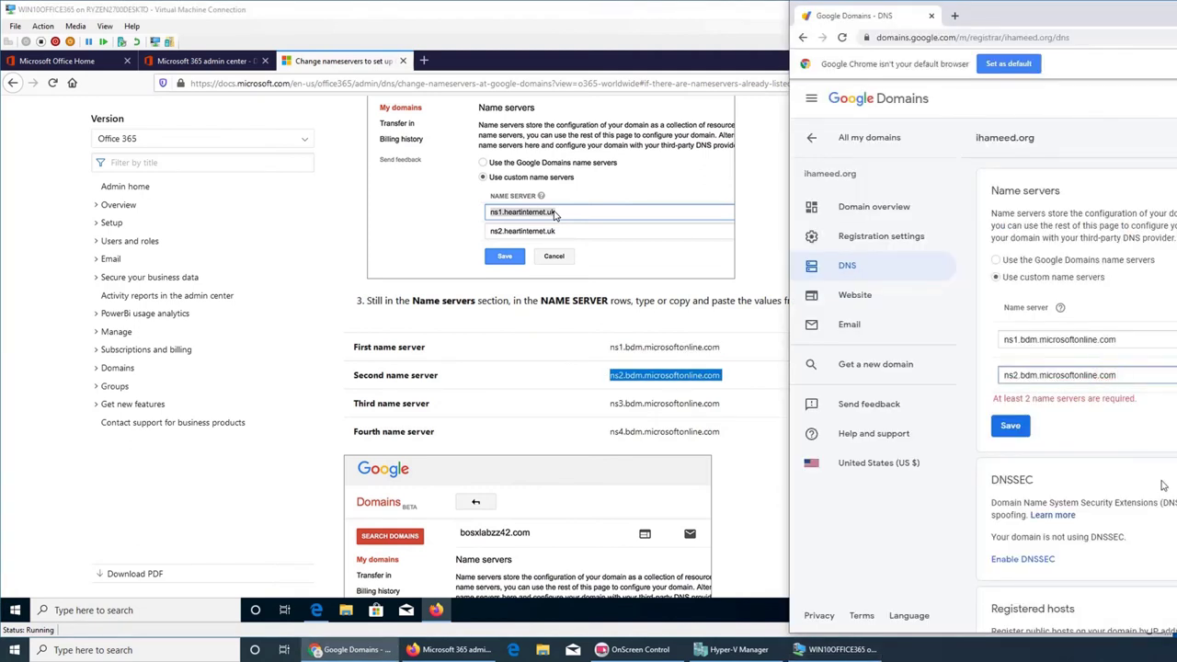
{"action": "key", "text": "Tab"}
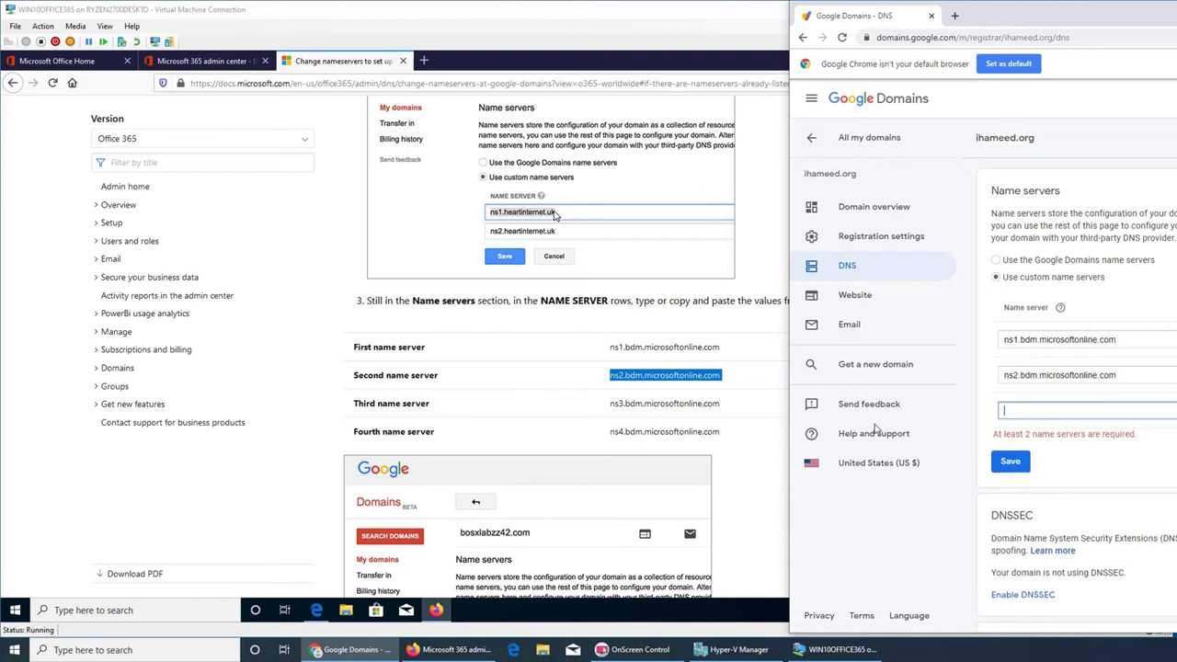
{"action": "triple_click", "coordinate": [676, 408]}
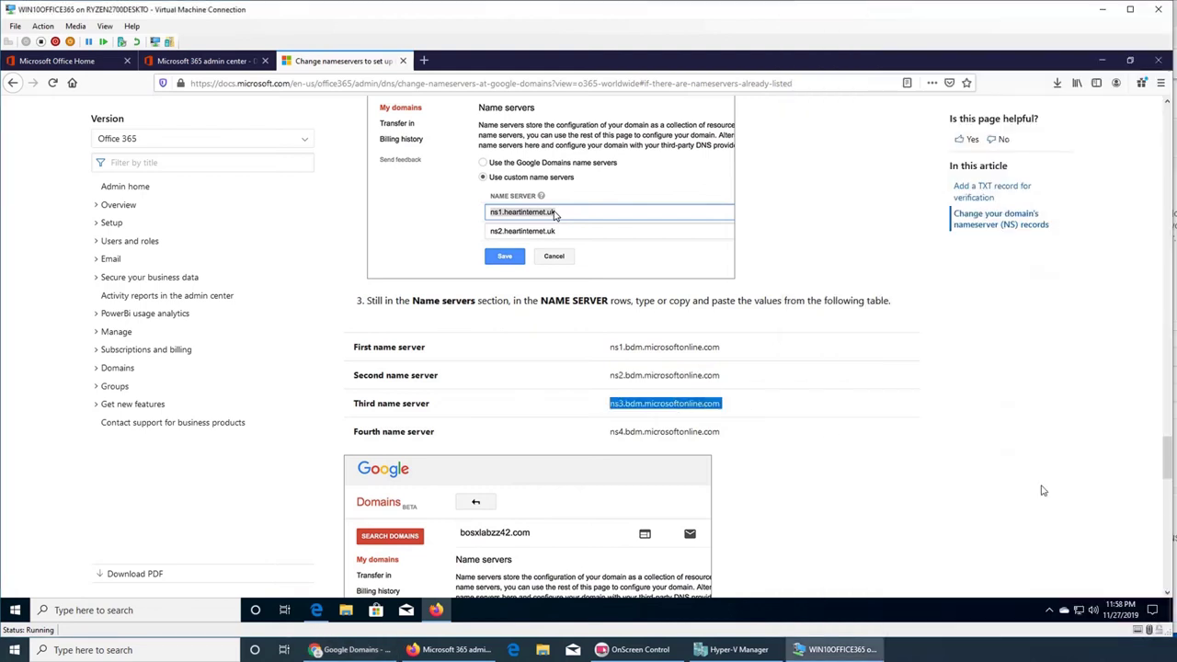
{"action": "key", "text": "ctrl+c"}
{"action": "key", "text": "alt+Tab"}
{"action": "key", "text": "ctrl+v"}
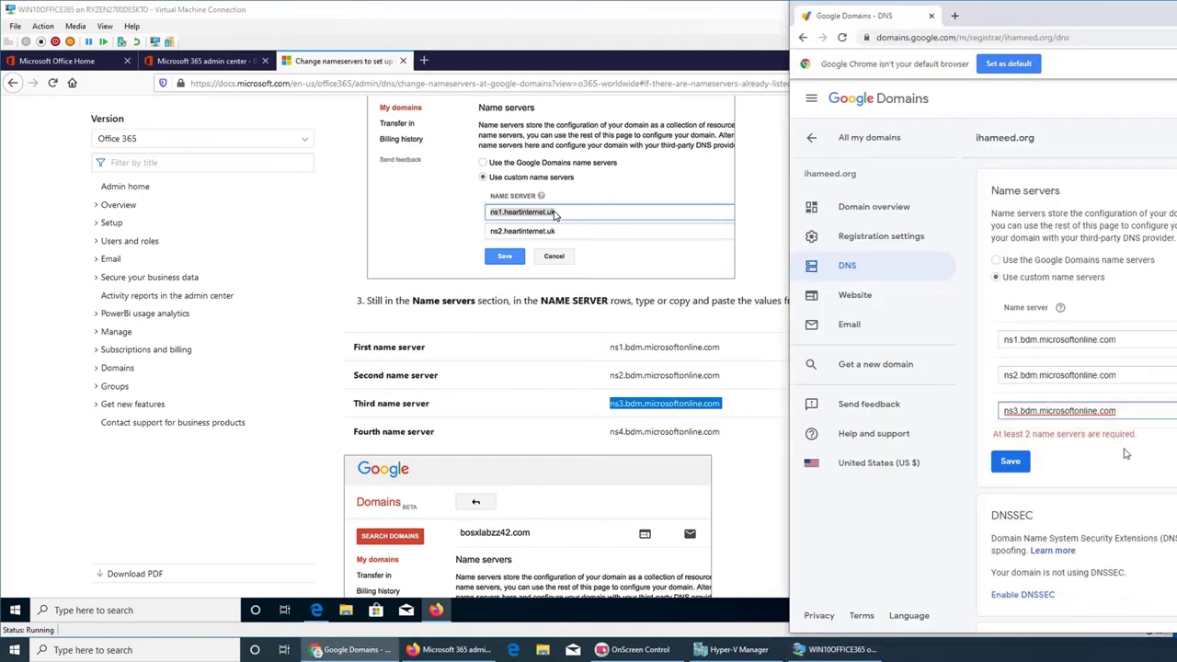
- Add ns4.bdm.microsoftonline.com as the fourth name server and save all four
{"action": "triple_click", "coordinate": [661, 432]}
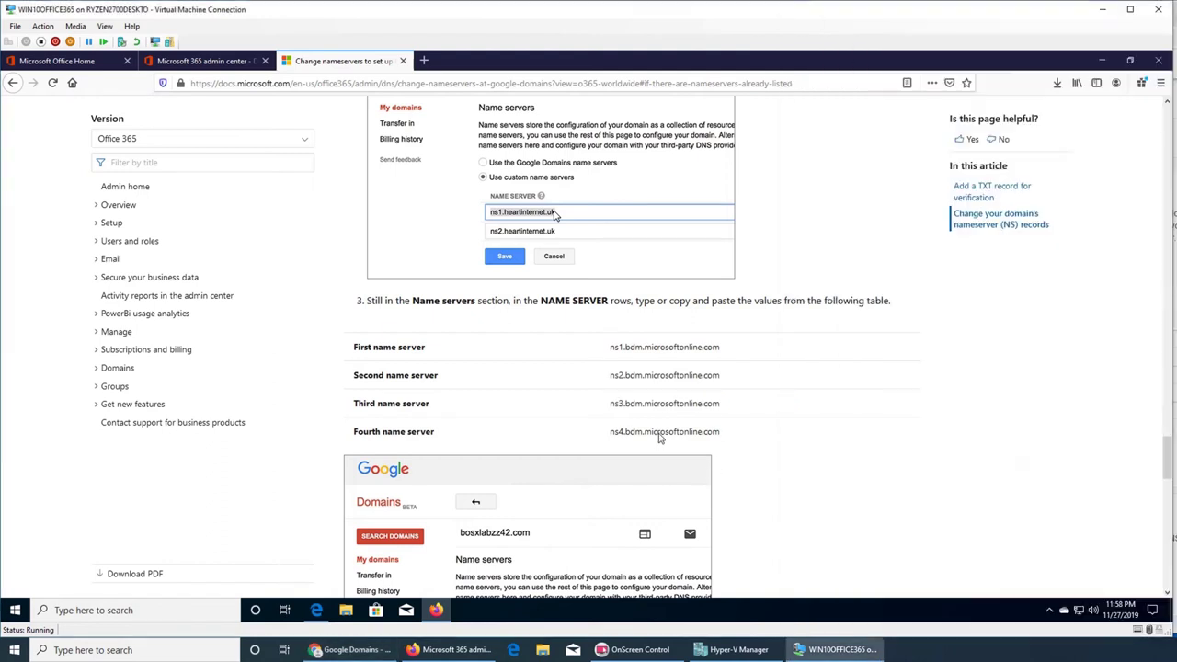
{"action": "key", "text": "ctrl+c"}
{"action": "key", "text": "alt+Tab"}
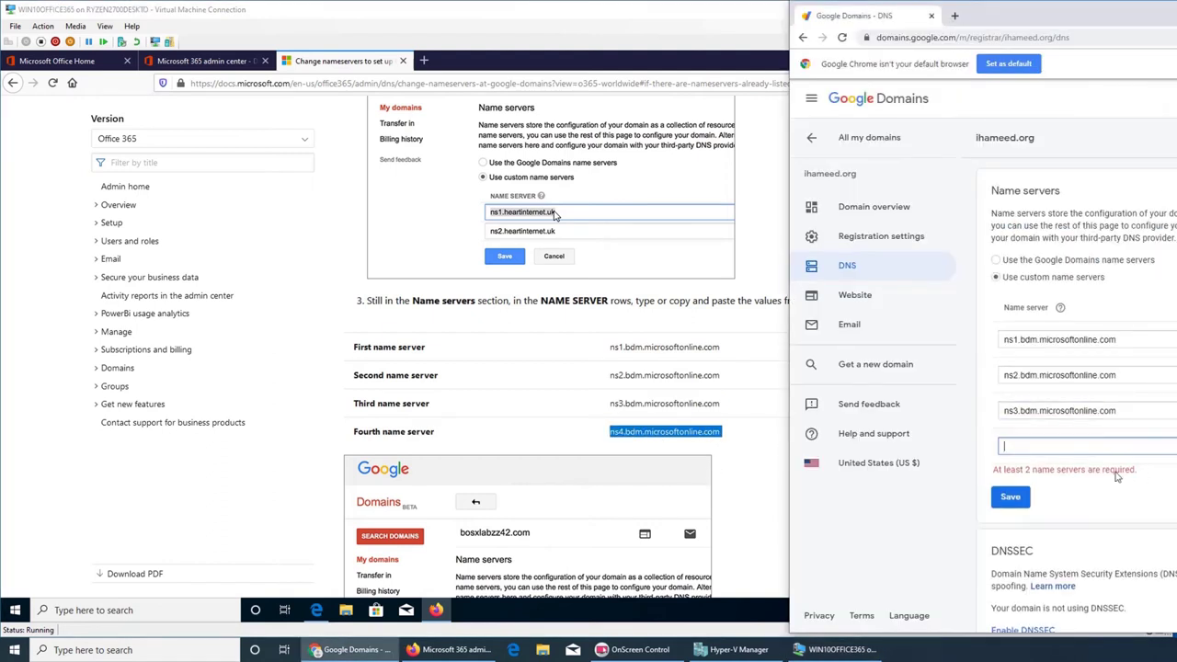
{"action": "left_click", "coordinate": [1085, 453]}
{"action": "key", "text": "ctrl+v"}
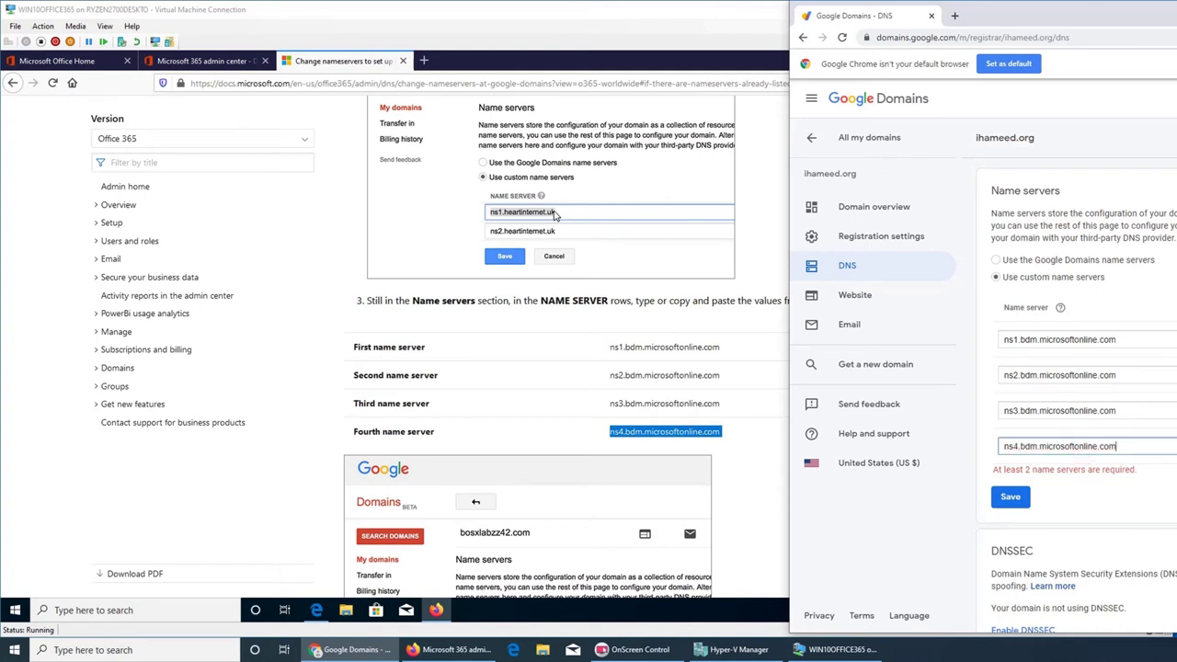
{"action": "left_click", "coordinate": [1083, 520]}
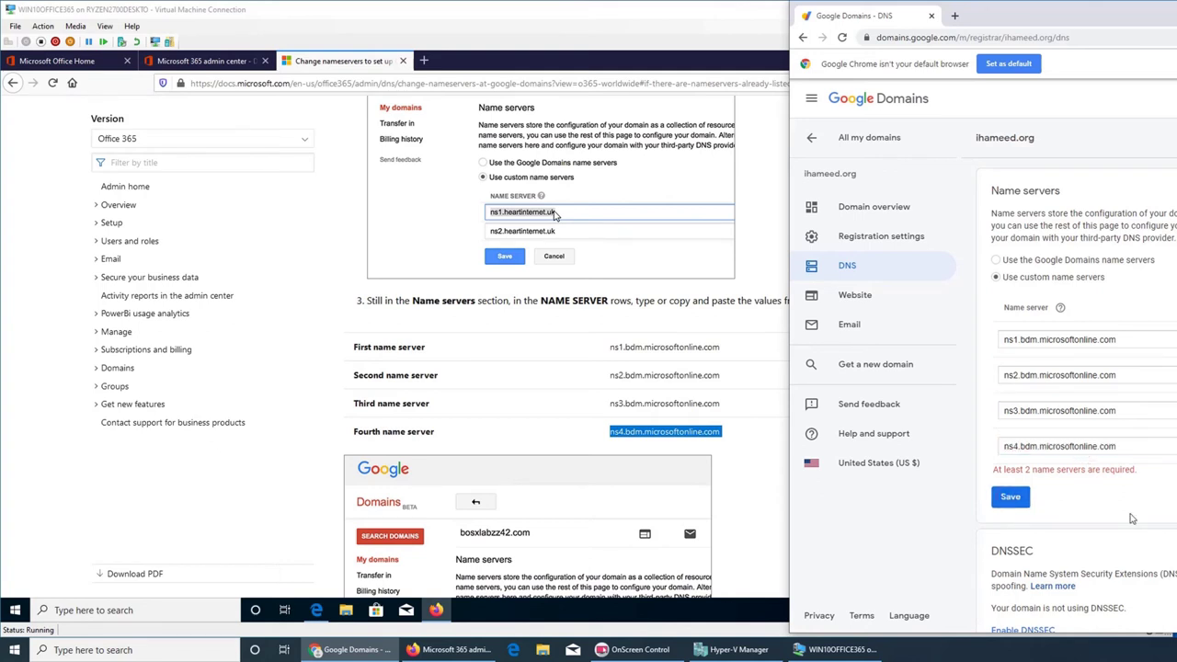
{"action": "left_click", "coordinate": [1011, 497]}
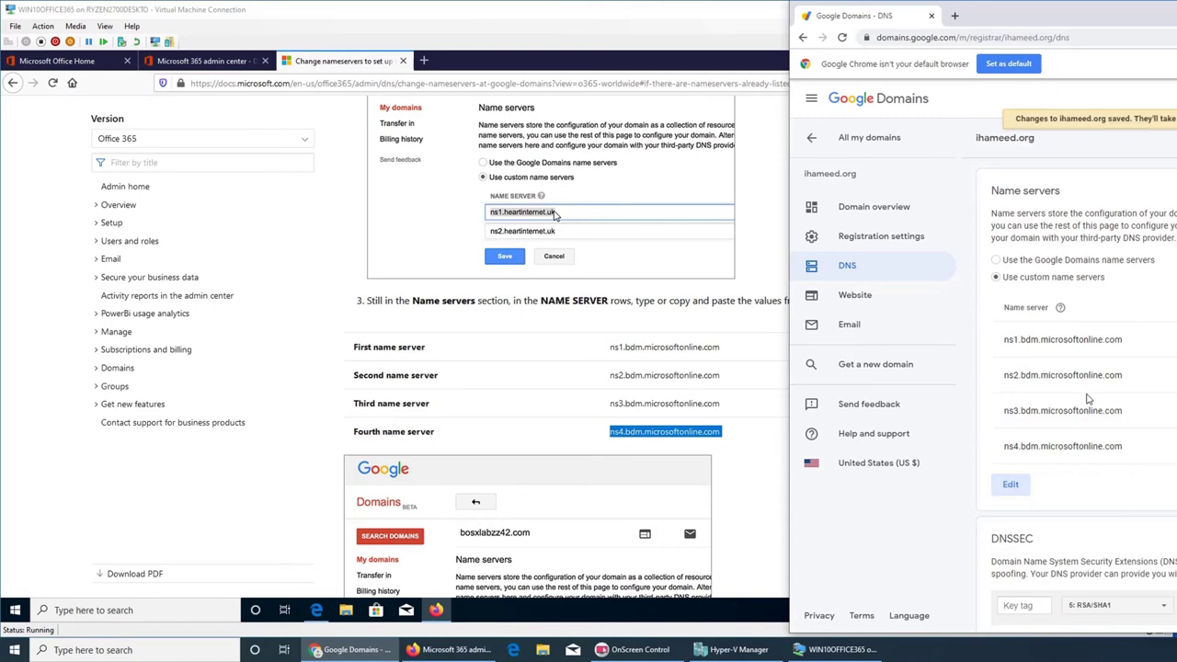
{"action": "left_click", "coordinate": [543, 413]}
{"action": "scroll", "coordinate": [543, 413], "scroll_direction": "down", "scroll_amount": 3}
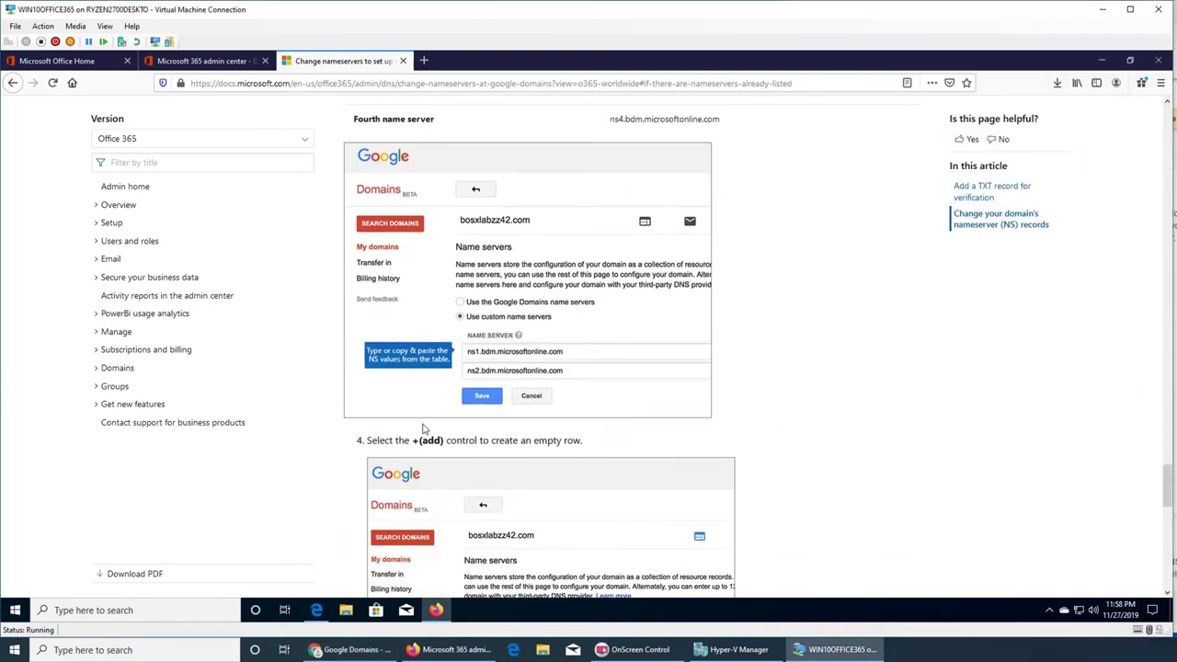
{"action": "scroll", "coordinate": [493, 428], "scroll_direction": "down", "scroll_amount": 3}
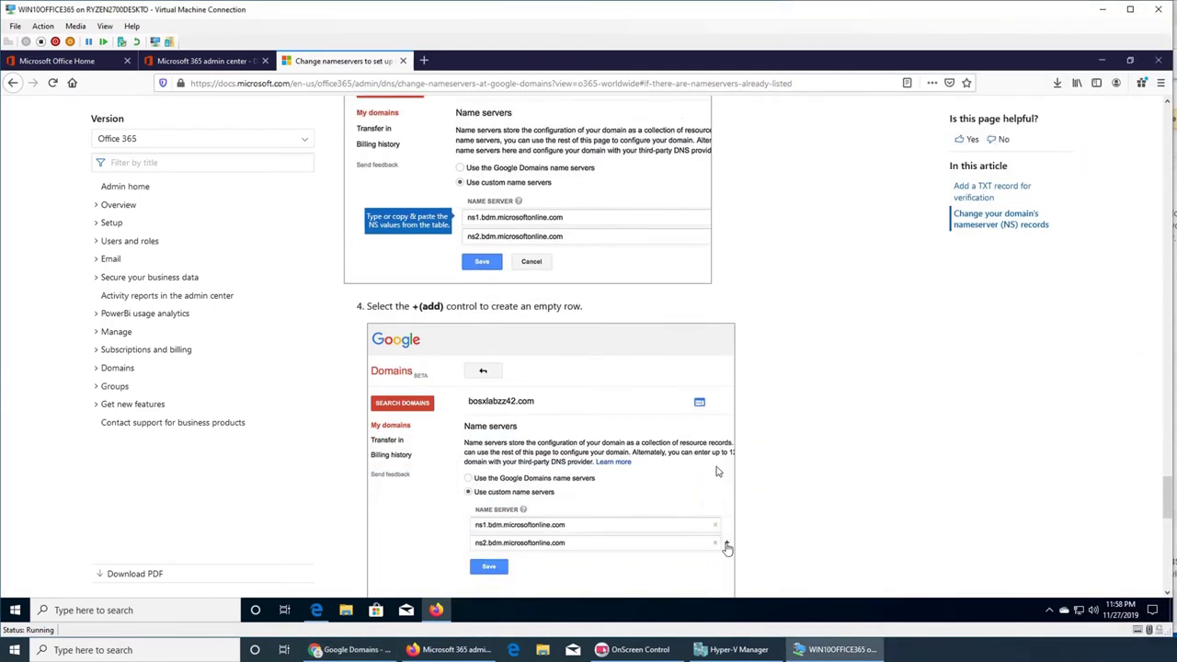
{"action": "scroll", "coordinate": [727, 432], "scroll_direction": "down", "scroll_amount": 6}
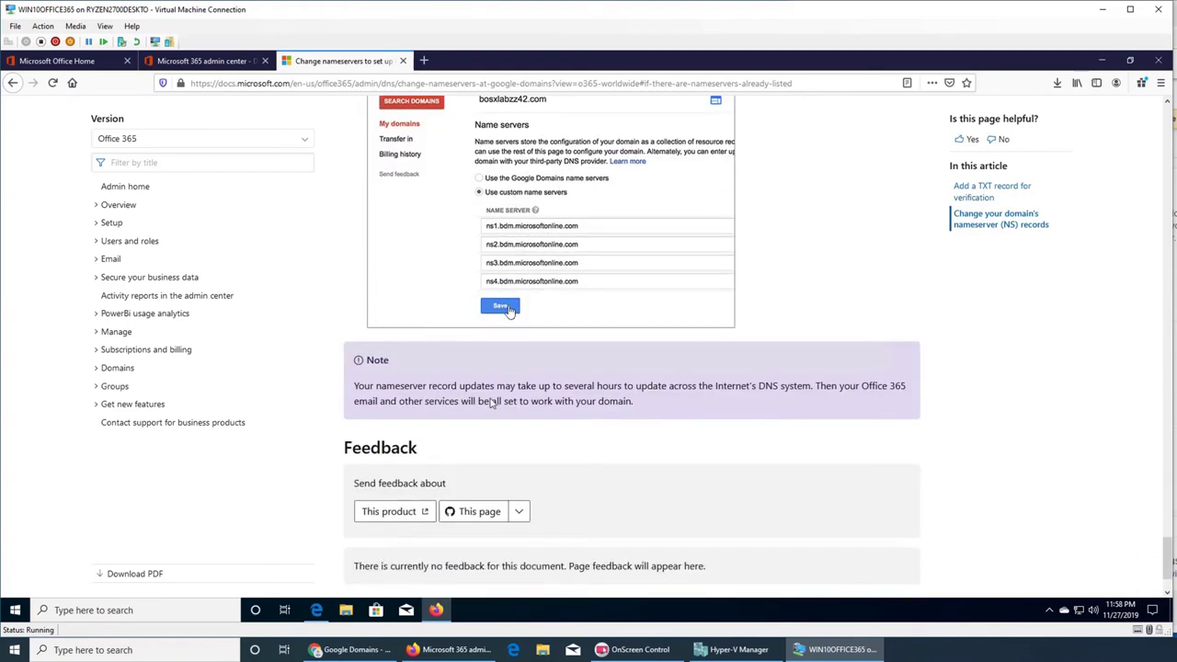
{"action": "scroll", "coordinate": [619, 406], "scroll_direction": "down", "scroll_amount": 2}
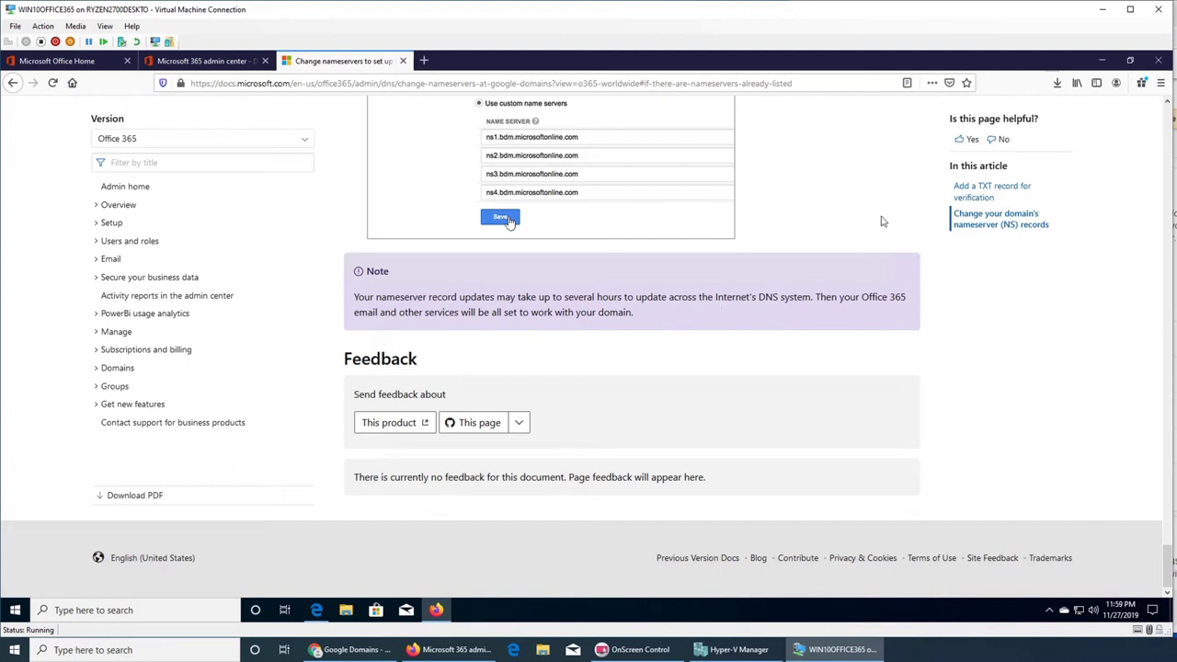
{"action": "key", "text": "alt+Tab"}
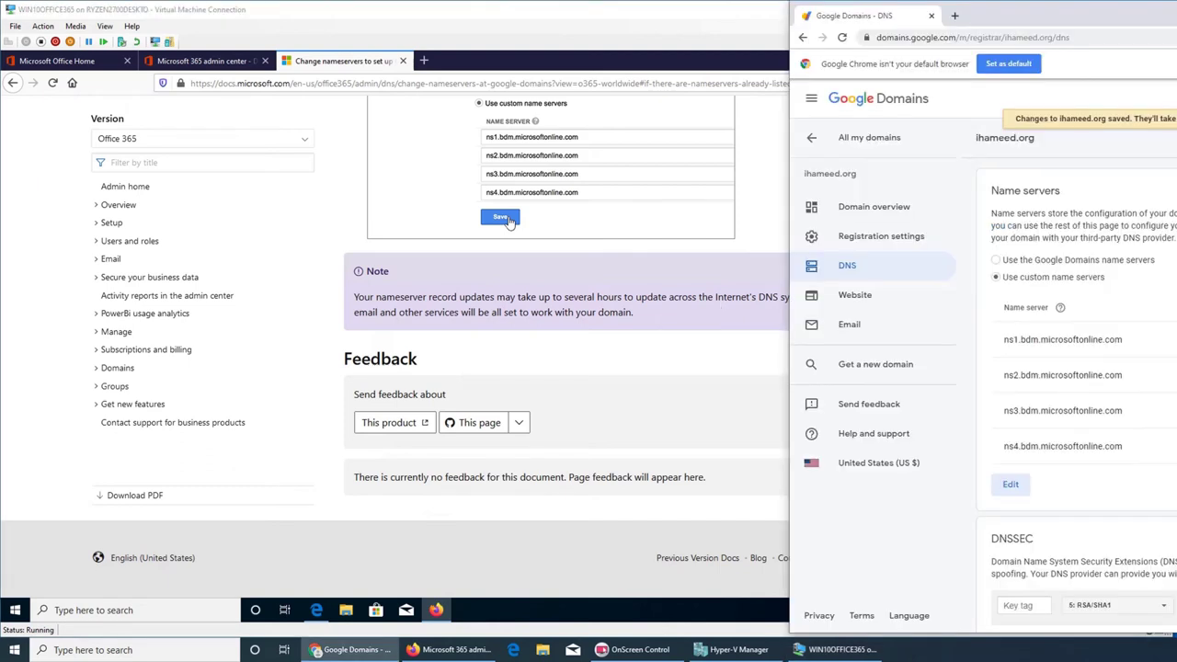
- Return to the admin center's Update DNS settings step and verify the ns1–ns4.bdm.microsoftonline.com records
{"action": "left_click", "coordinate": [227, 68]}
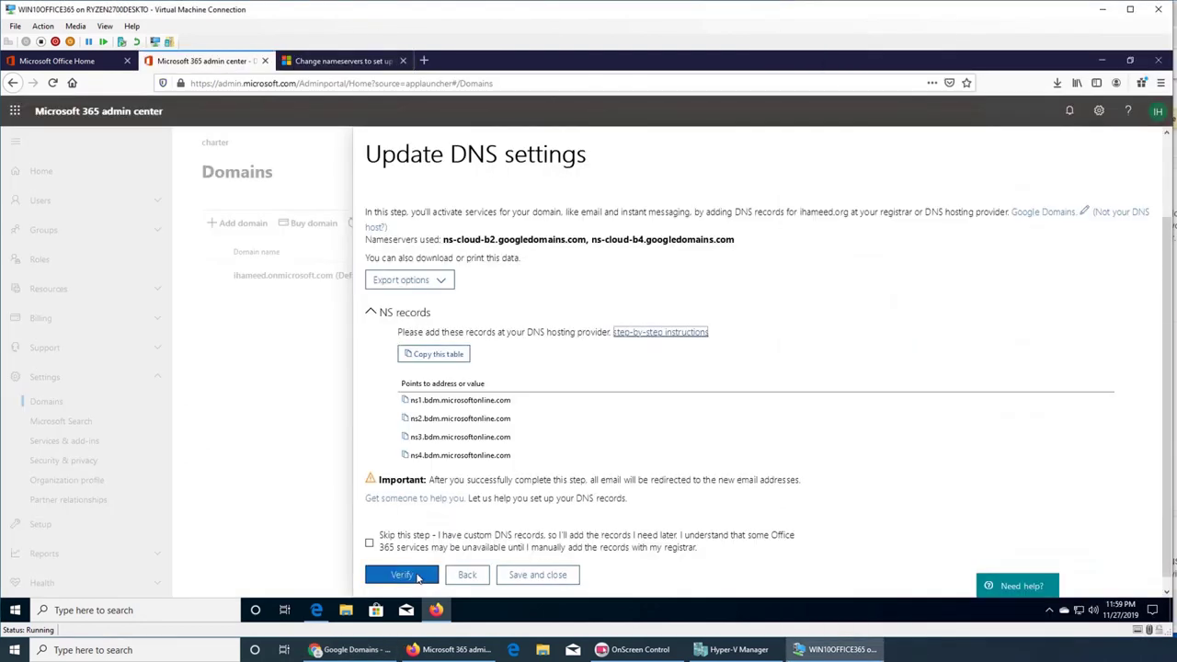
{"action": "left_click", "coordinate": [416, 577]}
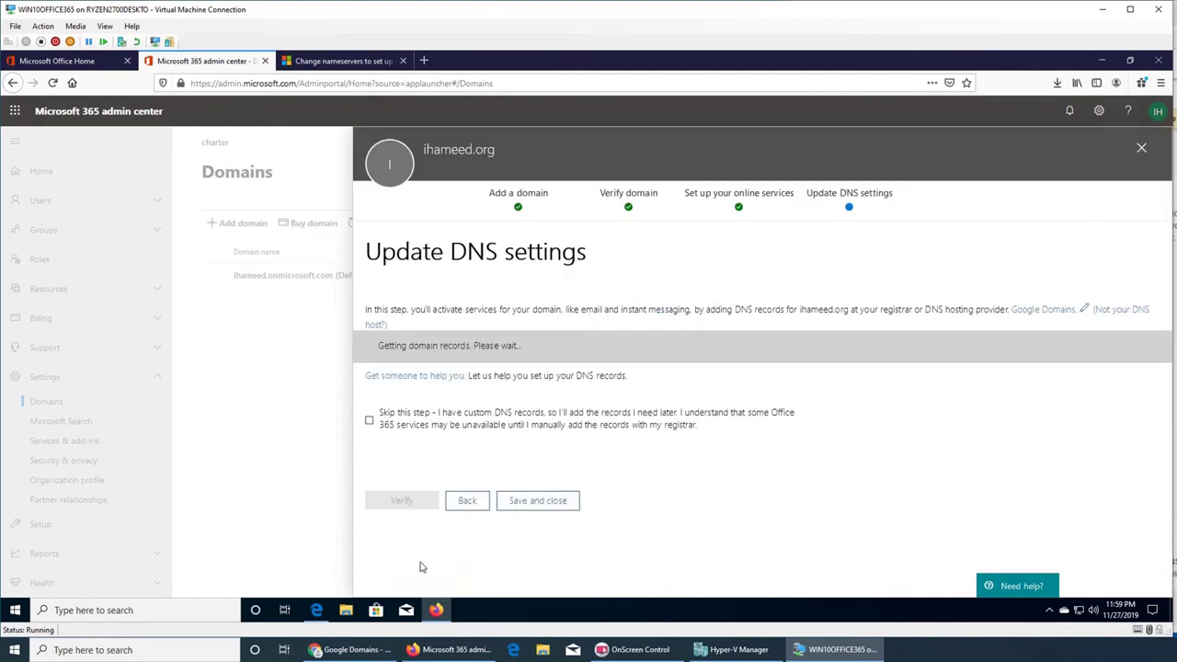
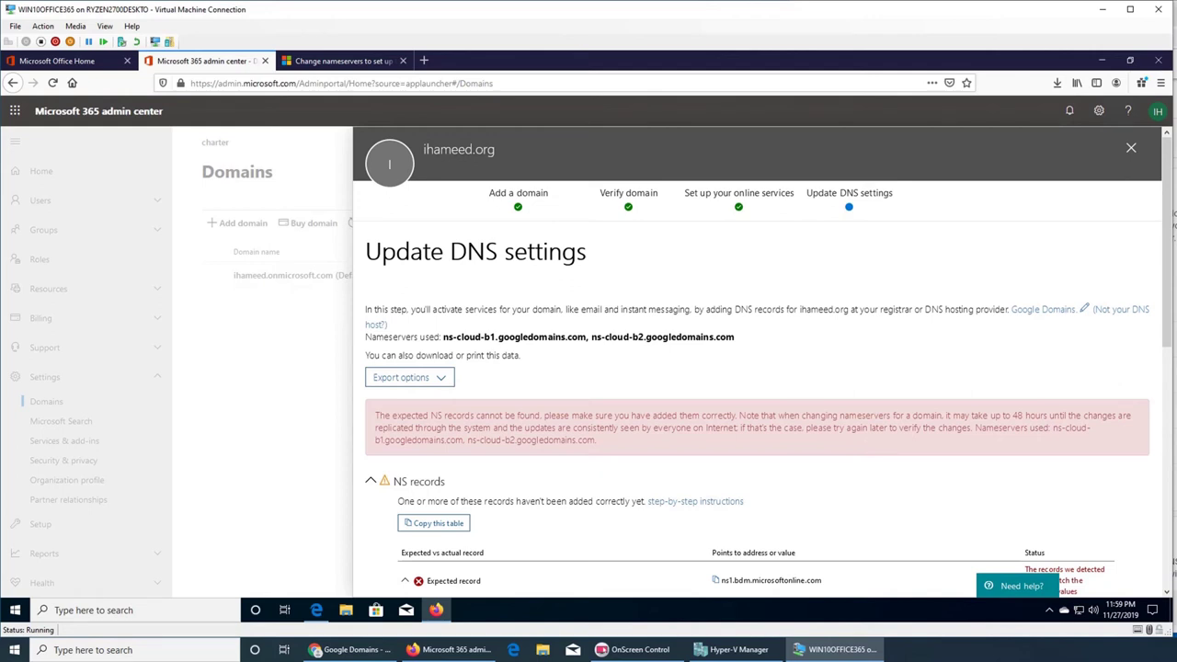
- Switch from Google Domains back to the Microsoft 365 DNS setup page and scroll through it
{"action": "key", "text": "alt+Tab"}
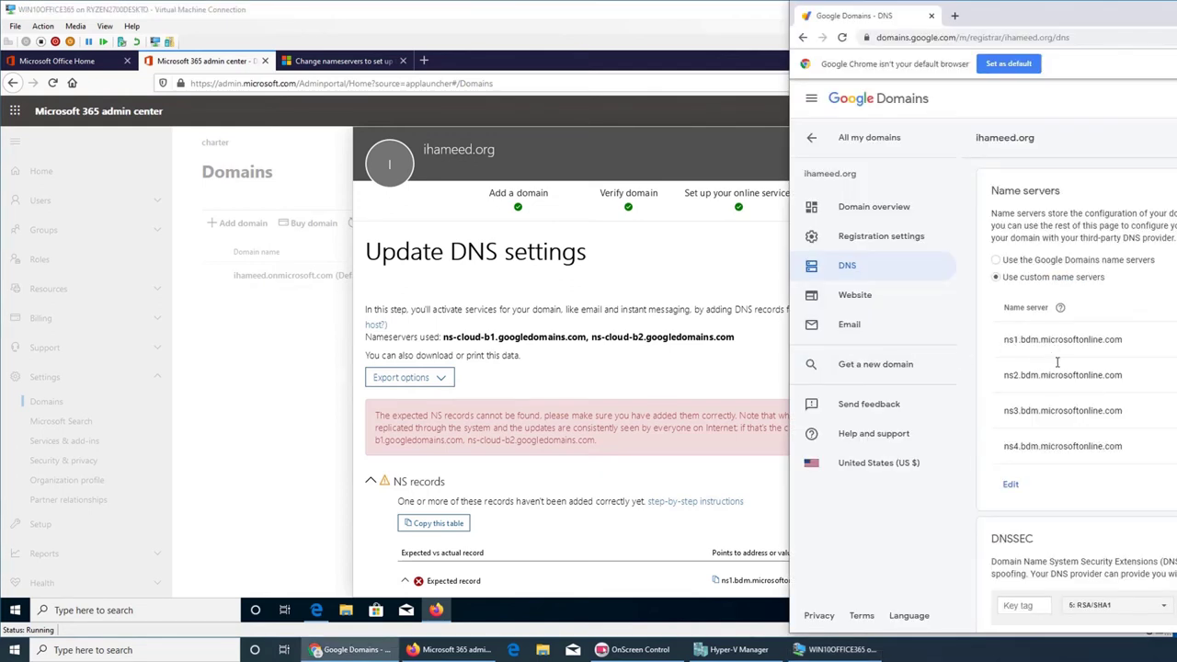
{"action": "left_click", "coordinate": [652, 375]}
{"action": "scroll", "coordinate": [654, 375], "scroll_direction": "down", "scroll_amount": 3}
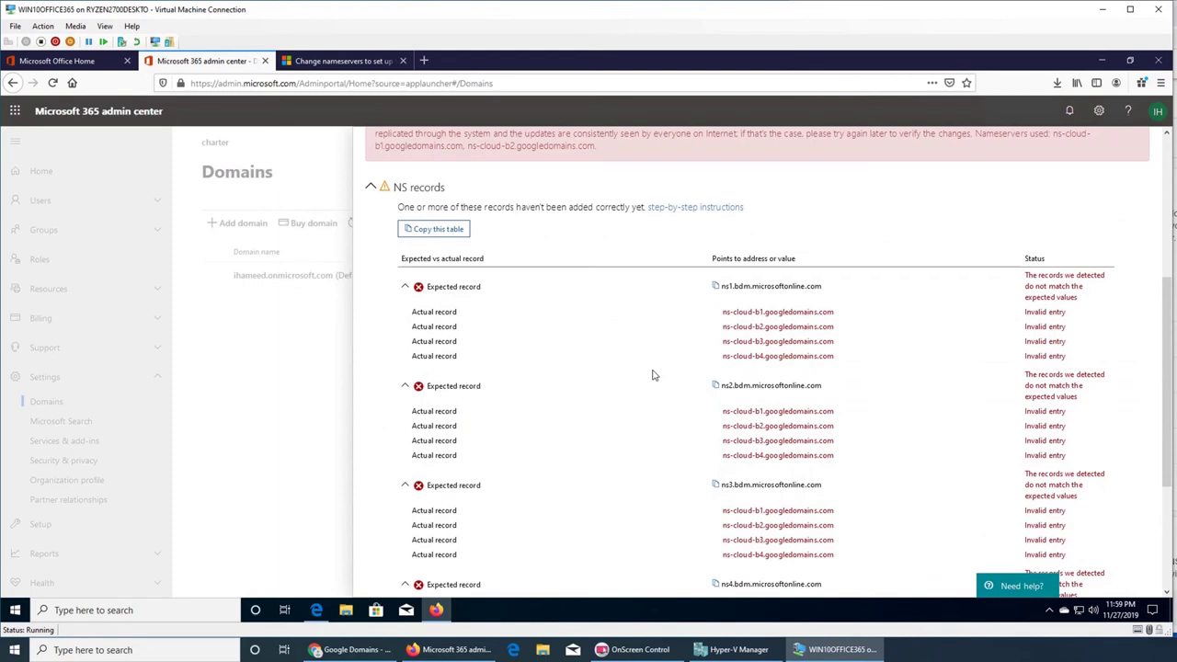
{"action": "scroll", "coordinate": [653, 377], "scroll_direction": "down", "scroll_amount": 2}
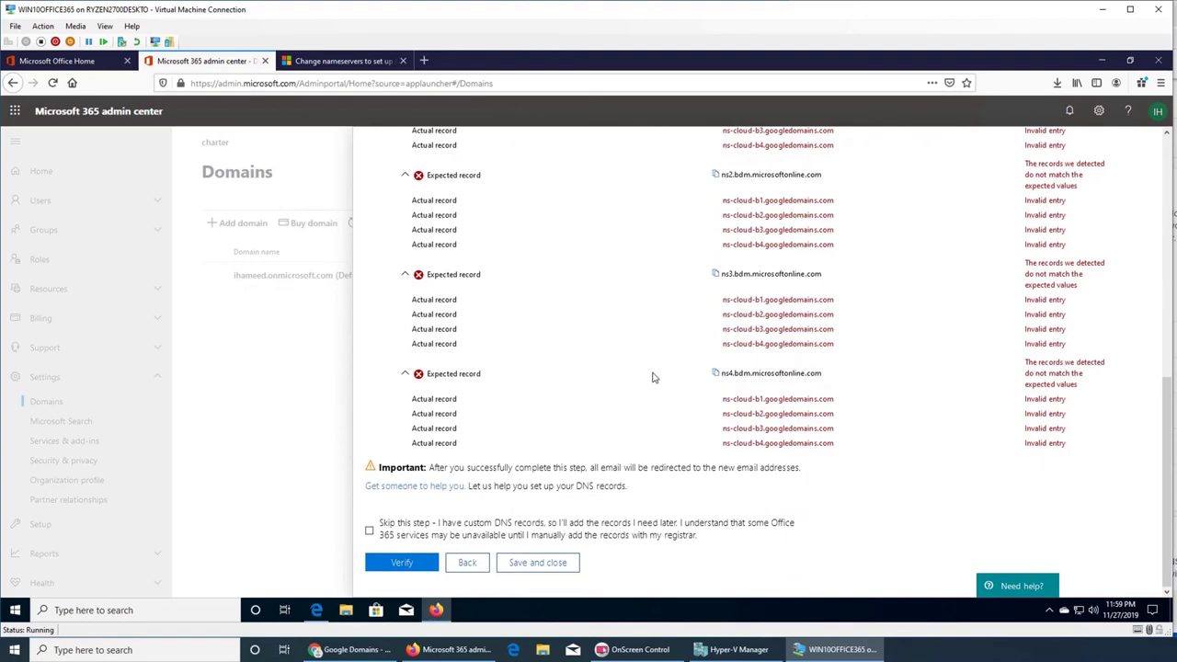
{"action": "scroll", "coordinate": [652, 377], "scroll_direction": "up", "scroll_amount": 10}
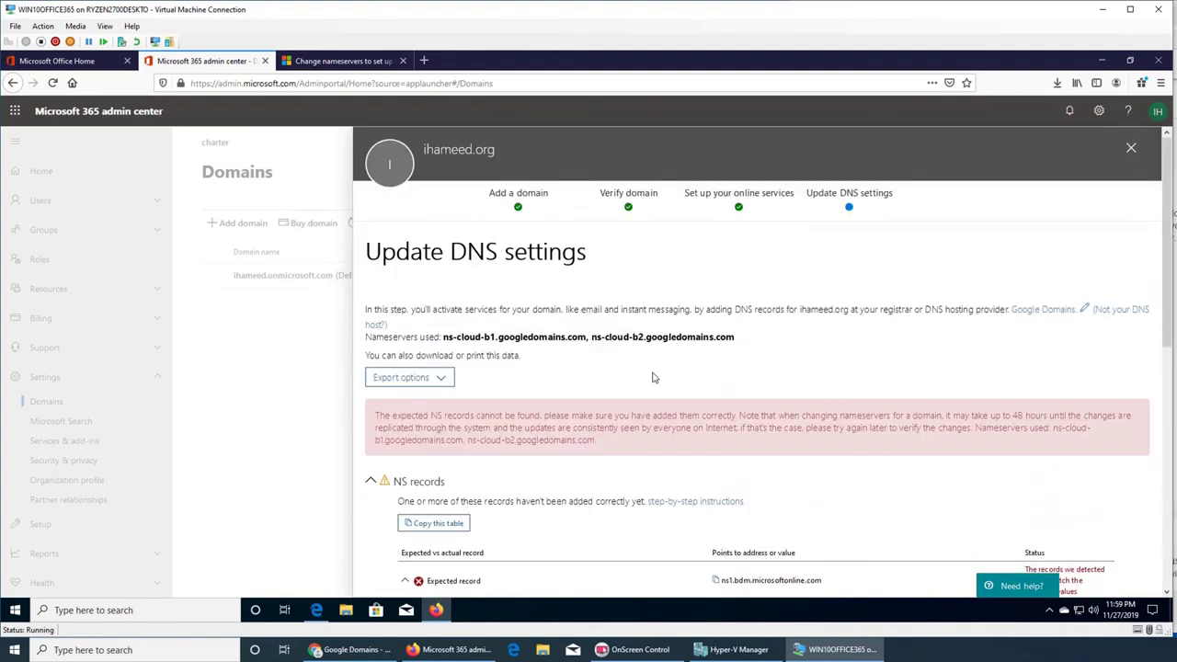
- Arrange host and VM windows so the Google Domains nameservers sit beside the DNS setup
{"action": "left_click", "coordinate": [1103, 11]}
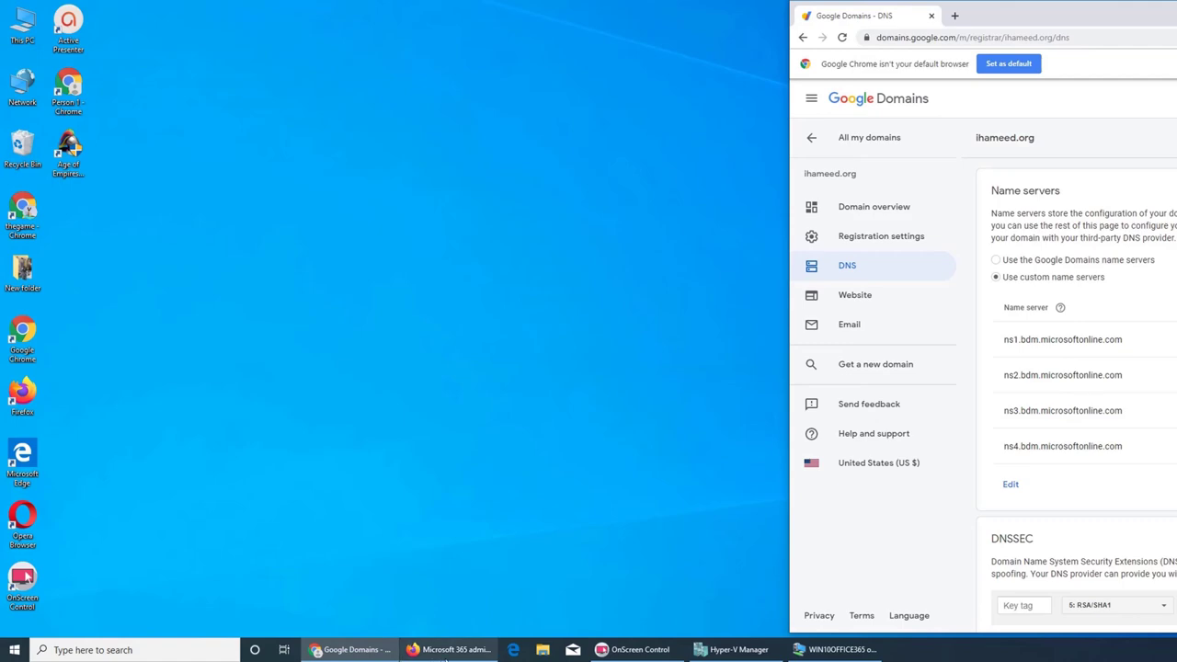
{"action": "left_click", "coordinate": [368, 651]}
{"action": "left_click", "coordinate": [368, 651]}
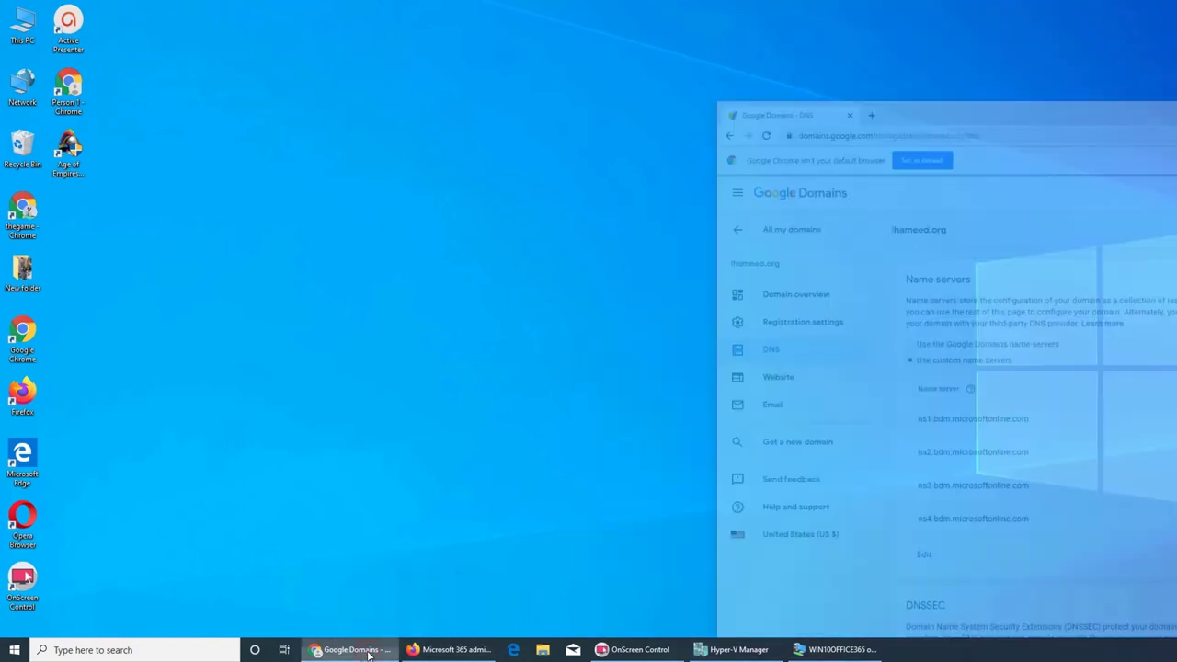
{"action": "left_click", "coordinate": [448, 650]}
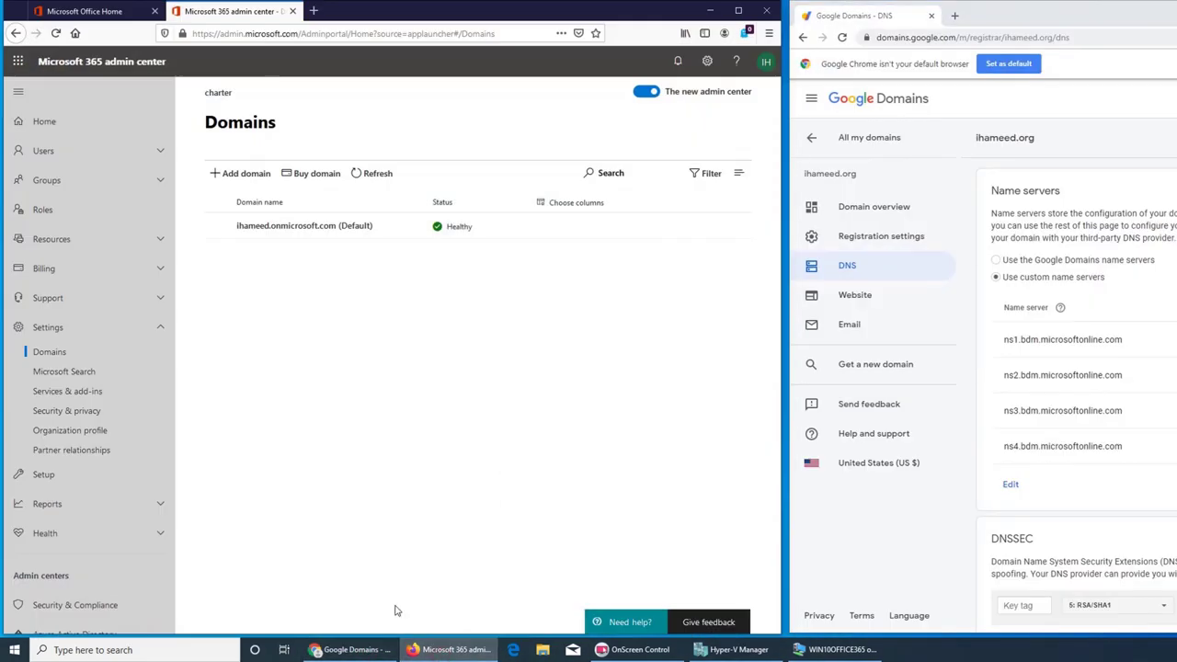
{"action": "left_click", "coordinate": [409, 650]}
{"action": "left_click", "coordinate": [842, 651]}
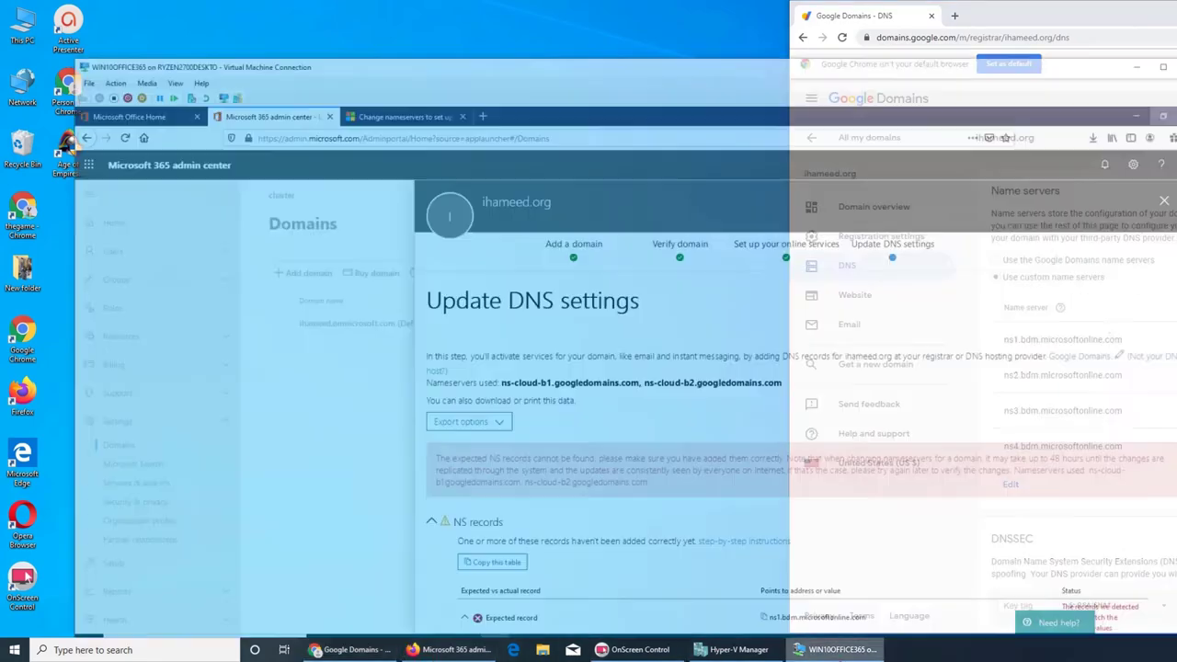
{"action": "key", "text": "alt+Tab"}
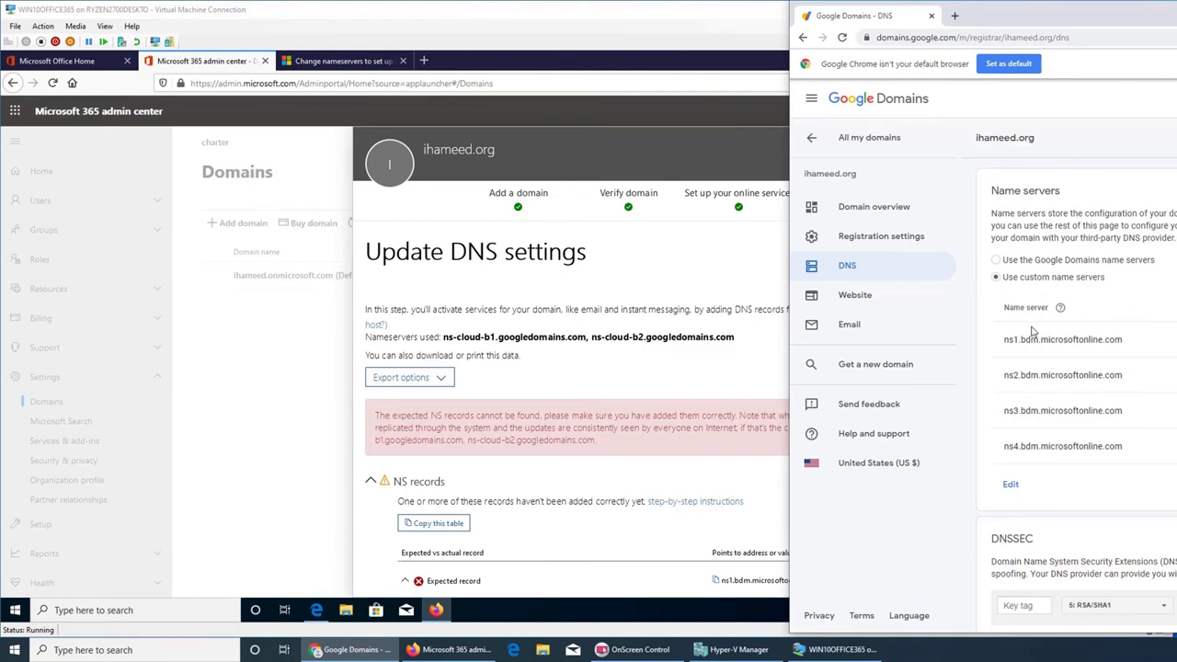
{"action": "left_click", "coordinate": [304, 61]}
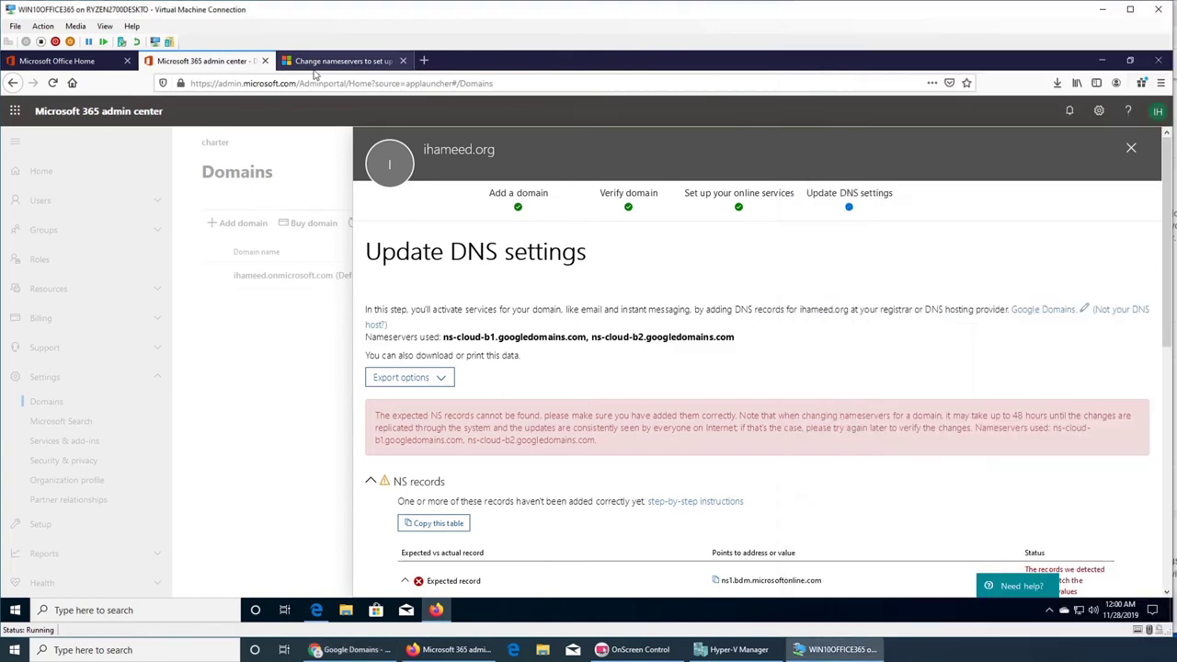
{"action": "left_click", "coordinate": [353, 649]}
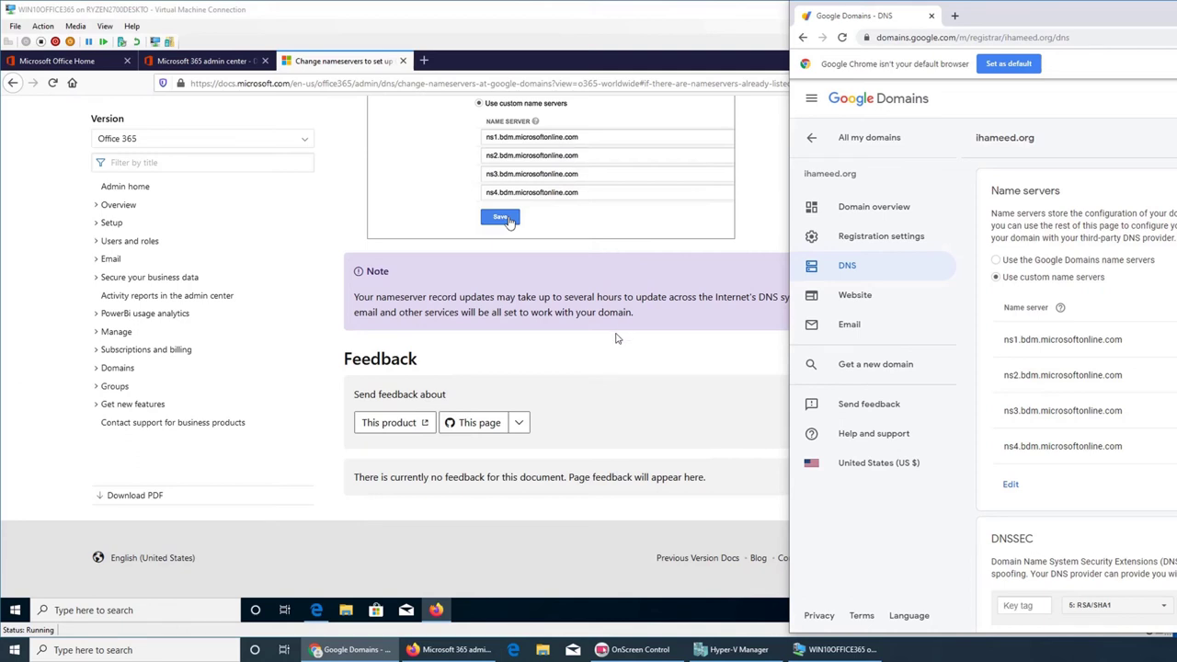
- Set Google Domains aside and read through the Microsoft Docs nameserver article
{"action": "left_click", "coordinate": [529, 333]}
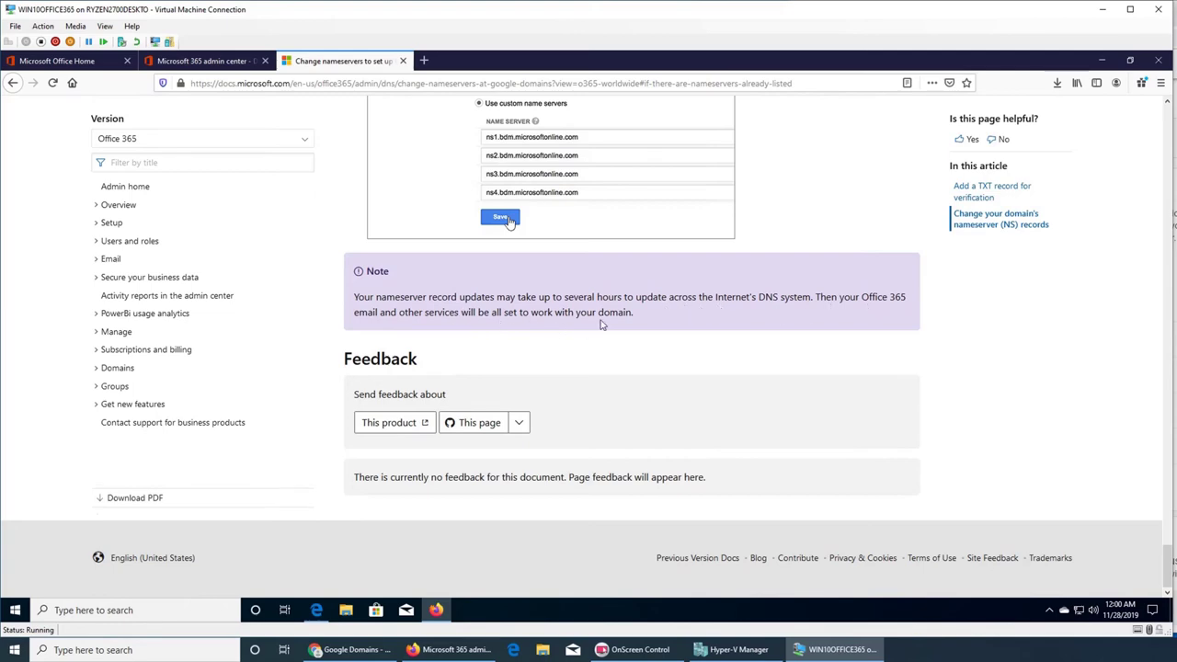
{"action": "scroll", "coordinate": [570, 329], "scroll_direction": "up", "scroll_amount": 10}
{"action": "scroll", "coordinate": [600, 326], "scroll_direction": "up", "scroll_amount": 10}
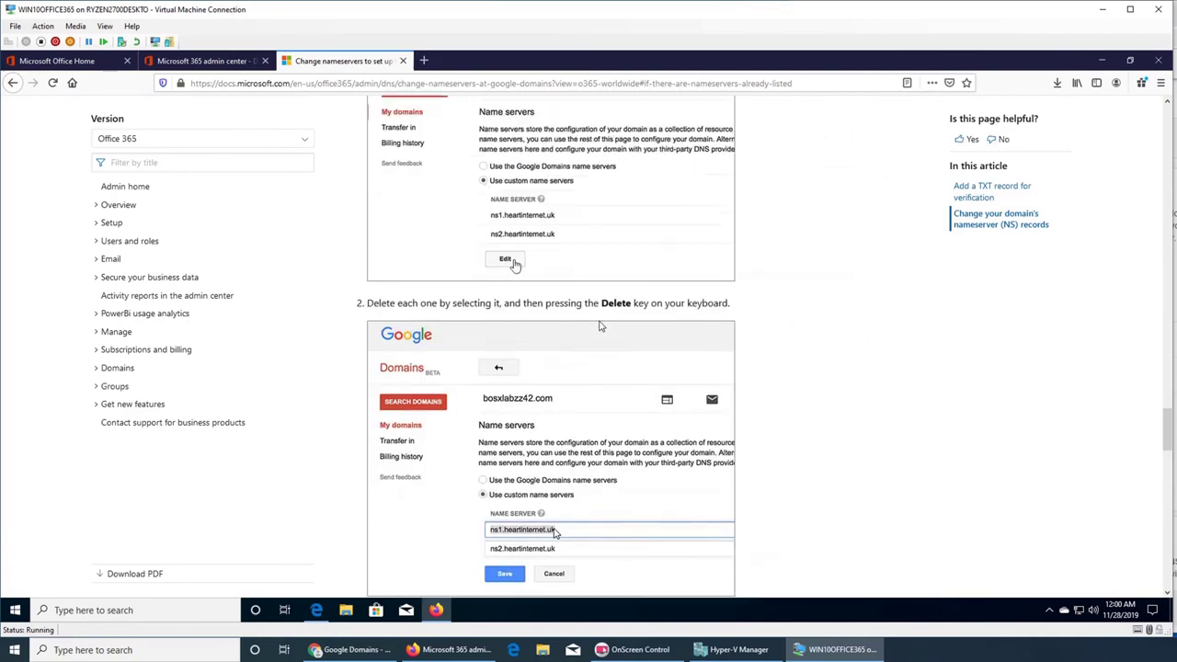
{"action": "scroll", "coordinate": [600, 327], "scroll_direction": "up", "scroll_amount": 10}
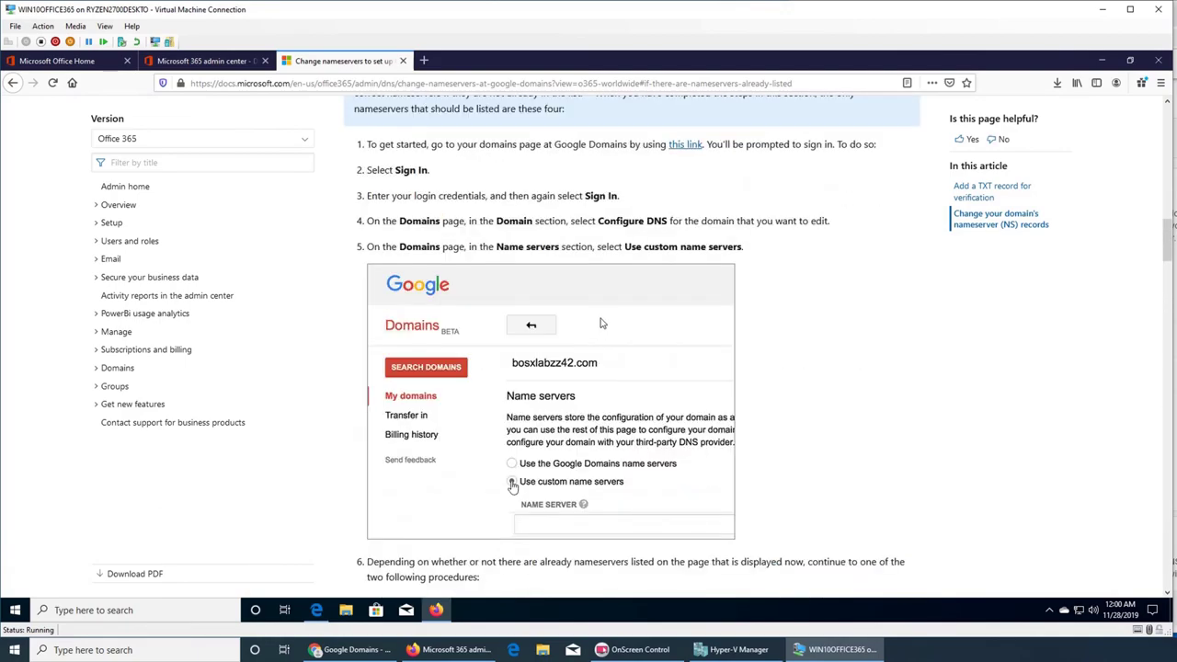
{"action": "scroll", "coordinate": [600, 324], "scroll_direction": "up", "scroll_amount": 10}
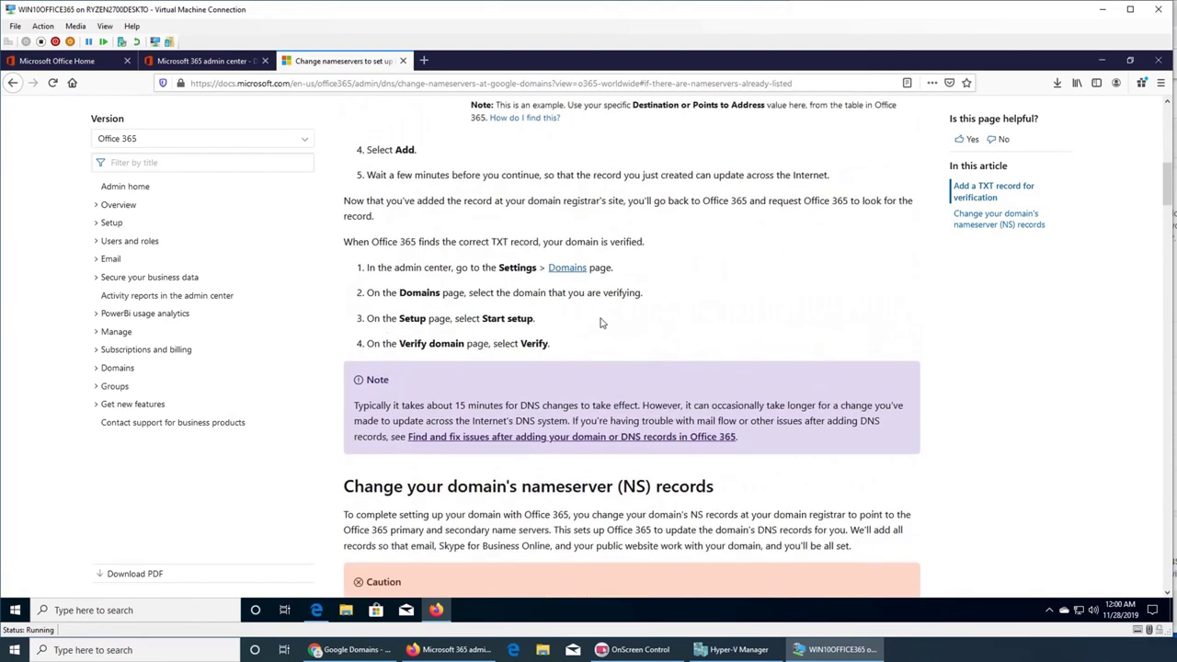
{"action": "scroll", "coordinate": [599, 323], "scroll_direction": "up", "scroll_amount": 2}
{"action": "scroll", "coordinate": [649, 361], "scroll_direction": "up", "scroll_amount": 5}
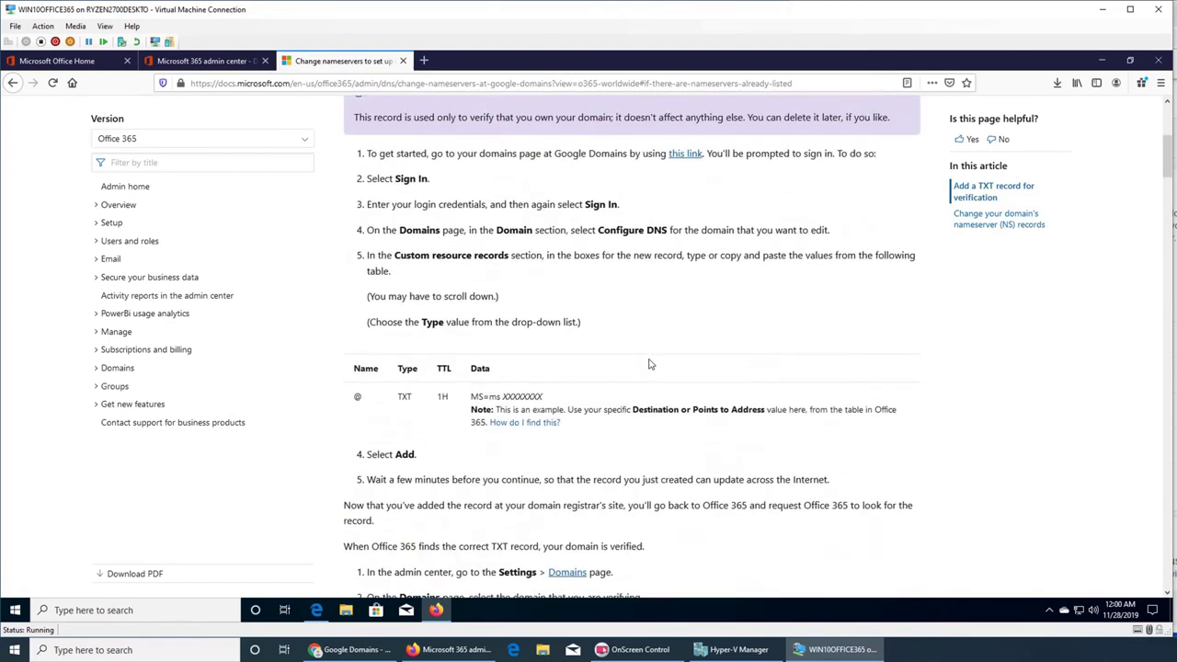
{"action": "scroll", "coordinate": [649, 364], "scroll_direction": "up", "scroll_amount": 4}
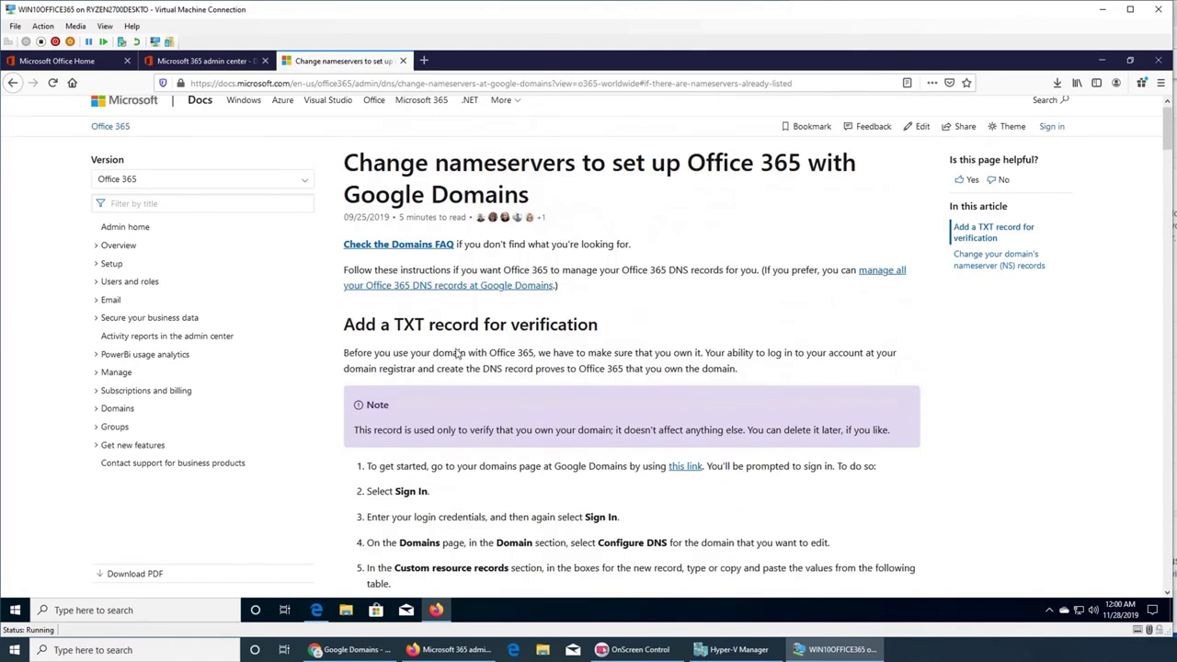
{"action": "scroll", "coordinate": [456, 354], "scroll_direction": "down", "scroll_amount": 2}
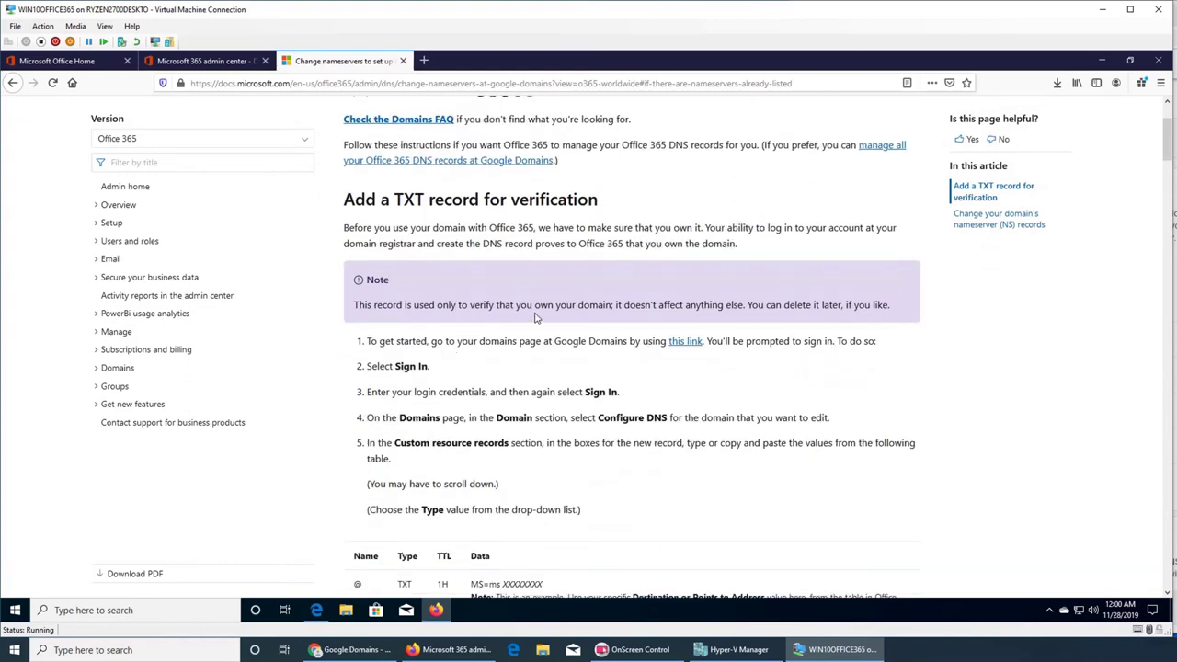
{"action": "scroll", "coordinate": [540, 319], "scroll_direction": "down", "scroll_amount": 5}
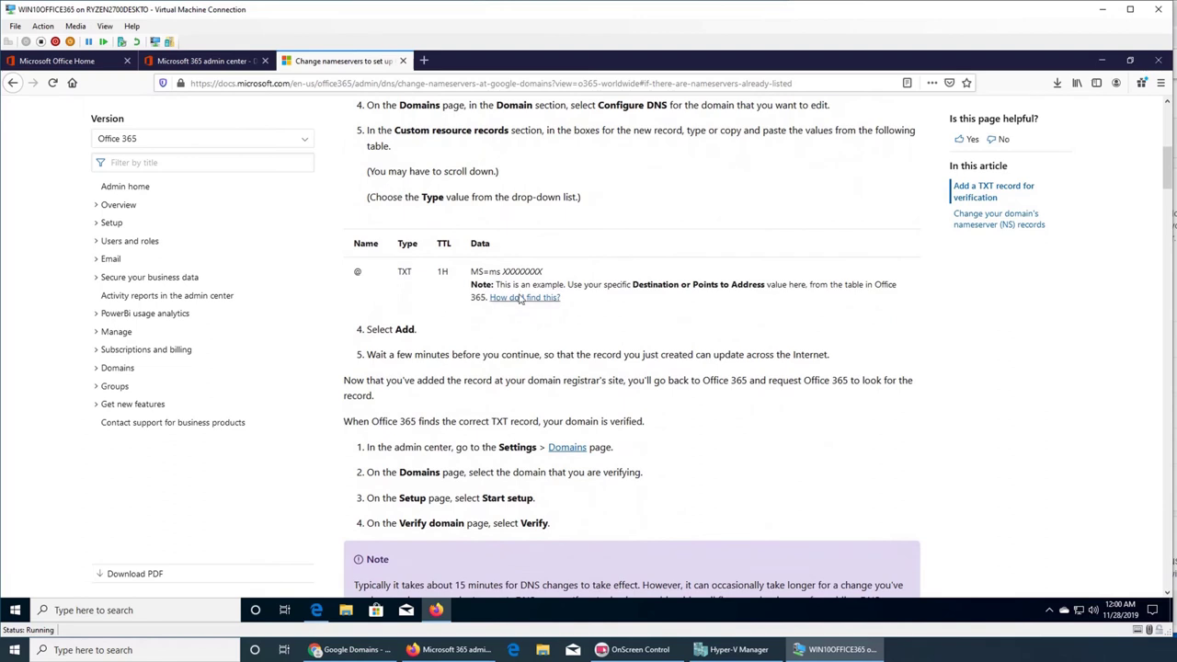
{"action": "scroll", "coordinate": [539, 330], "scroll_direction": "down", "scroll_amount": 2}
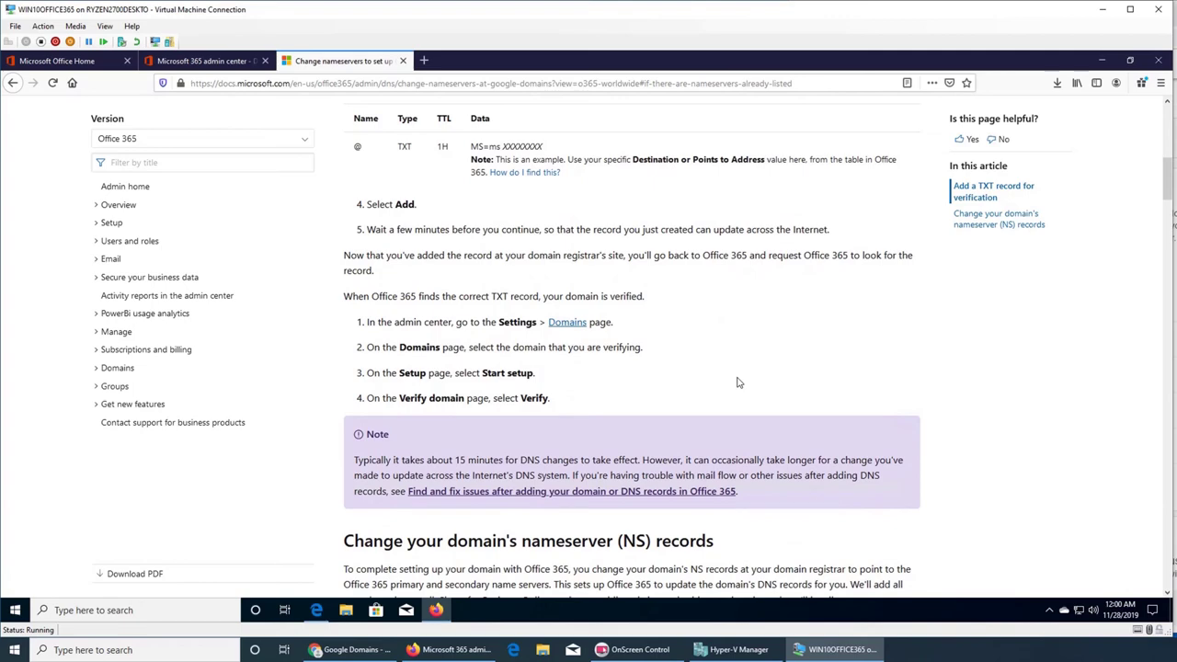
{"action": "scroll", "coordinate": [737, 382], "scroll_direction": "down", "scroll_amount": 5}
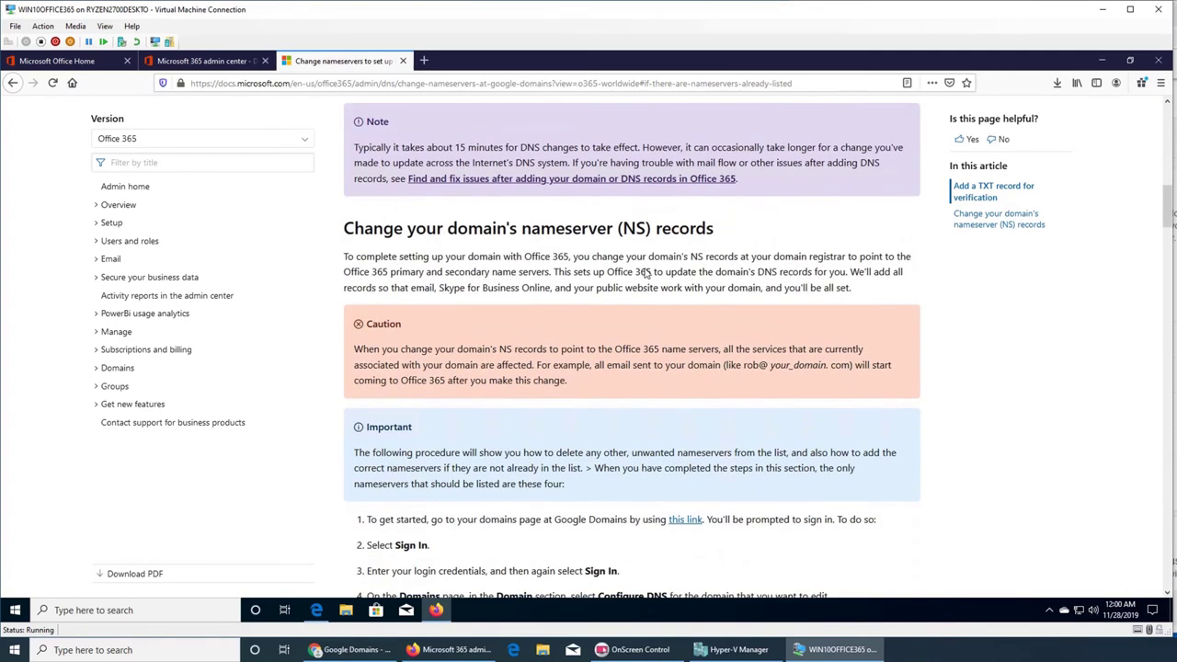
{"action": "scroll", "coordinate": [647, 274], "scroll_direction": "down", "scroll_amount": 1}
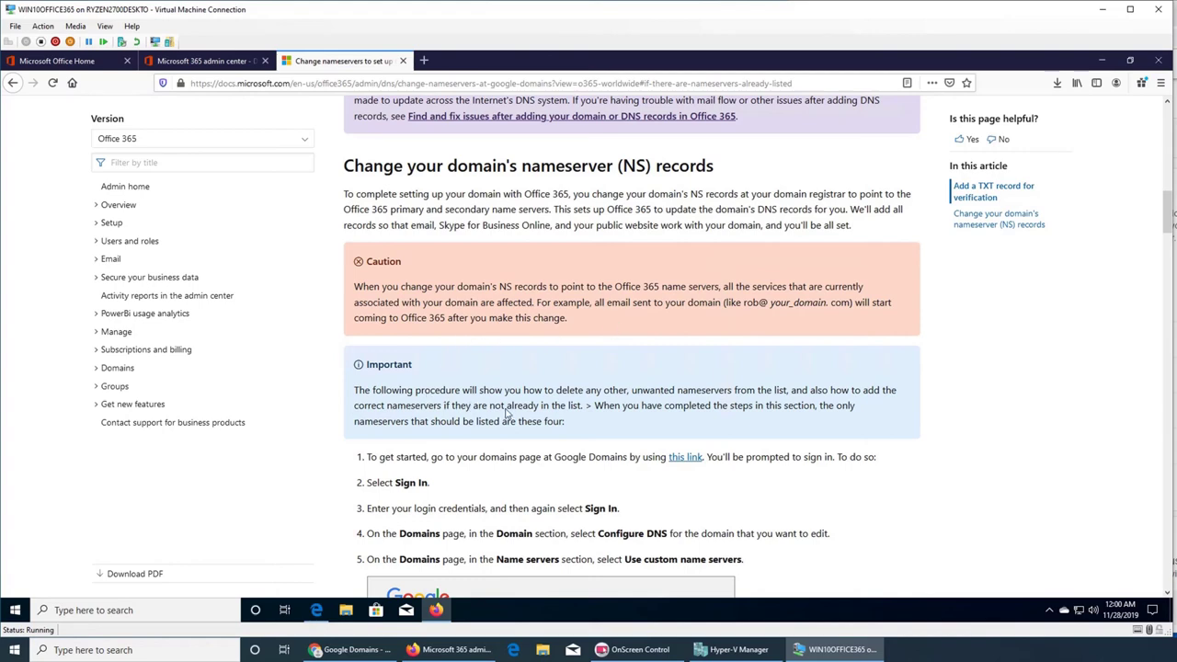
{"action": "scroll", "coordinate": [505, 413], "scroll_direction": "down", "scroll_amount": 3}
{"action": "scroll", "coordinate": [505, 414], "scroll_direction": "down", "scroll_amount": 3}
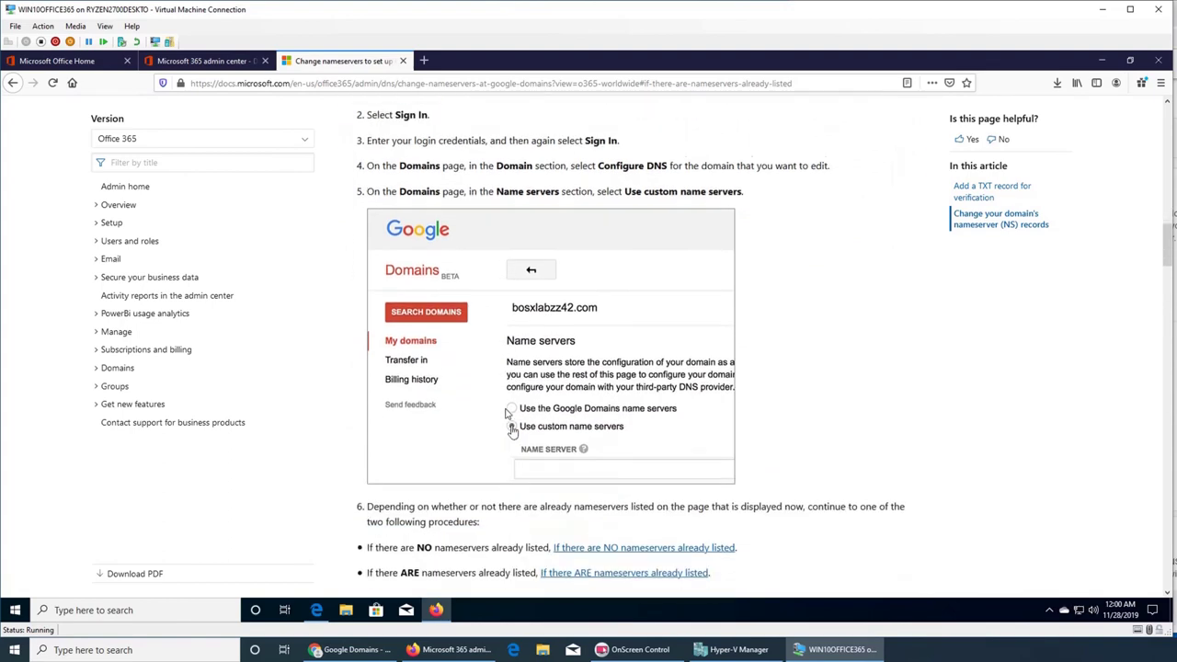
{"action": "scroll", "coordinate": [494, 430], "scroll_direction": "down", "scroll_amount": 1}
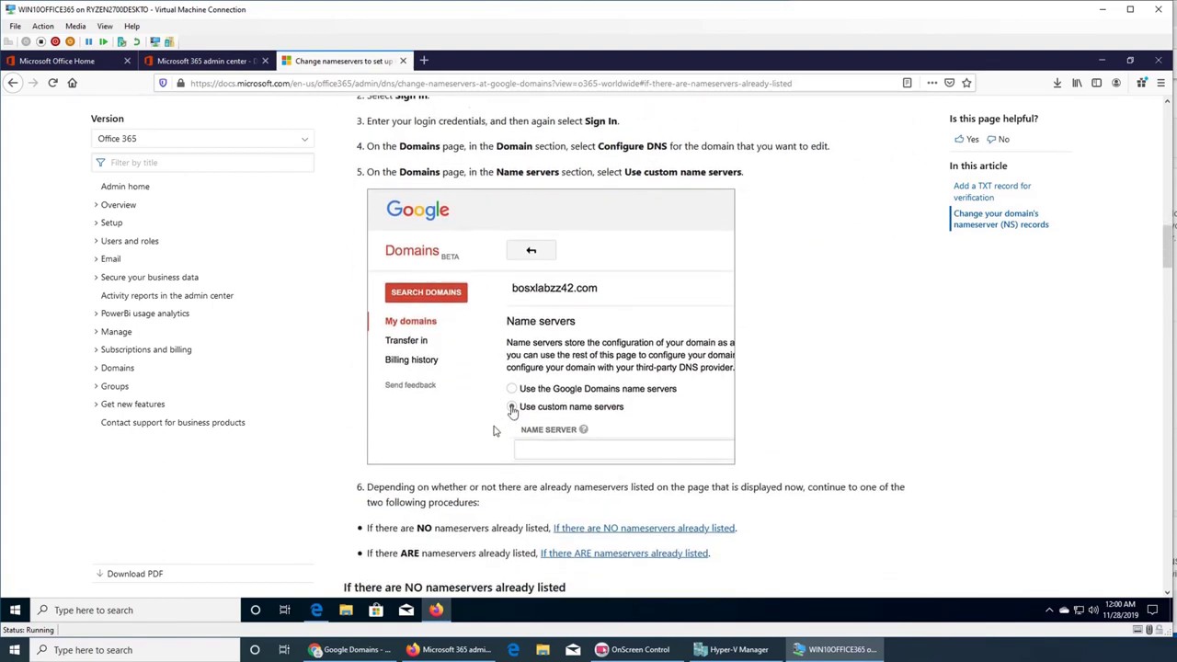
- Read the no-existing-nameservers instructions down to step 4 'Select Save', then return to Google Domains
{"action": "left_click", "coordinate": [604, 481]}
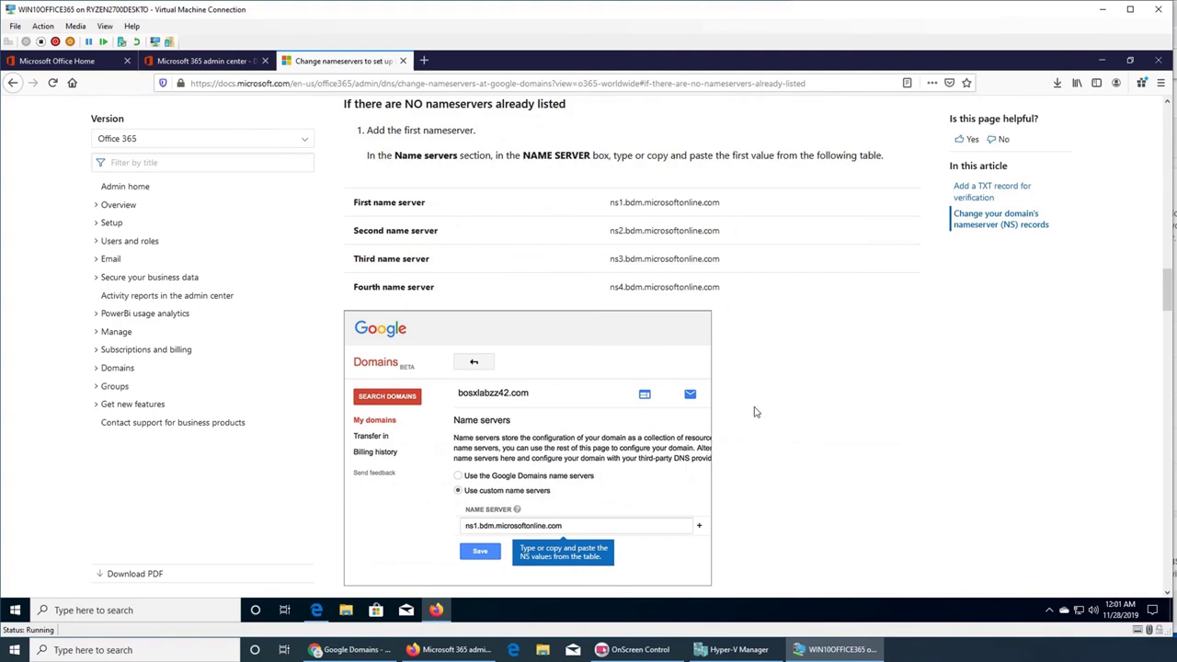
{"action": "scroll", "coordinate": [755, 412], "scroll_direction": "down", "scroll_amount": 5}
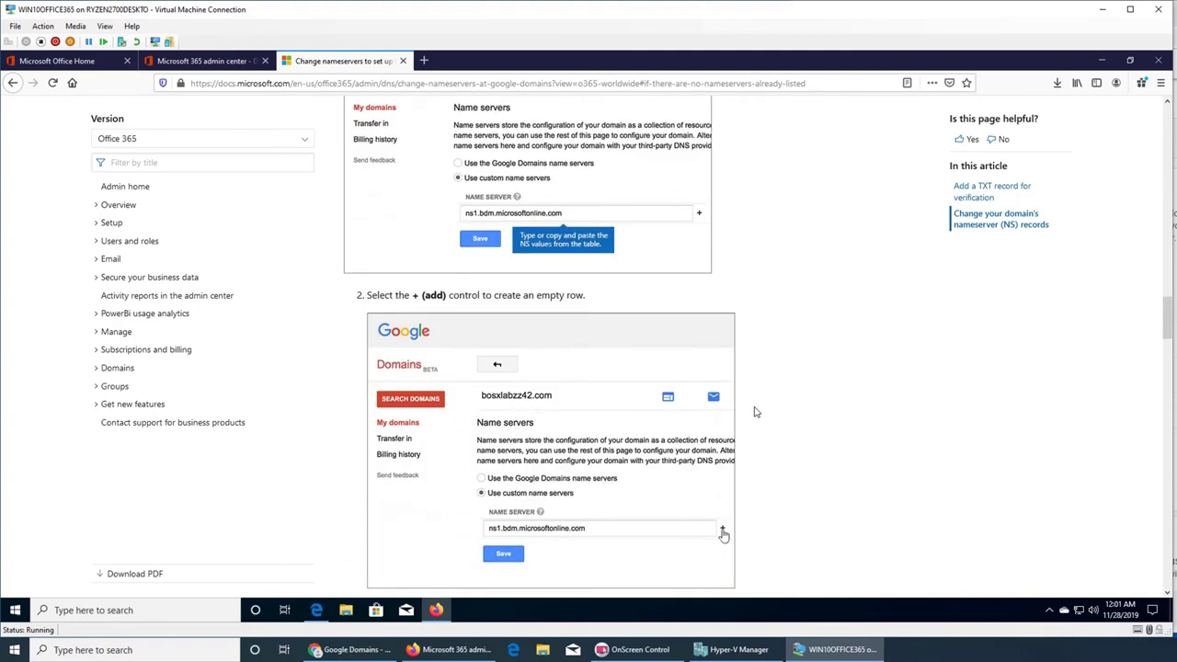
{"action": "scroll", "coordinate": [755, 412], "scroll_direction": "down", "scroll_amount": 10}
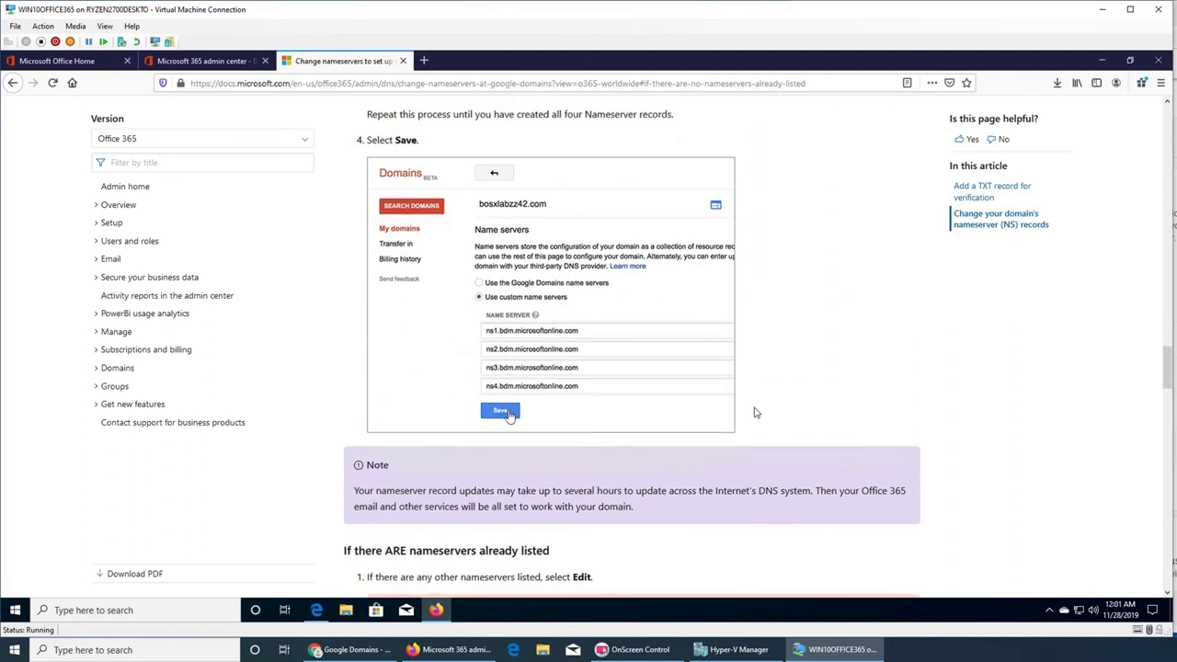
{"action": "key", "text": "alt+Tab"}
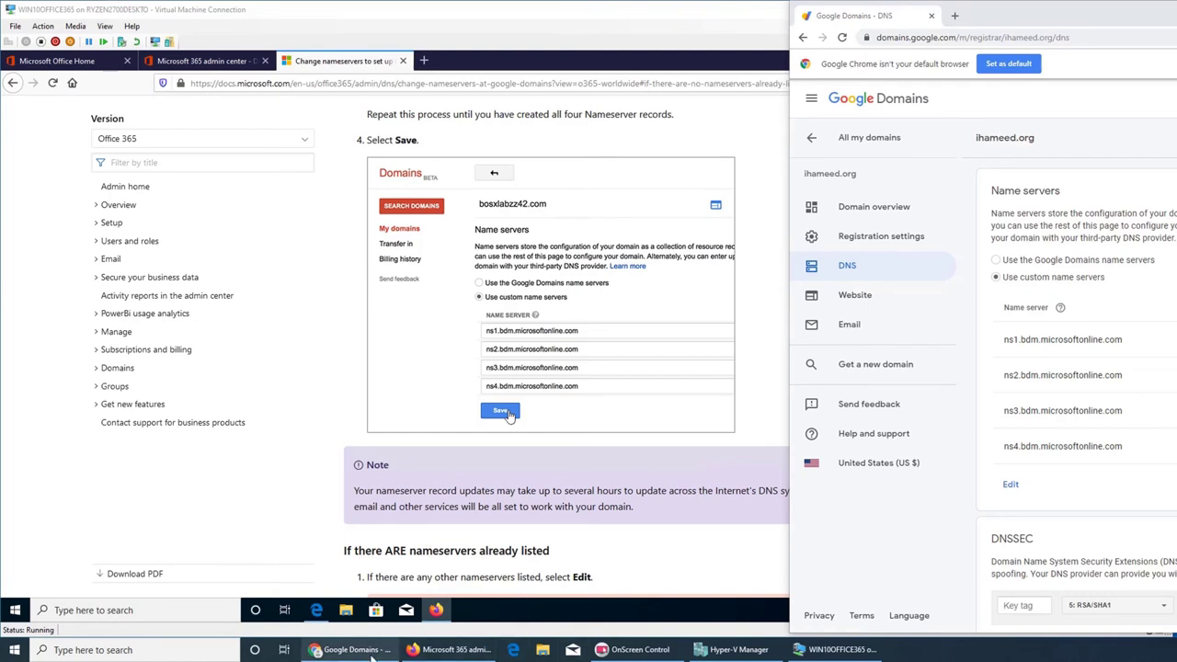
- Return to the admin center DNS setup page and rerun Verify for ihameed.org
{"action": "left_click", "coordinate": [720, 649]}
{"action": "left_click", "coordinate": [837, 650]}
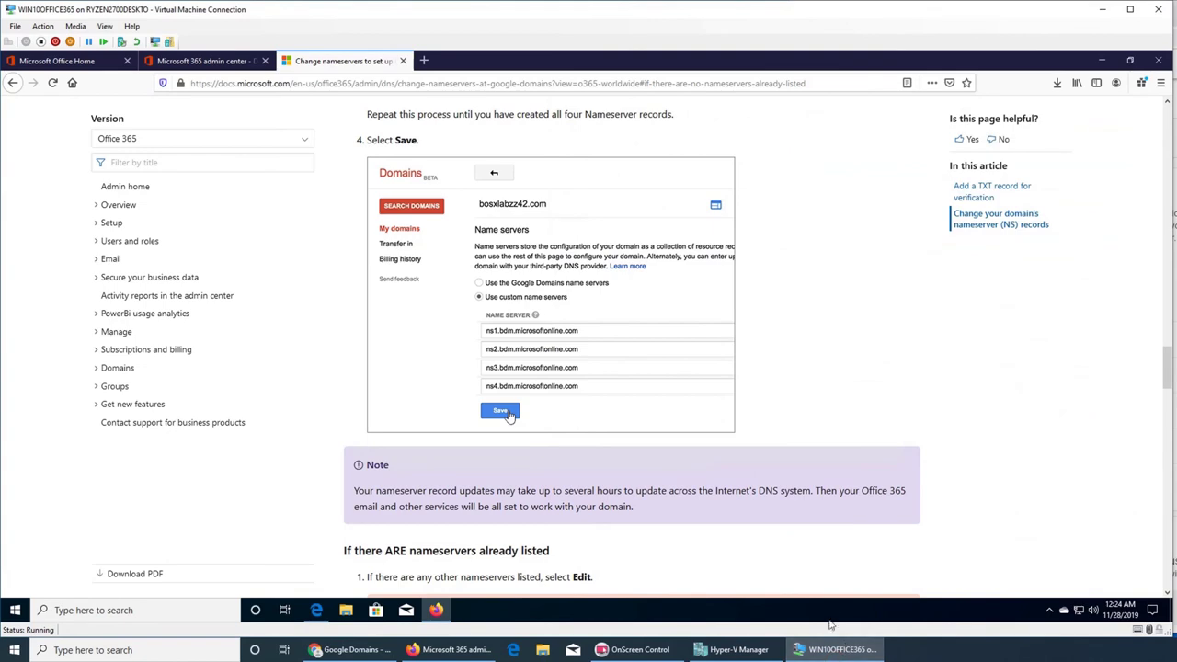
{"action": "left_click", "coordinate": [216, 63]}
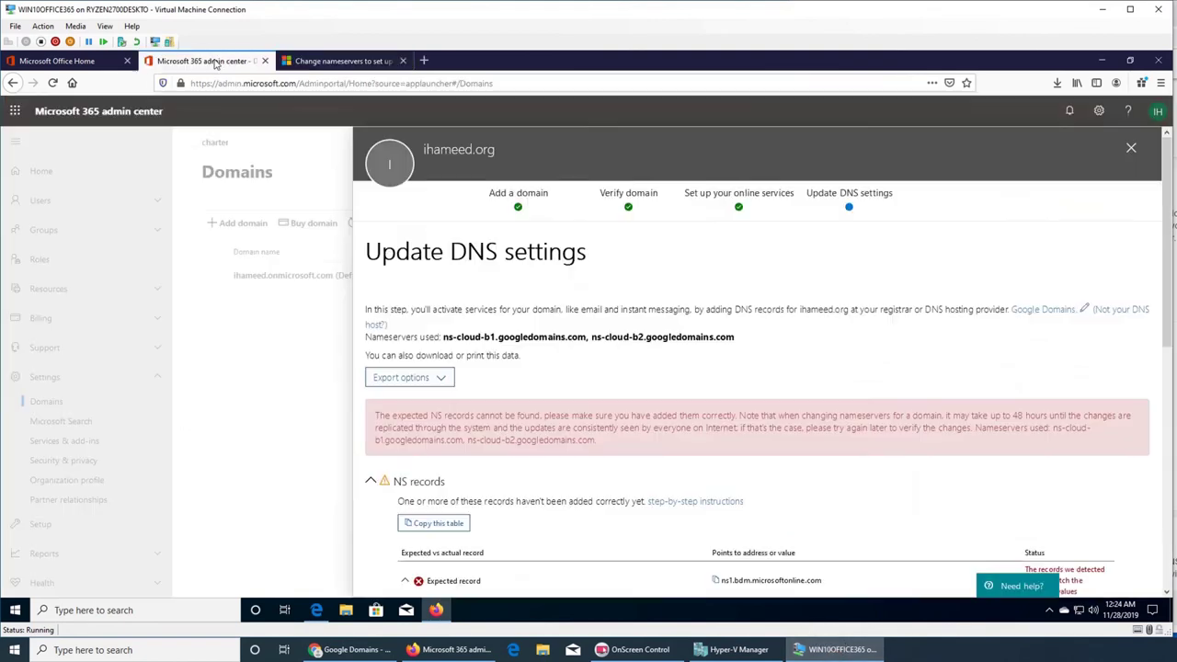
{"action": "scroll", "coordinate": [625, 322], "scroll_direction": "down", "scroll_amount": 3}
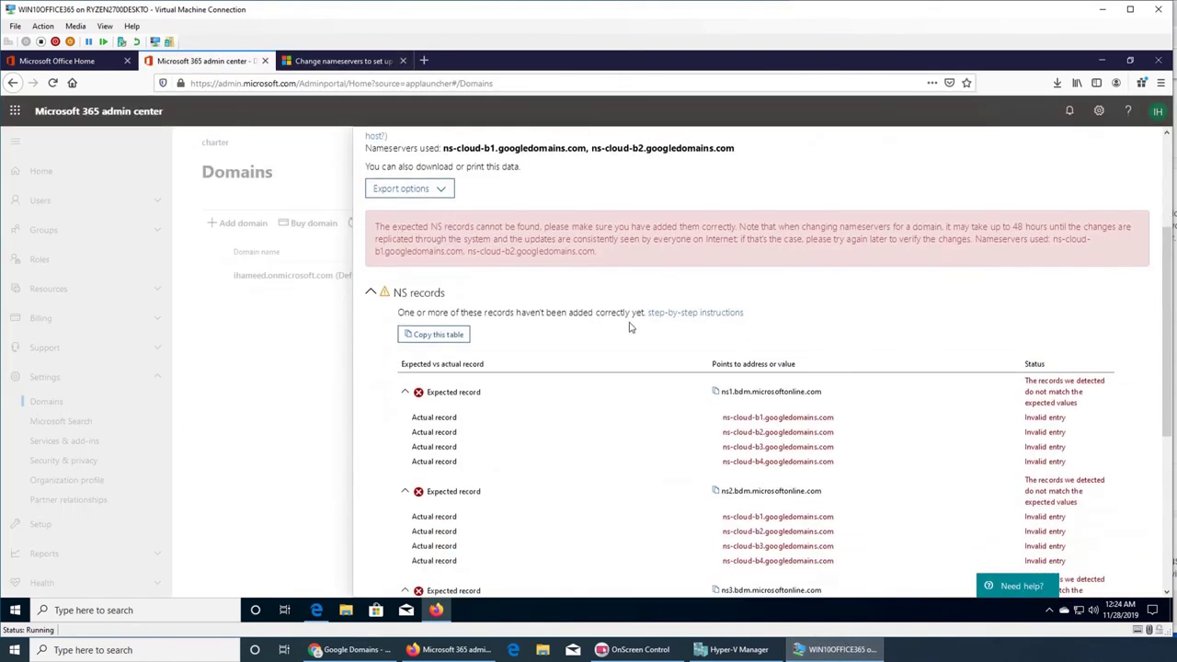
{"action": "scroll", "coordinate": [629, 328], "scroll_direction": "down", "scroll_amount": 3}
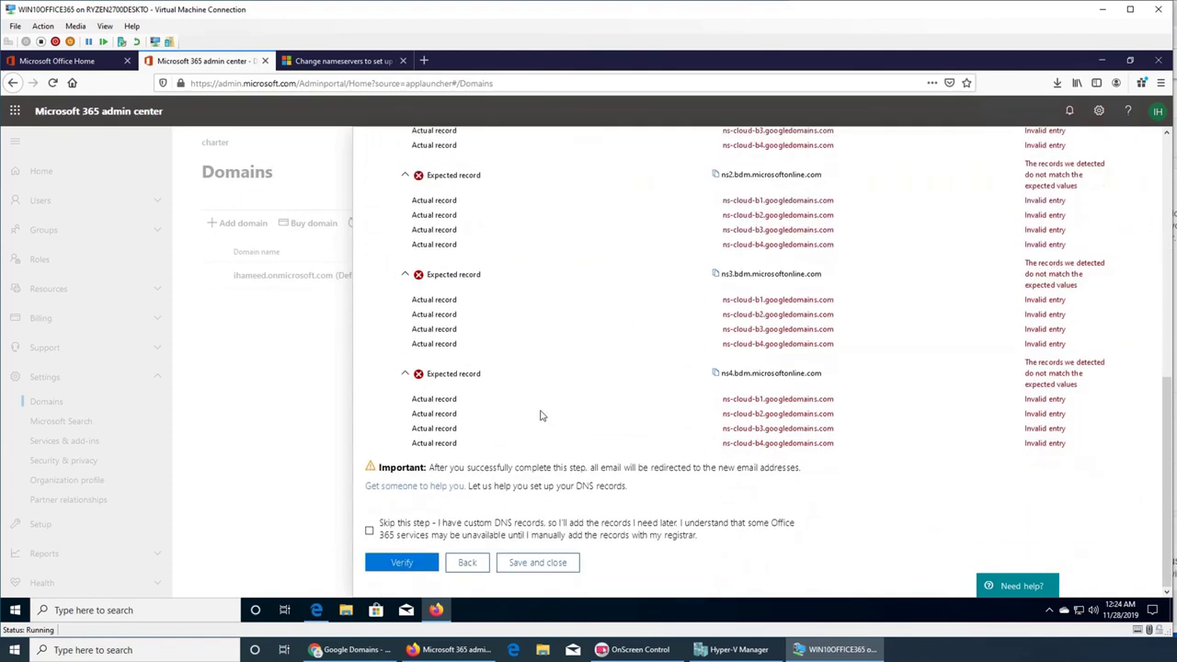
{"action": "left_click", "coordinate": [402, 563]}
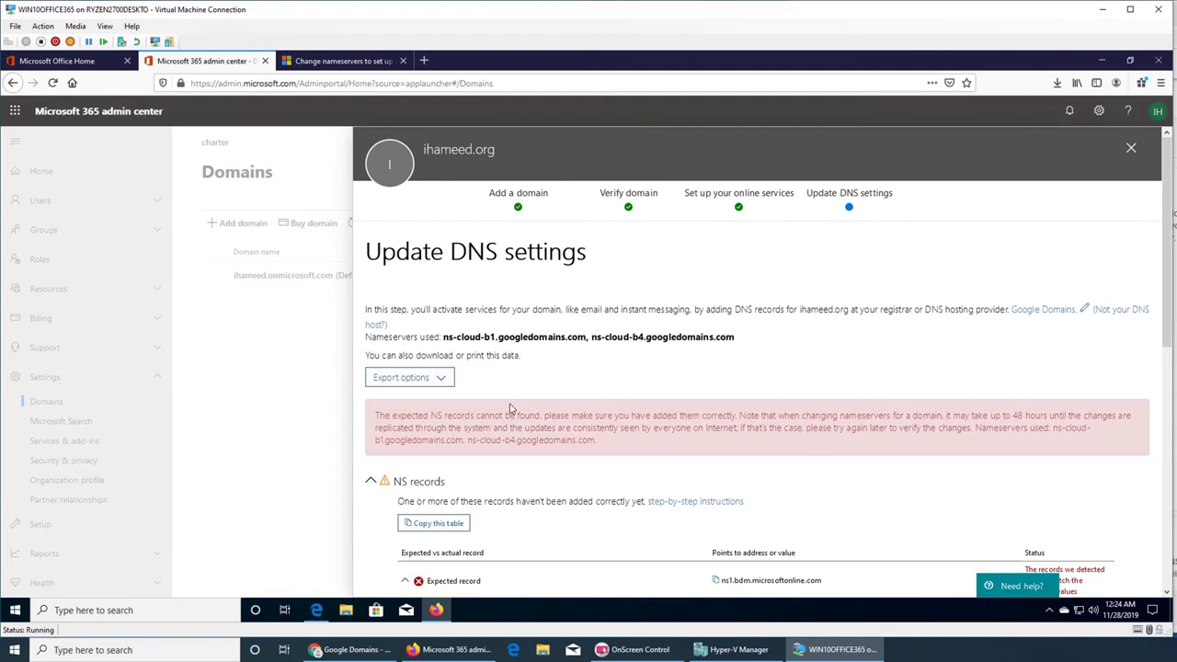
- Review the NS records still showing Google nameservers, then open and close the My account panel
{"action": "scroll", "coordinate": [512, 408], "scroll_direction": "down", "scroll_amount": 10}
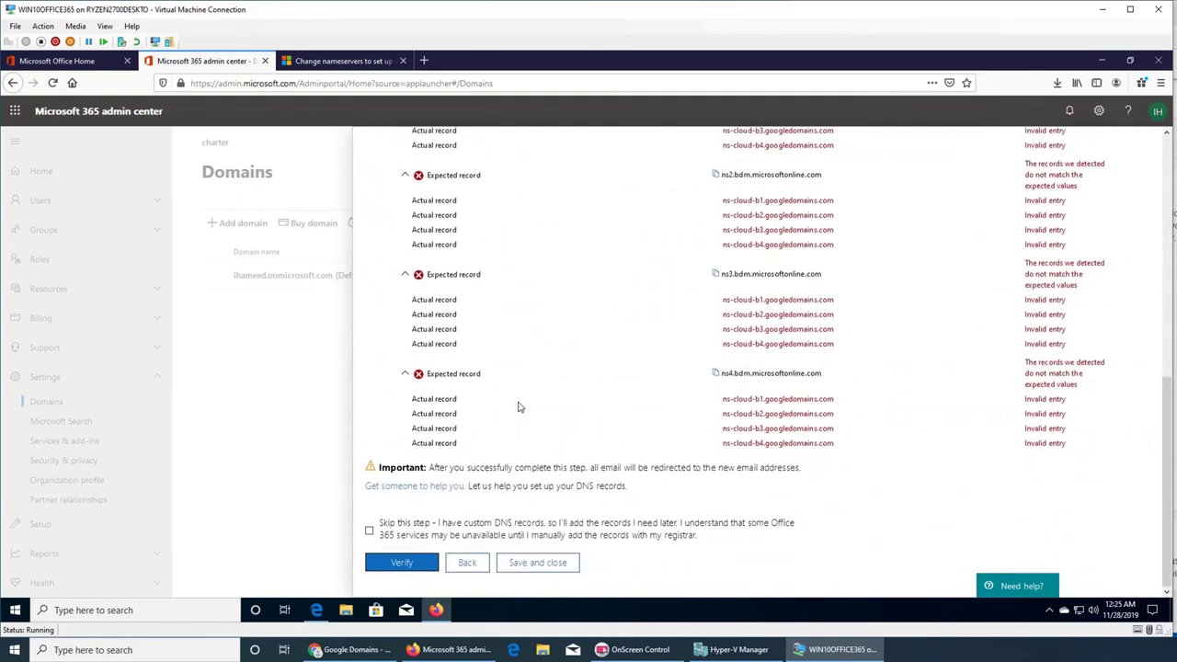
{"action": "scroll", "coordinate": [524, 405], "scroll_direction": "up", "scroll_amount": 3}
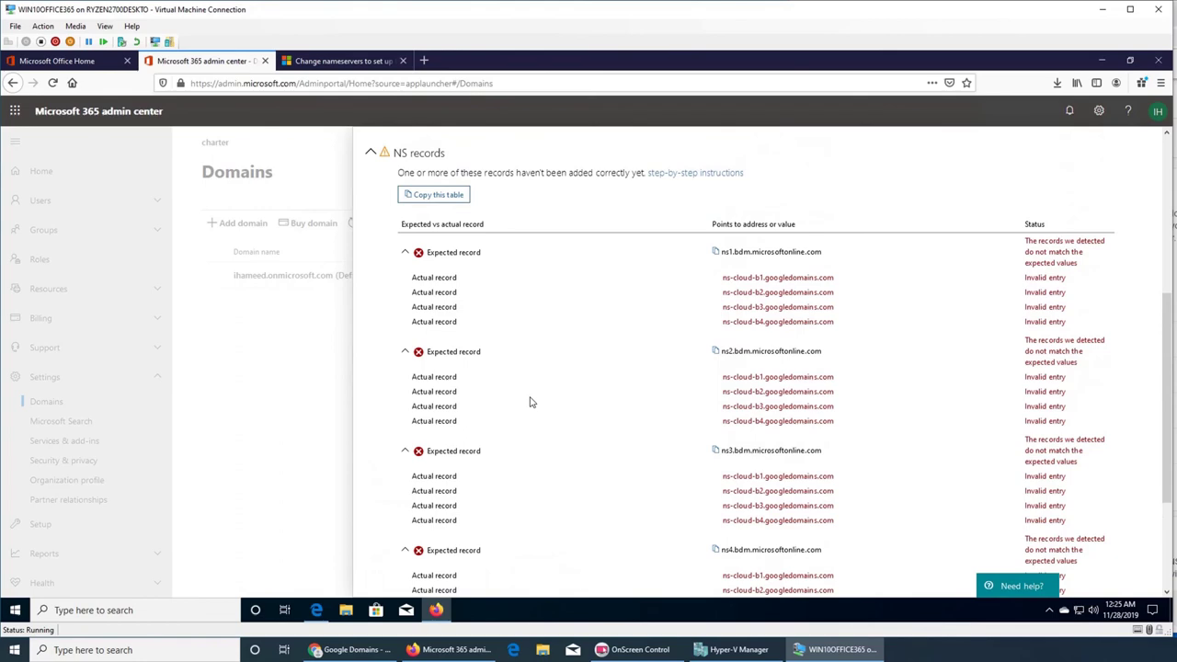
{"action": "scroll", "coordinate": [530, 402], "scroll_direction": "up", "scroll_amount": 5}
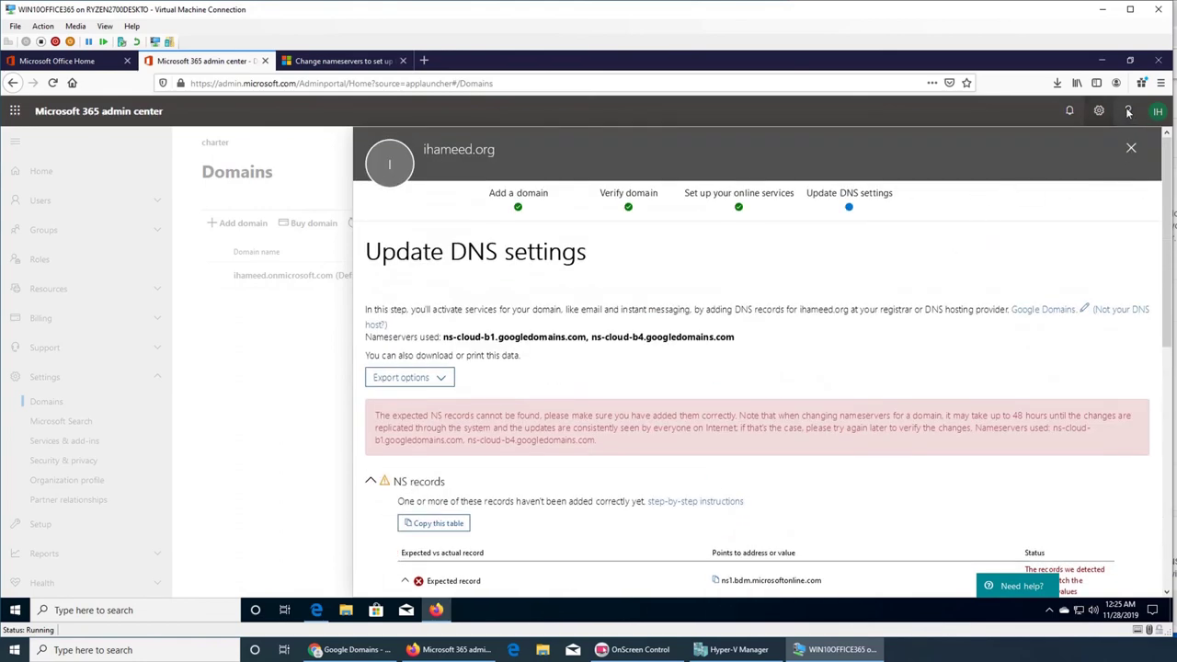
{"action": "left_click", "coordinate": [1158, 111]}
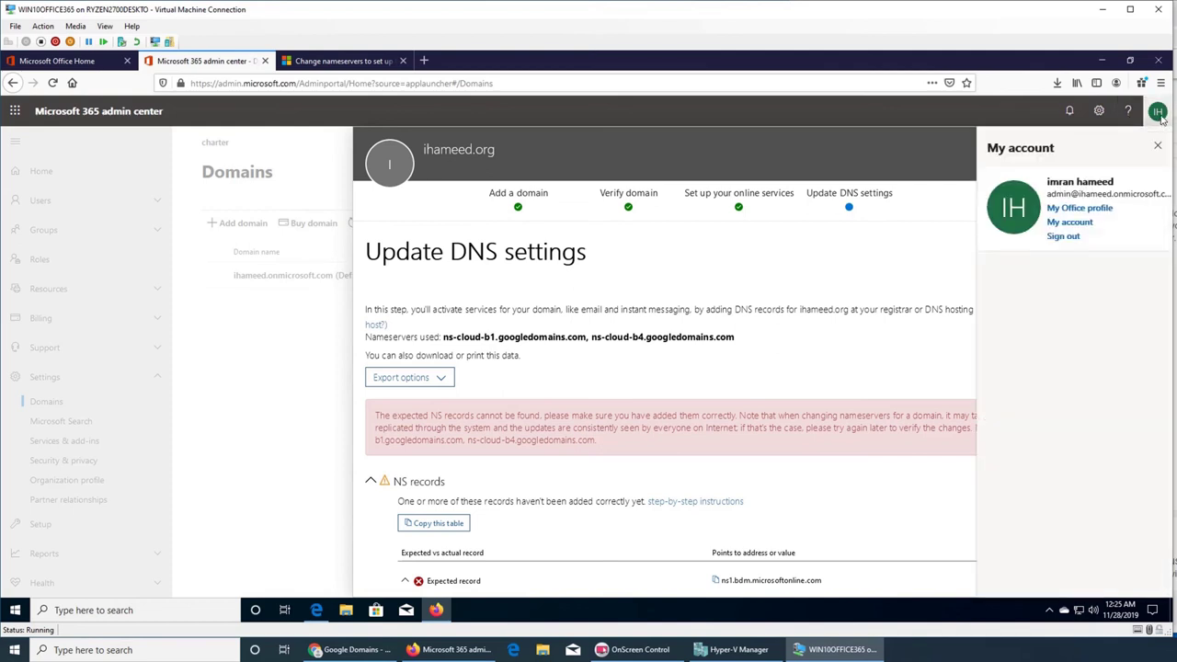
{"action": "left_click", "coordinate": [1159, 115]}
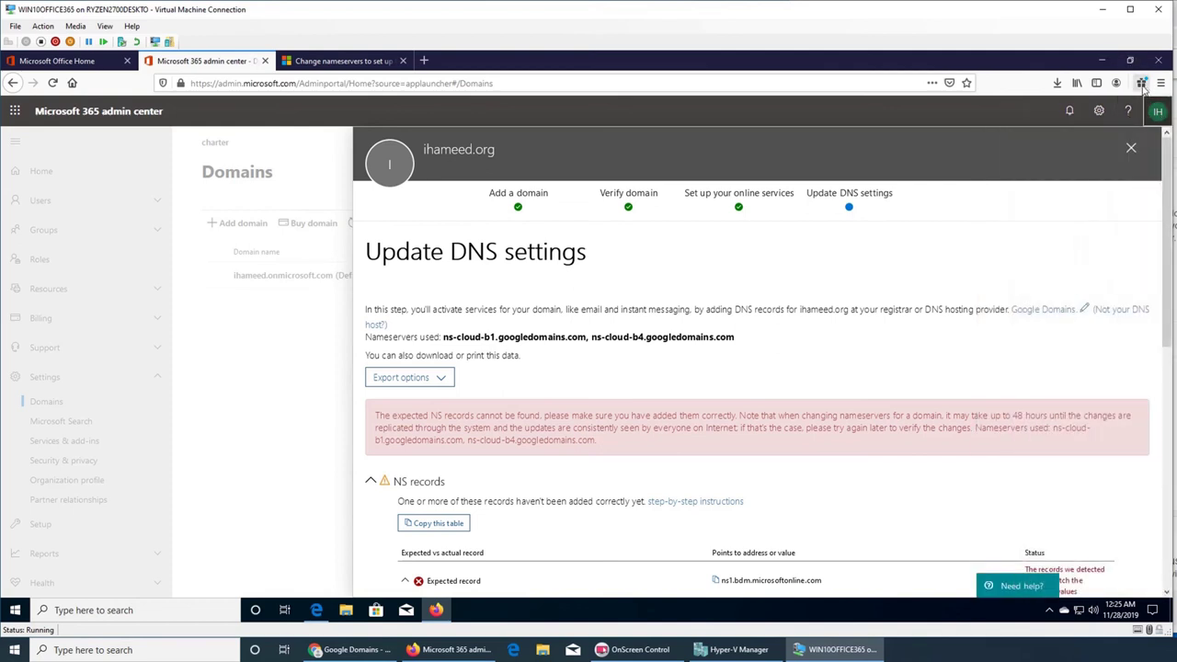
{"action": "left_click", "coordinate": [1161, 83]}
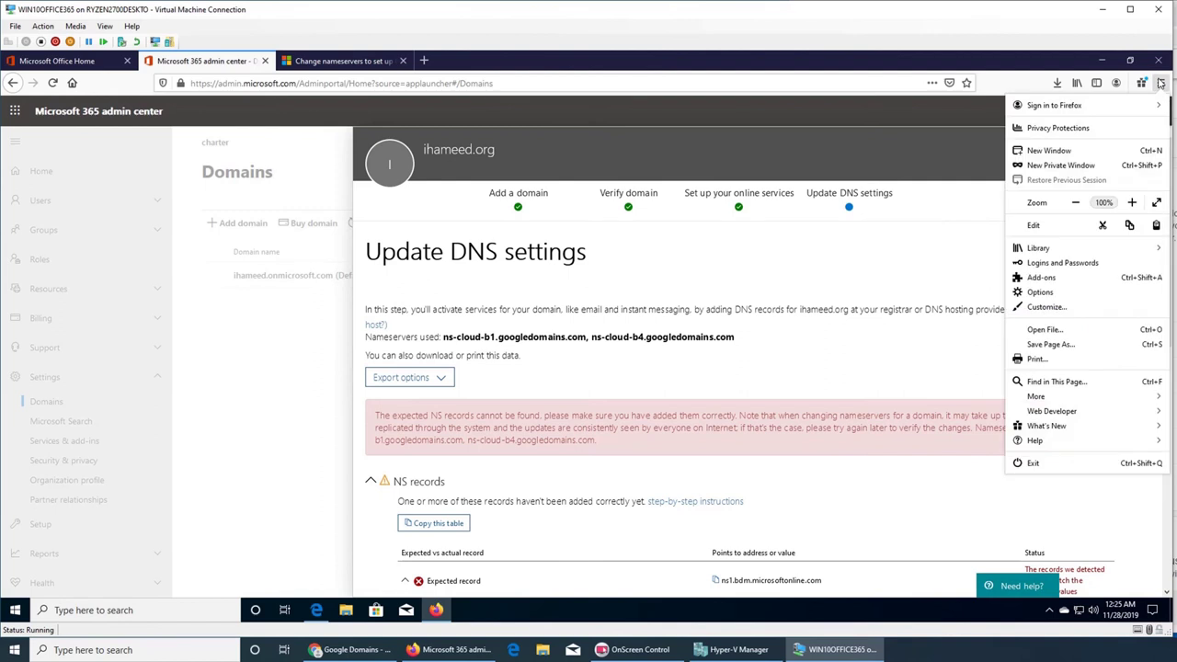
{"action": "left_click", "coordinate": [1161, 82]}
{"action": "left_click", "coordinate": [1057, 82]}
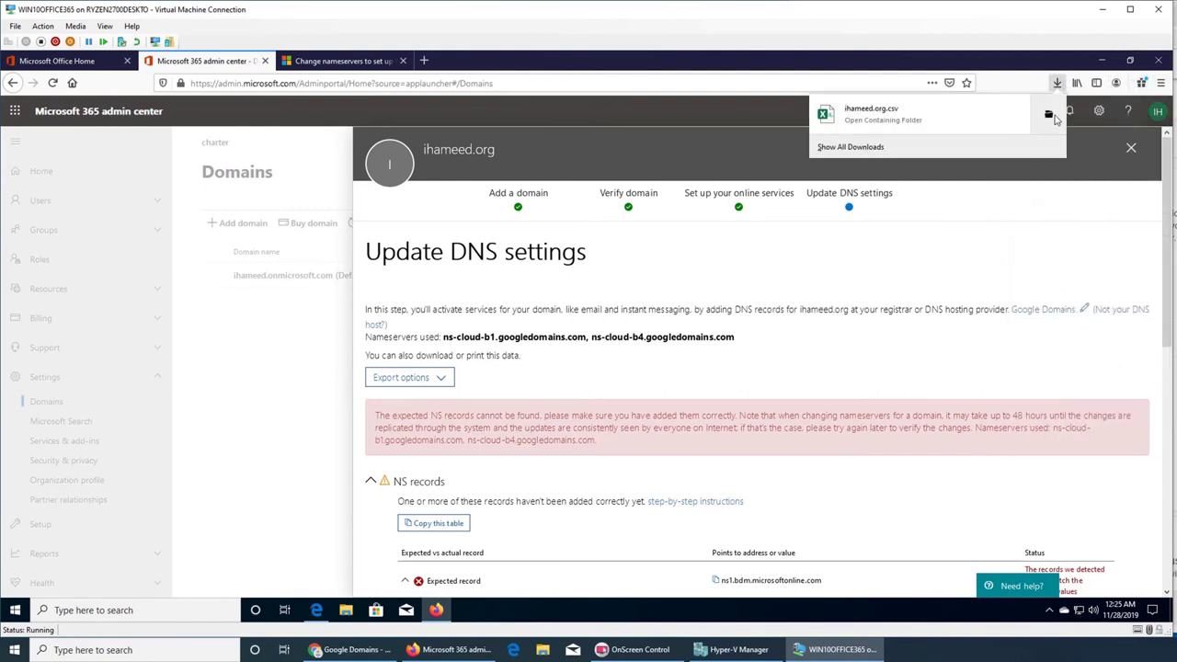
{"action": "left_click", "coordinate": [1053, 115]}
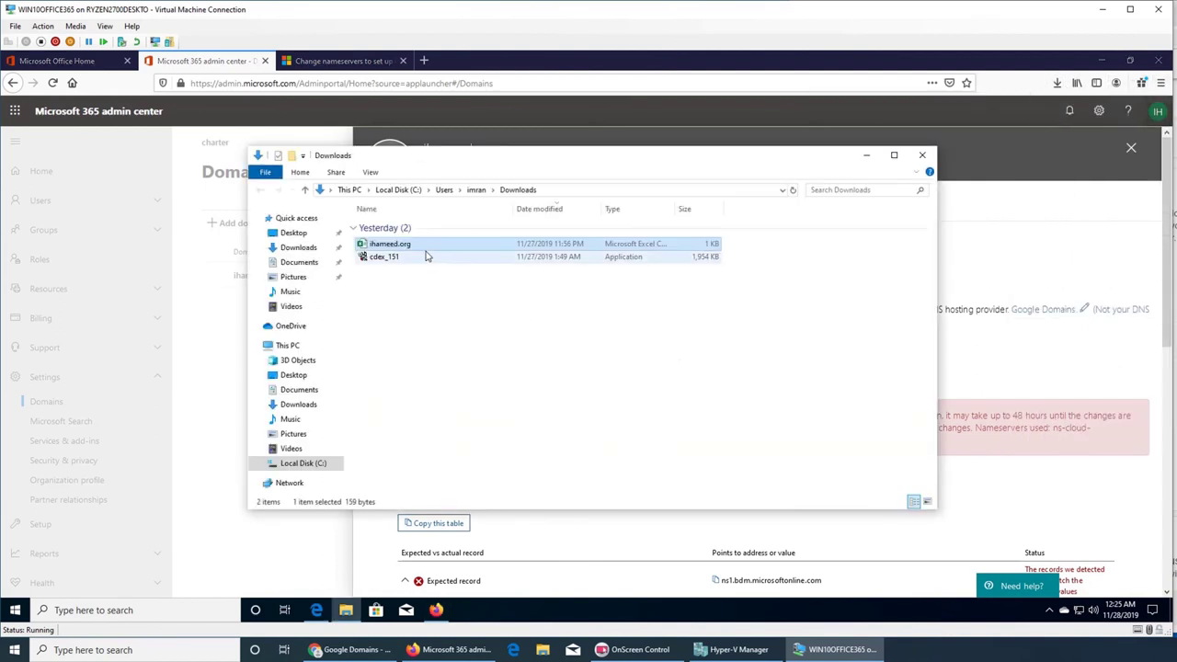
{"action": "right_click", "coordinate": [427, 254]}
{"action": "left_click", "coordinate": [429, 255]}
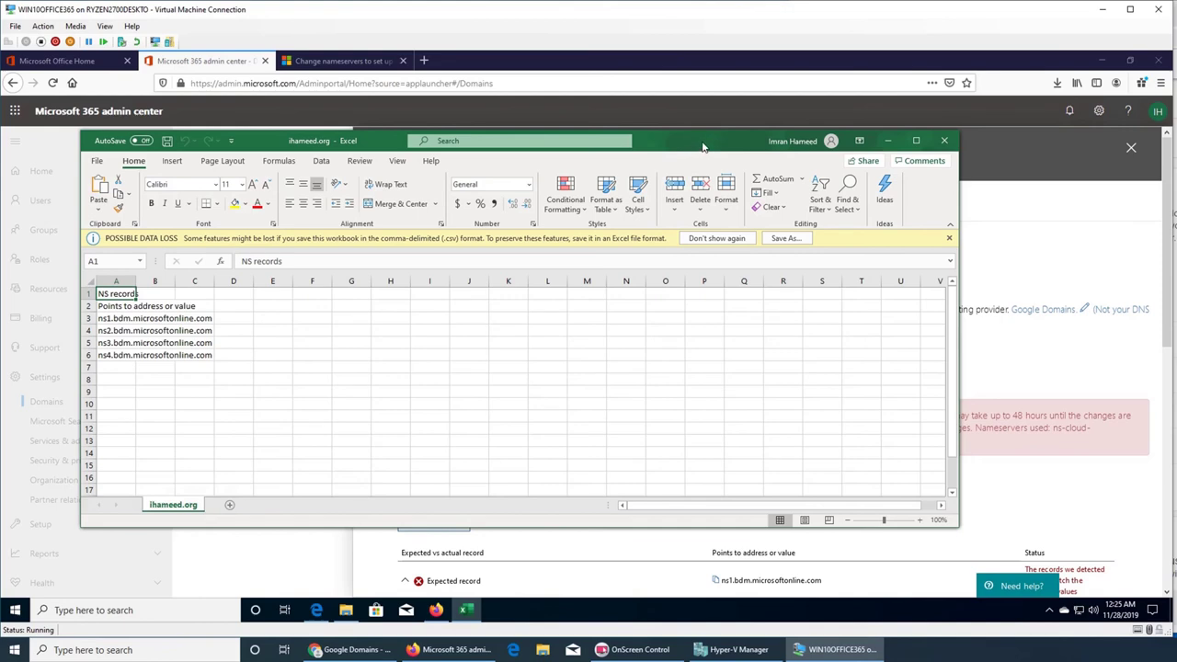
{"action": "left_click", "coordinate": [944, 141]}
{"action": "left_click", "coordinate": [946, 143]}
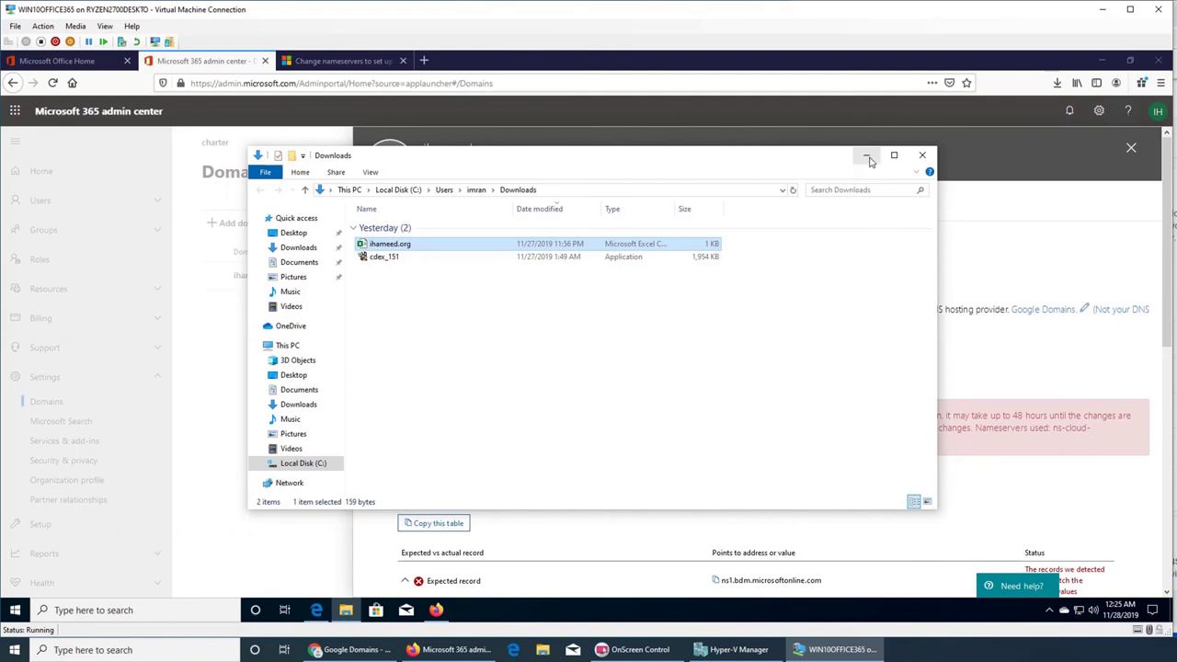
{"action": "left_click", "coordinate": [922, 155]}
- Save and close ihameed.org's DNS setup, leaving it Incomplete setup on the Domains list
{"action": "scroll", "coordinate": [747, 363], "scroll_direction": "down", "scroll_amount": 5}
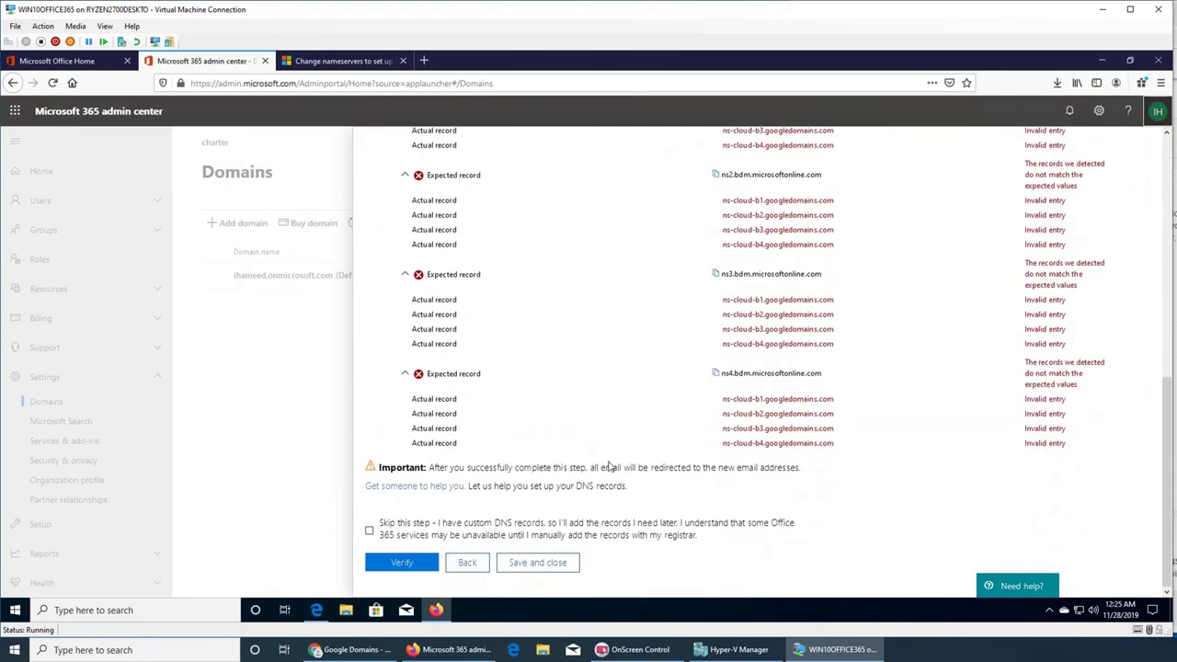
{"action": "left_click", "coordinate": [544, 565]}
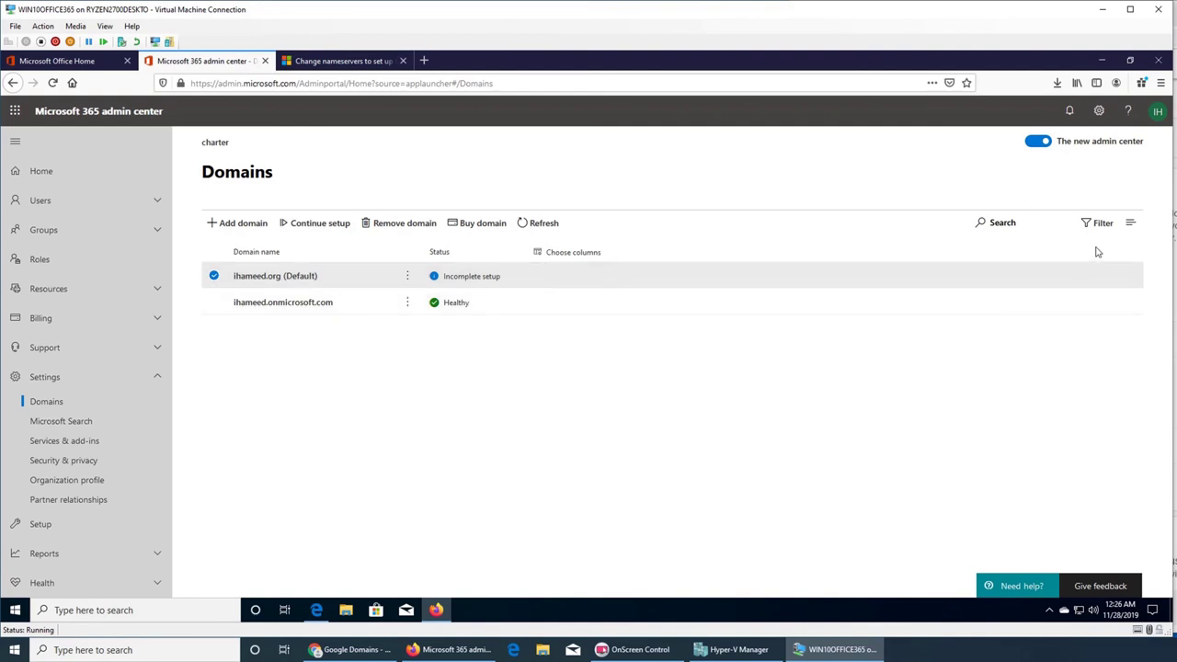
{"action": "key", "text": "alt+Tab"}
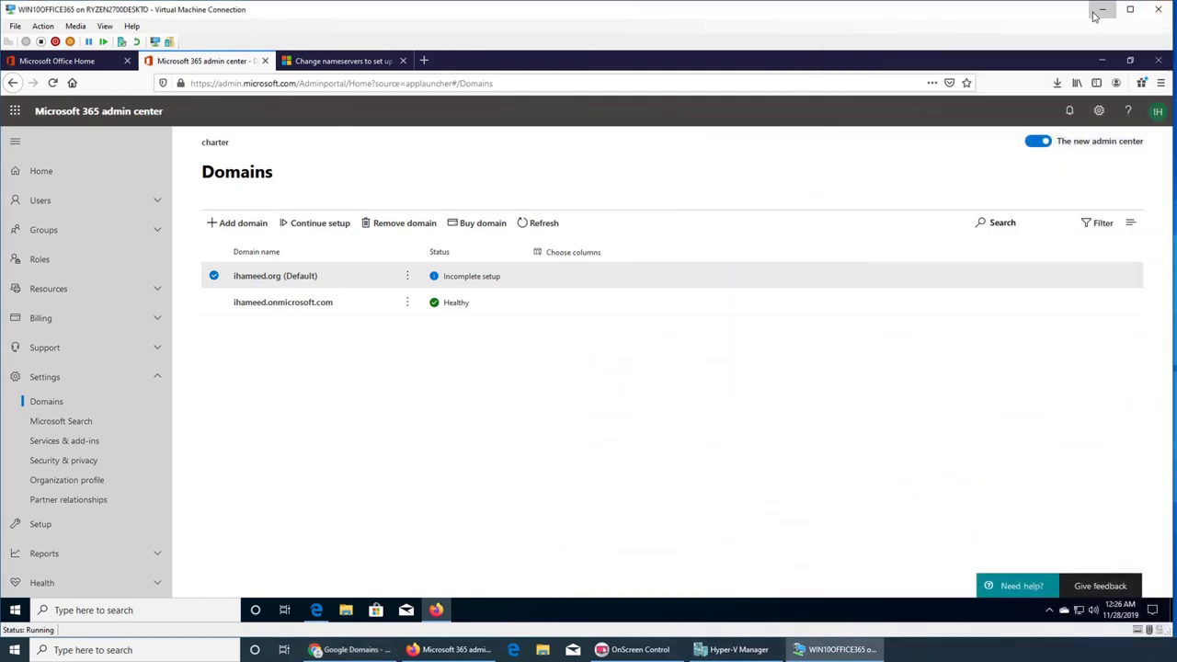
- Minimize the VM and cycle through the host's Google Domains and admin center windows
{"action": "left_click", "coordinate": [1102, 13]}
{"action": "left_click", "coordinate": [466, 647]}
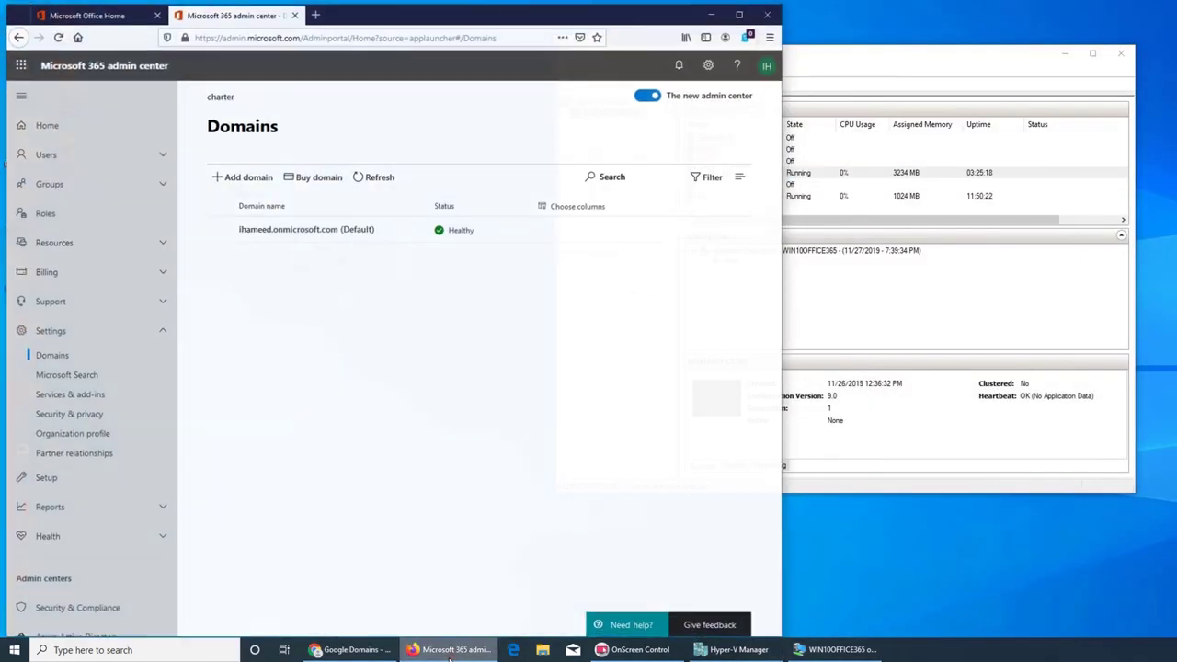
{"action": "left_click", "coordinate": [467, 647]}
{"action": "left_click", "coordinate": [359, 651]}
{"action": "left_click", "coordinate": [358, 650]}
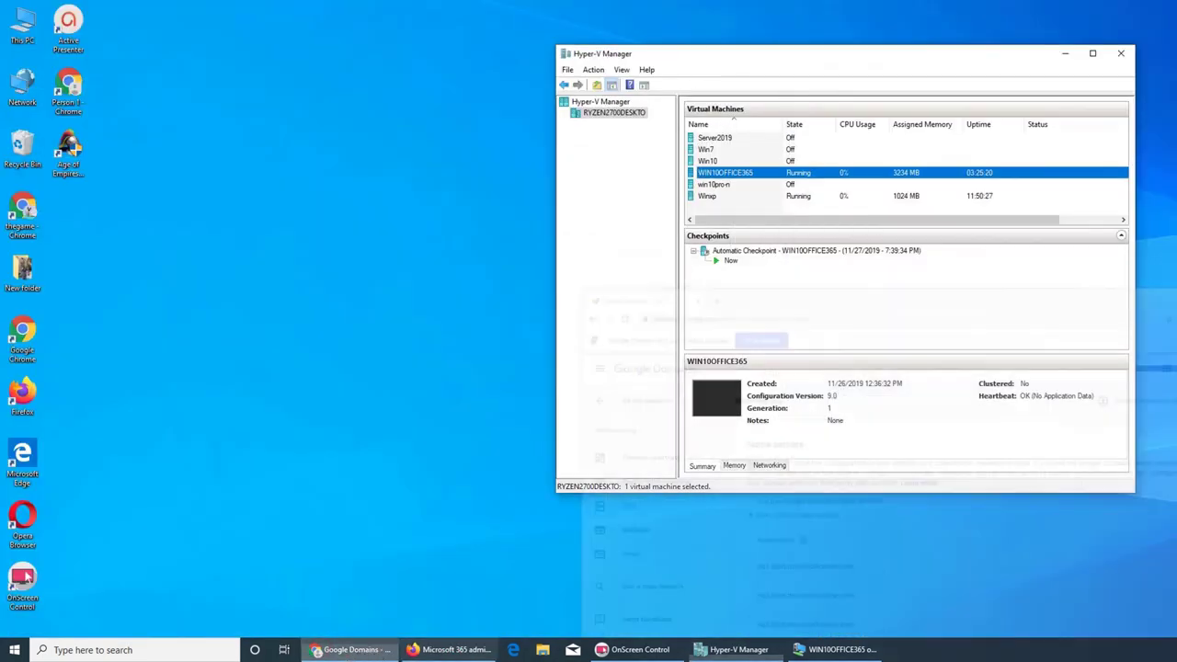
{"action": "left_click", "coordinate": [456, 650]}
- Check the host browser's Office home and Domains tabs, then bring up the WIN10OFFICE365 connection
{"action": "left_click", "coordinate": [40, 11]}
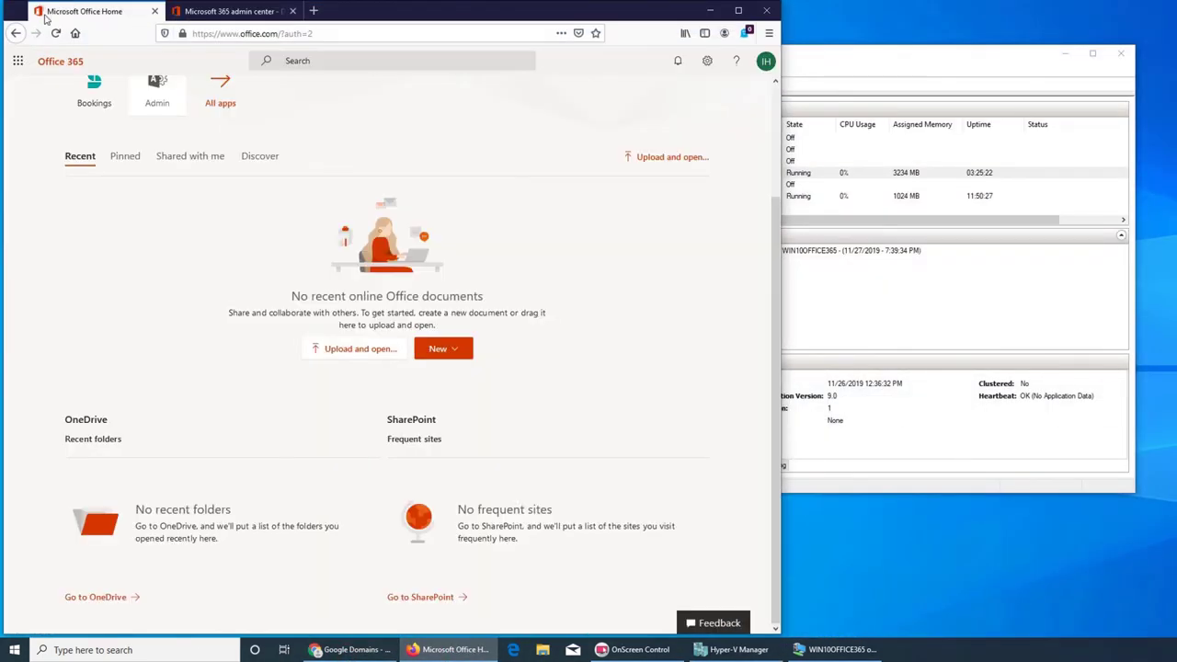
{"action": "left_click", "coordinate": [216, 11]}
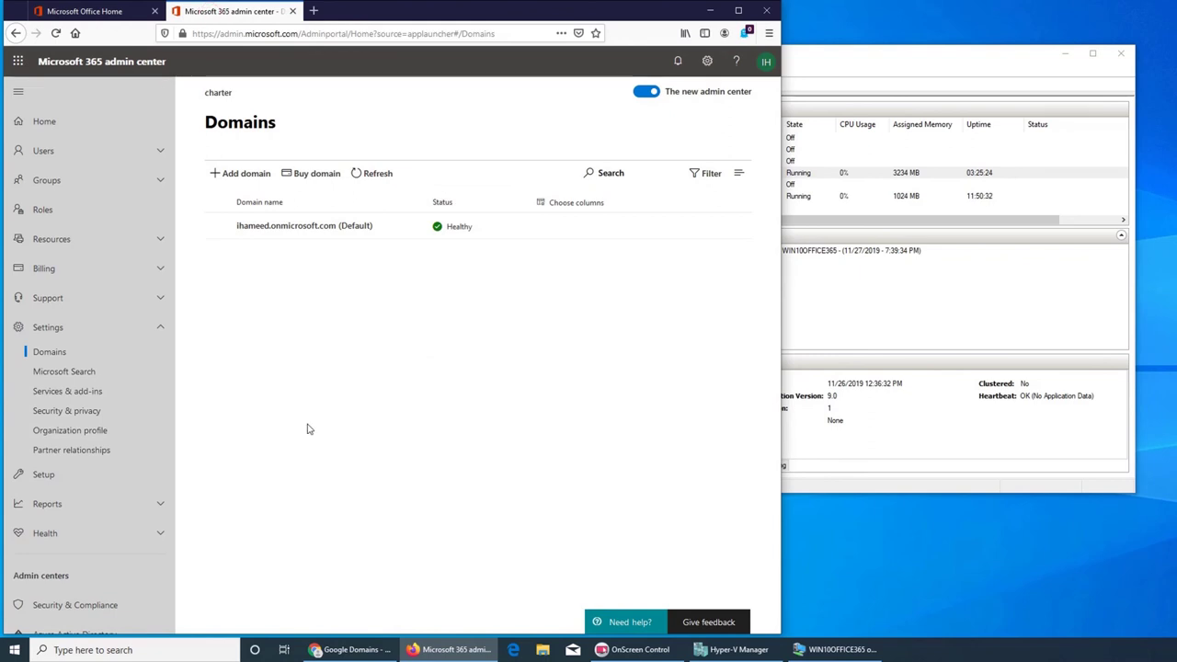
{"action": "left_click", "coordinate": [91, 11]}
{"action": "left_click", "coordinate": [229, 11]}
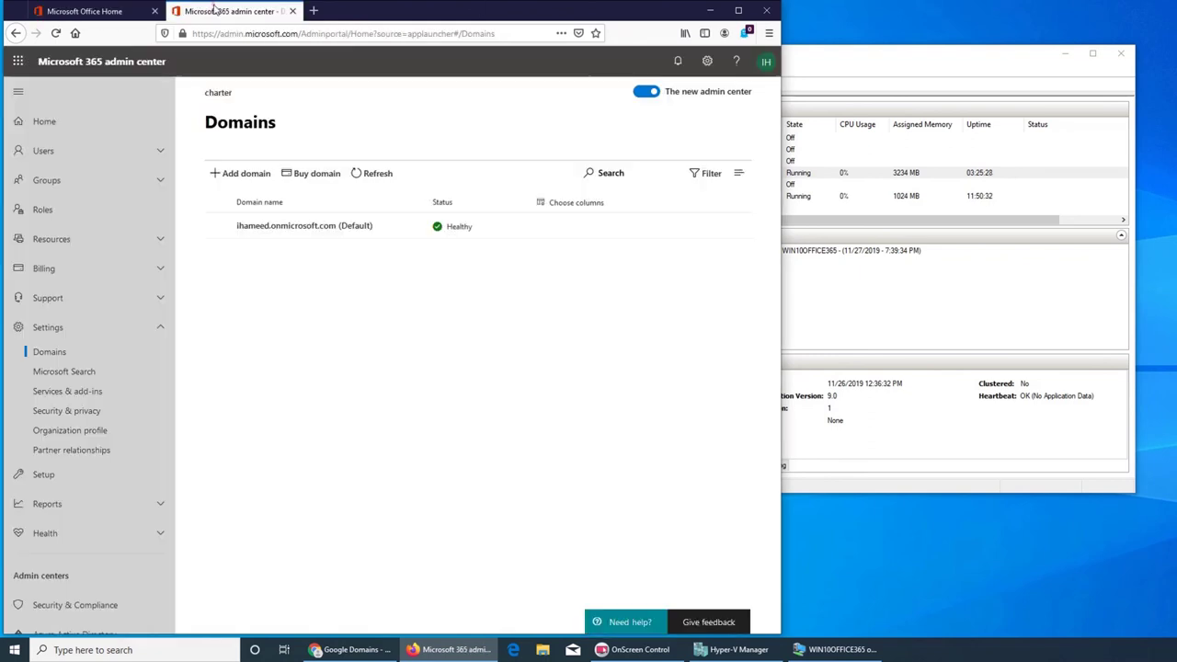
{"action": "left_click", "coordinate": [706, 11]}
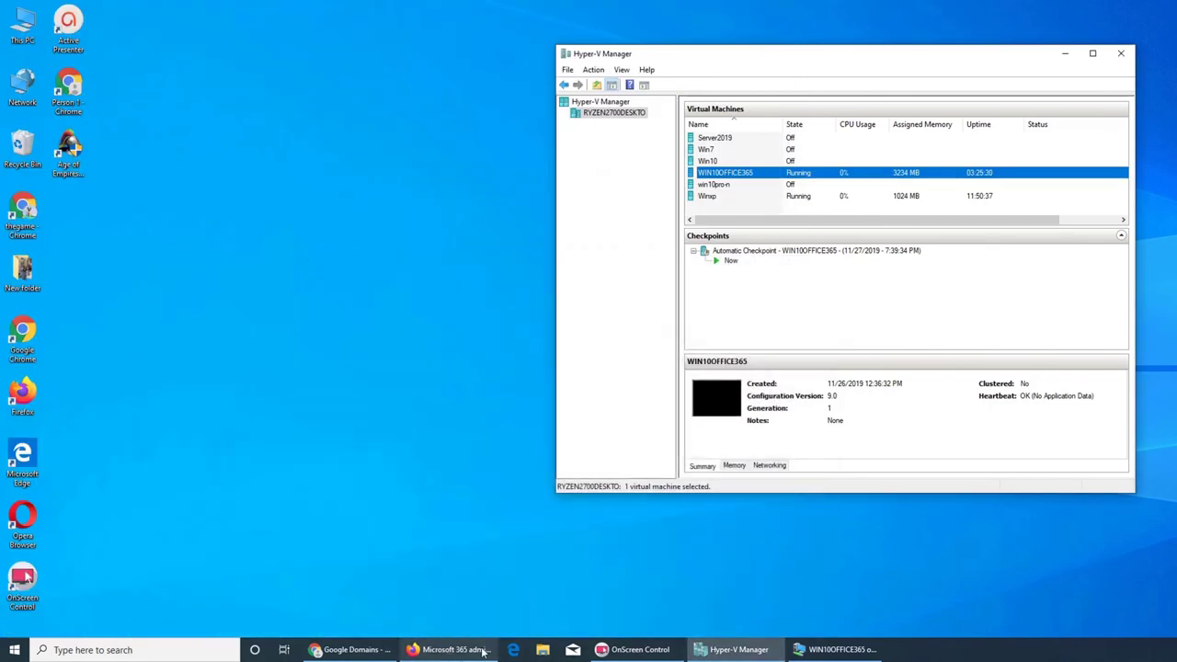
{"action": "left_click", "coordinate": [837, 650]}
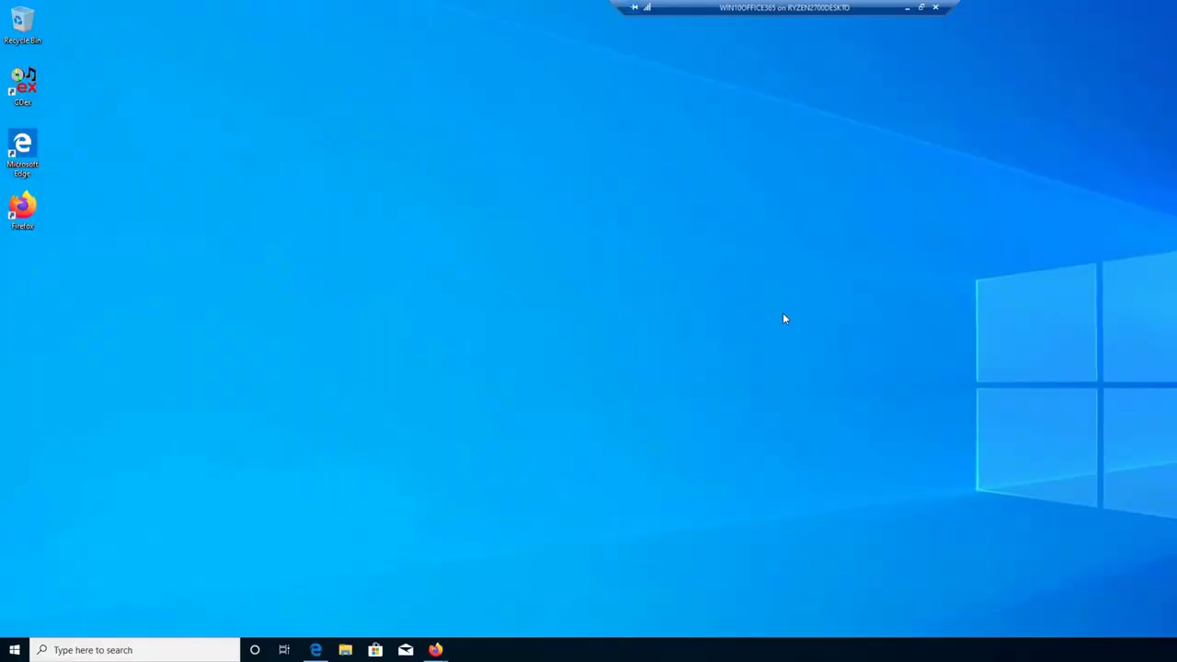
- Window the VM, move it left, and bring Firefox's admin center Domains page to the front
{"action": "left_click", "coordinate": [920, 8]}
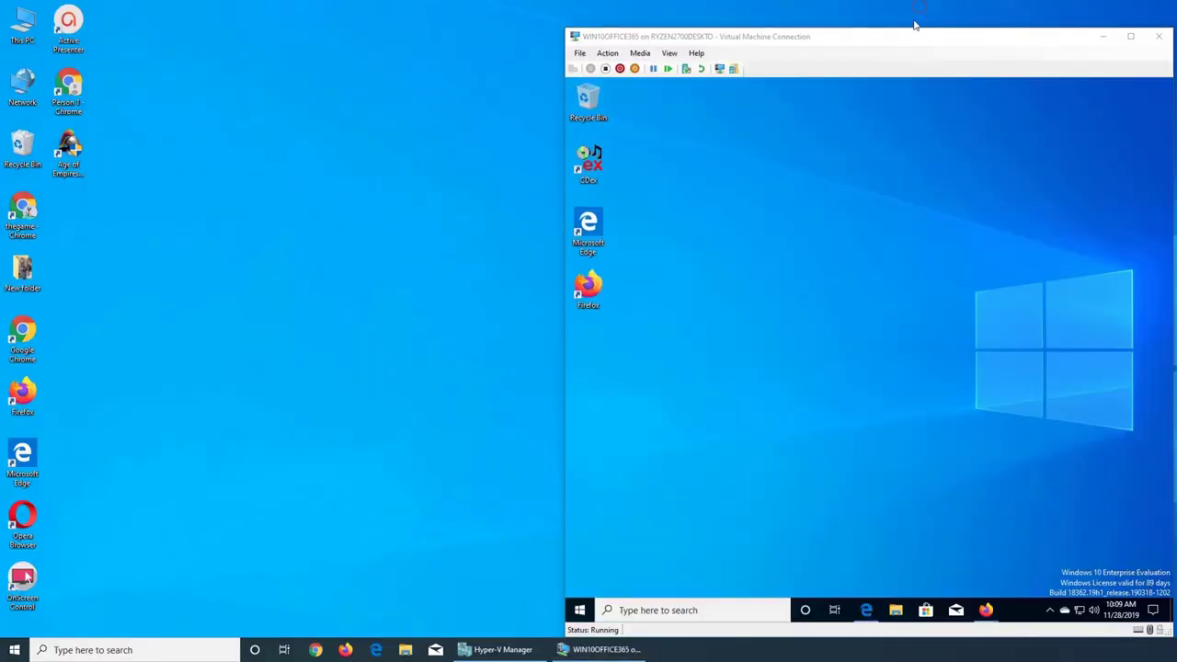
{"action": "left_click_drag", "start_coordinate": [883, 44], "coordinate": [617, 33]}
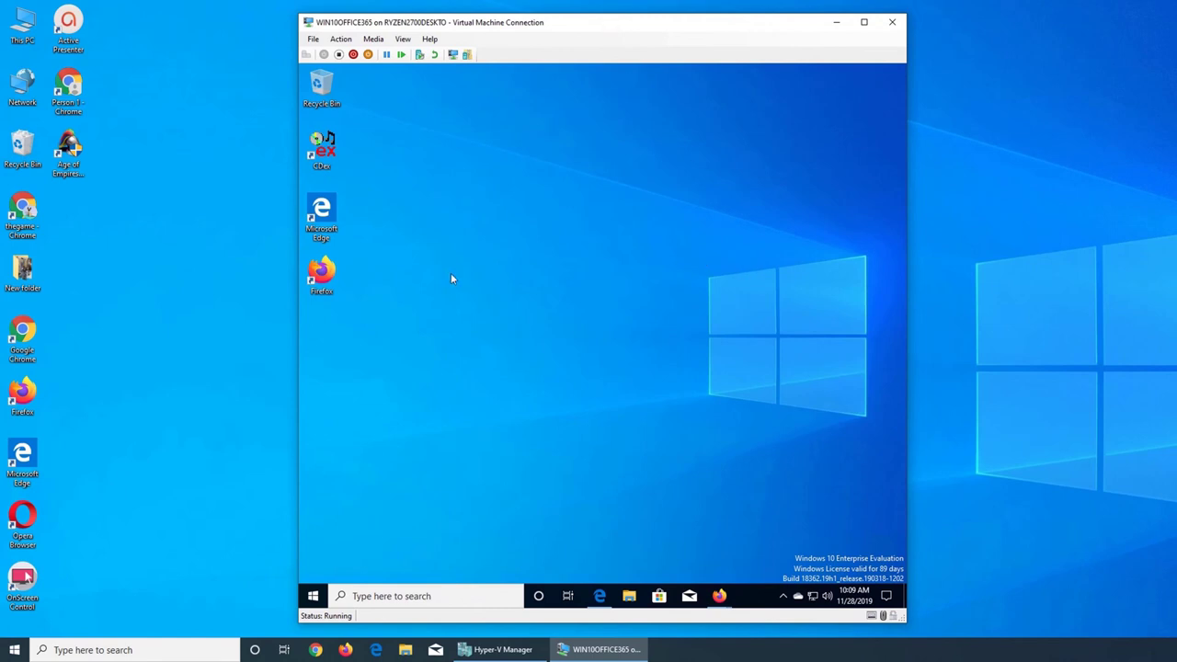
{"action": "double_click", "coordinate": [320, 273]}
{"action": "left_click", "coordinate": [893, 74]}
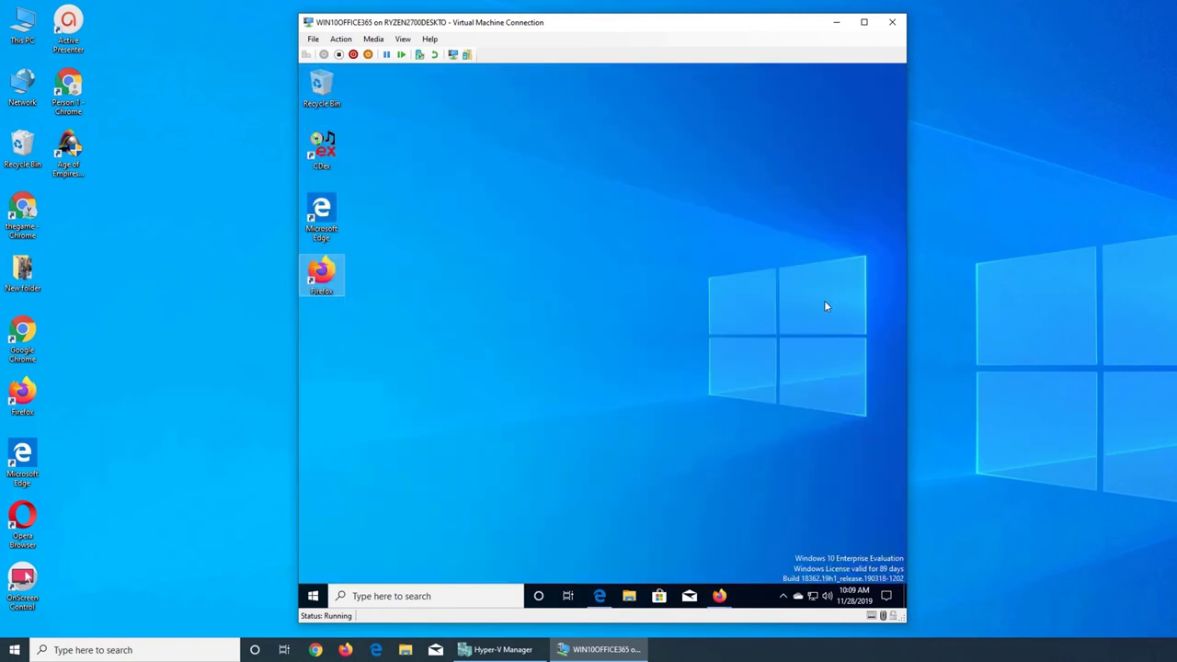
{"action": "mouse_move", "coordinate": [720, 596]}
{"action": "mouse_move", "coordinate": [670, 557]}
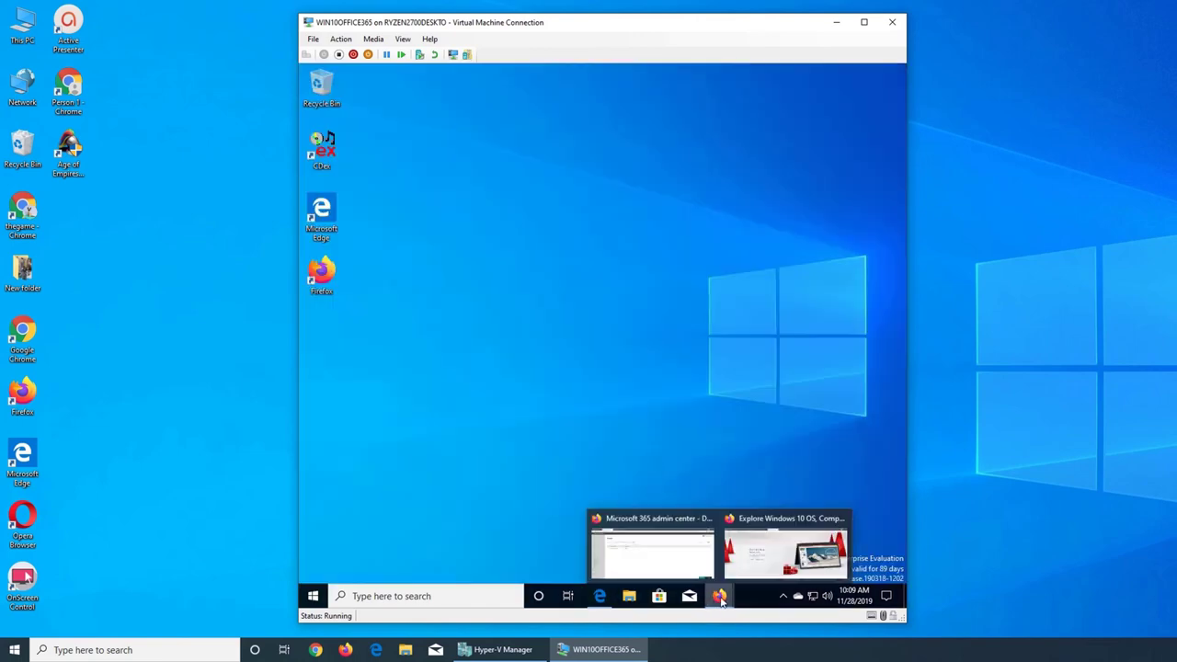
{"action": "left_click", "coordinate": [698, 554]}
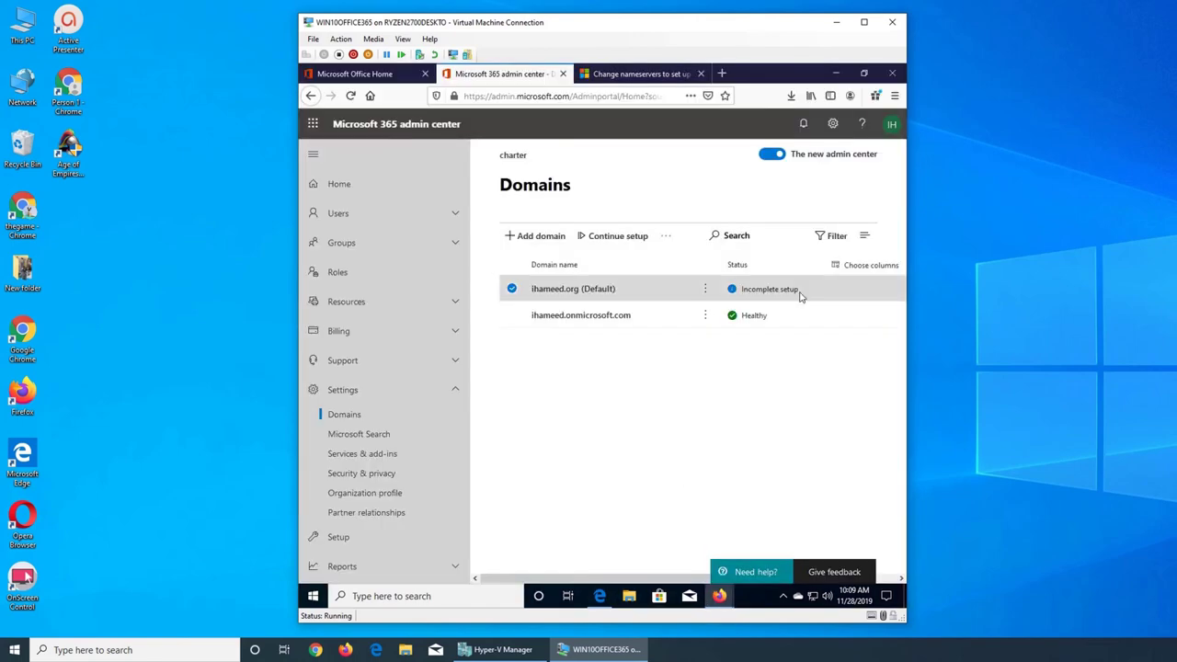
- Return to the admin center Domains tab and stretch the VM window to the right screen edge
{"action": "left_click", "coordinate": [657, 76]}
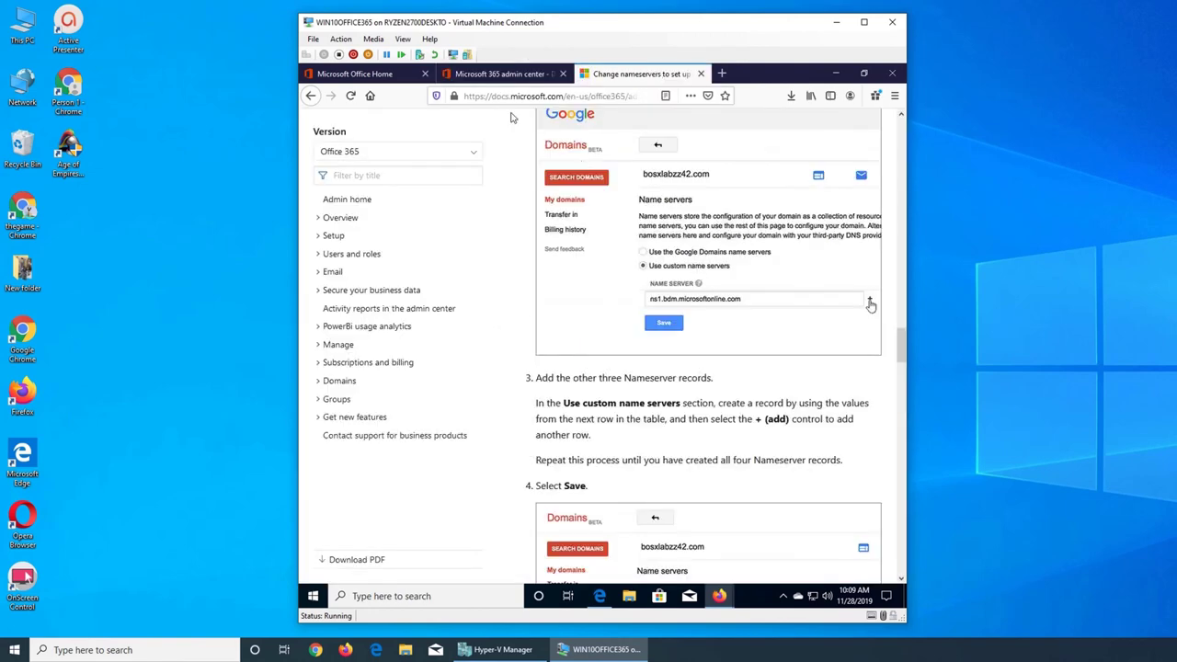
{"action": "left_click", "coordinate": [356, 75]}
{"action": "left_click", "coordinate": [449, 76]}
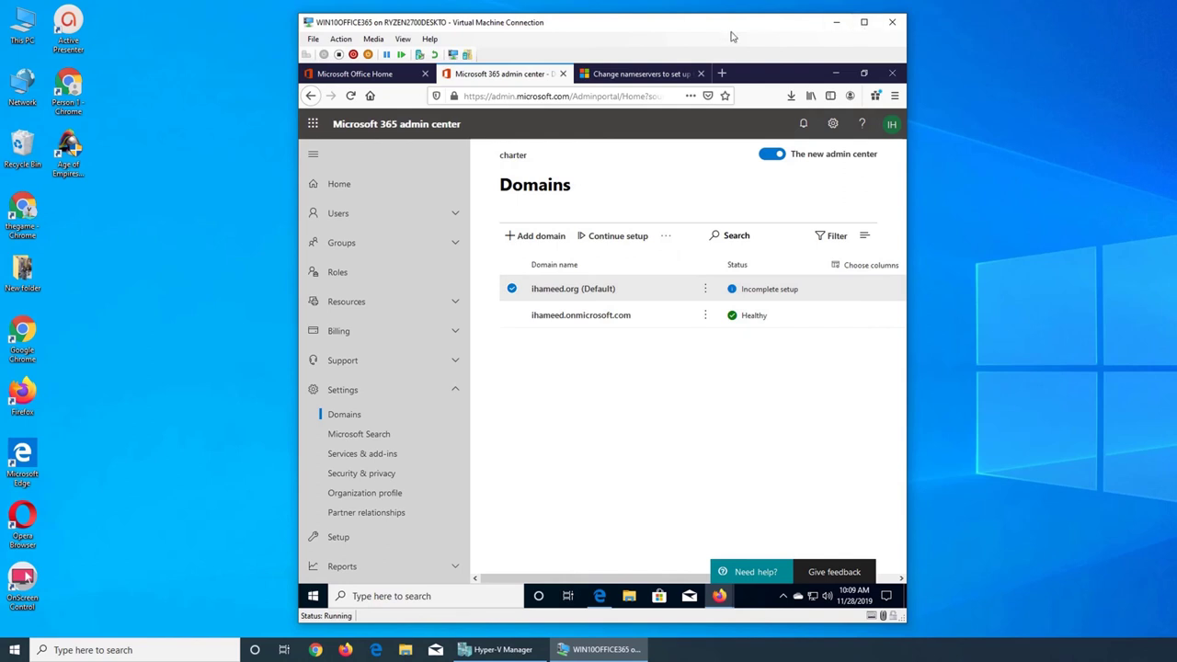
{"action": "left_click_drag", "start_coordinate": [698, 28], "coordinate": [657, 11]}
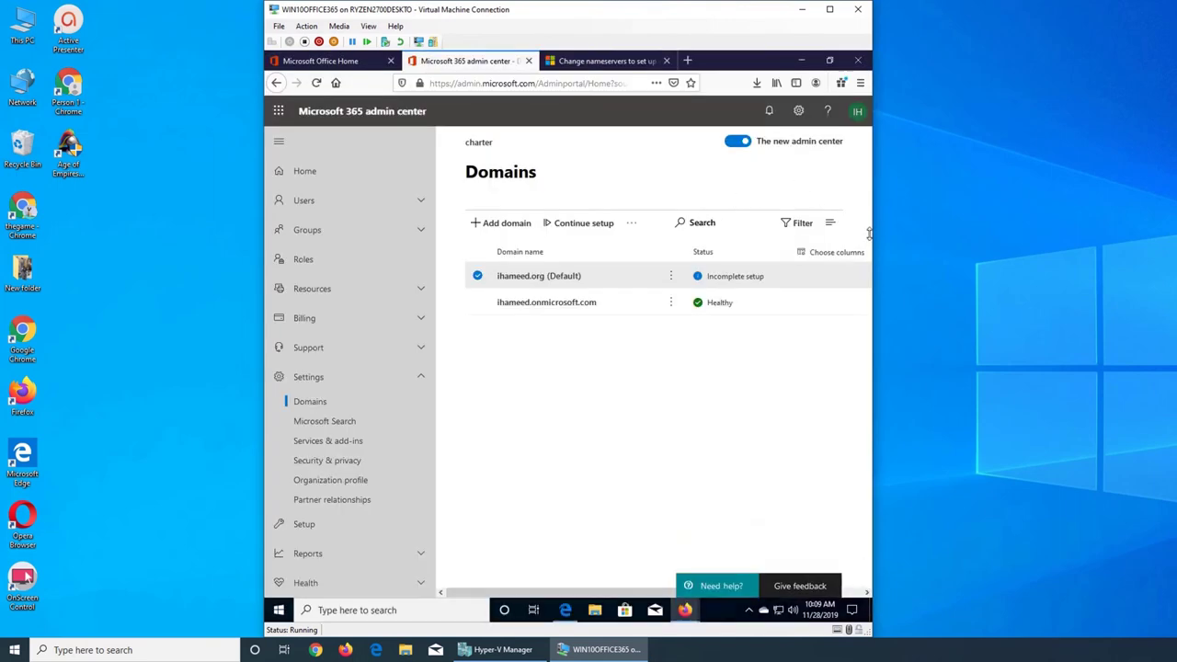
{"action": "left_click_drag", "start_coordinate": [874, 228], "coordinate": [1175, 265]}
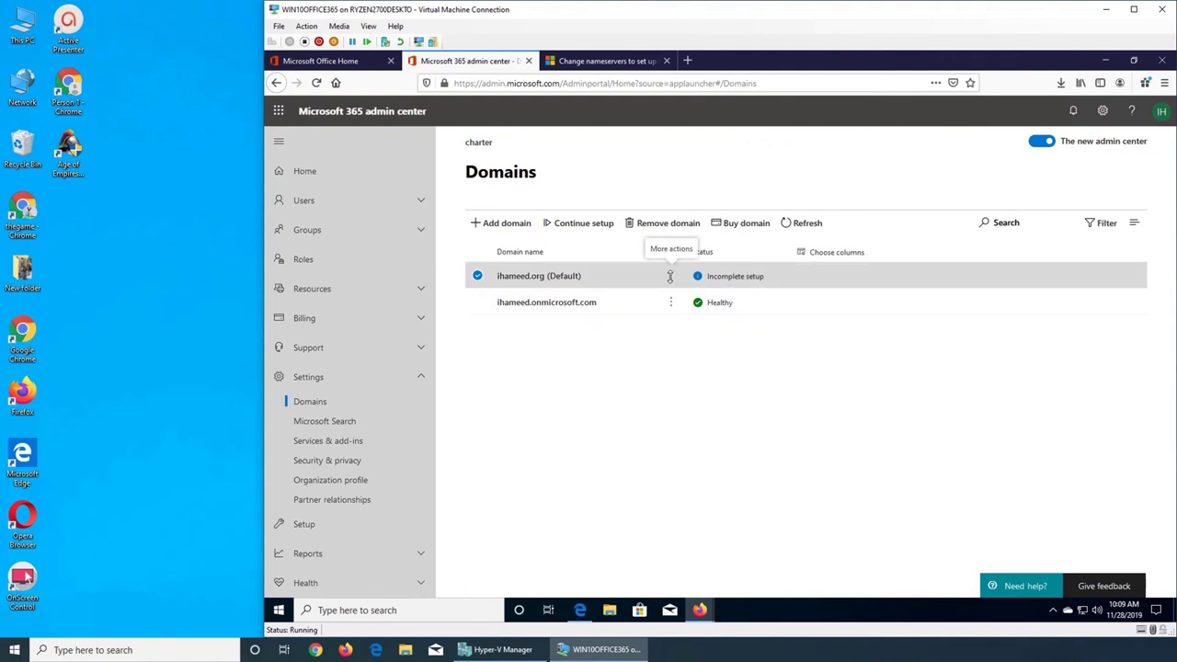
- Continue ihameed.org's setup from More actions, keeping services and DNS defaults, then Finish
{"action": "left_click", "coordinate": [671, 276]}
{"action": "left_click", "coordinate": [676, 295]}
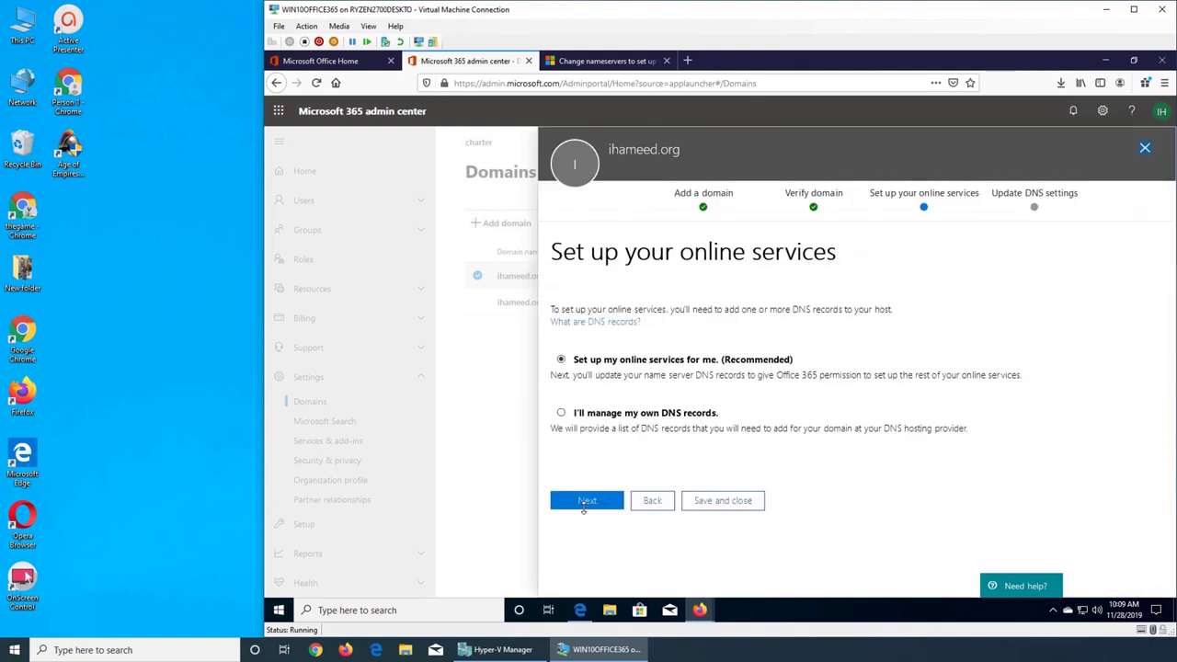
{"action": "left_click", "coordinate": [586, 501]}
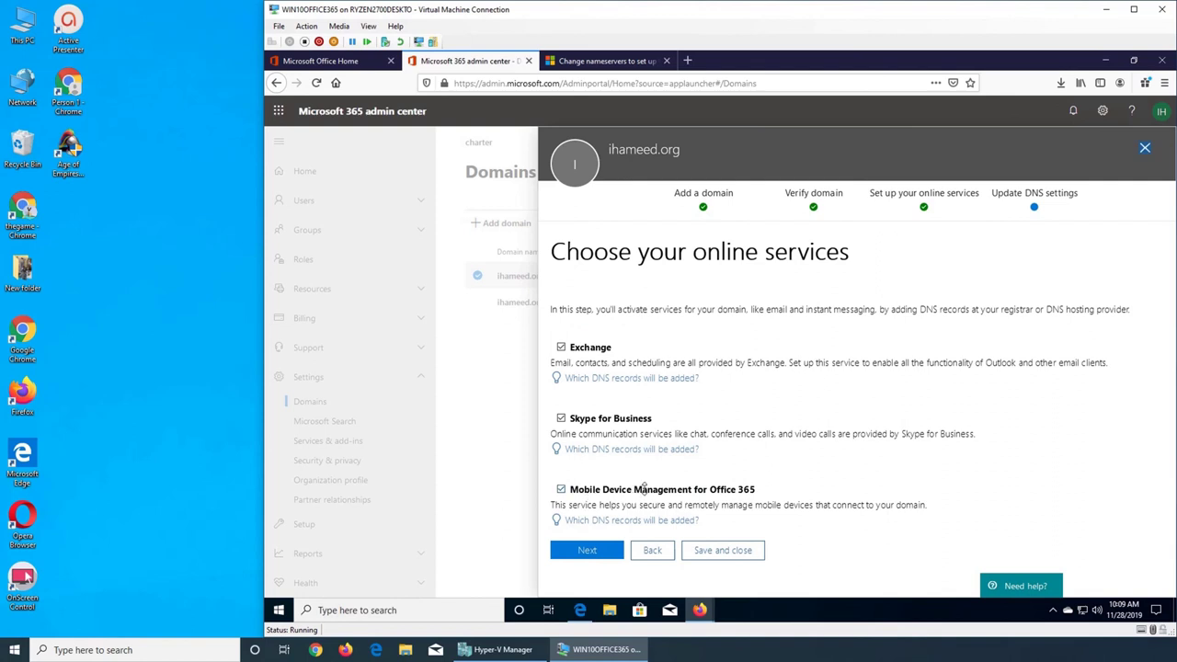
{"action": "left_click", "coordinate": [588, 548]}
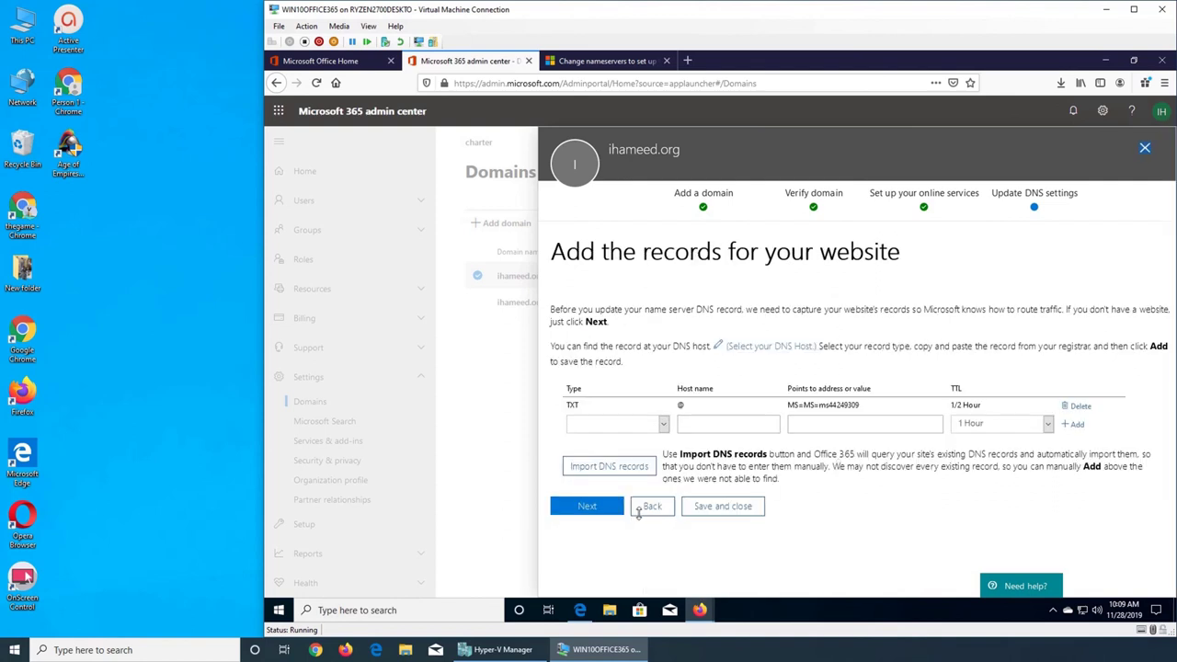
{"action": "left_click", "coordinate": [586, 506]}
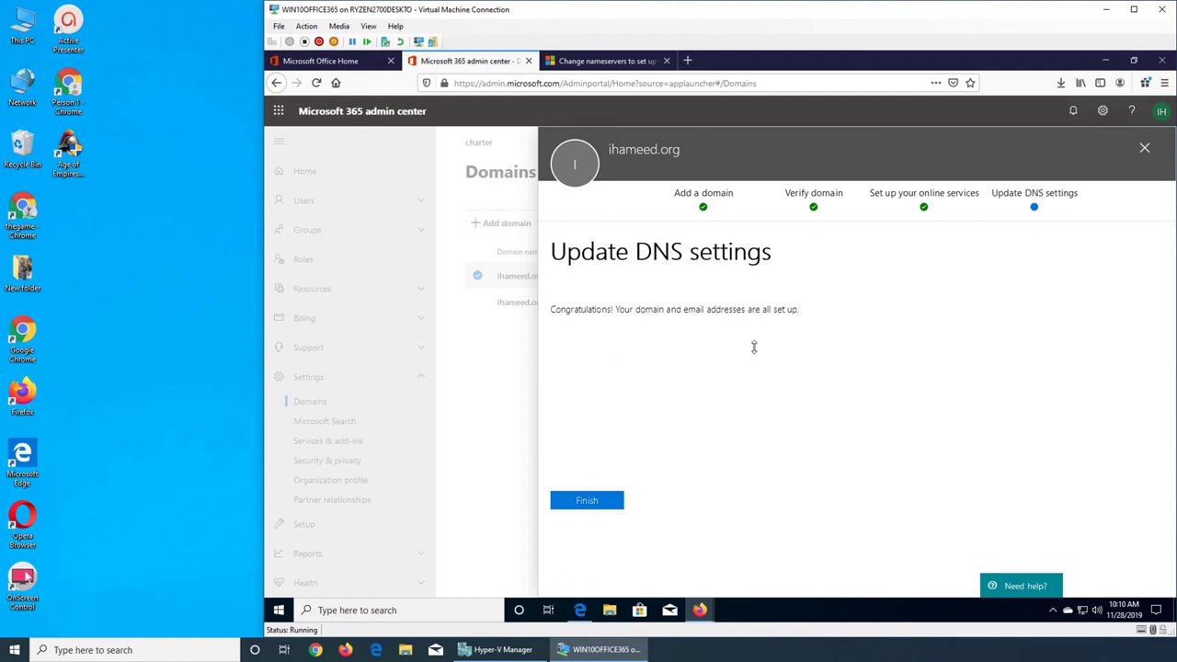
{"action": "left_click", "coordinate": [604, 502]}
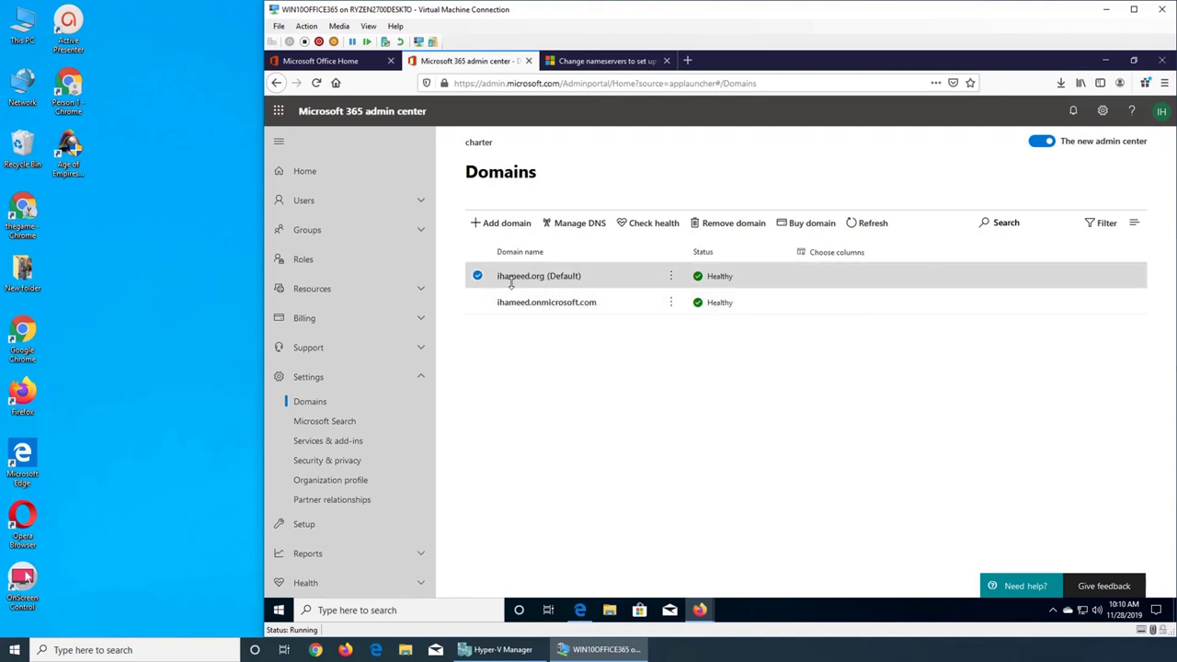
{"action": "left_click", "coordinate": [1157, 112]}
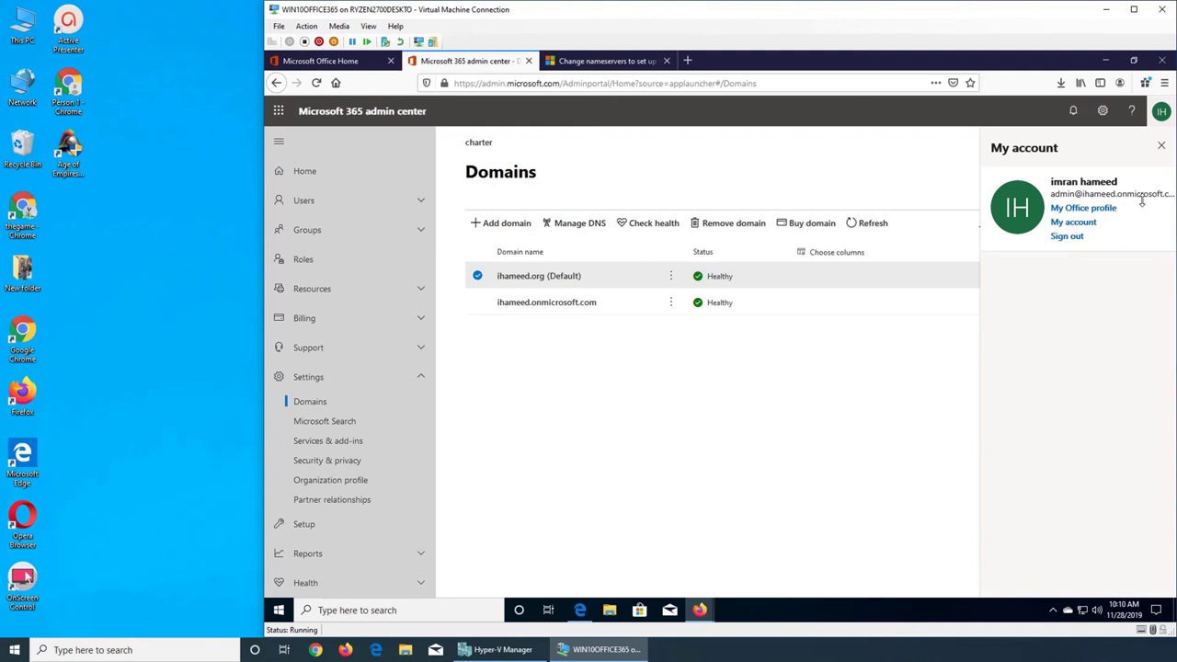
{"action": "left_click", "coordinate": [1161, 145]}
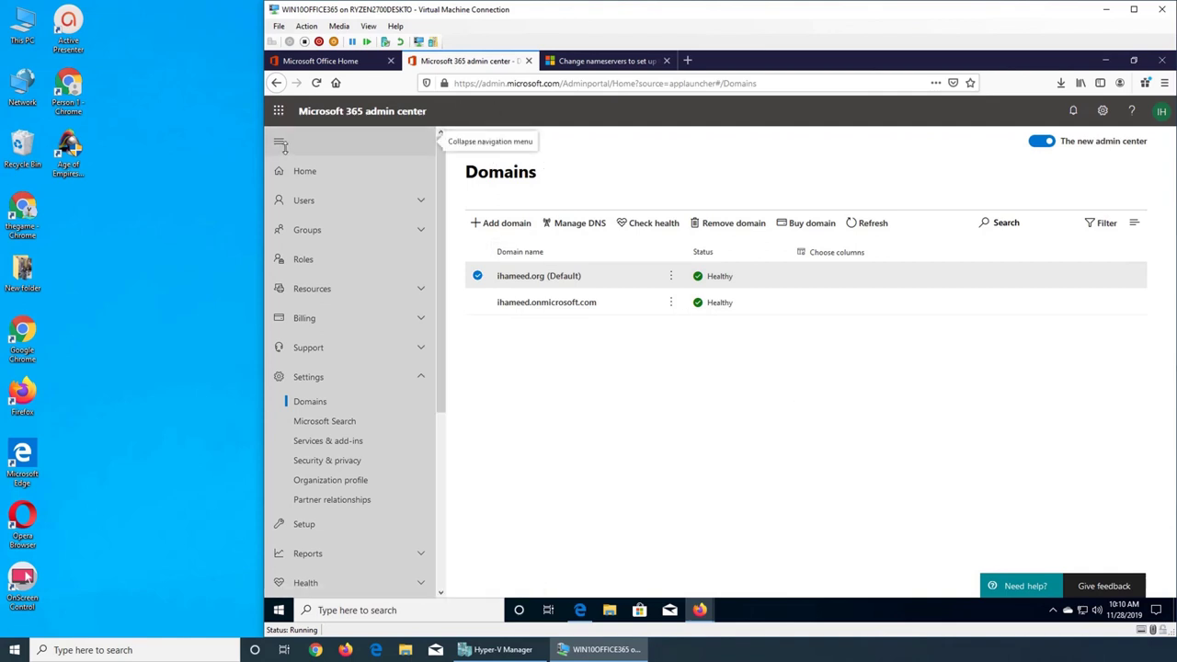
- Try loading ihameed.org in the docs tab, then close the Server Not Found tab
{"action": "left_click", "coordinate": [568, 62]}
{"action": "left_click", "coordinate": [582, 83]}
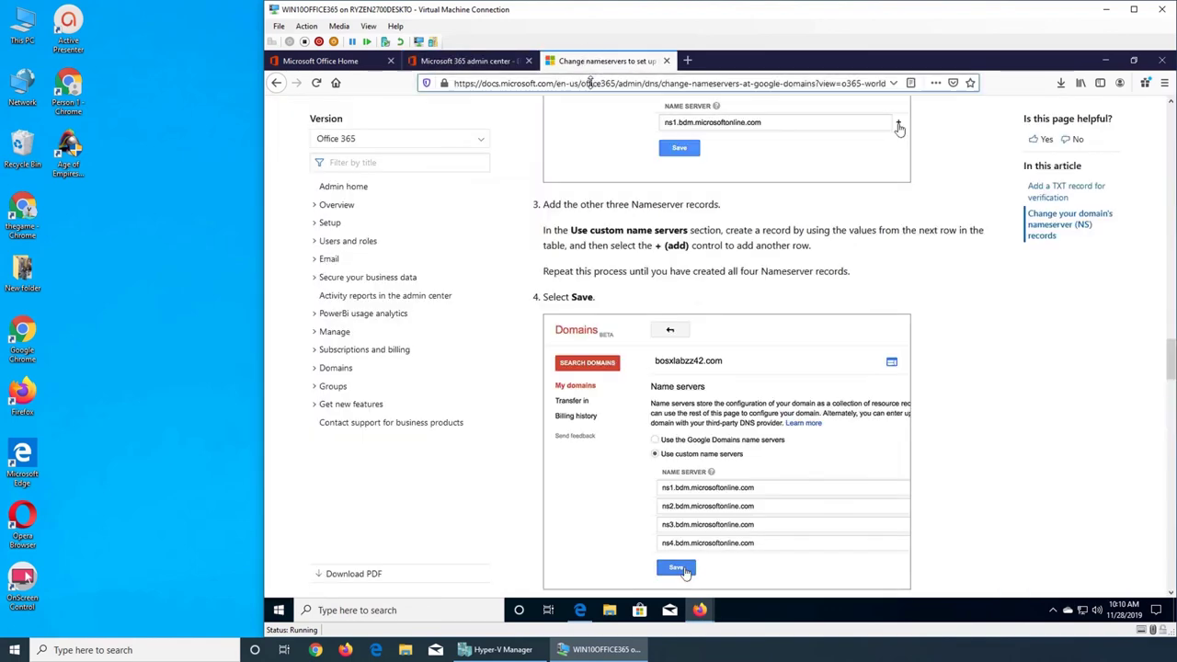
{"action": "type", "text": "ih"}
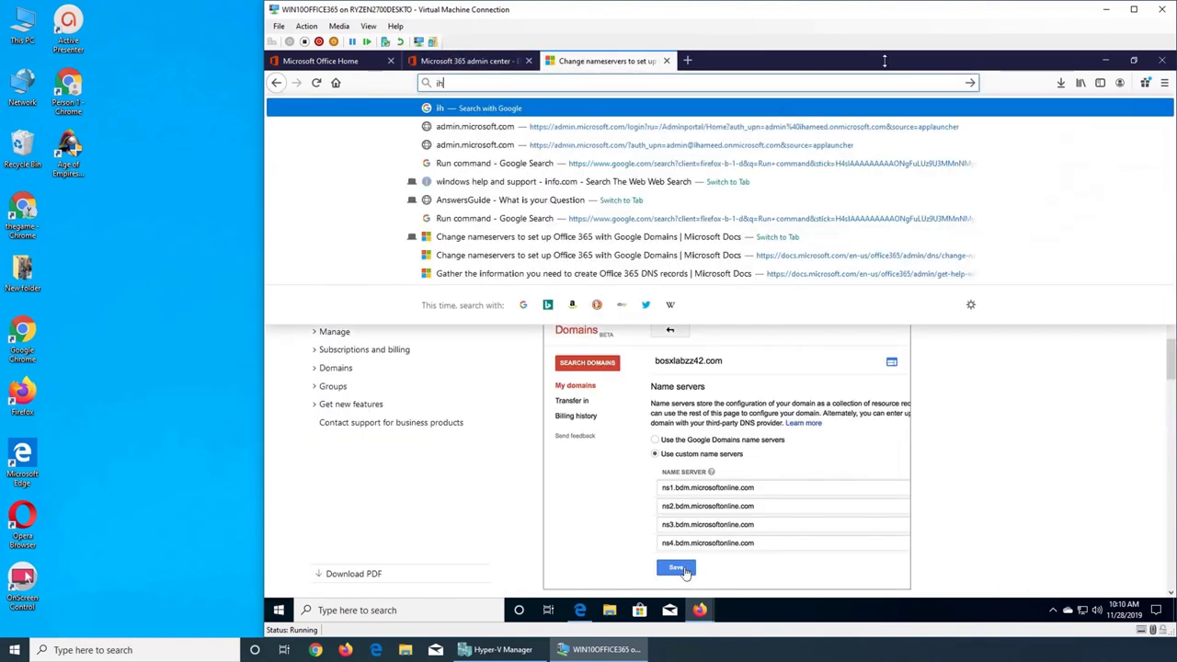
{"action": "type", "text": "ameed.org"}
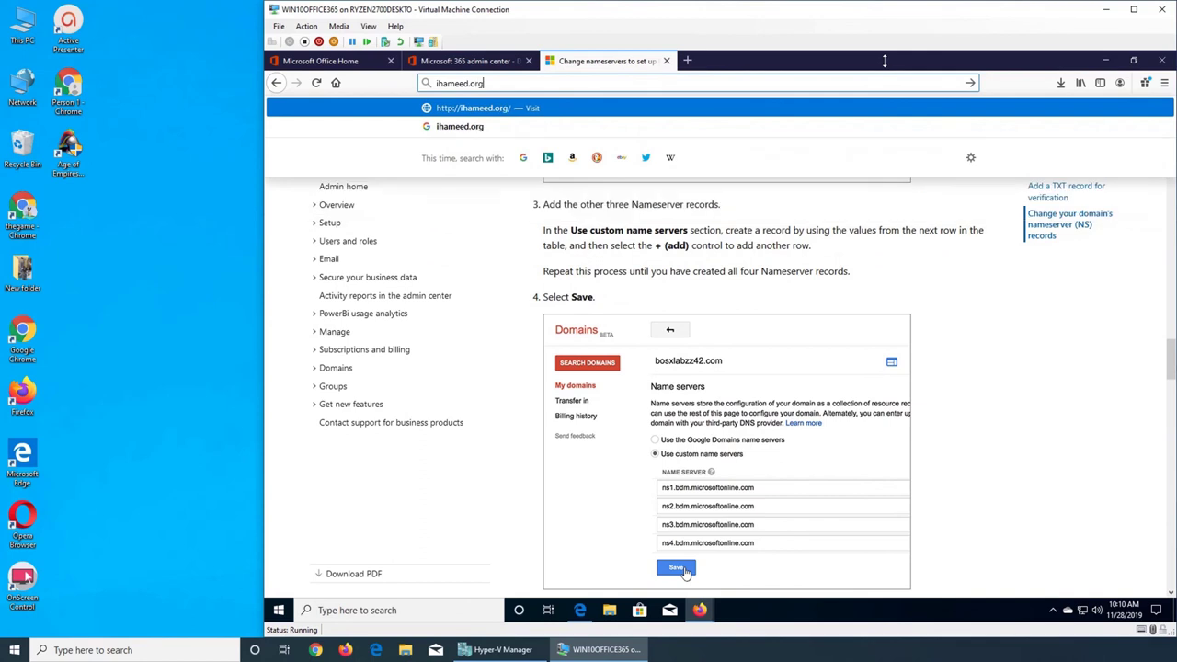
{"action": "key", "text": "Return"}
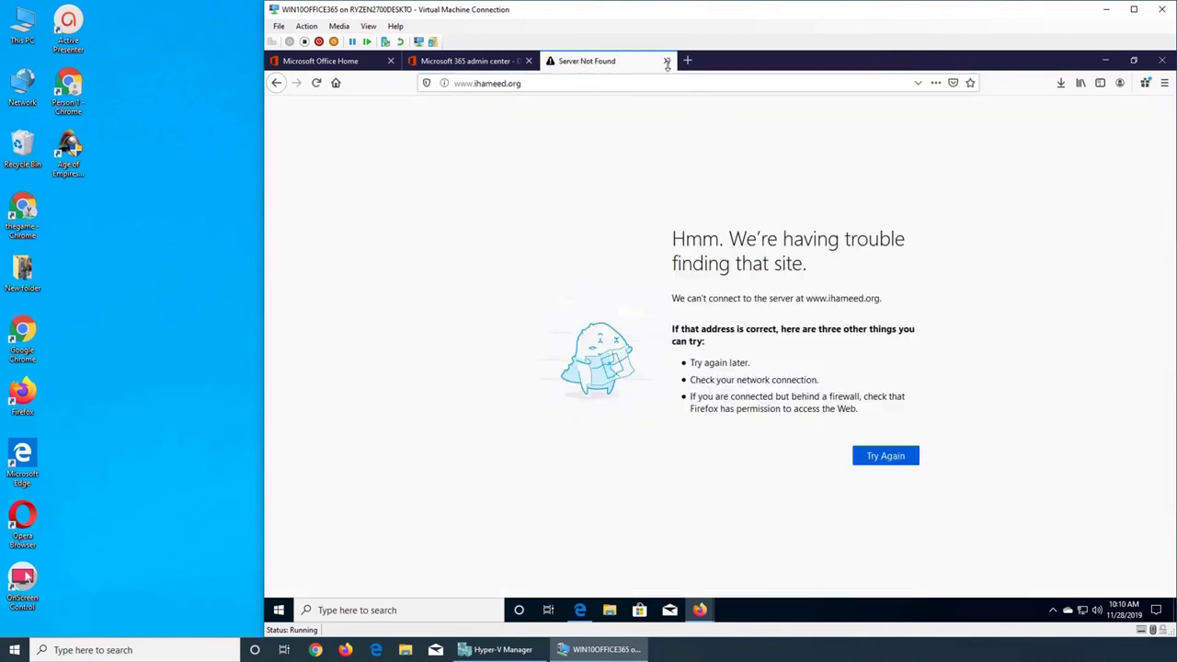
{"action": "left_click", "coordinate": [667, 61]}
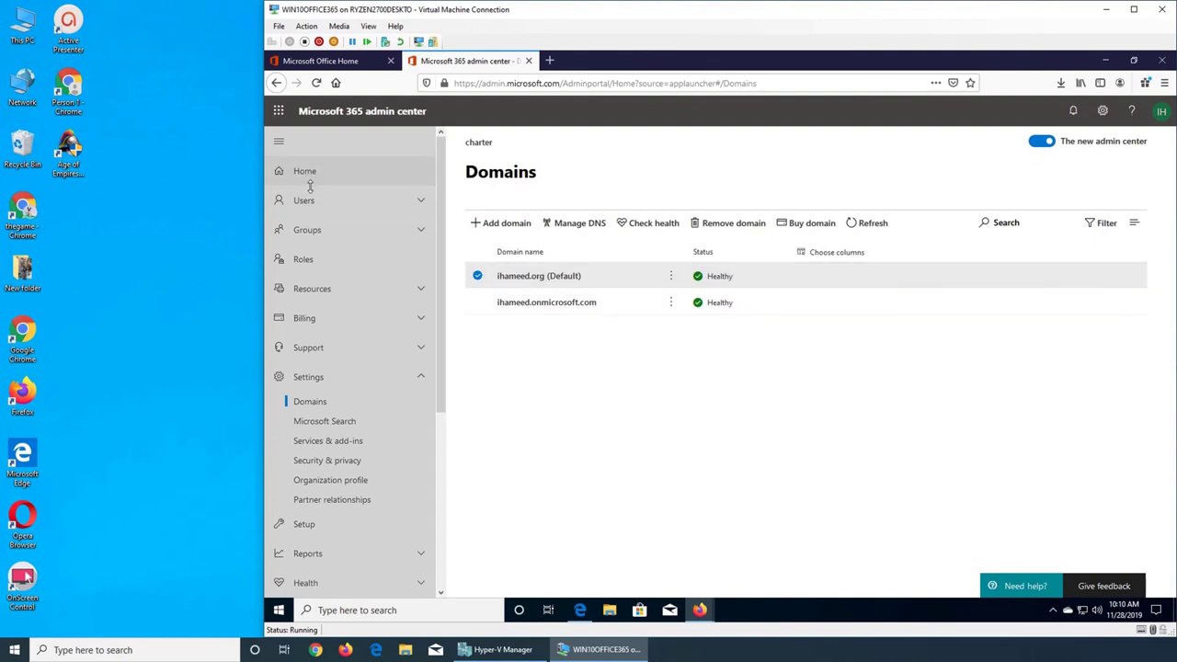
{"action": "scroll", "coordinate": [417, 426], "scroll_direction": "down", "scroll_amount": 3}
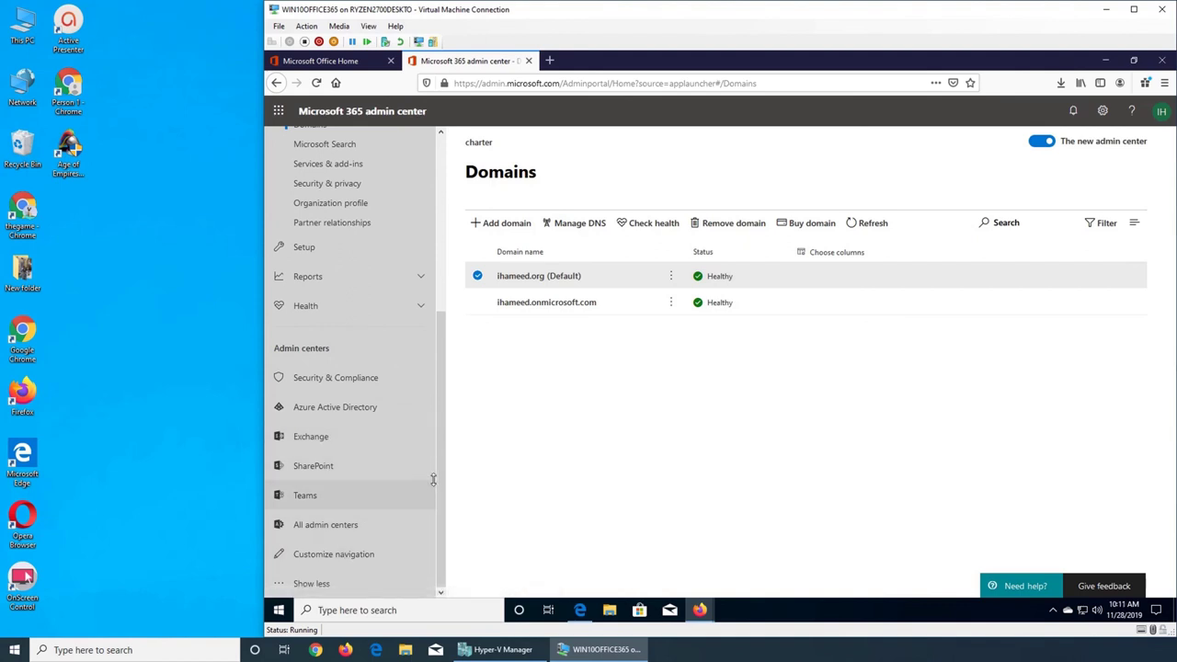
{"action": "scroll", "coordinate": [431, 482], "scroll_direction": "up", "scroll_amount": 5}
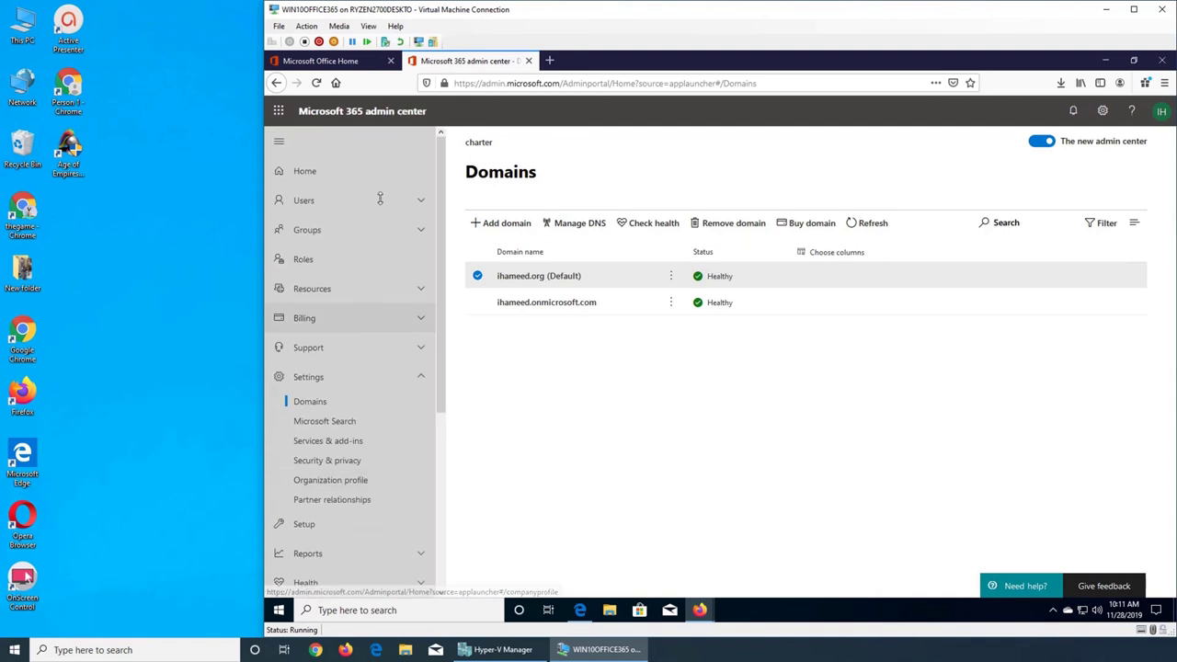